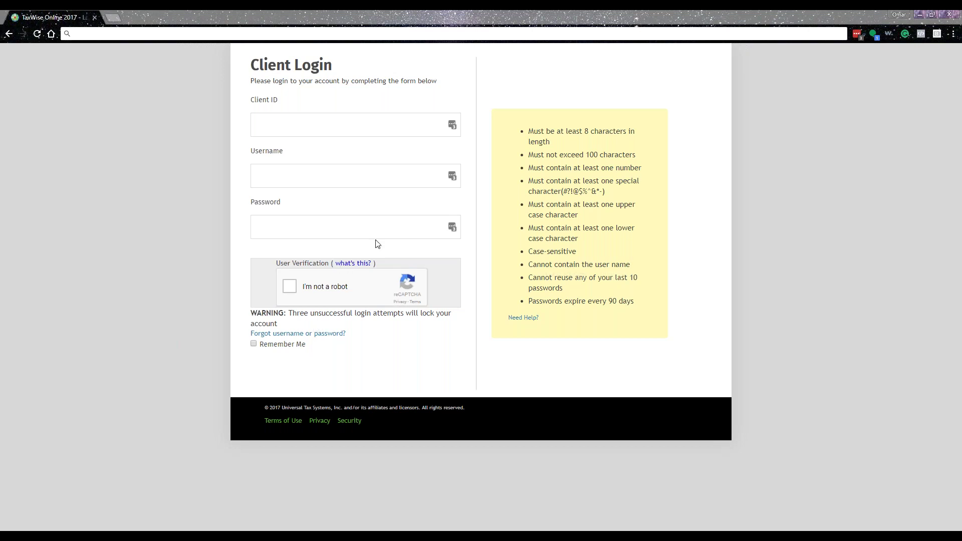
- Load twonline.taxwise.com in Chrome using the address bar suggestion
click(319, 31)
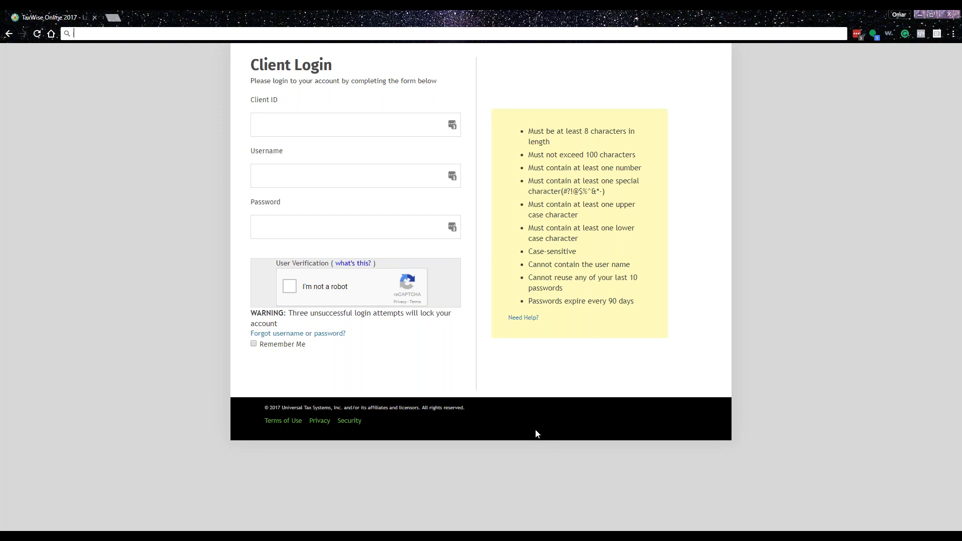
text(twon)
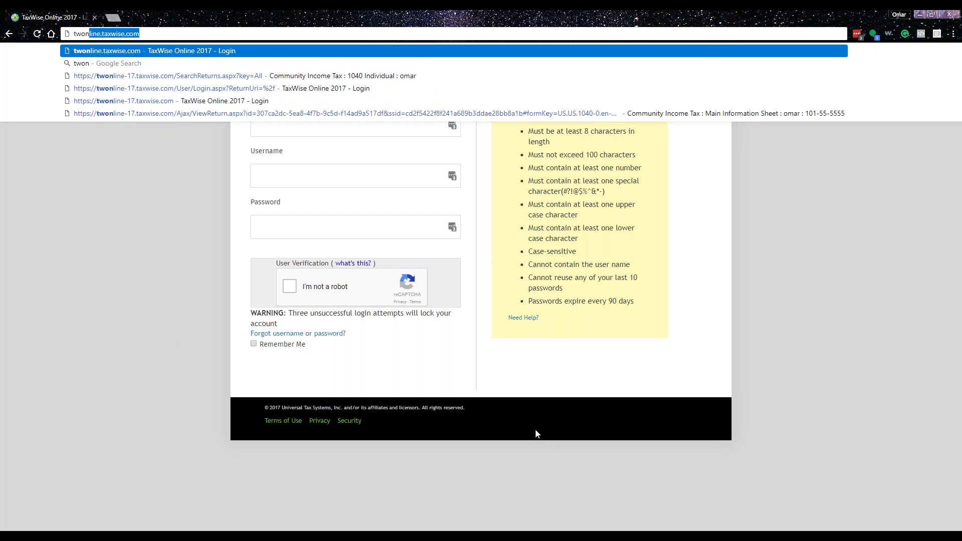
text(line.ta)
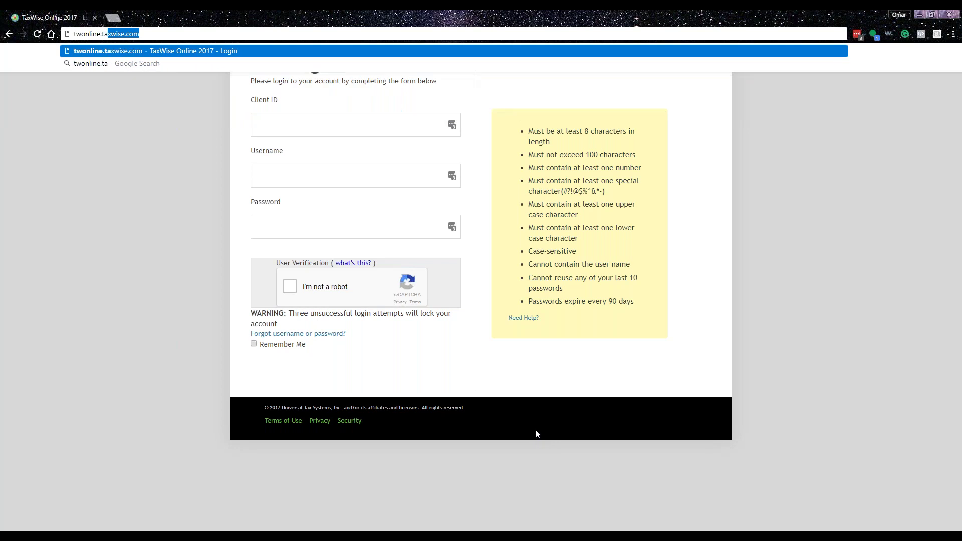
key(Right)
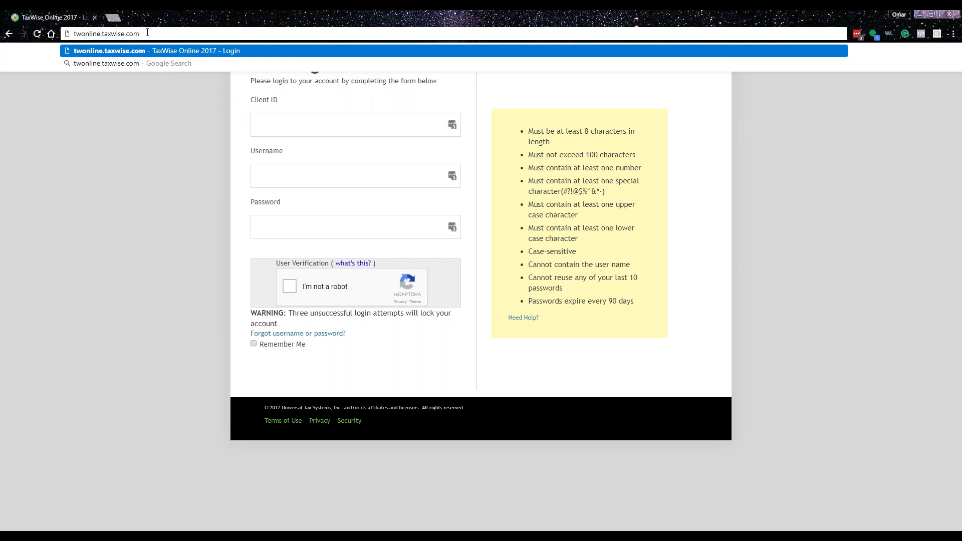
key(Return)
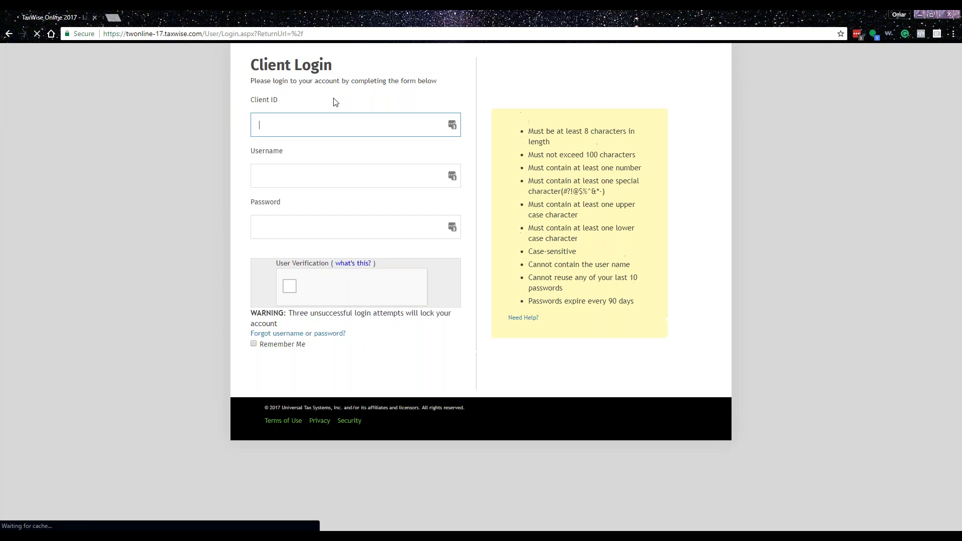
- Replace the address with twonline.taxwise.com/ and load it again
click(247, 34)
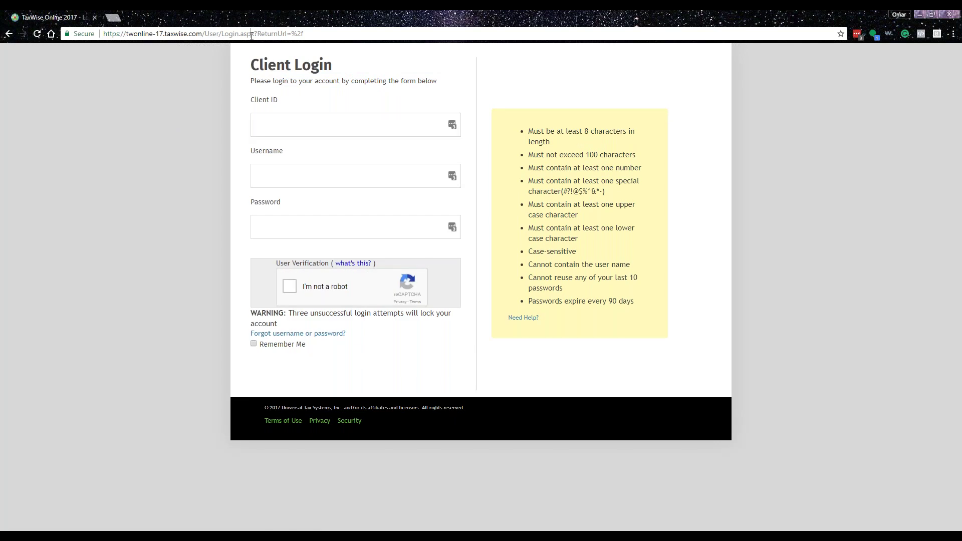
text(t)
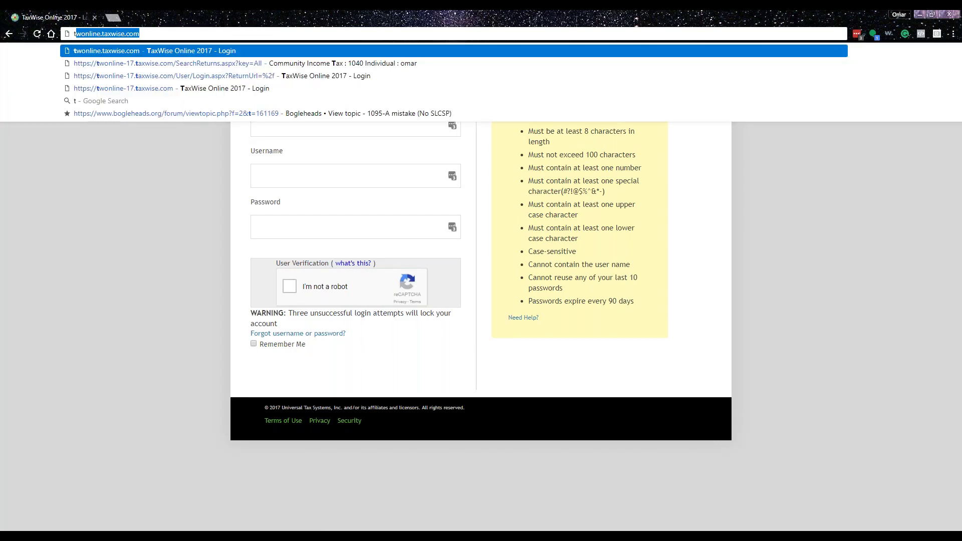
key(Right)
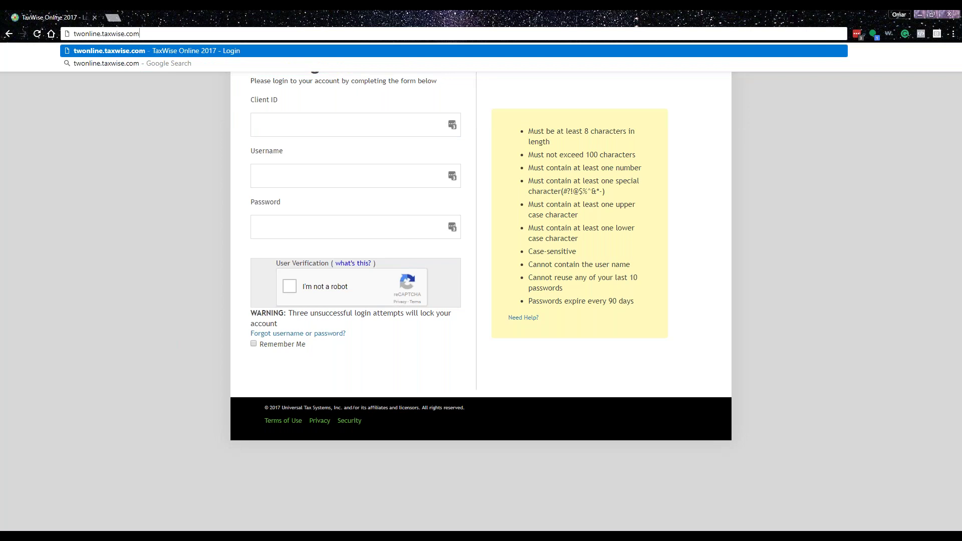
text(/1)
key(Return)
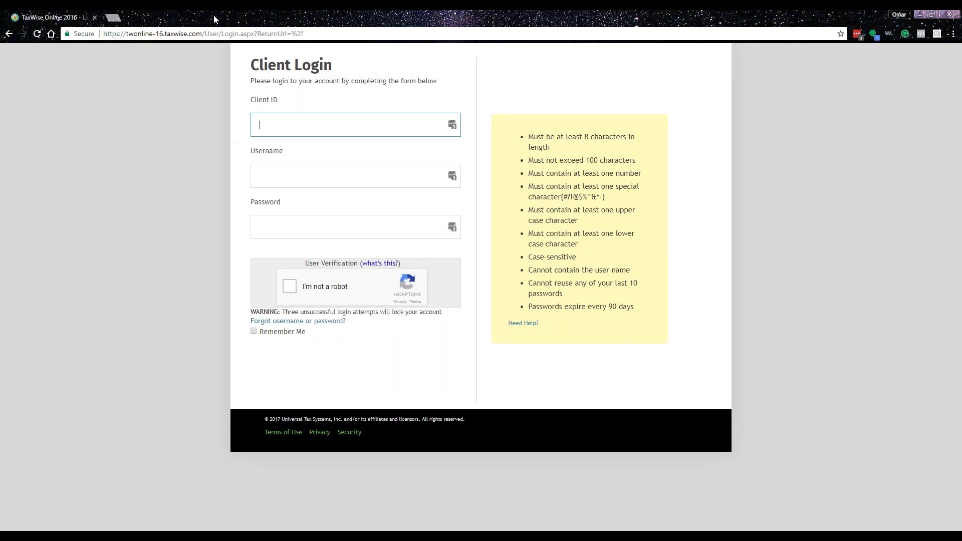
- Clear the address and re-enter twonline.taxwise.com to reach the 2017 login page
click(231, 31)
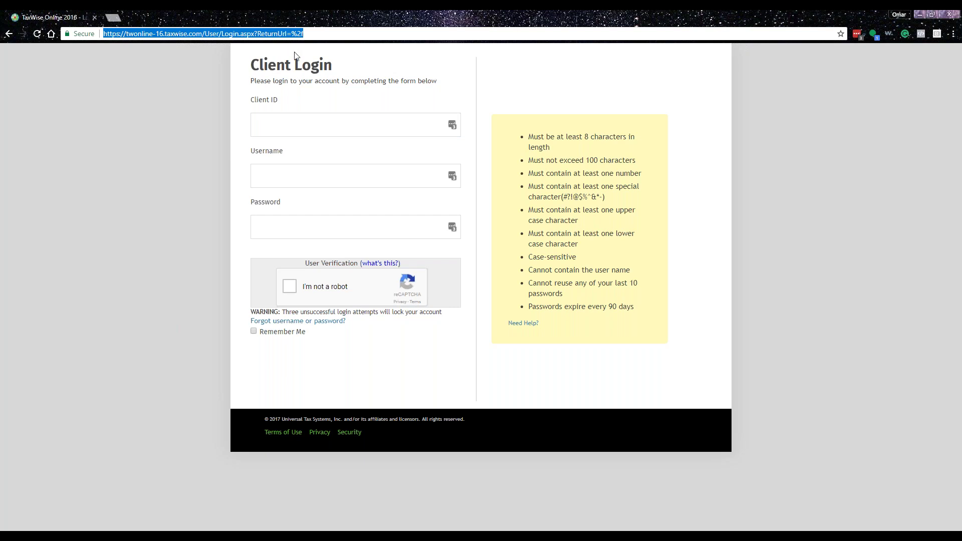
click(310, 120)
key(Tab)
click(307, 232)
key(shift+Tab)
key(shift+Tab)
key(shift+Tab)
click(312, 36)
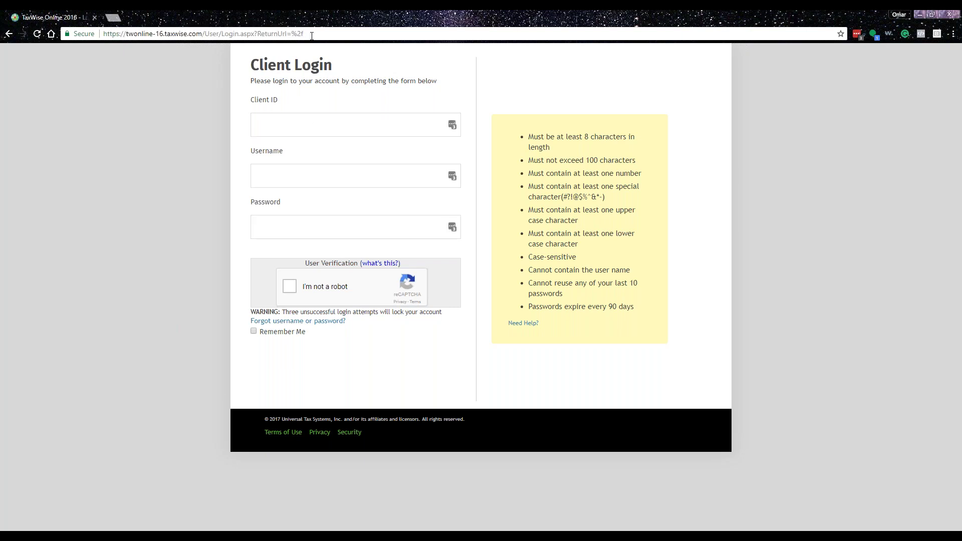
key(BackSpace)
key(BackSpace)
key(BackSpace)
key(BackSpace)
key(BackSpace)
key(BackSpace)
key(BackSpace)
key(BackSpace)
key(BackSpace)
key(BackSpace)
key(BackSpace)
key(BackSpace)
key(BackSpace)
key(BackSpace)
key(BackSpace)
key(BackSpace)
key(BackSpace)
key(BackSpace)
key(BackSpace)
key(BackSpace)
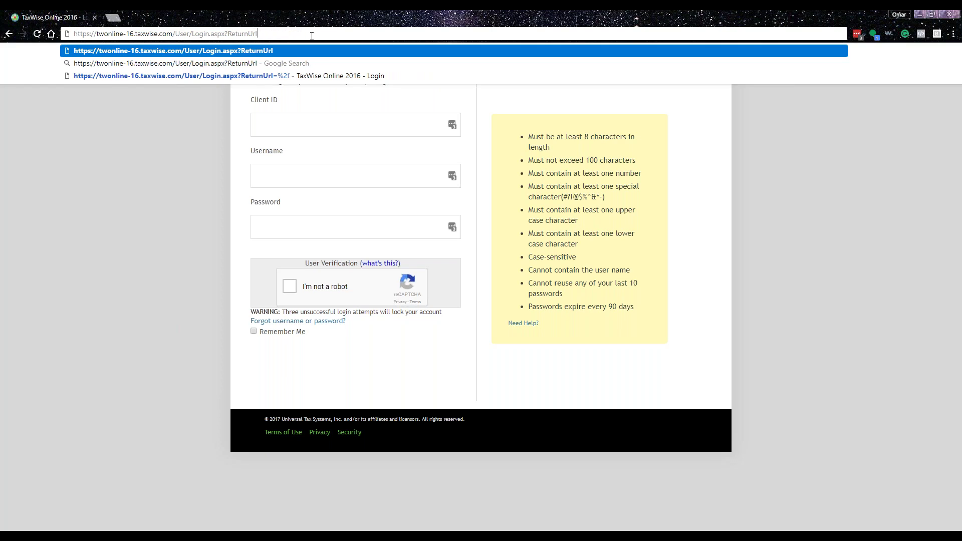
key(BackSpace)
key(BackSpace)
key(BackSpace)
key(BackSpace)
key(BackSpace)
key(BackSpace)
key(BackSpace)
key(BackSpace)
key(BackSpace)
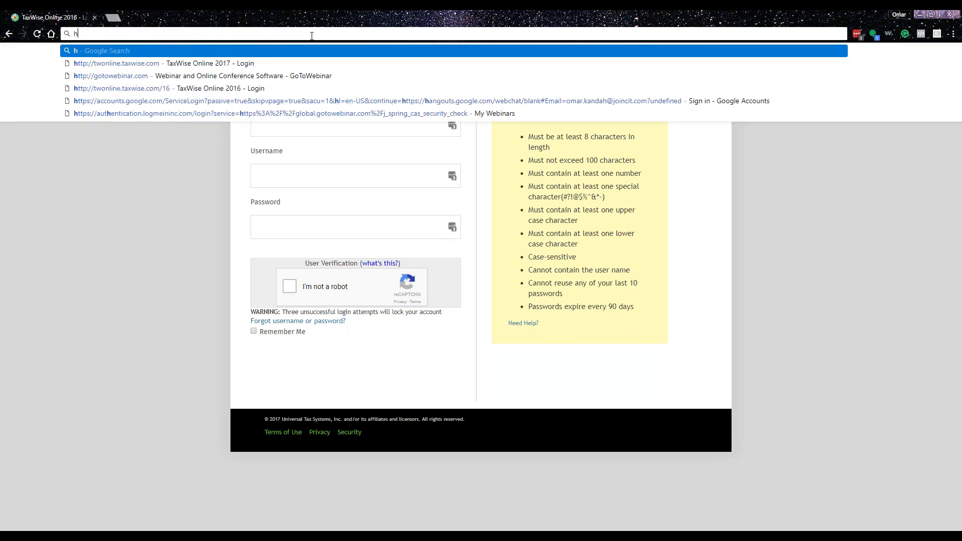
text(twonline.taxwise.com)
key(Return)
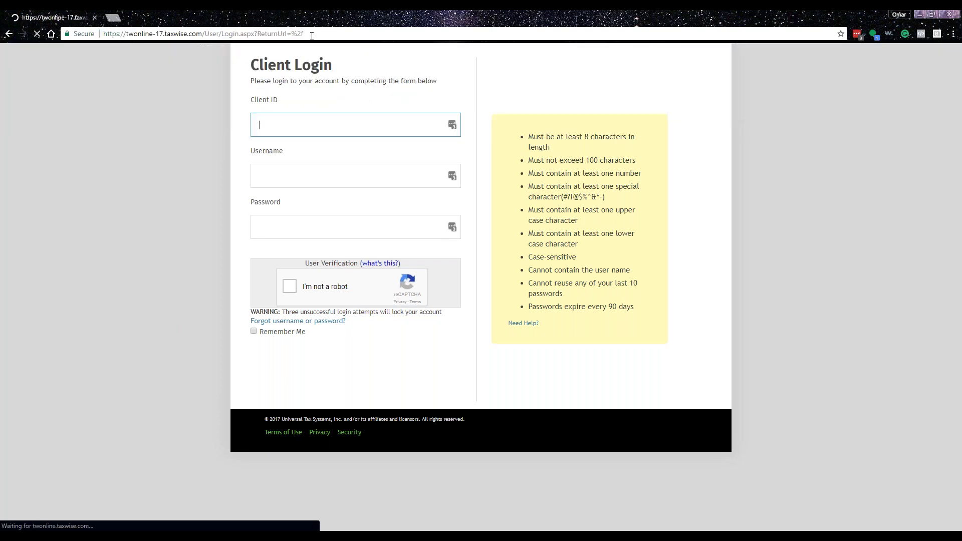
- Sign in with the saved Client ID, username and password after passing the robot check
click(452, 123)
click(370, 196)
click(290, 287)
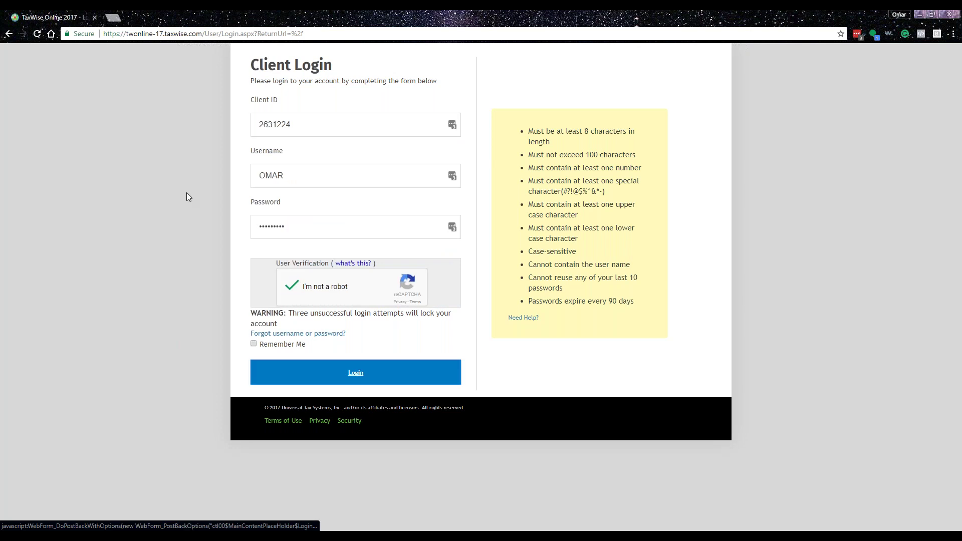
click(346, 378)
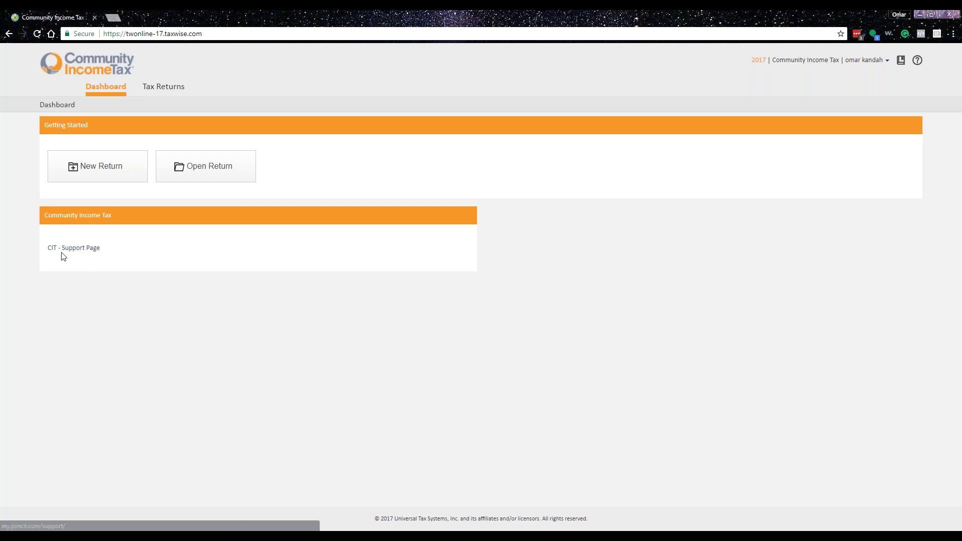
- Open the CIT - Support Page and highlight the Software, Bank and CIT - Support phone numbers
click(83, 249)
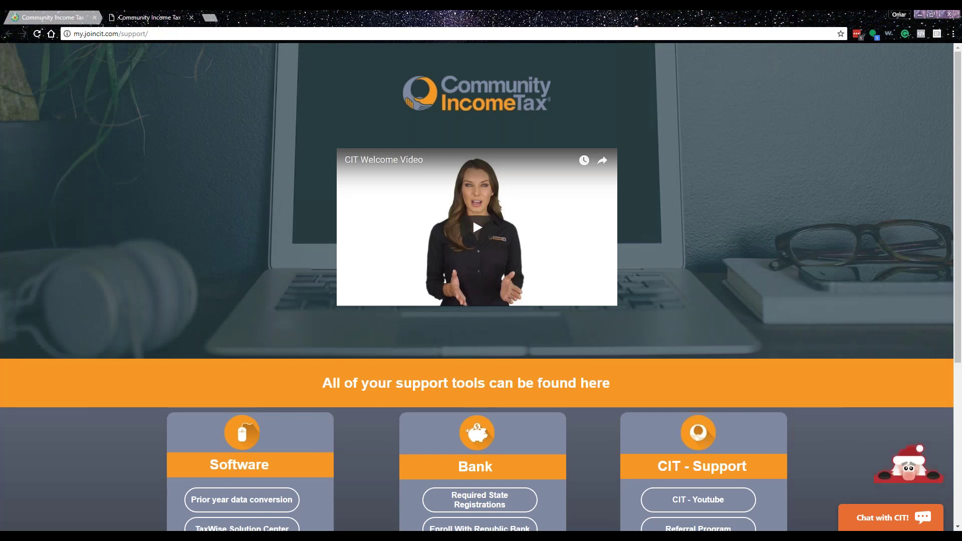
scroll(359, 376, down, 4)
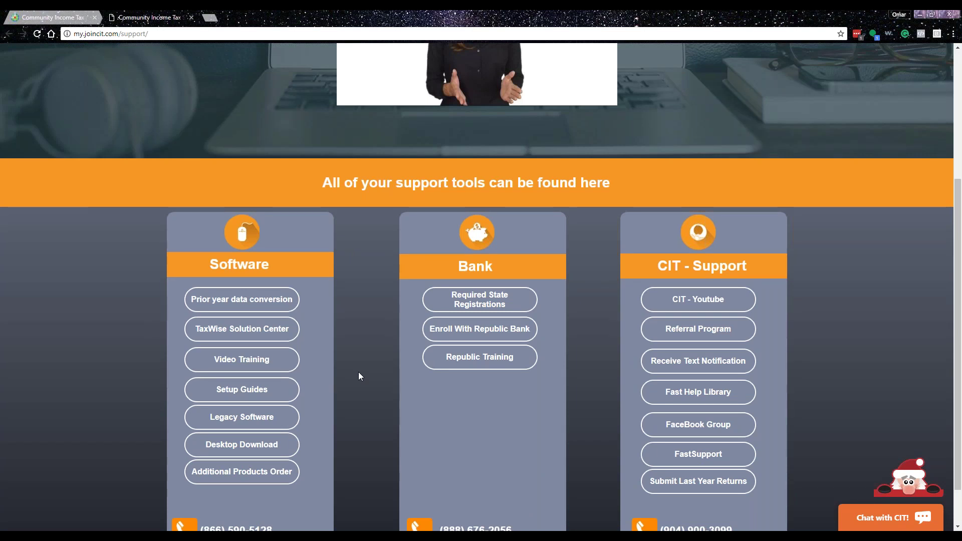
scroll(347, 351, down, 1)
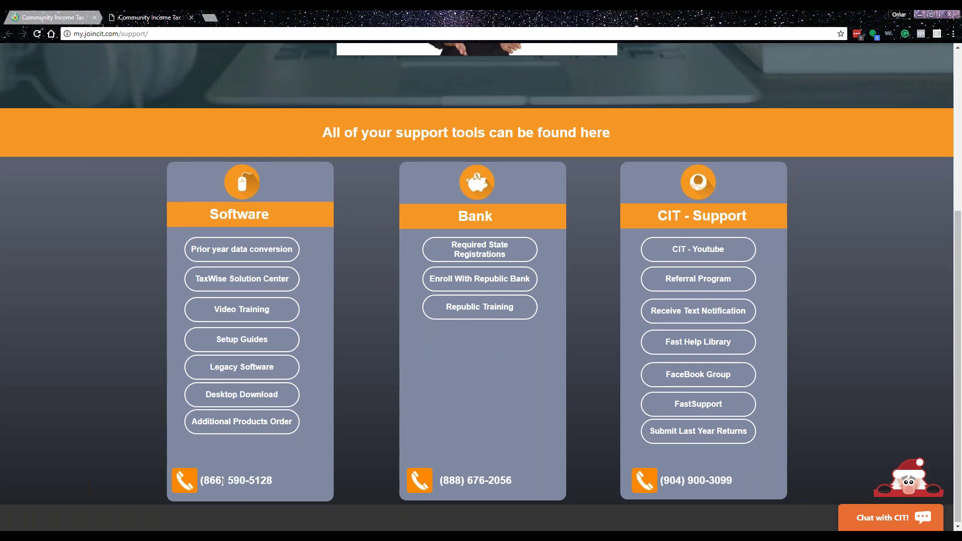
drag(209, 487, 286, 485)
drag(448, 481, 512, 481)
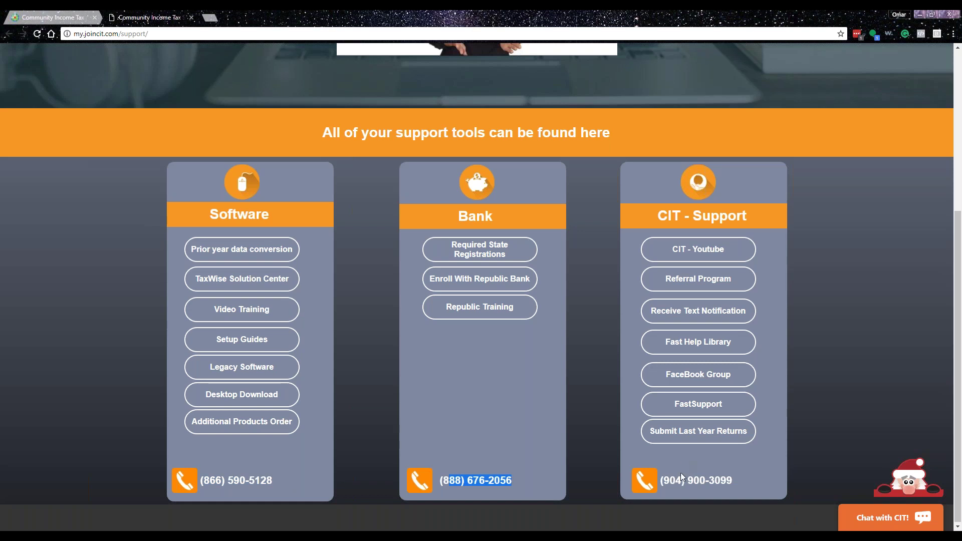
drag(675, 481, 732, 481)
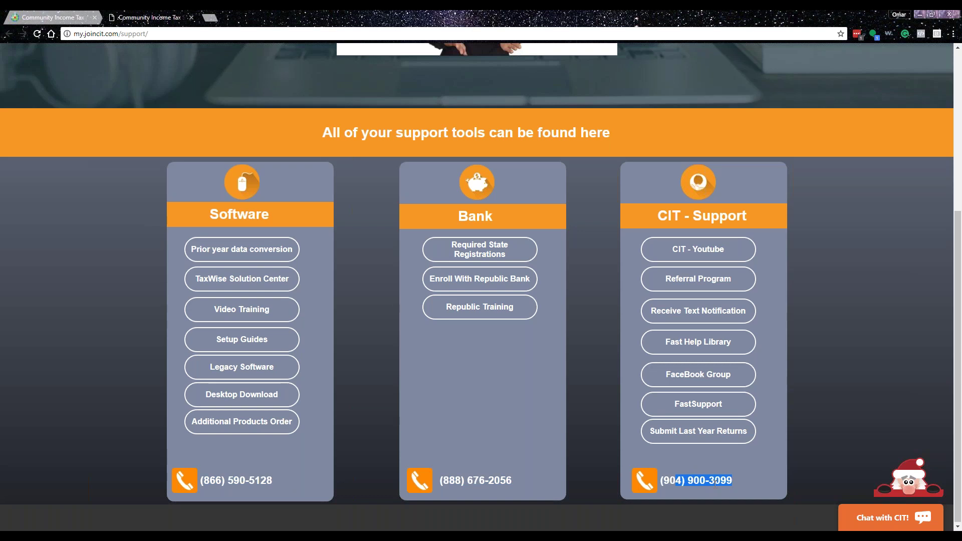
click(715, 482)
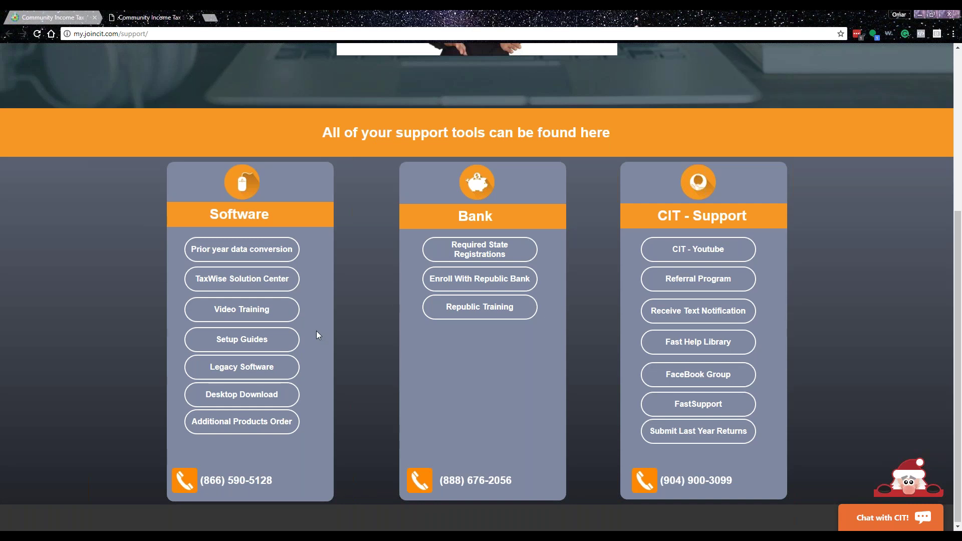
scroll(308, 332, up, 1)
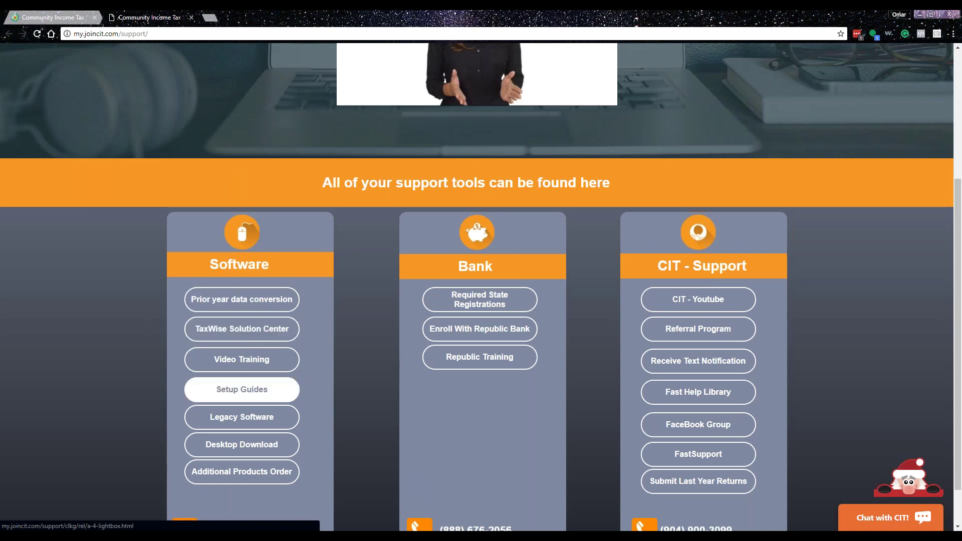
- Open the Individual Beginner practice returns PDF from Video Training's Practice Returns section
click(253, 367)
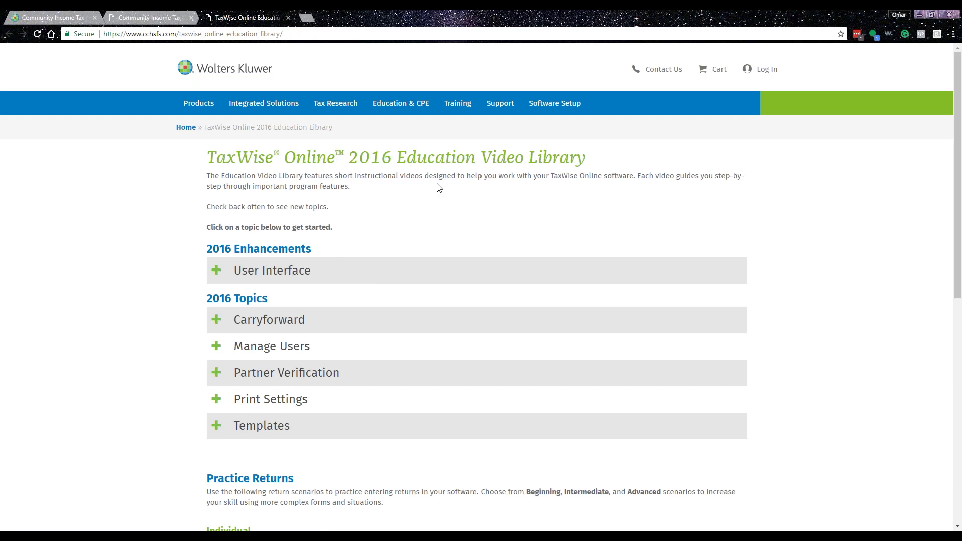
scroll(438, 190, down, 1)
scroll(440, 192, down, 3)
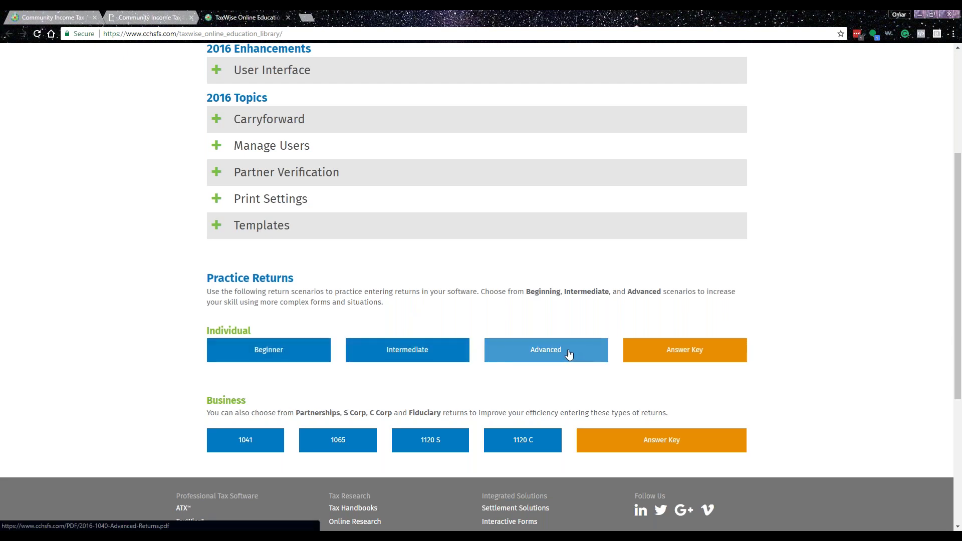
click(278, 357)
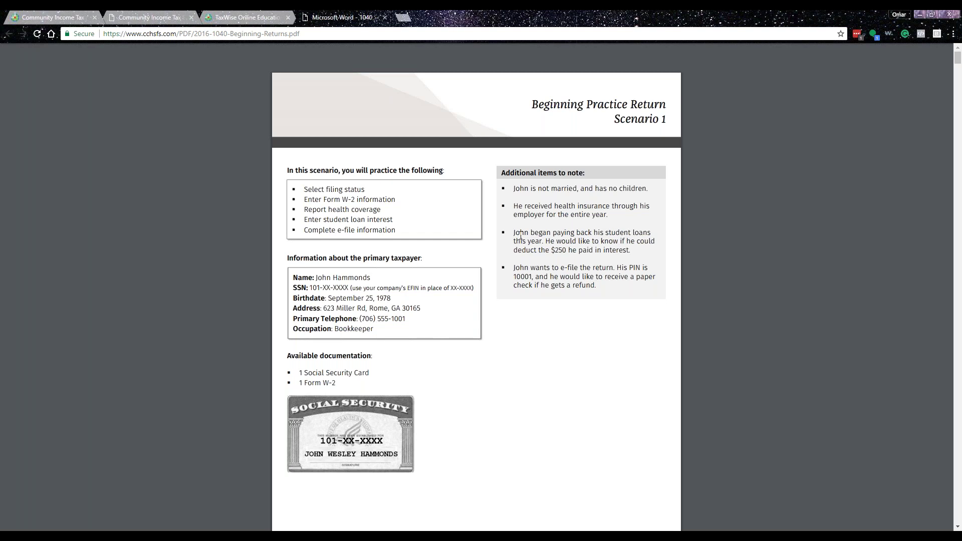
- Scroll through the W-2, 1099-INT, 1095-A and 1098-T, then switch back to the TaxWise dashboard tab
scroll(521, 235, down, 20)
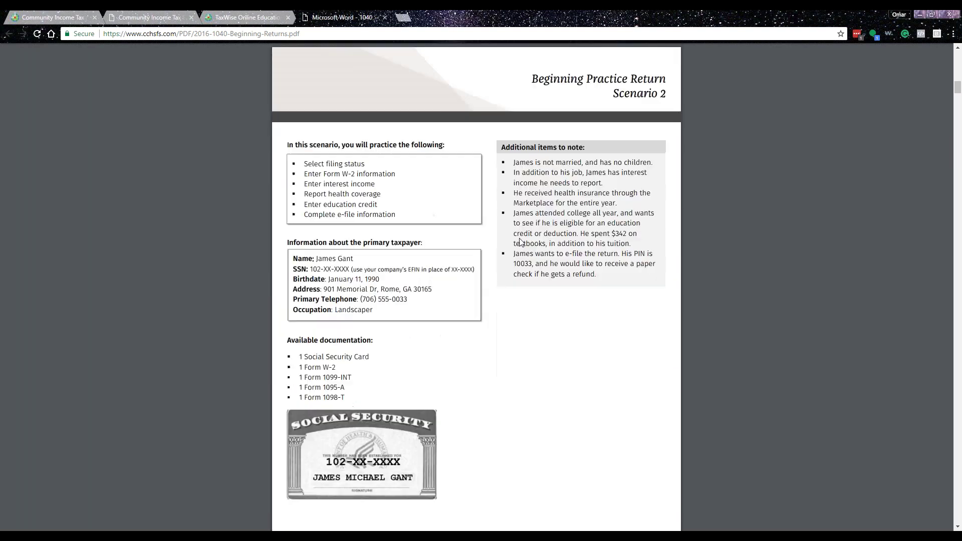
scroll(521, 243, down, 8)
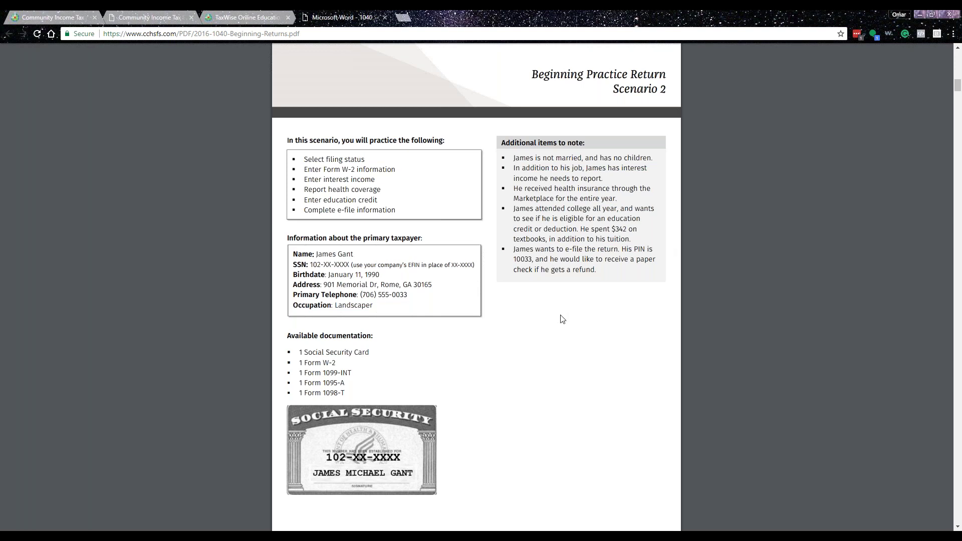
scroll(597, 311, up, 3)
scroll(647, 258, down, 3)
scroll(637, 338, down, 10)
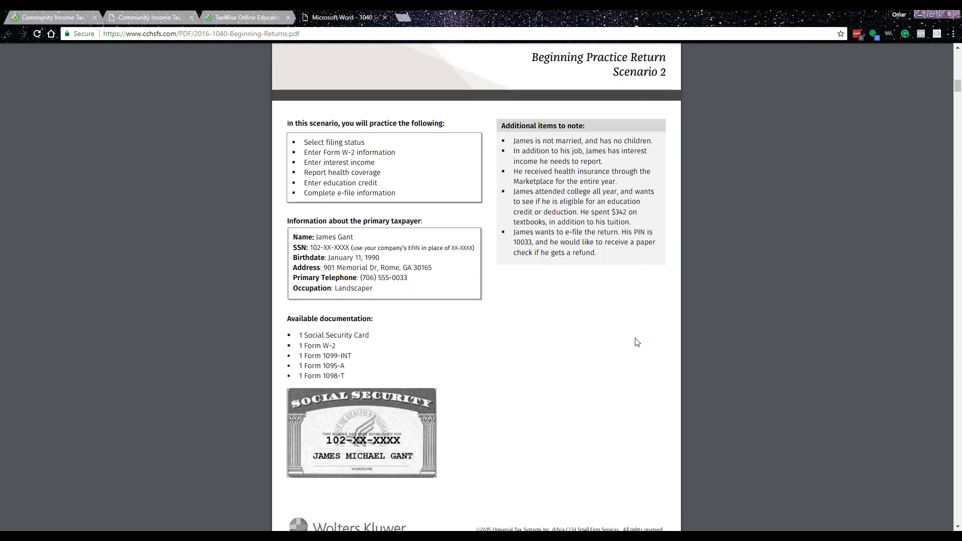
scroll(634, 351, down, 12)
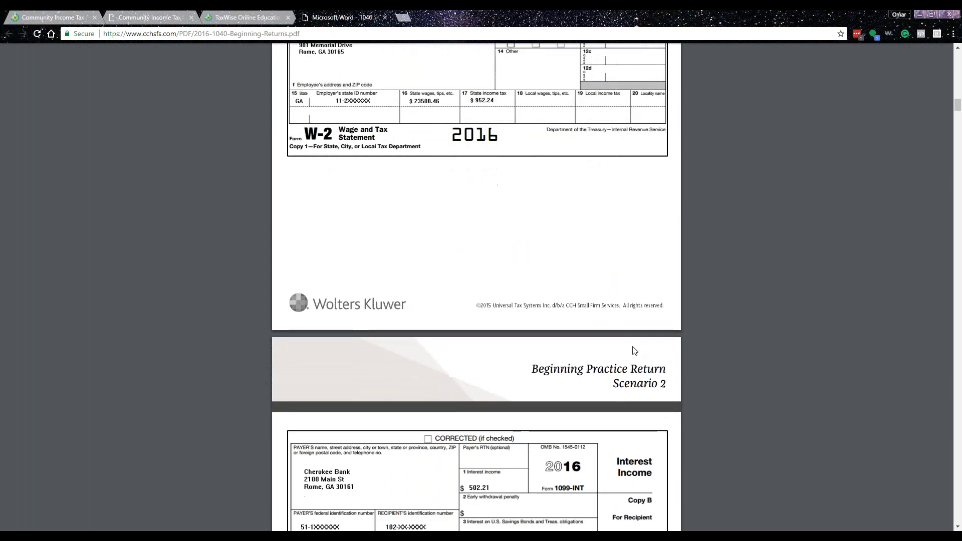
scroll(635, 350, down, 4)
scroll(635, 350, down, 5)
scroll(635, 350, down, 4)
scroll(634, 351, up, 5)
scroll(634, 350, down, 11)
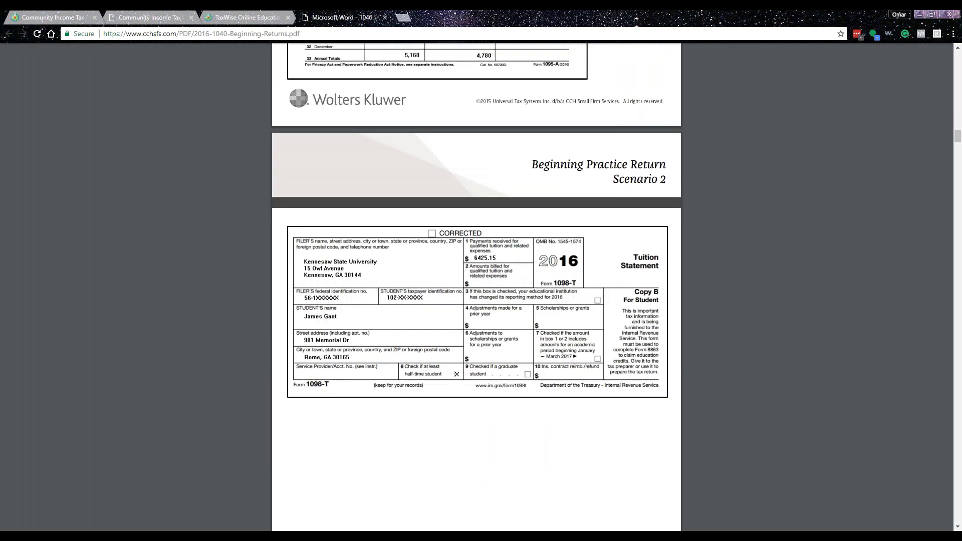
scroll(476, 285, up, 20)
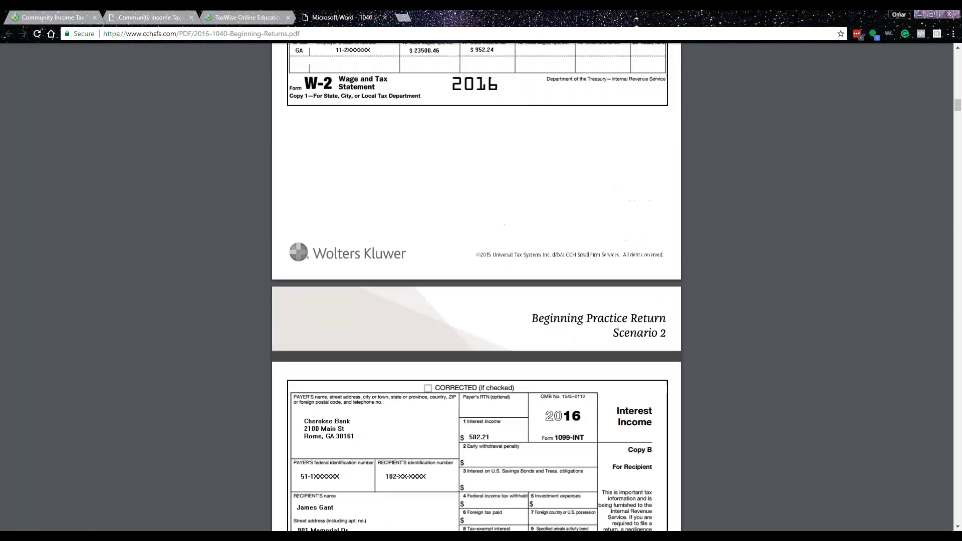
scroll(476, 286, up, 10)
scroll(476, 285, down, 6)
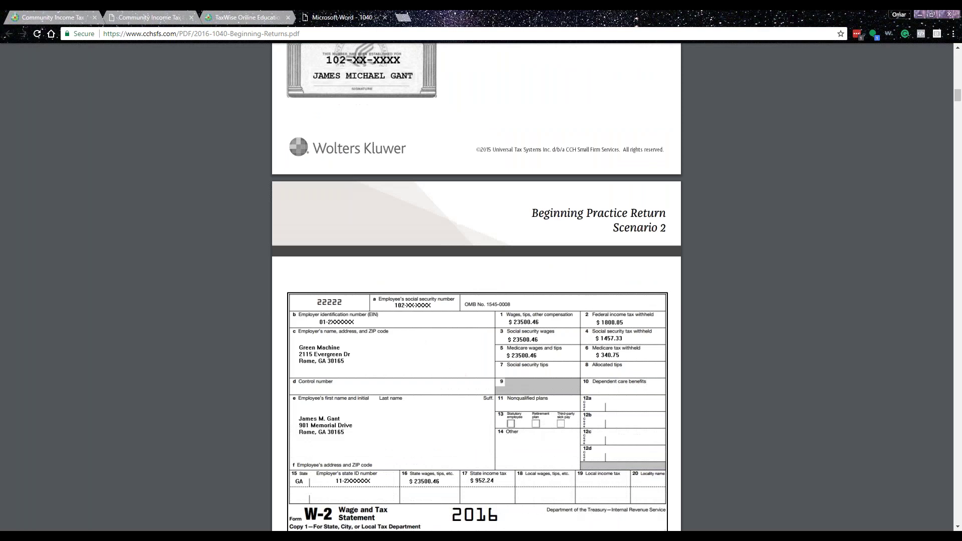
scroll(107, 185, up, 1)
click(50, 16)
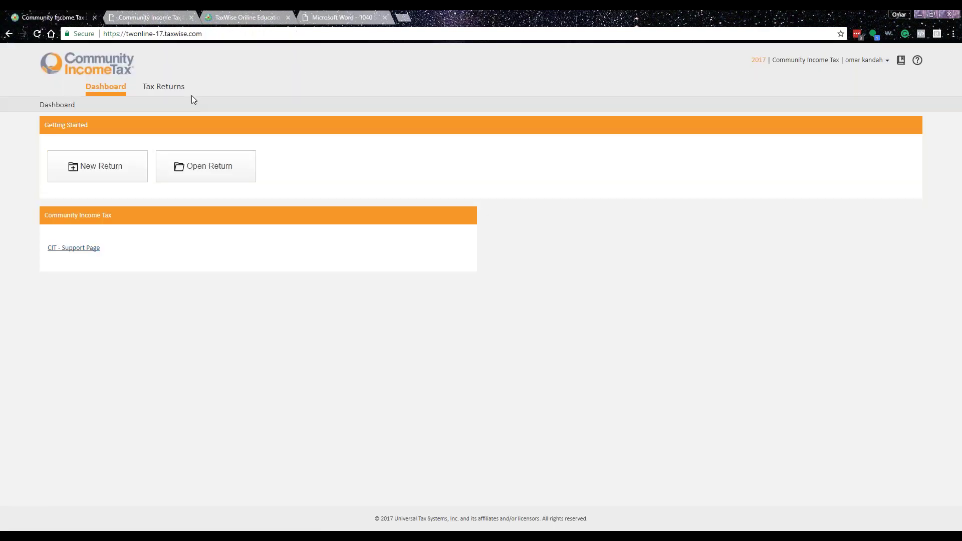
- Start a new return from Tax Returns and enter the taxpayer's Social Security number
click(163, 87)
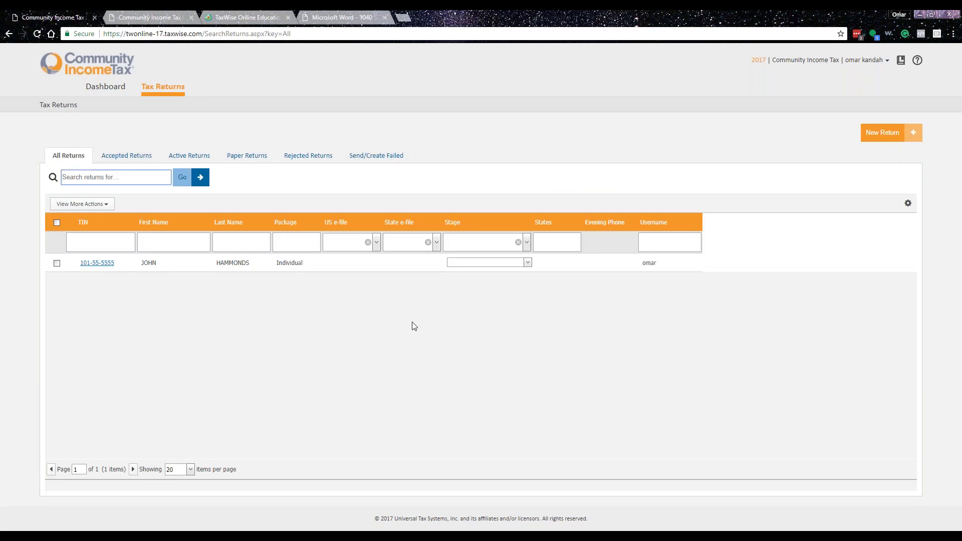
click(882, 132)
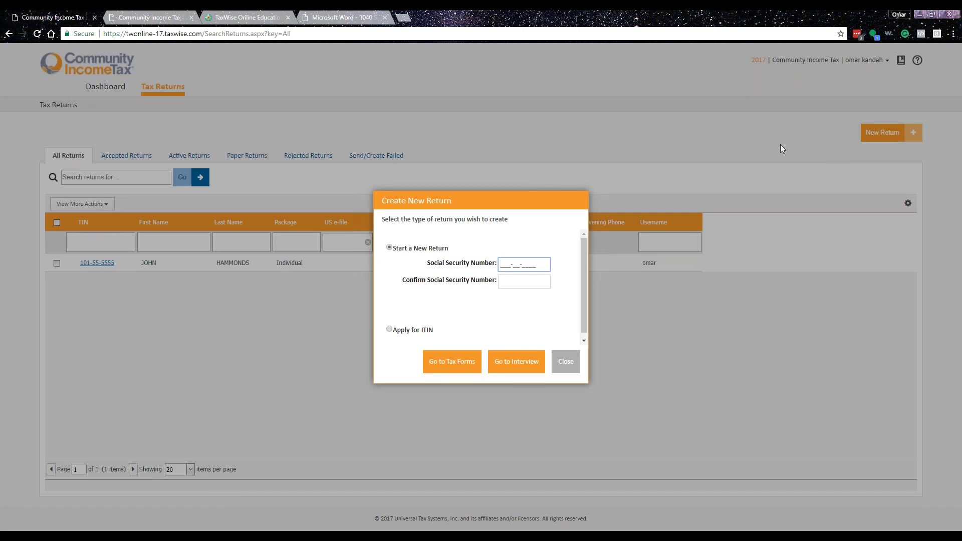
text(106)
key(BackSpace)
key(BackSpace)
key(BackSpace)
text(112-22-2222)
key(Tab)
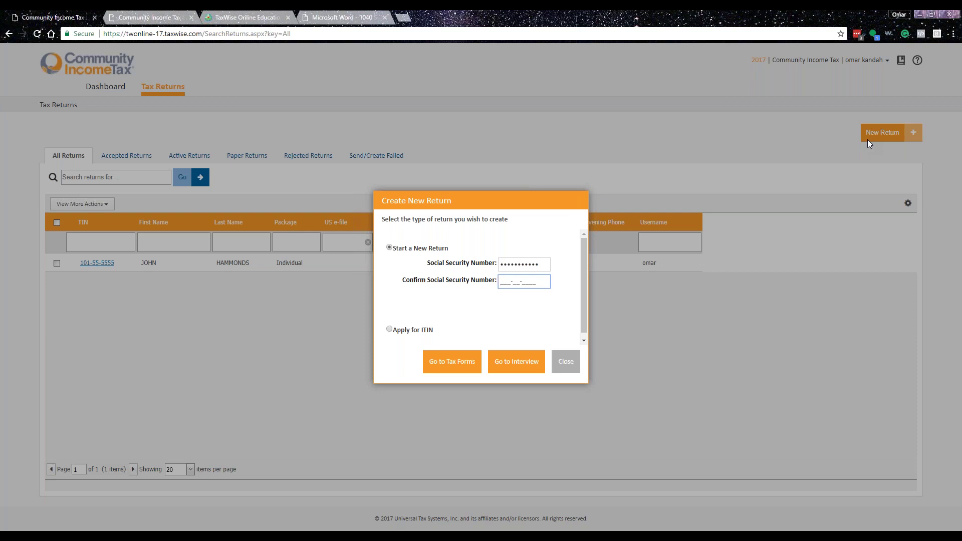
- Retype the Confirm SSN entry, fixing the mismatch so it matches the first number
text(112-11-1111)
click(451, 362)
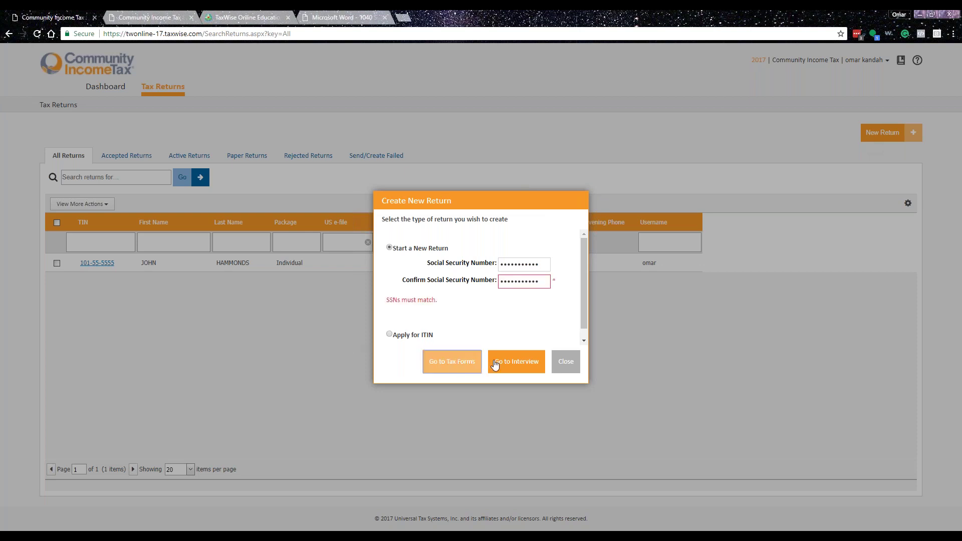
click(548, 278)
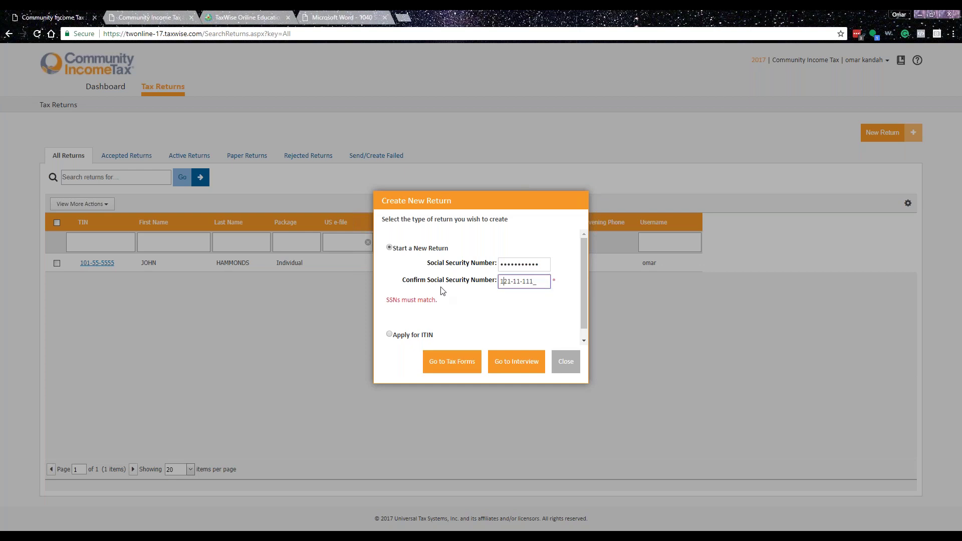
click(454, 362)
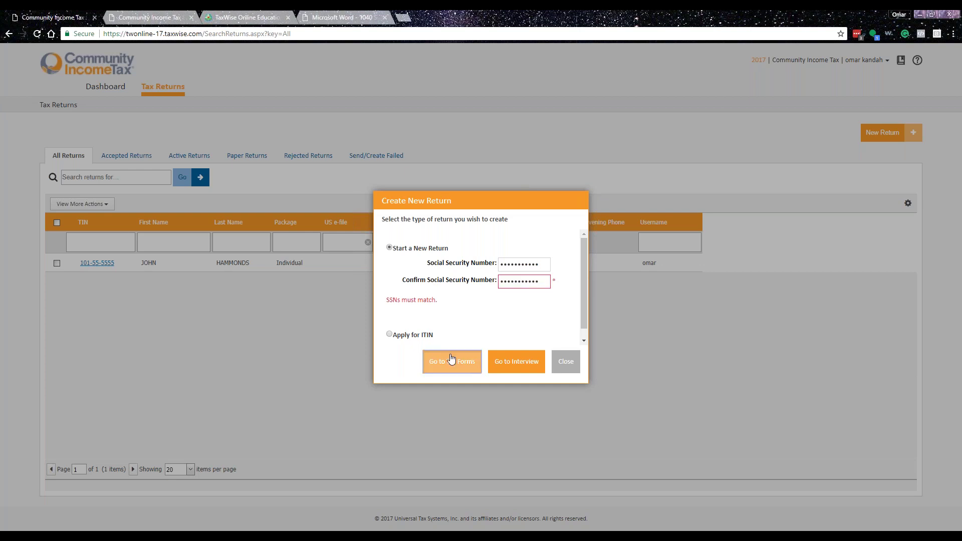
click(545, 264)
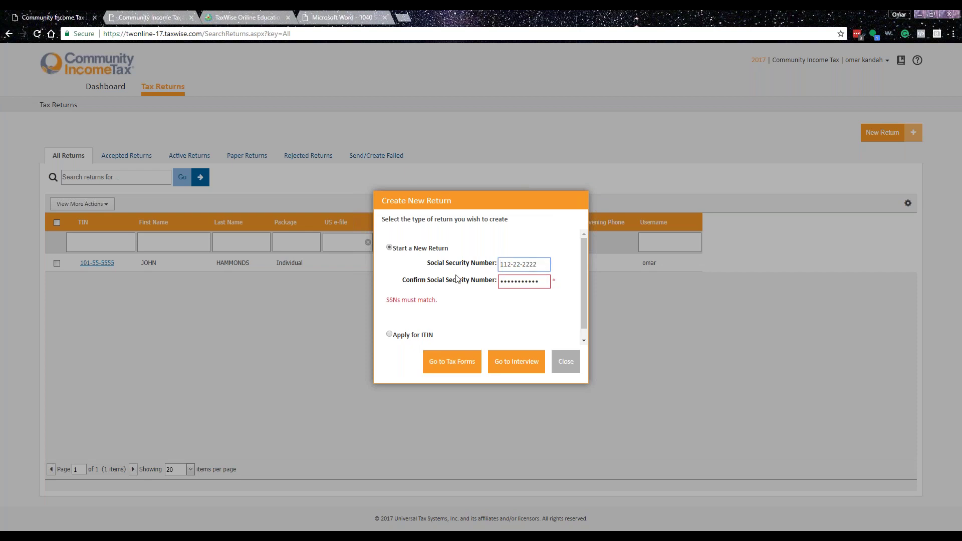
key(Tab)
key(BackSpace)
text(112)
text(2222222)
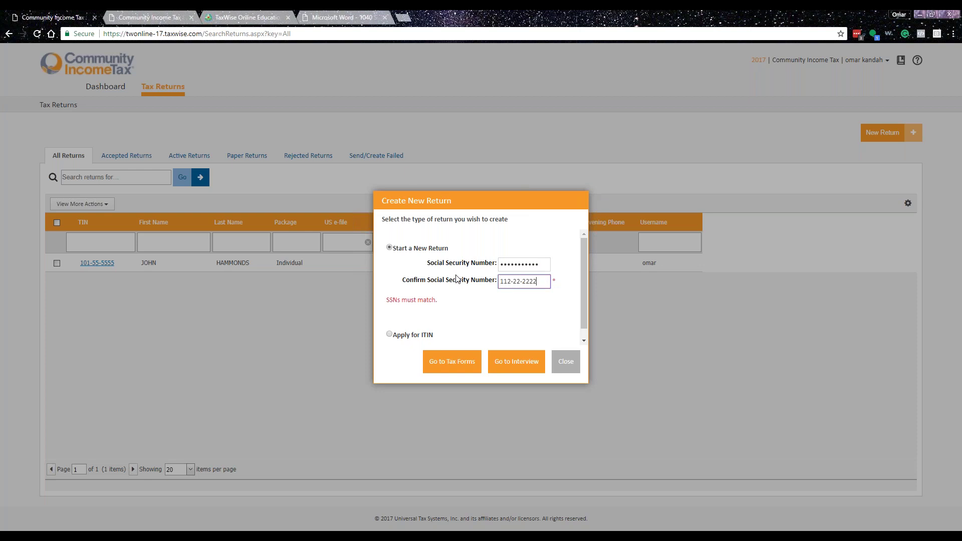
- Open the Main Information Sheet and enter the taxpayer's first and last name
click(452, 361)
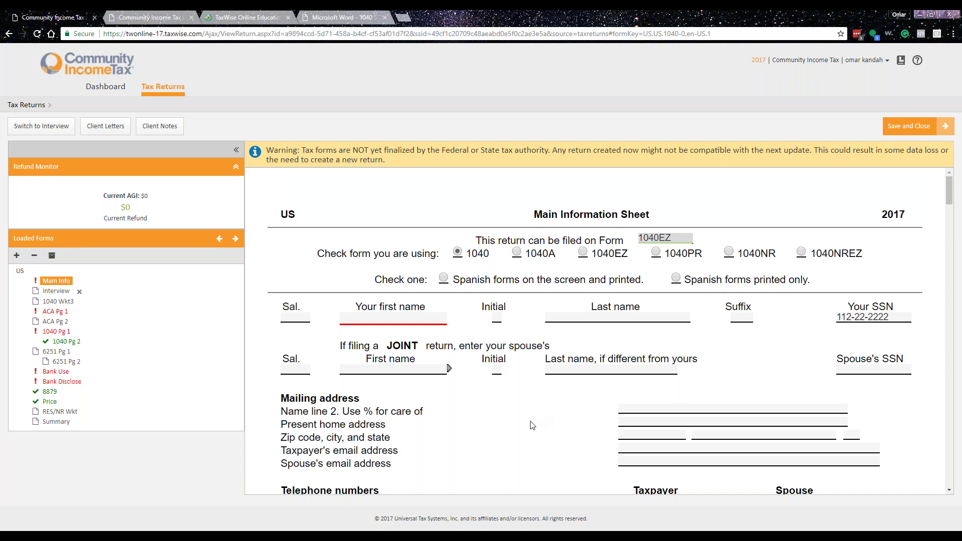
click(379, 318)
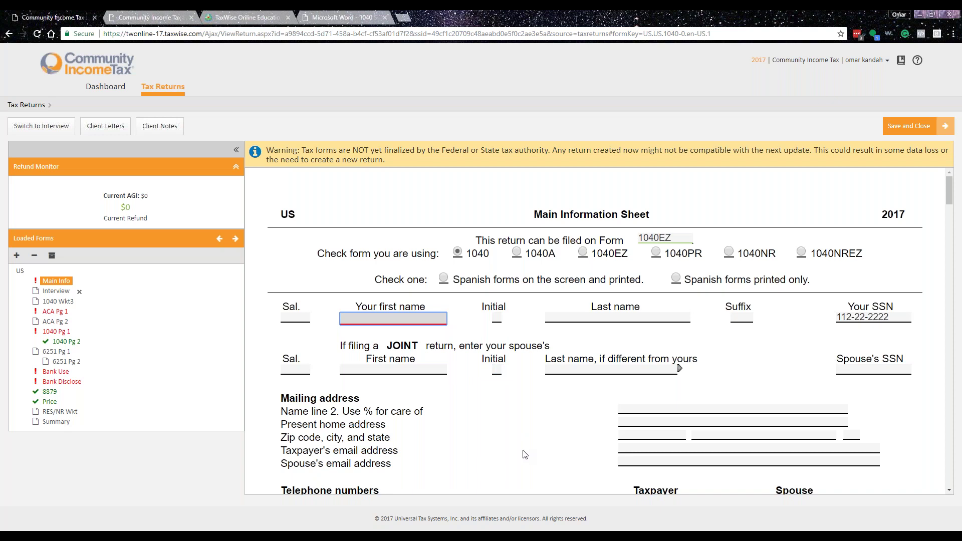
key(Tab)
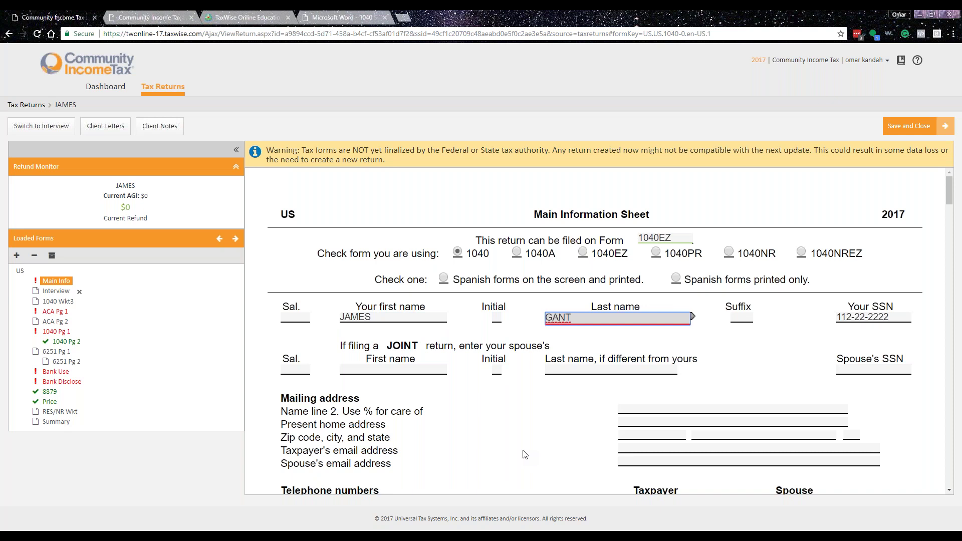
key(Tab)
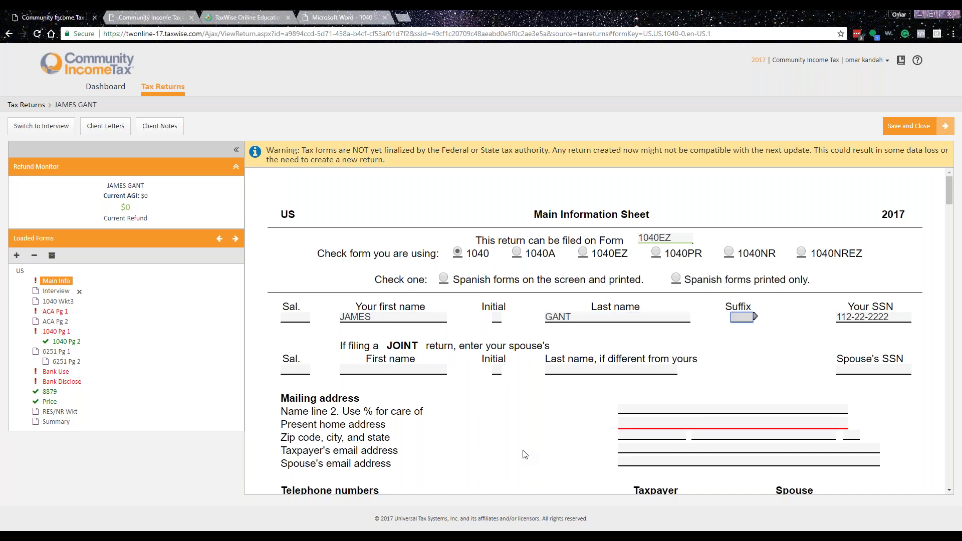
key(Tab)
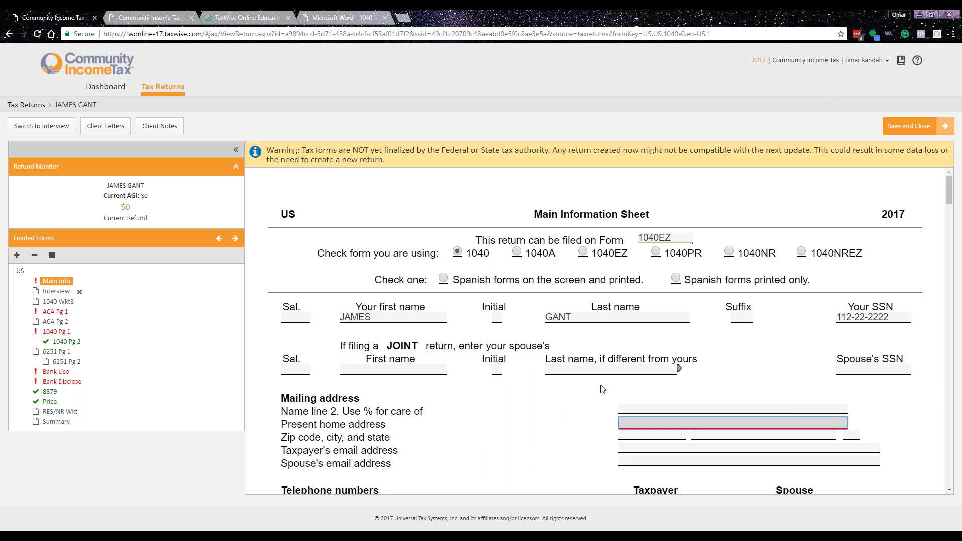
- Enter the taxpayer's home address and ZIP code so city and state fill in
click(621, 425)
key(Tab)
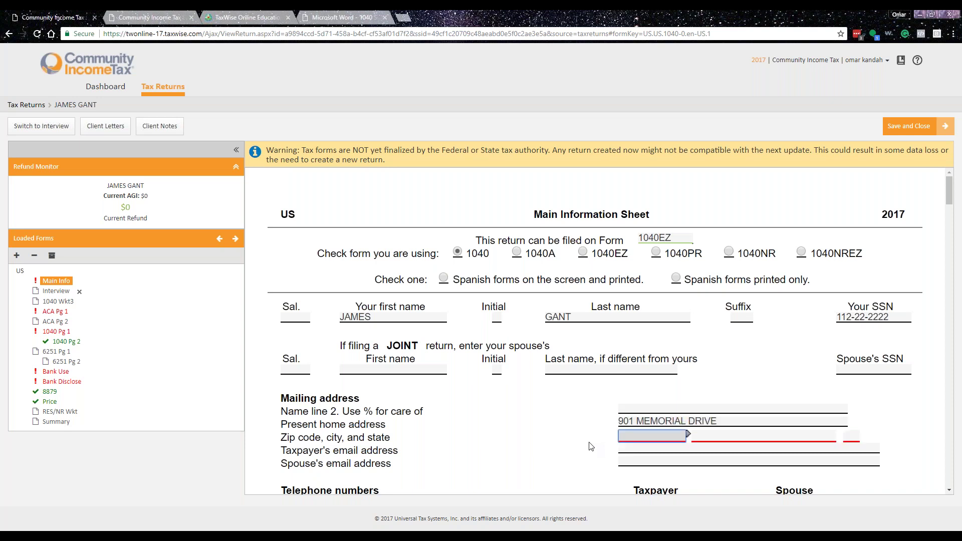
text(30165-)
key(Tab)
scroll(537, 364, down, 5)
click(658, 252)
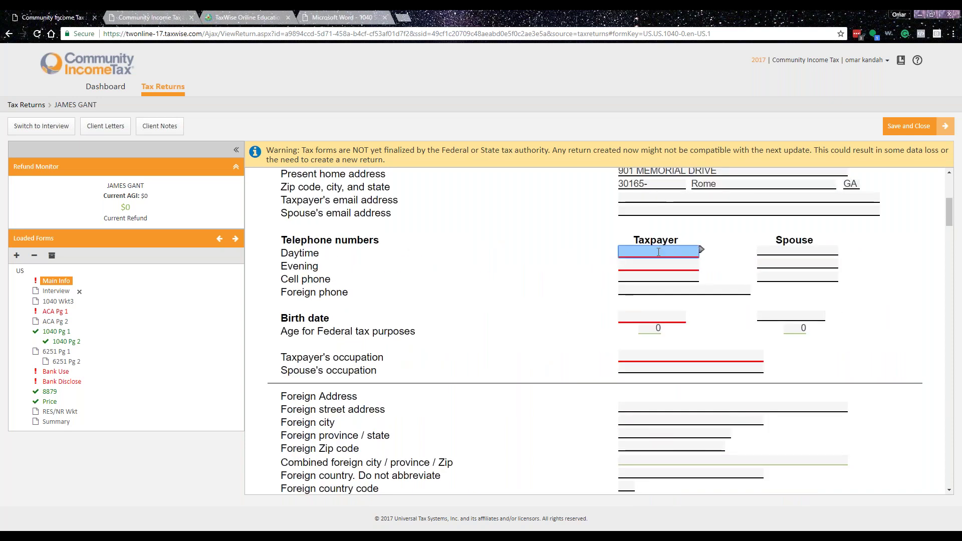
- Enter the taxpayer's daytime phone, birth date (age 27) and occupation LANSCAPER
text(706-555-0033)
key(Tab)
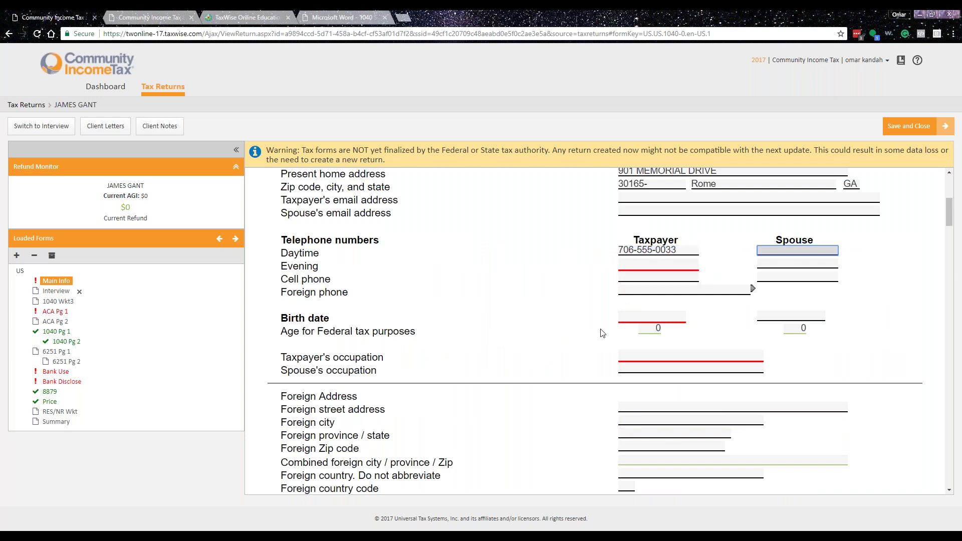
click(646, 317)
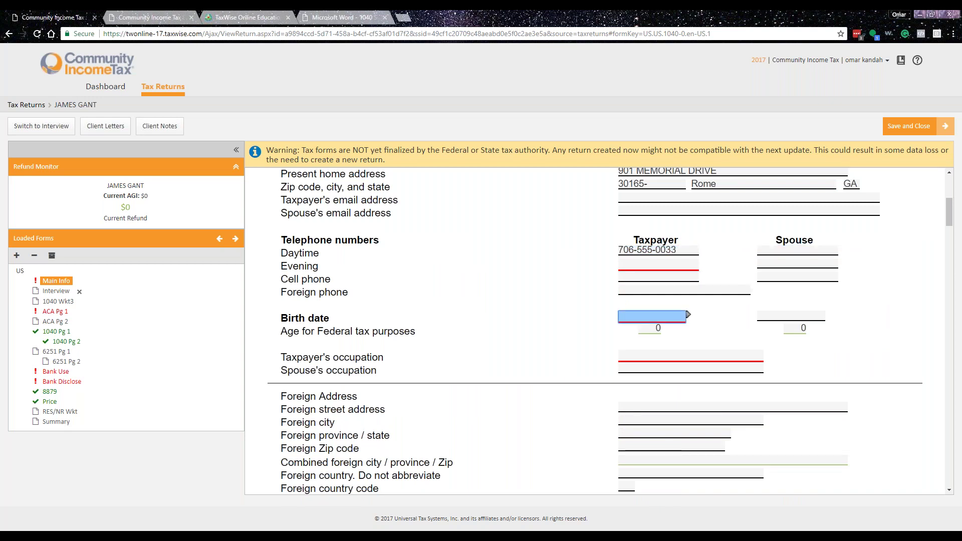
text(01/11/1990)
key(Tab)
key(Tab)
key(Tab)
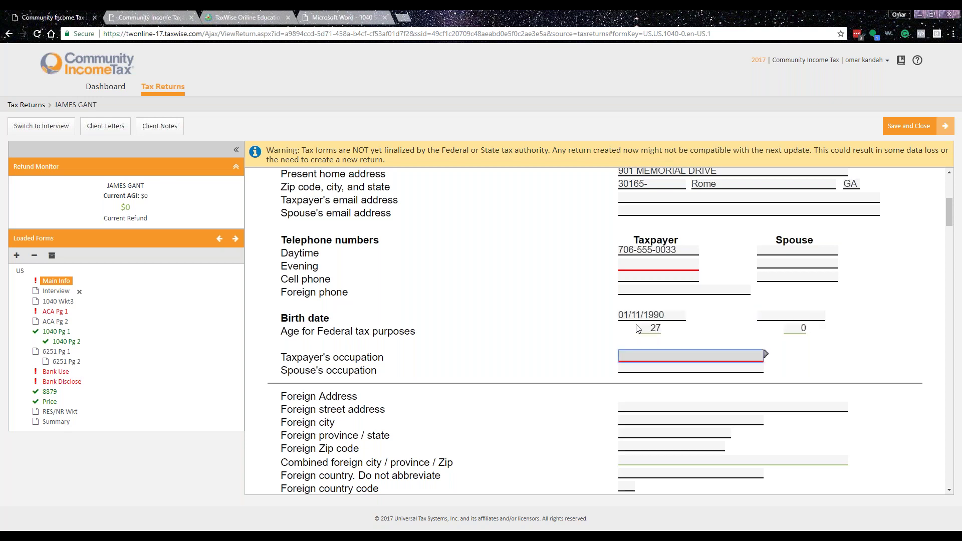
text(LANSCAPER)
key(Tab)
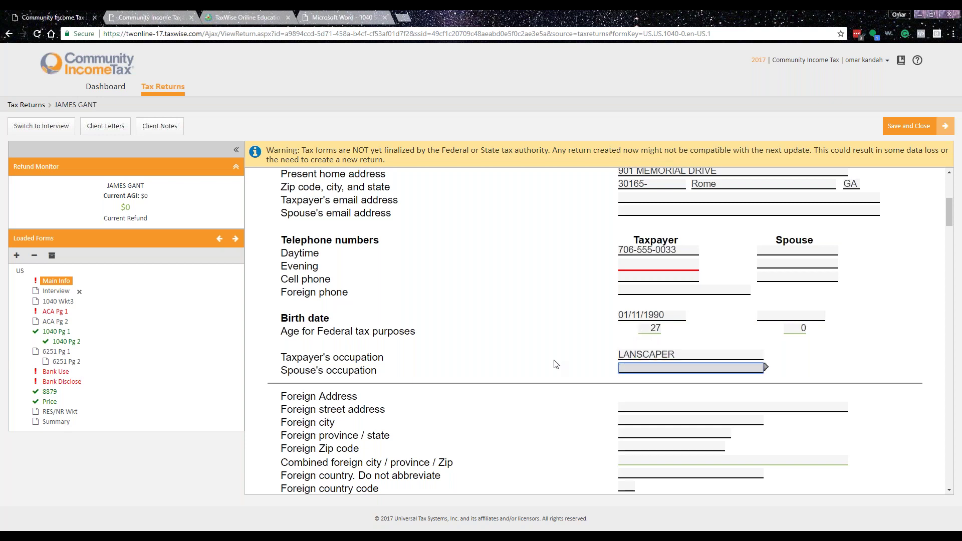
- Add the taxpayer's evening phone number
scroll(565, 382, down, 5)
scroll(602, 301, up, 4)
click(638, 212)
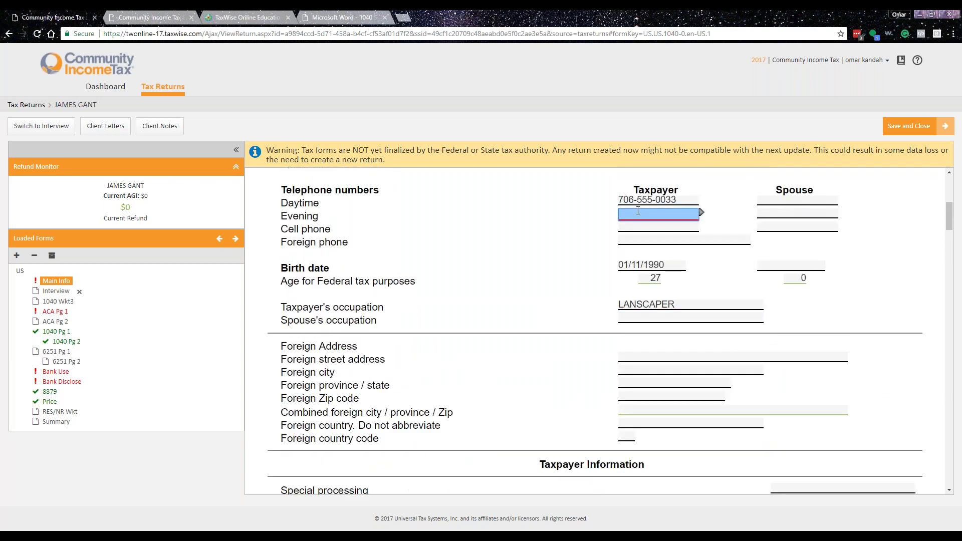
text(706-555-0033)
key(Tab)
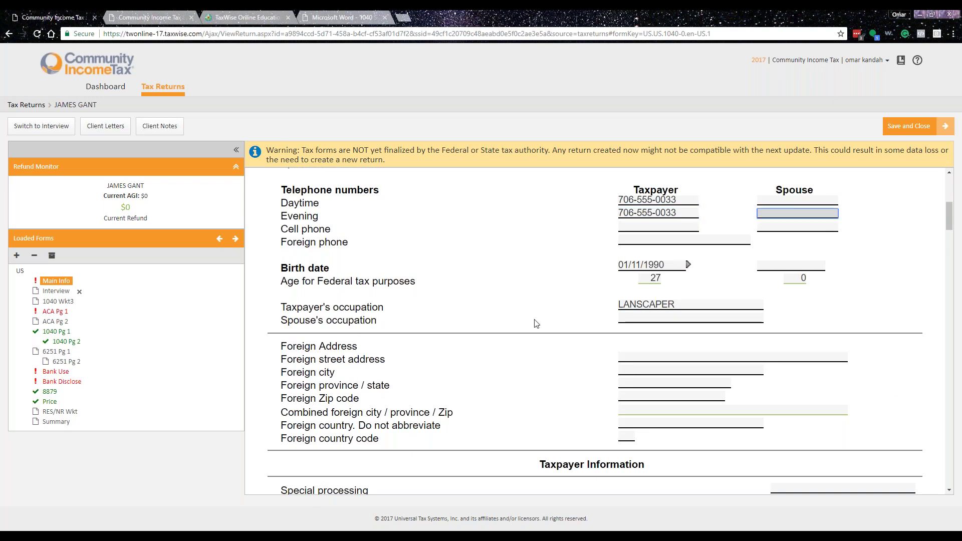
scroll(536, 320, down, 5)
scroll(580, 294, down, 4)
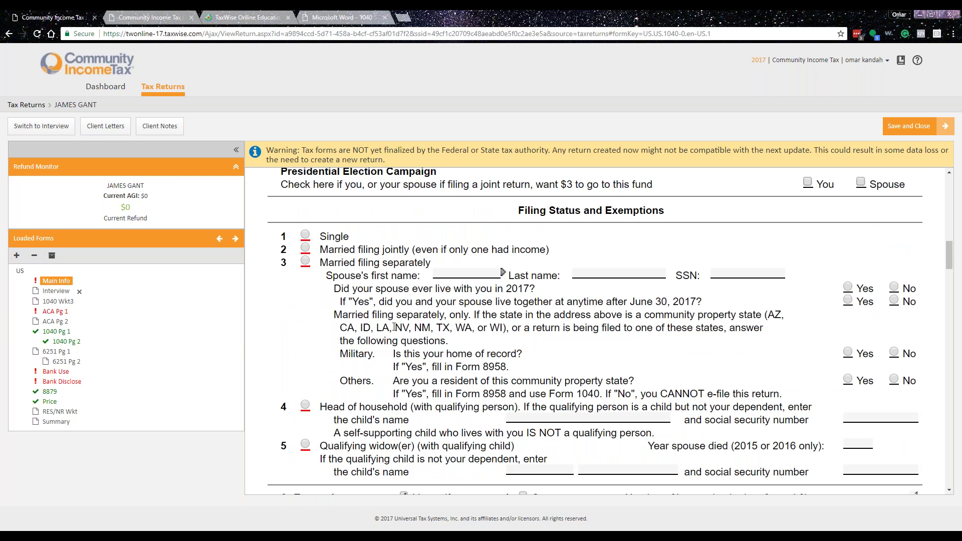
- Set the filing status to Single and the return type to E-file ONLY
click(305, 235)
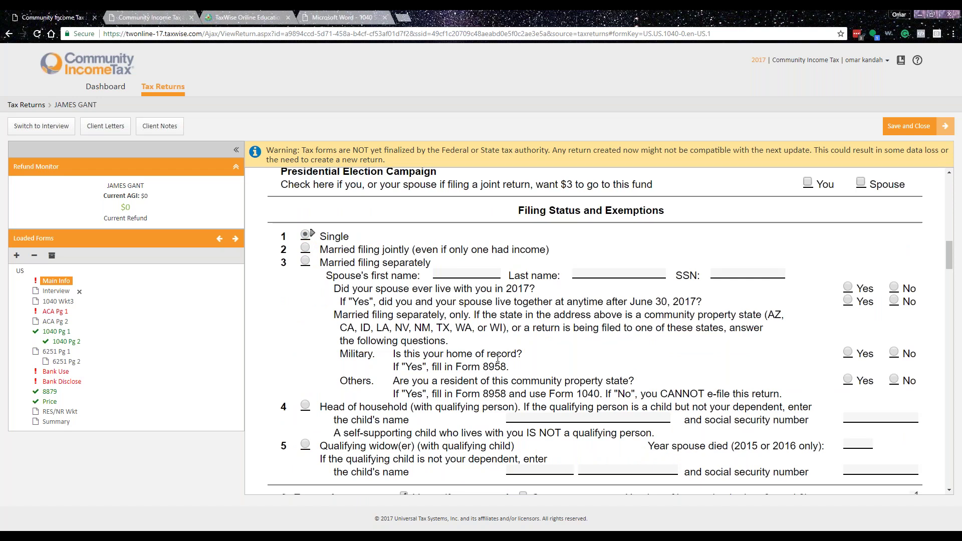
scroll(497, 357, down, 15)
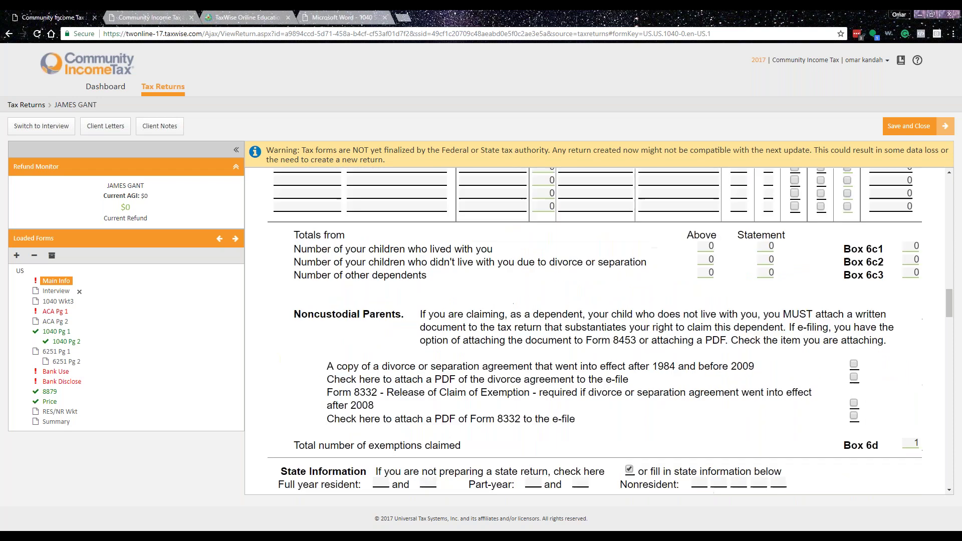
scroll(534, 257, down, 2)
click(530, 259)
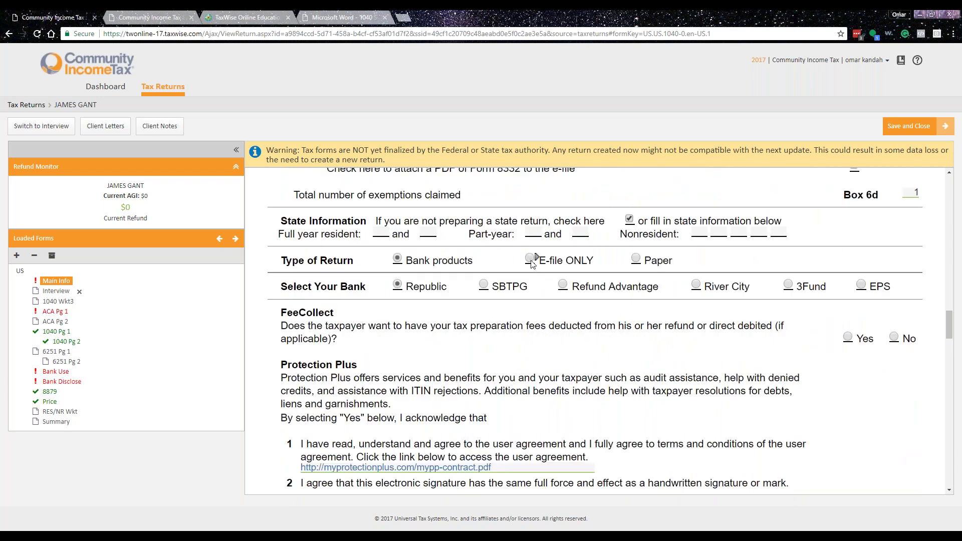
scroll(450, 345, down, 5)
scroll(474, 358, down, 4)
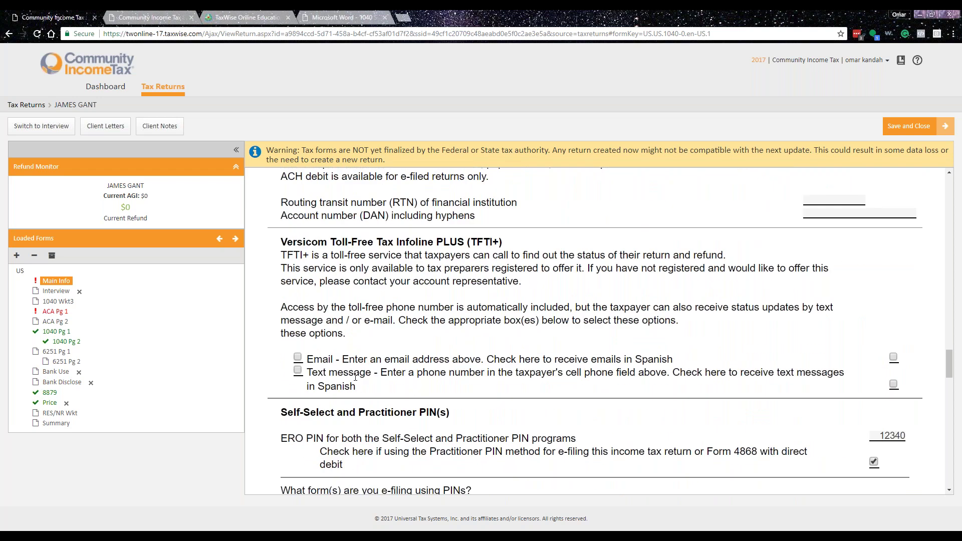
scroll(356, 377, down, 4)
scroll(641, 371, down, 5)
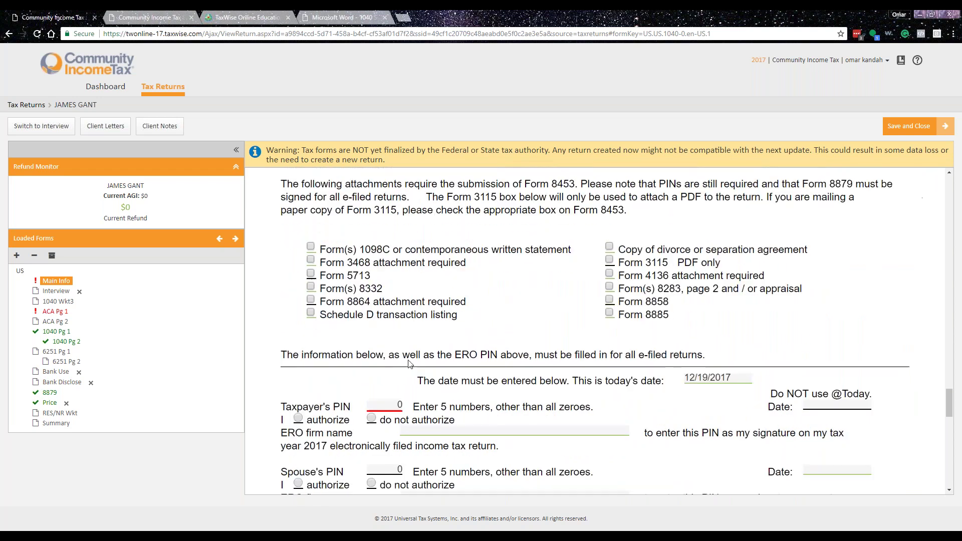
- Enter the taxpayer's PIN, authorize it as the signature, and date it 12/19/2017
click(401, 405)
text(10033)
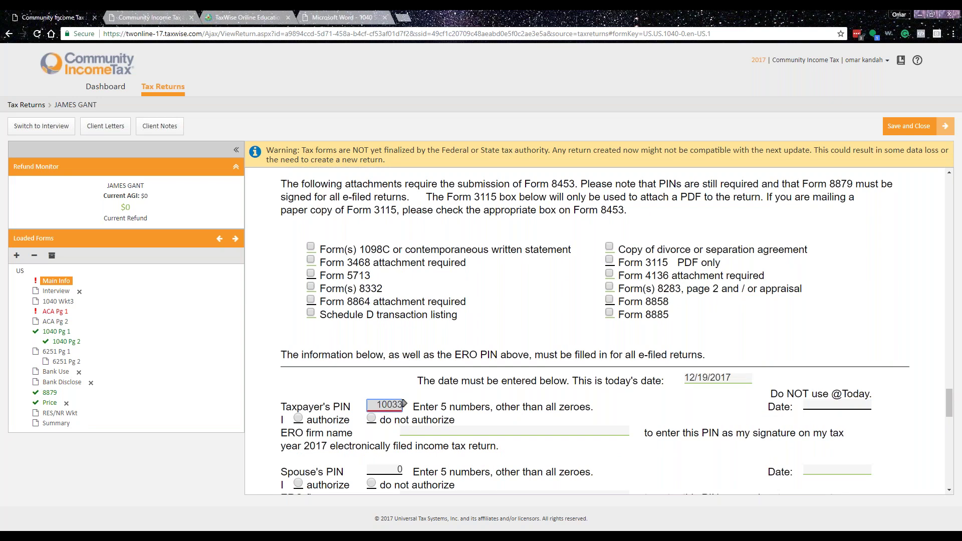
key(Tab)
click(298, 419)
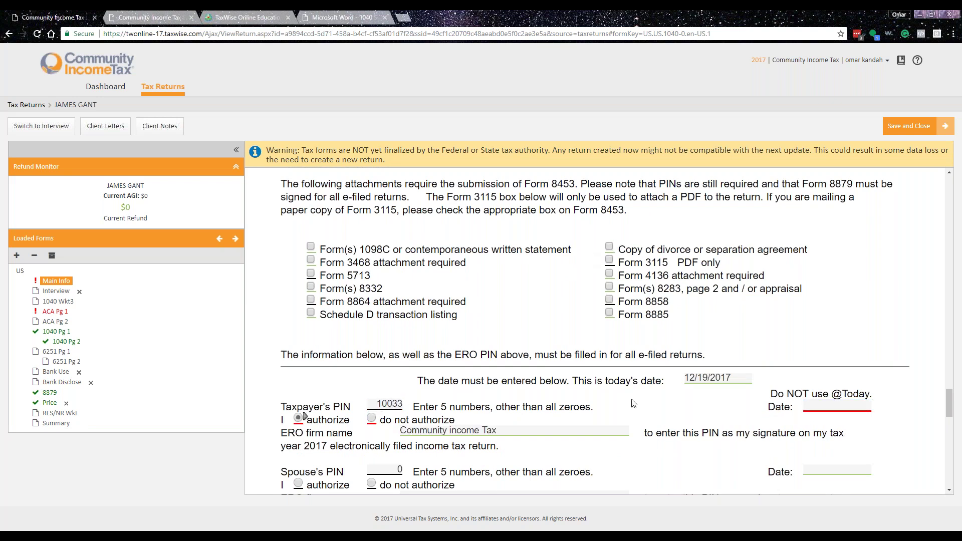
click(832, 403)
text(12/19/2017)
key(Tab)
scroll(660, 408, down, 10)
scroll(659, 408, down, 4)
scroll(646, 451, up, 12)
scroll(642, 480, up, 6)
scroll(614, 368, up, 15)
scroll(611, 377, up, 15)
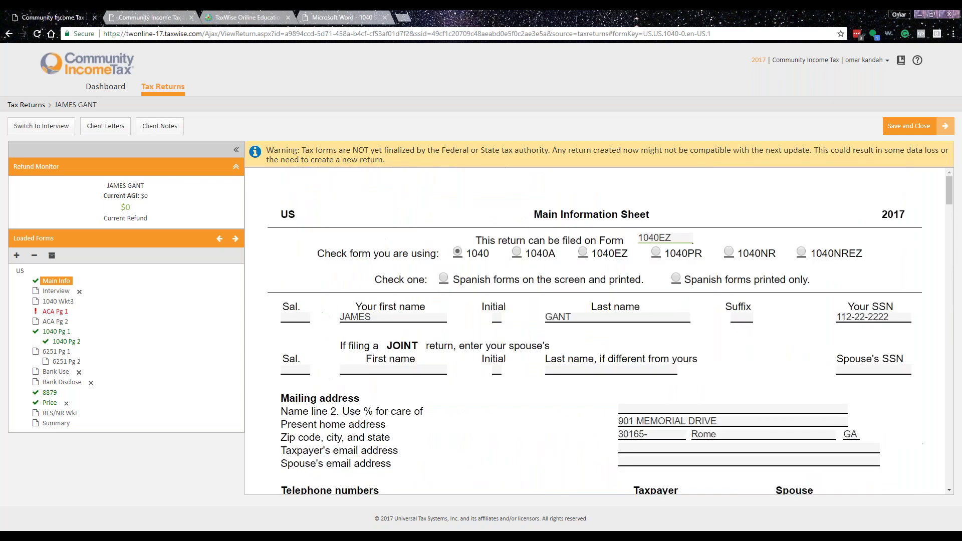
scroll(511, 431, down, 5)
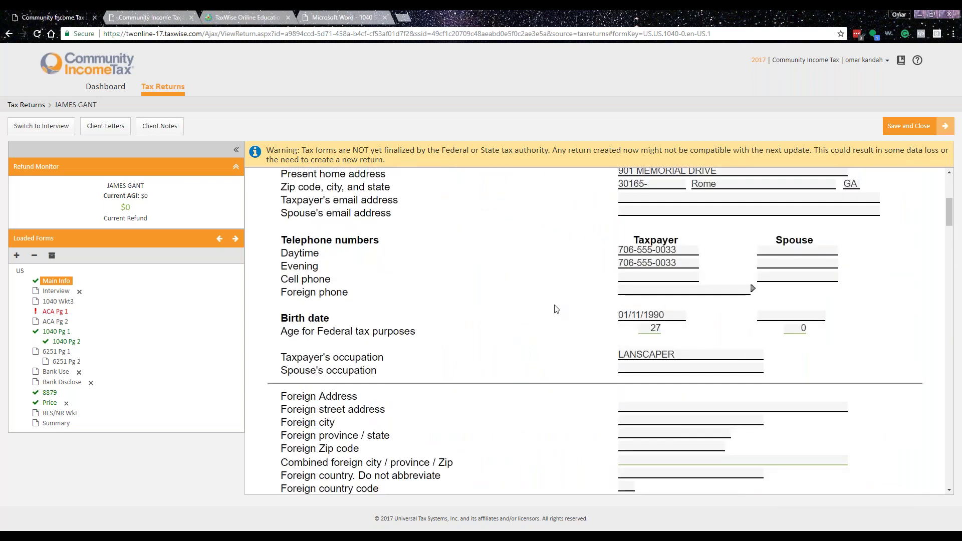
scroll(557, 327, down, 1)
scroll(557, 327, down, 12)
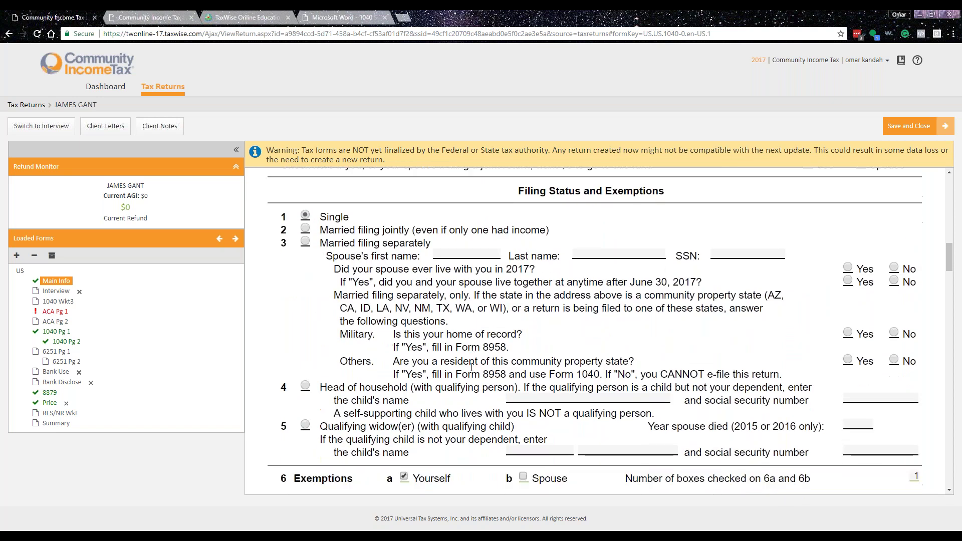
scroll(471, 368, down, 6)
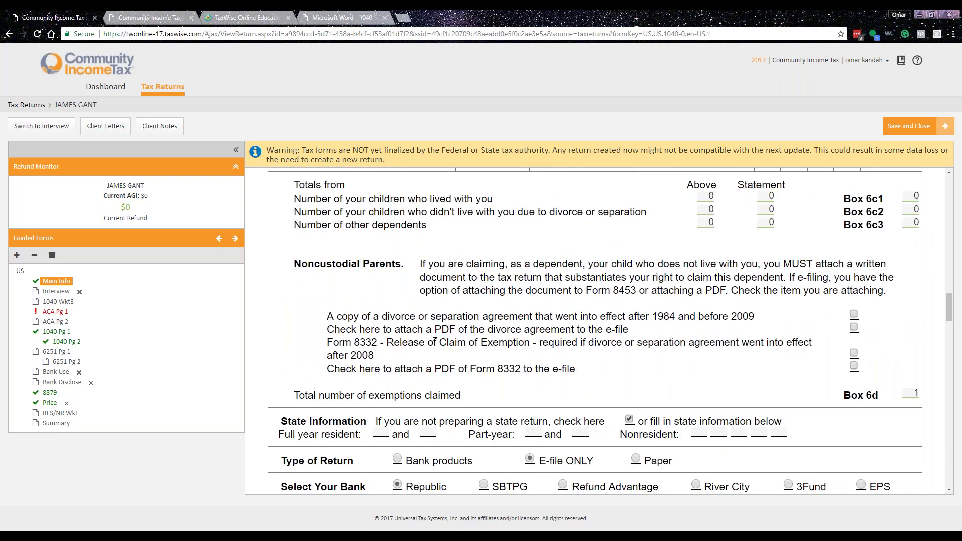
scroll(574, 326, down, 5)
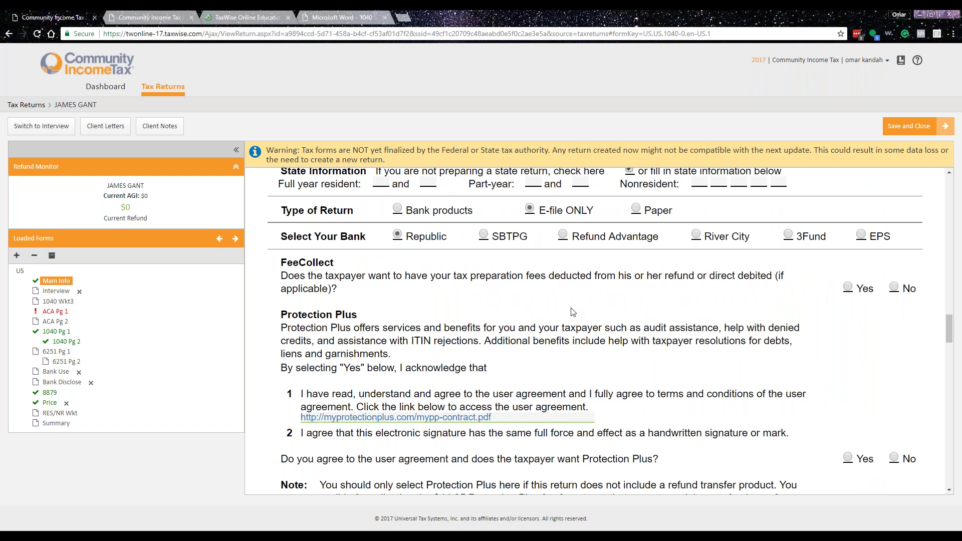
scroll(573, 313, down, 15)
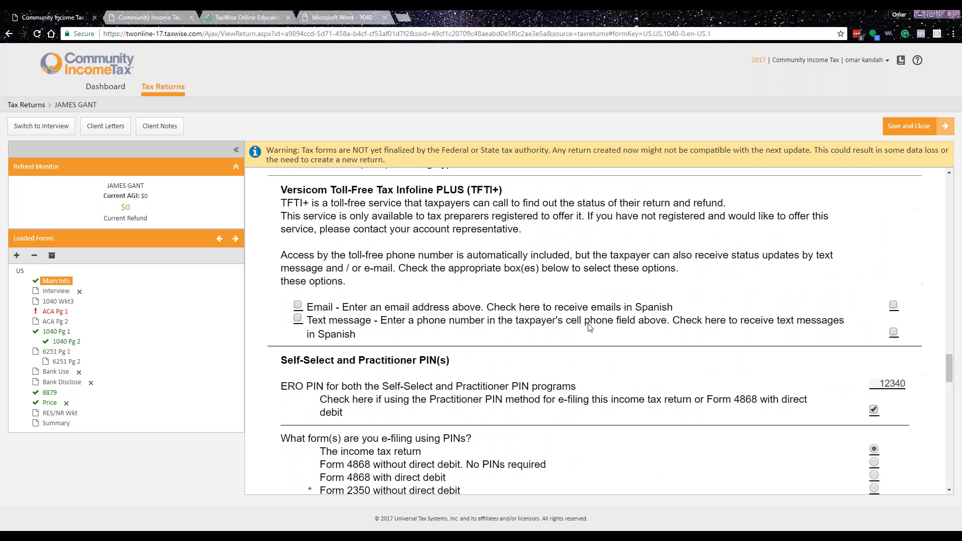
scroll(596, 323, down, 7)
scroll(581, 346, down, 8)
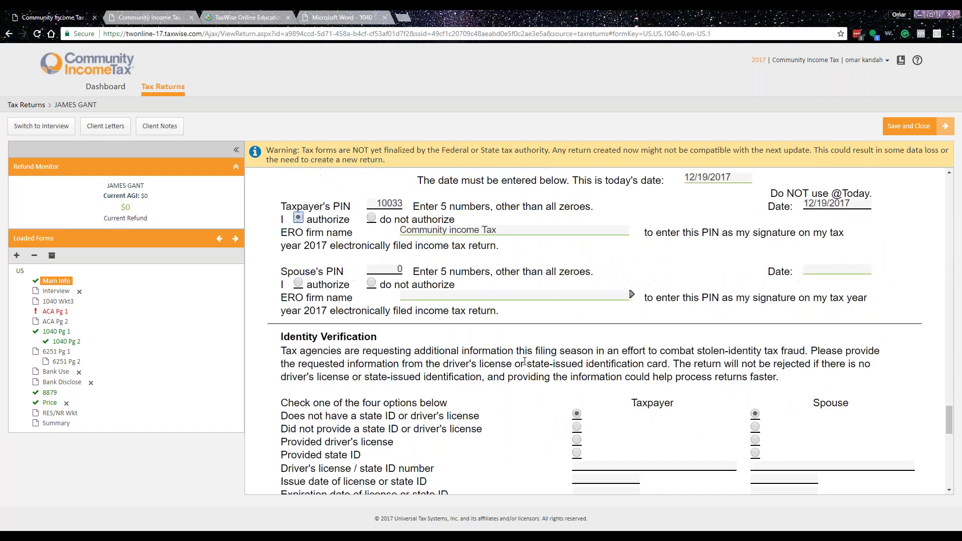
scroll(486, 393, down, 1)
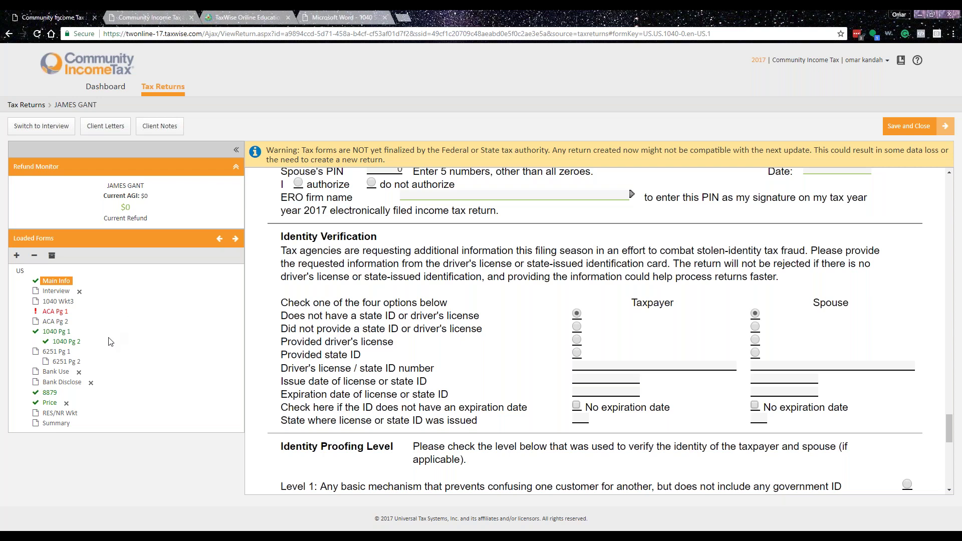
- On Form 1040 page 1, review line 7 wages' link options without linking, then start Add a Form
click(56, 331)
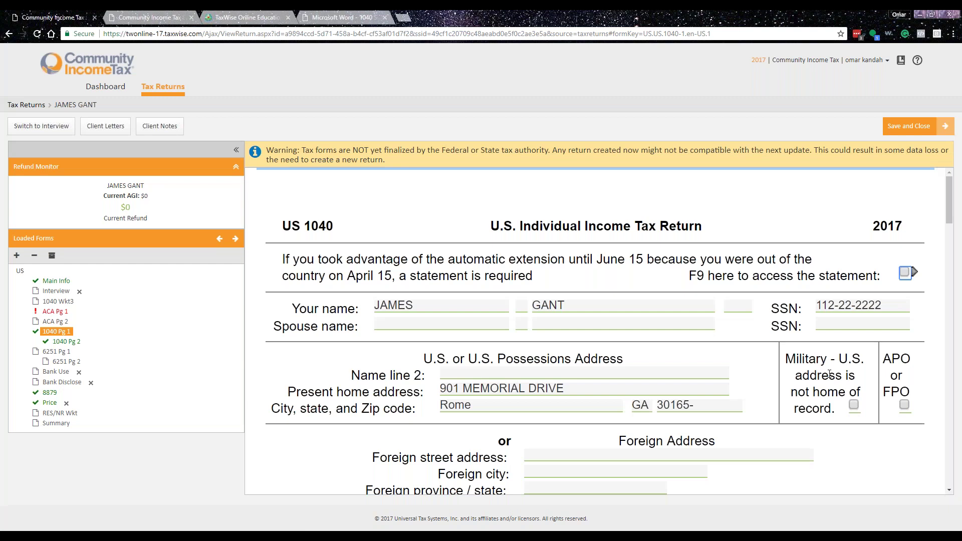
scroll(830, 373, down, 15)
scroll(835, 401, down, 1)
click(874, 280)
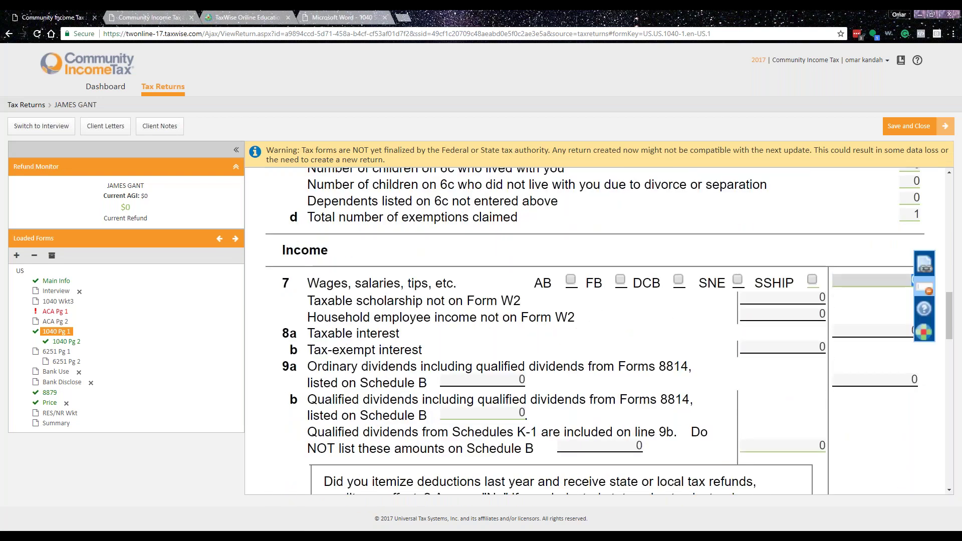
click(924, 264)
click(451, 274)
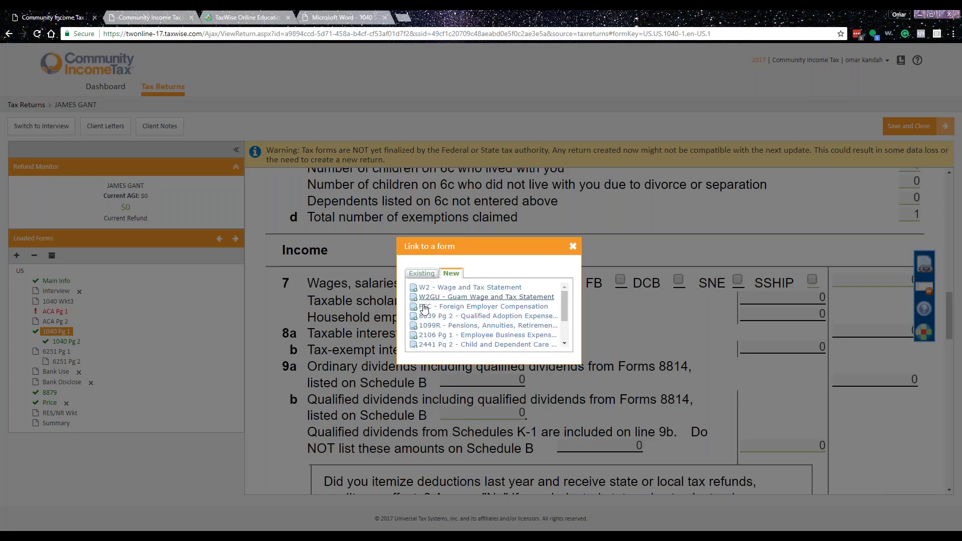
click(572, 246)
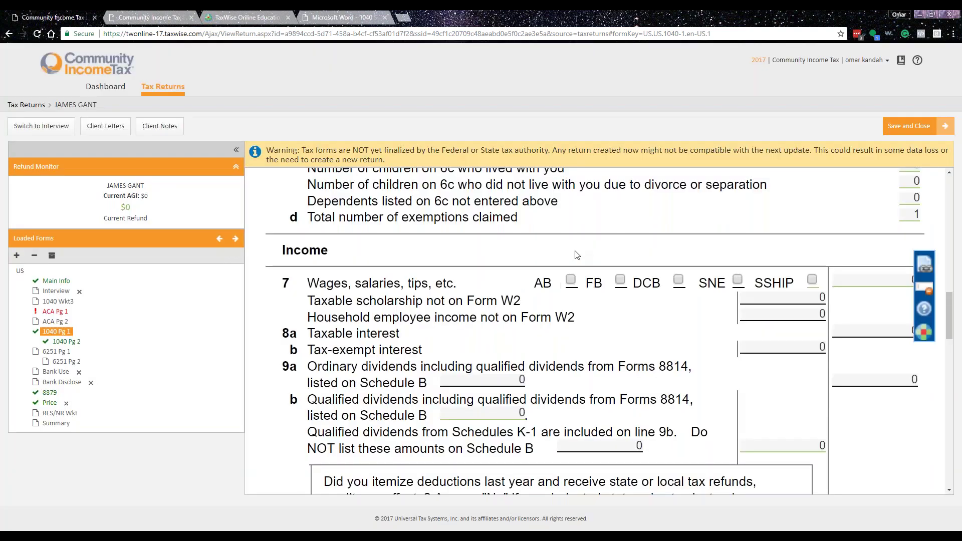
click(17, 255)
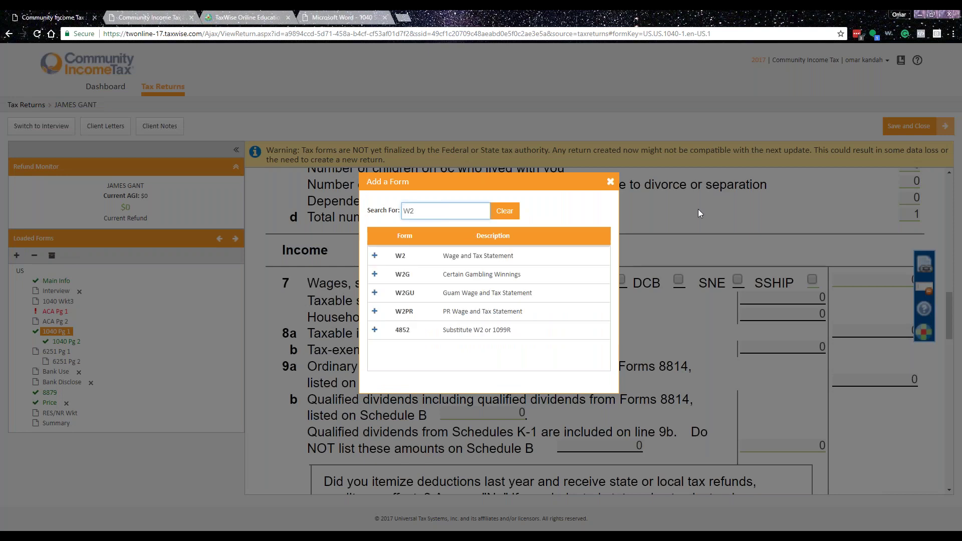
- Add a W-2 using the taxpayer's address and enter the employer's ID to pull in employer details
click(374, 255)
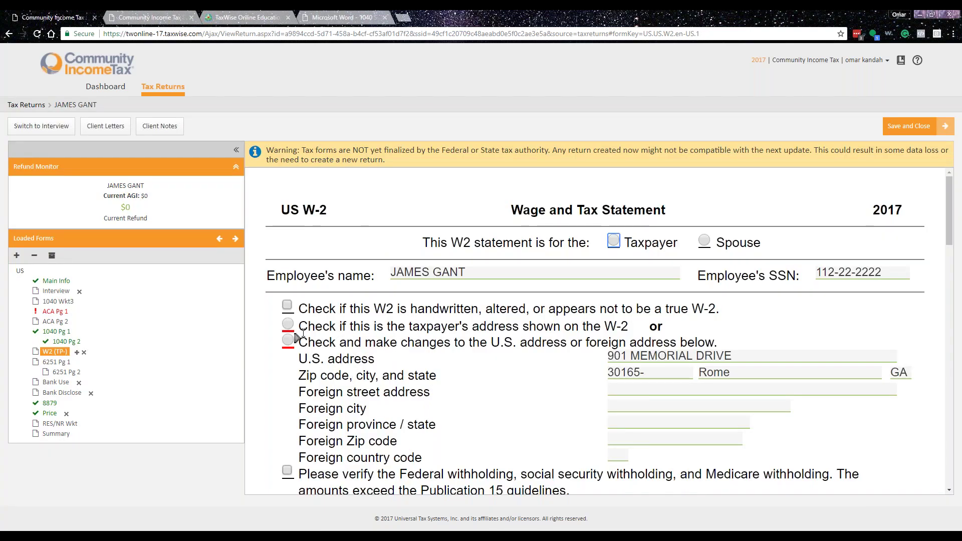
click(288, 324)
scroll(458, 403, down, 4)
click(401, 424)
scroll(401, 336, down, 2)
text(01-2222222)
key(Tab)
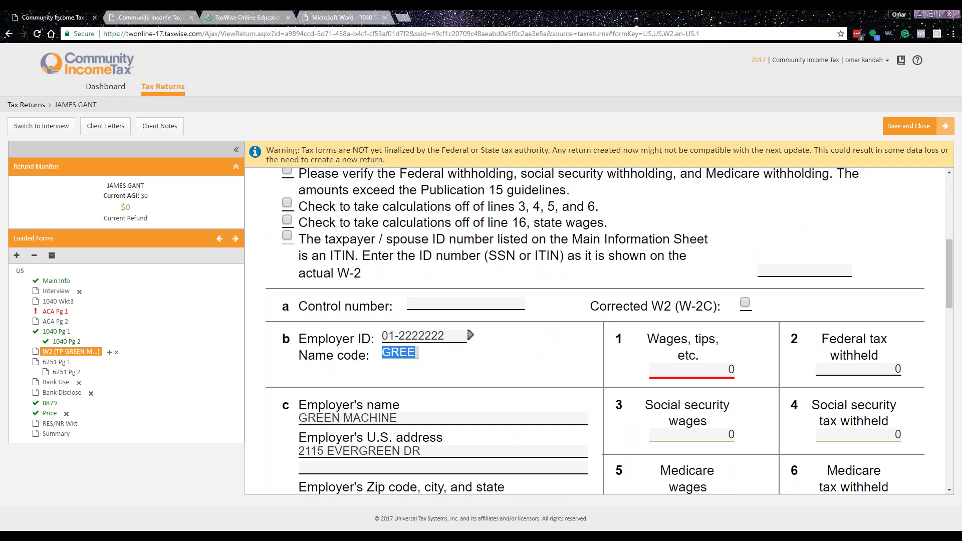
- Enter box 1 wages of 23500 and federal tax withheld of 1800.05 on the W-2
scroll(496, 395, down, 2)
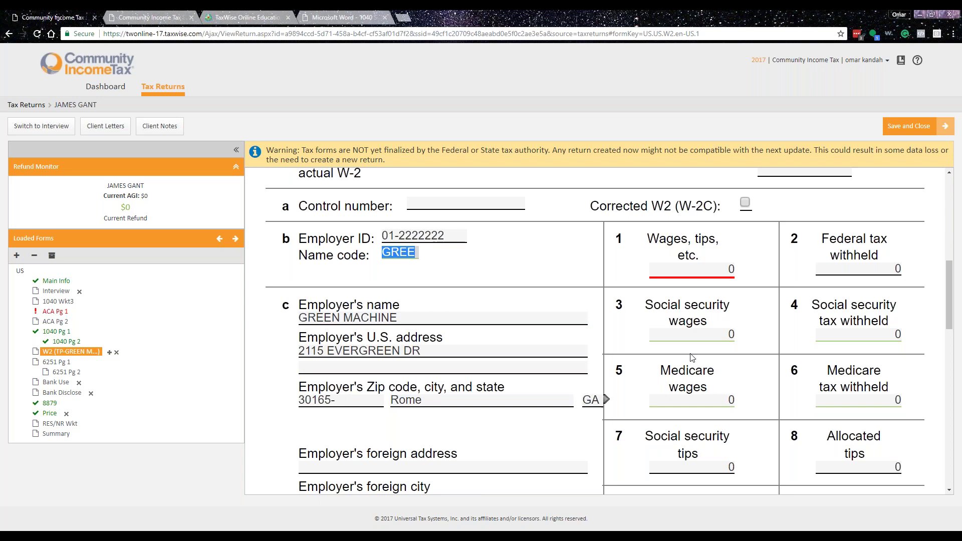
scroll(555, 386, up, 3)
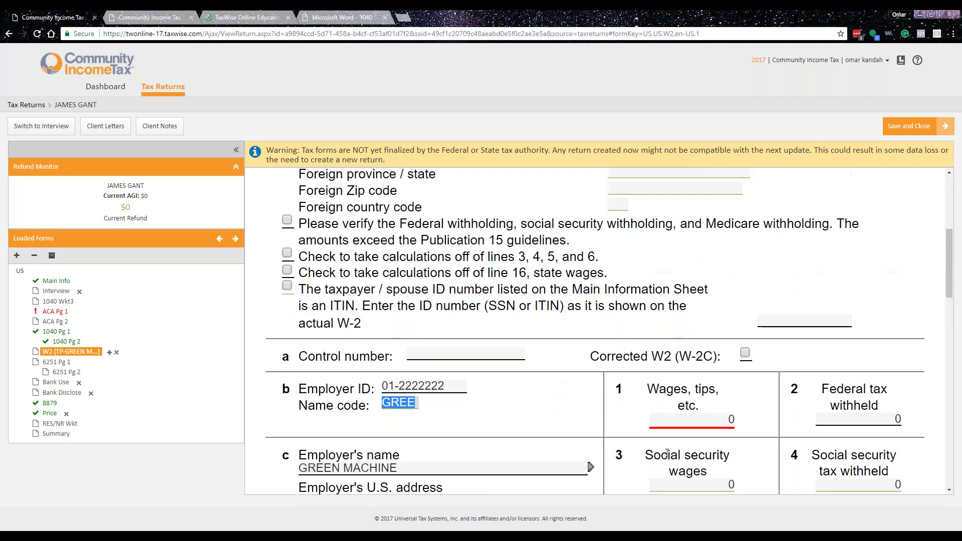
click(700, 423)
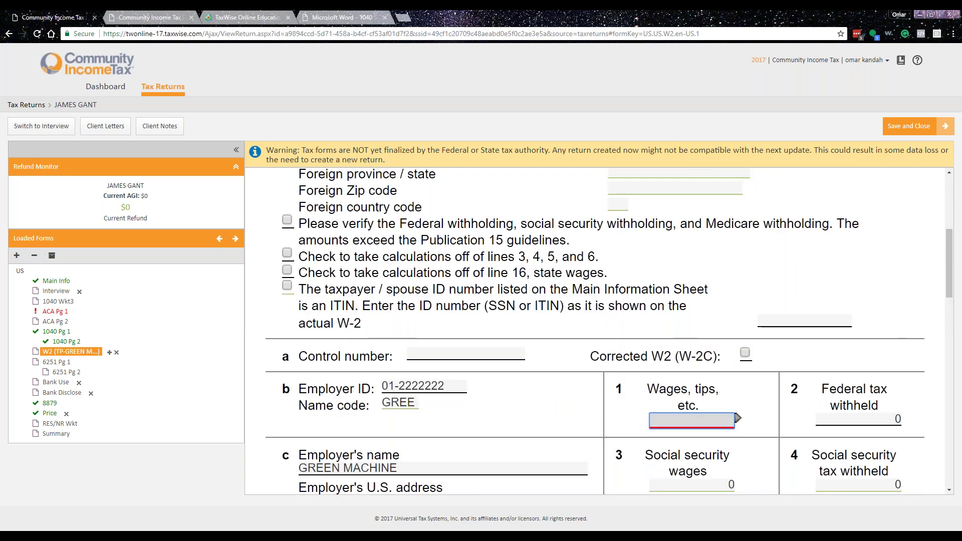
text(23500)
key(Tab)
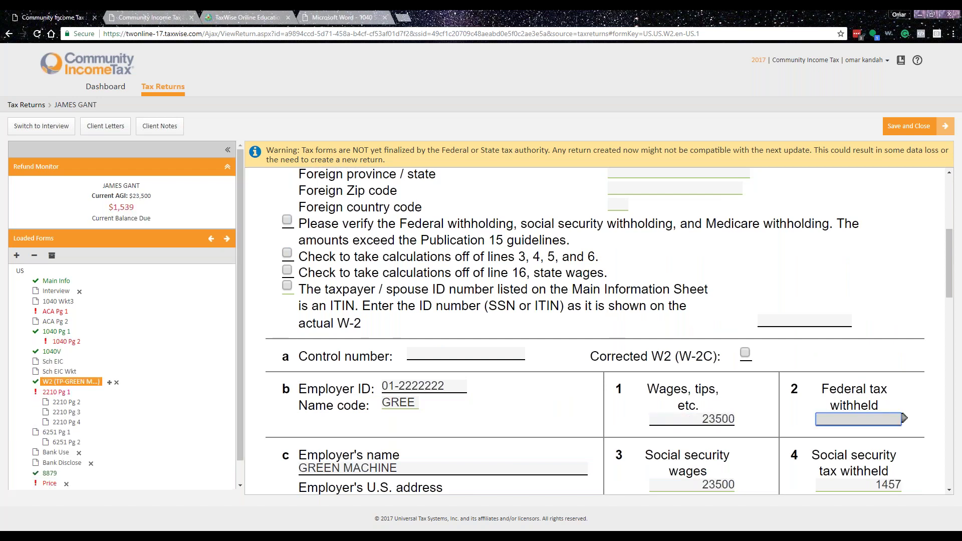
text(1800.05)
key(Tab)
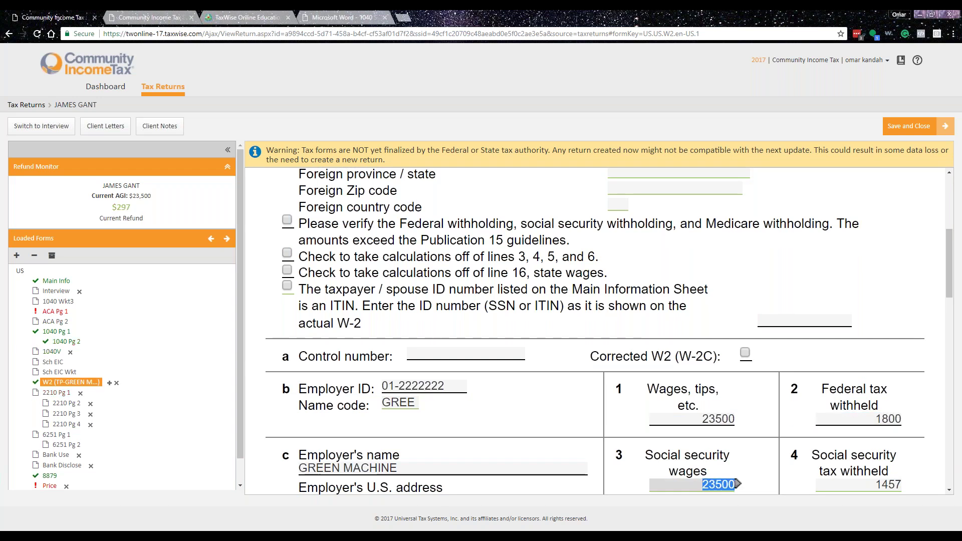
scroll(743, 295, down, 3)
scroll(743, 319, down, 1)
scroll(782, 313, up, 3)
scroll(816, 308, up, 1)
key(Tab)
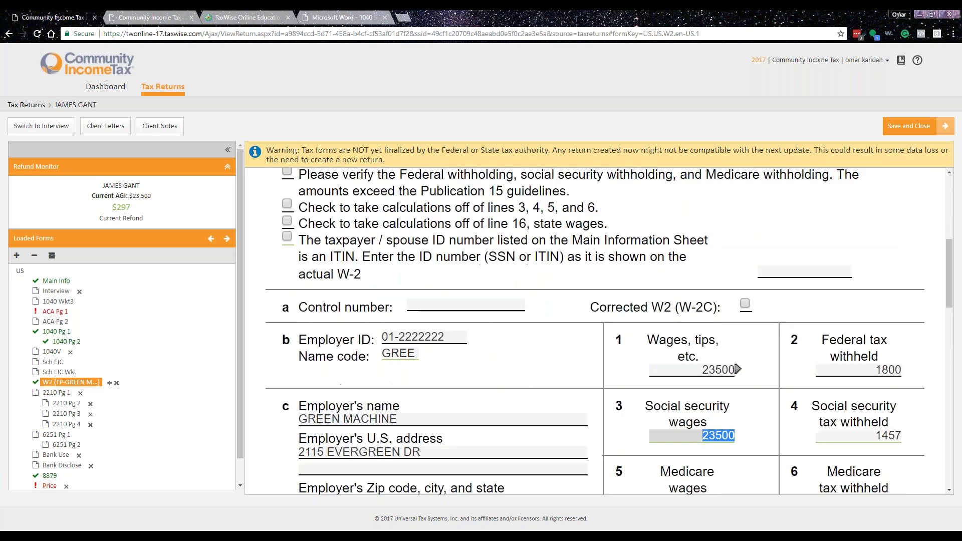
key(Tab)
key(Tab)
key(Tab)
key(Tab)
key(Tab)
key(Tab)
key(Tab)
key(Tab)
key(Tab)
key(Tab)
key(Tab)
key(Tab)
key(Tab)
key(Tab)
key(Tab)
key(Tab)
key(Tab)
key(Tab)
key(Tab)
key(Tab)
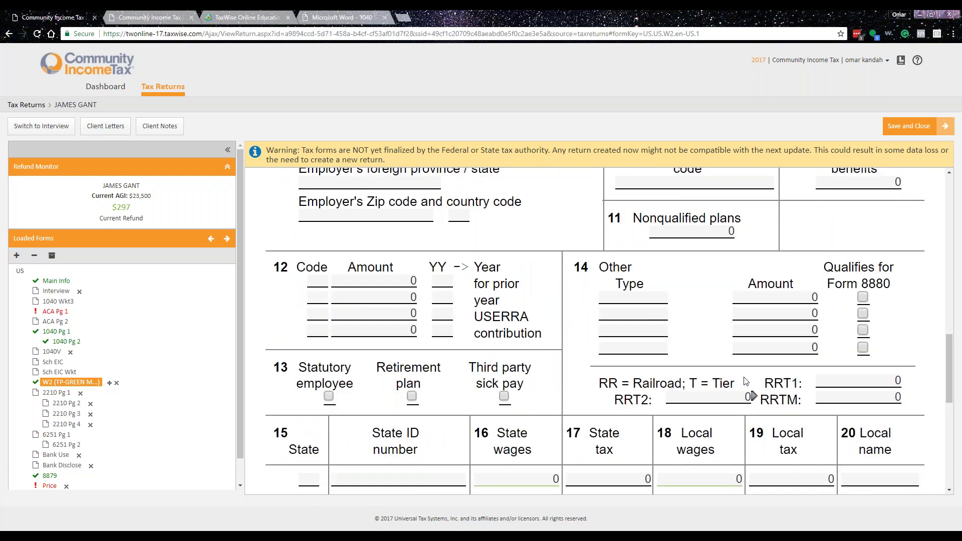
click(783, 329)
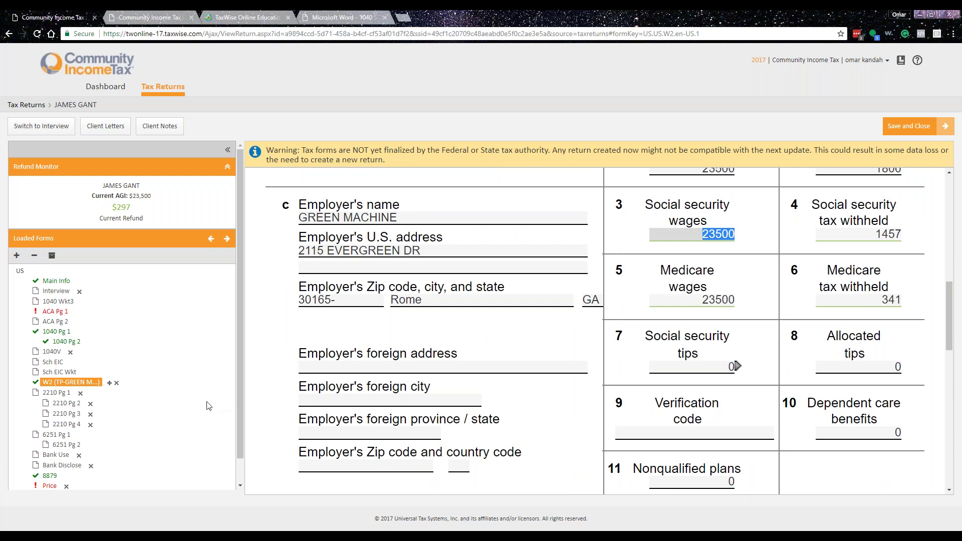
scroll(603, 360, up, 7)
scroll(560, 429, up, 3)
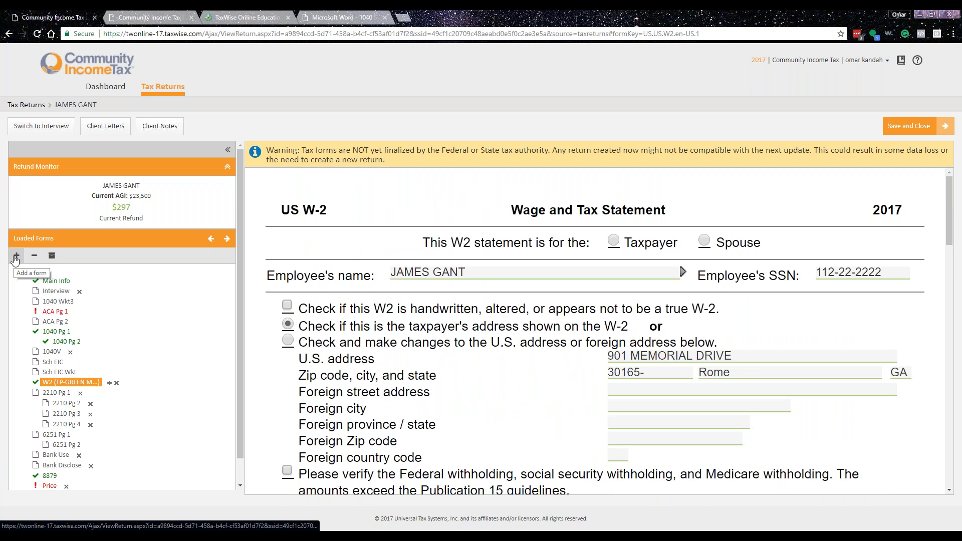
- Check 1040 page 1's wage total, then add Schedule B through an SCH form search
click(56, 332)
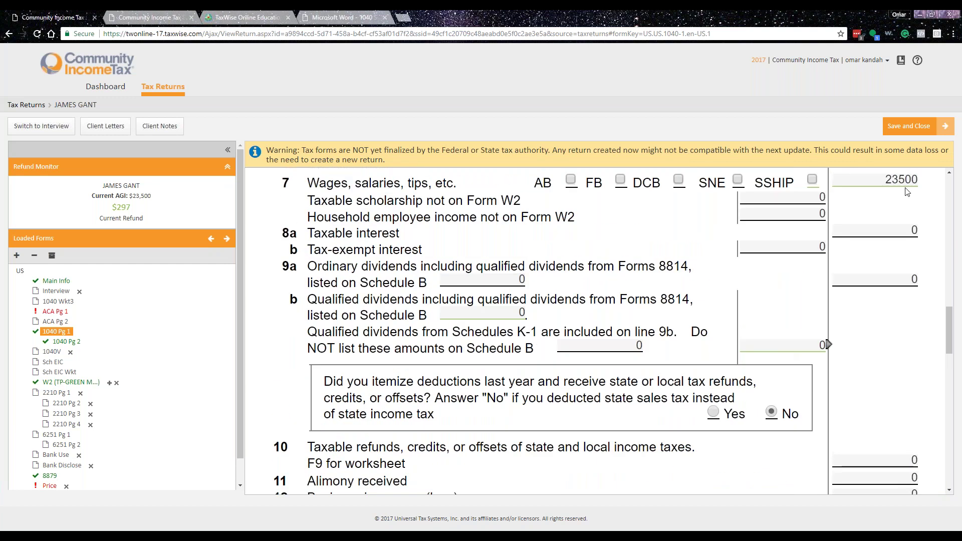
click(890, 230)
click(17, 255)
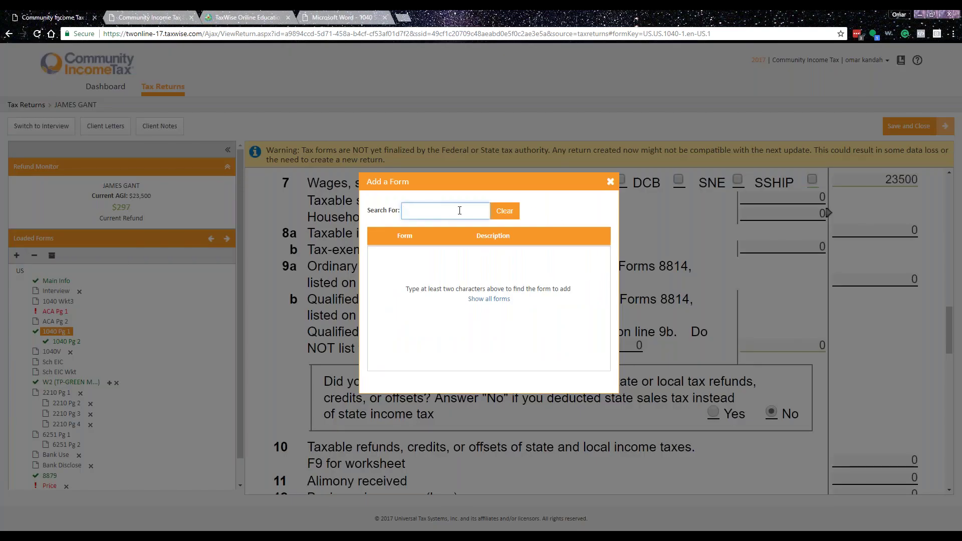
text(SCH)
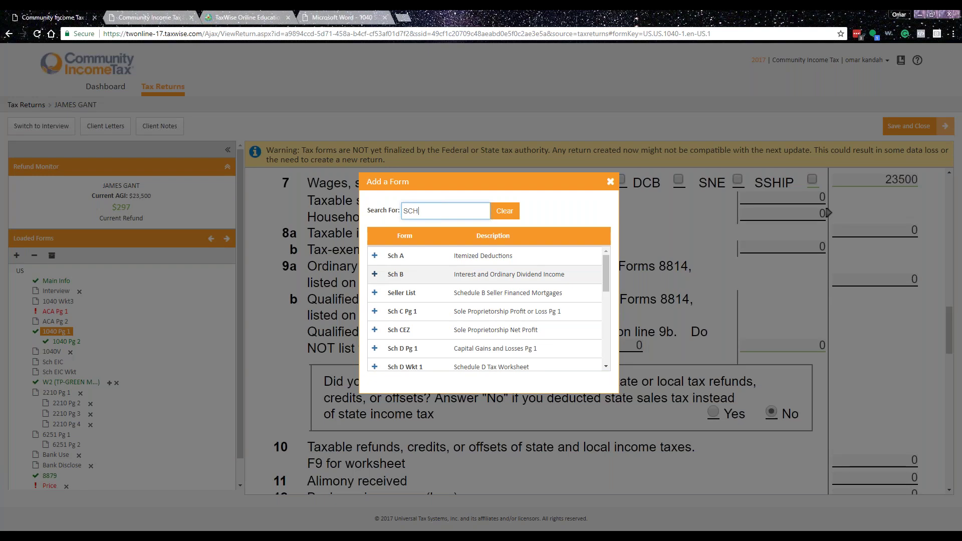
click(375, 274)
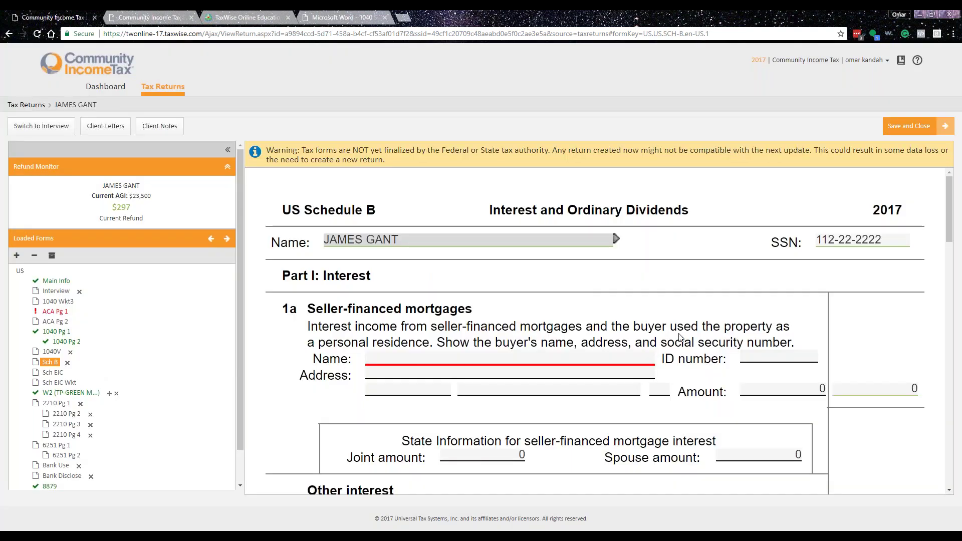
- Attach a supporting interest statement to Schedule B line b
scroll(680, 337, down, 5)
click(473, 288)
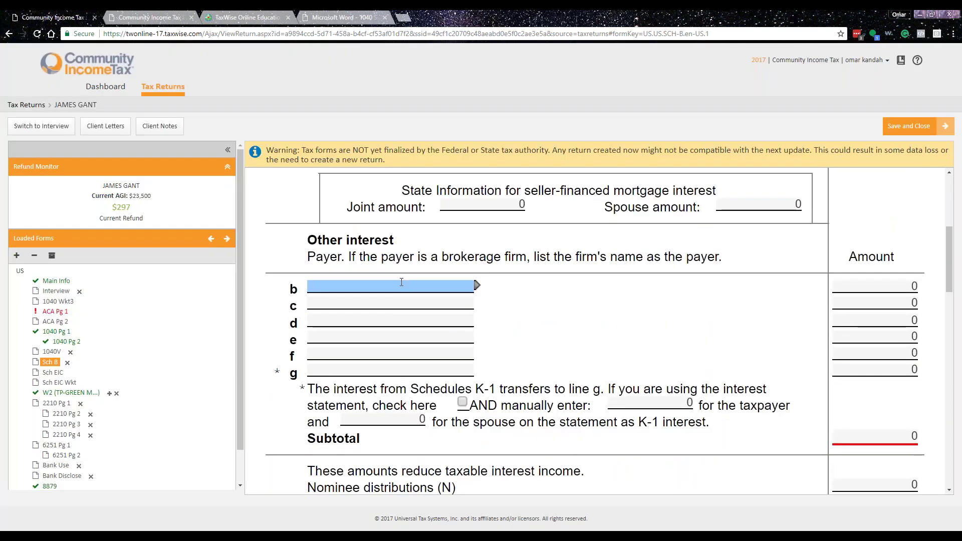
click(477, 286)
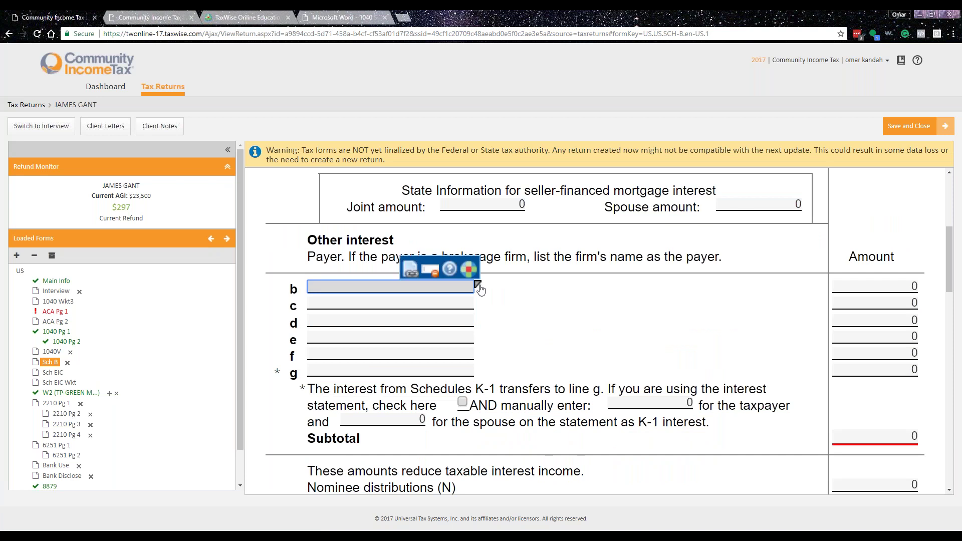
click(418, 276)
double_click(421, 286)
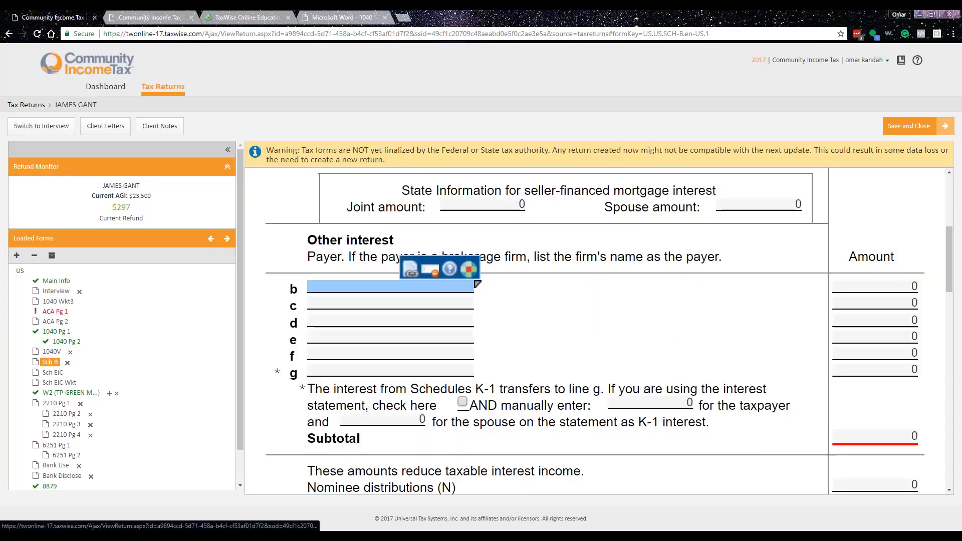
- List CHEROKEE BANK as payer with 502.25 of interest on the statement
click(347, 339)
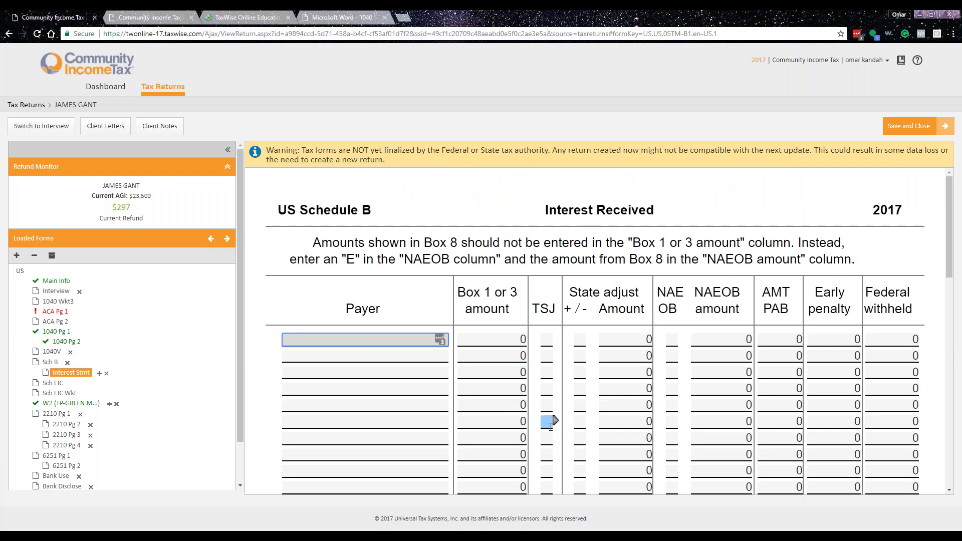
text(CHEROKEE BANK)
key(Tab)
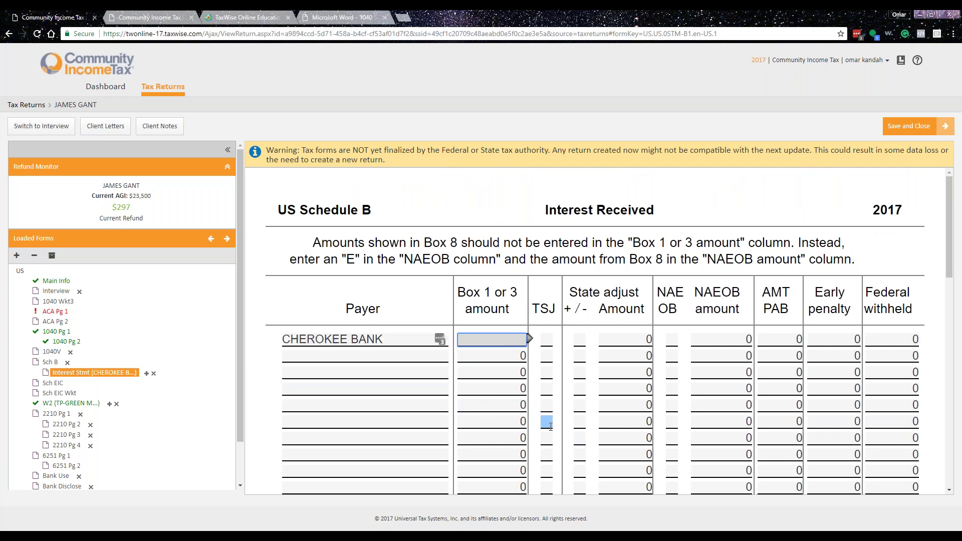
text(502.25)
key(Tab)
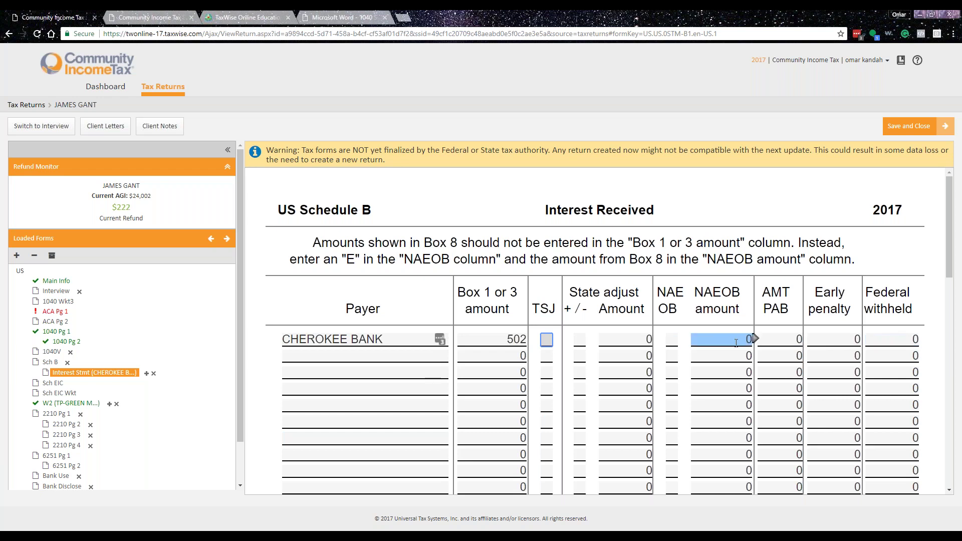
scroll(514, 359, down, 1)
scroll(515, 359, down, 5)
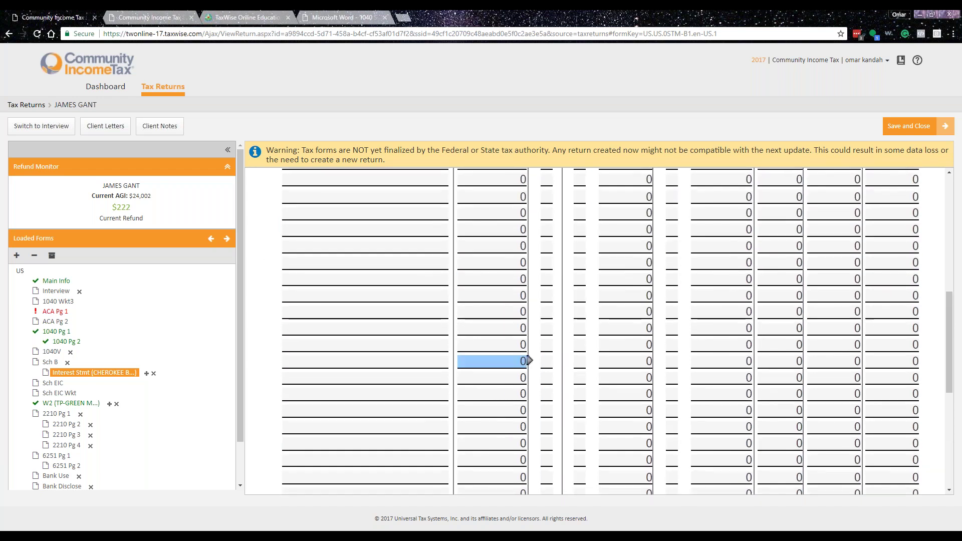
scroll(528, 364, up, 6)
scroll(529, 365, up, 1)
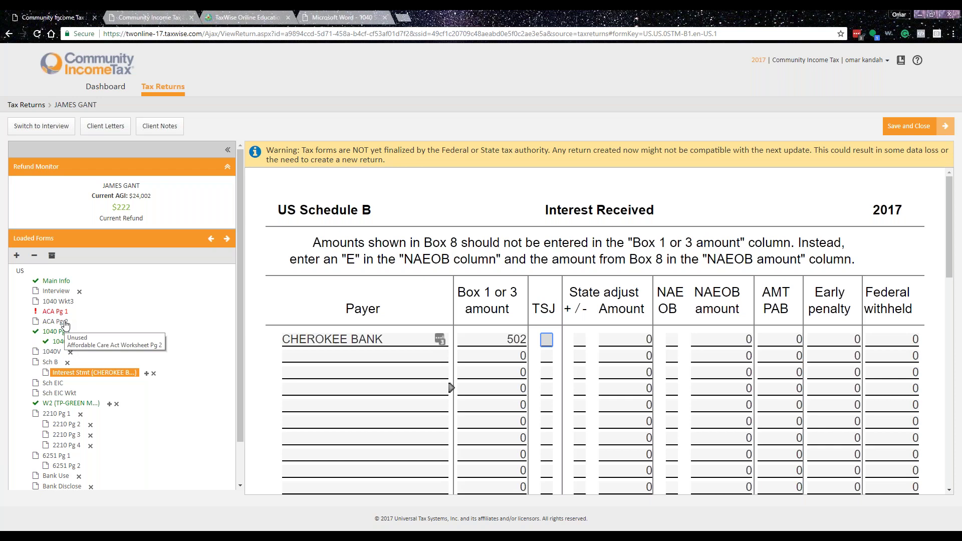
- On the ACA worksheet answer Marketplace insurance Yes, exemption No, and full-year taxpayer coverage
click(55, 312)
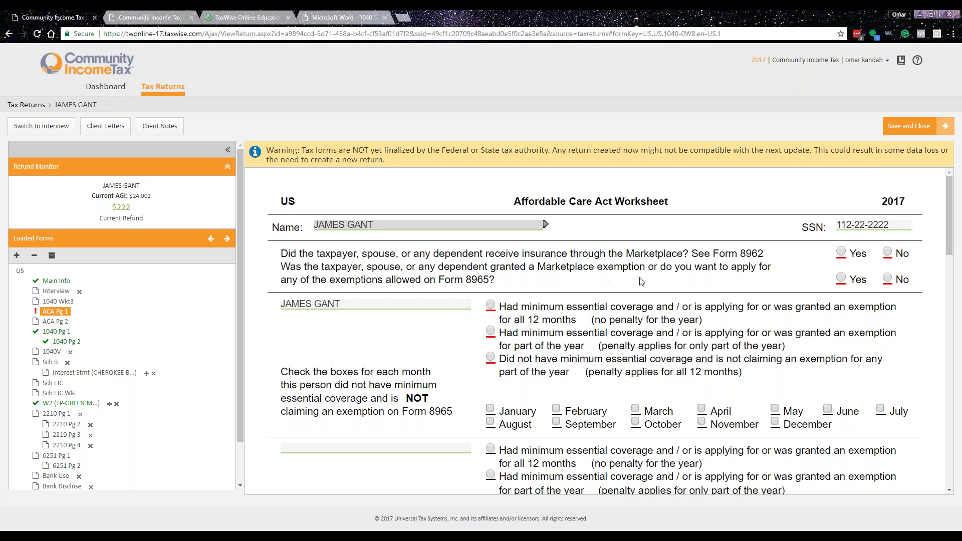
click(841, 252)
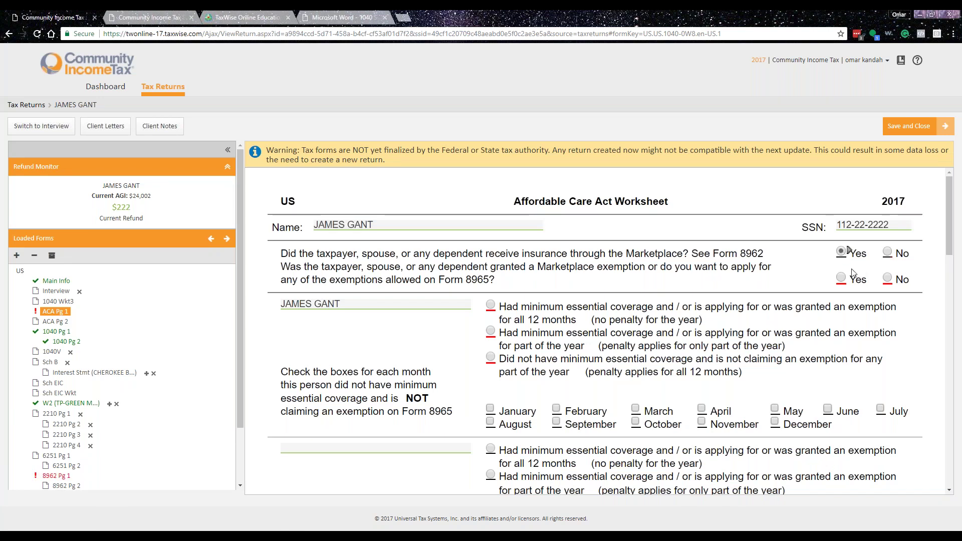
click(887, 279)
click(491, 304)
scroll(366, 388, down, 4)
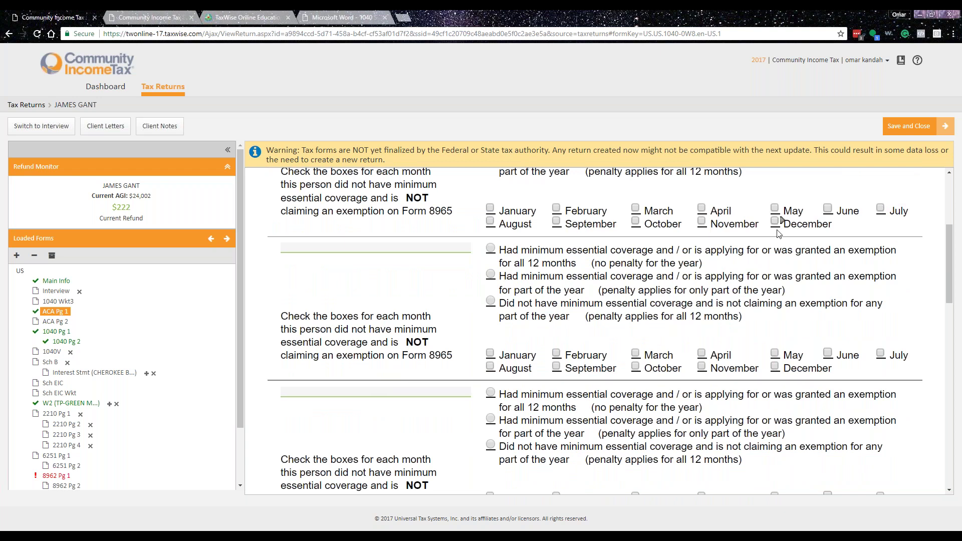
scroll(57, 412, down, 2)
click(56, 409)
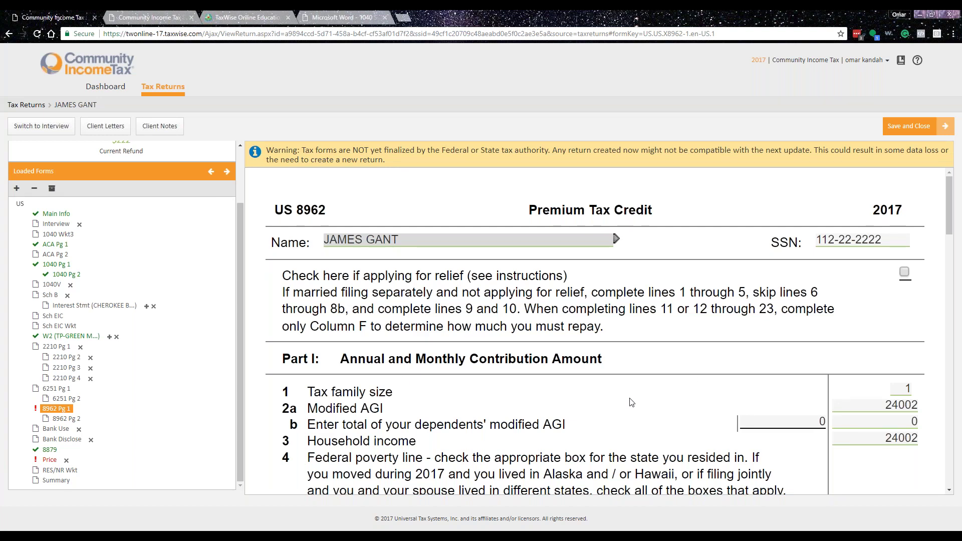
- On Form 8962 answer line 9 No, line 10 Yes, and enter premiums 5160 and SLCSP 4780
scroll(631, 402, down, 10)
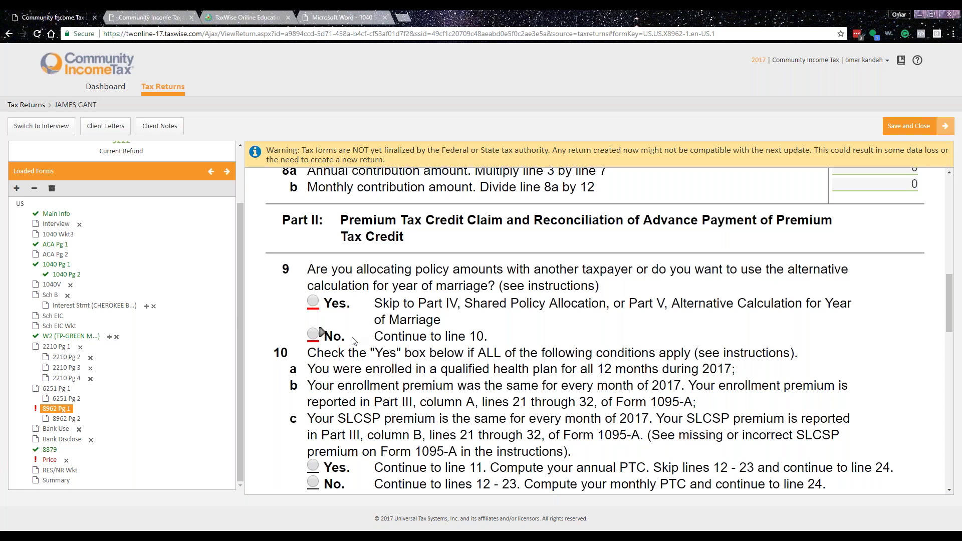
click(314, 338)
scroll(299, 370, down, 4)
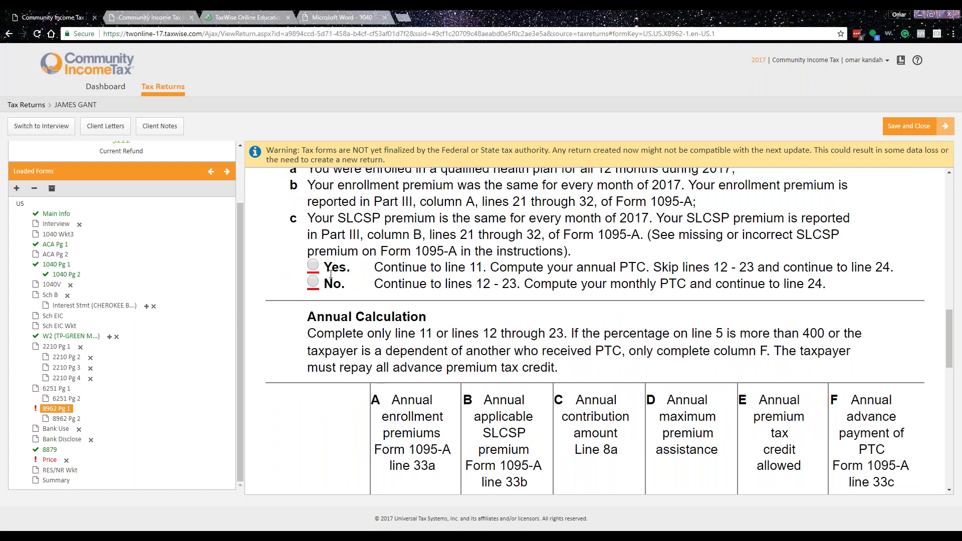
click(313, 267)
scroll(401, 275, down, 5)
click(417, 279)
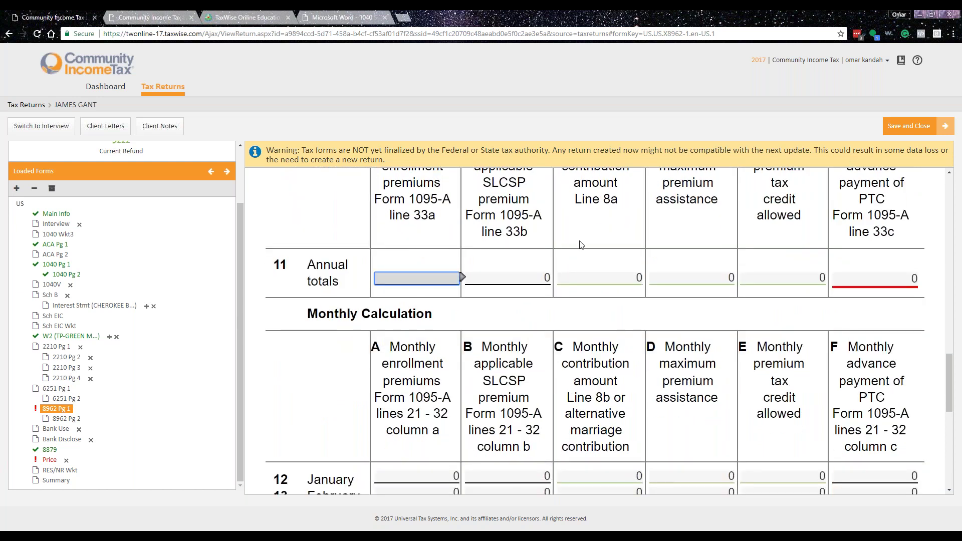
scroll(581, 245, up, 2)
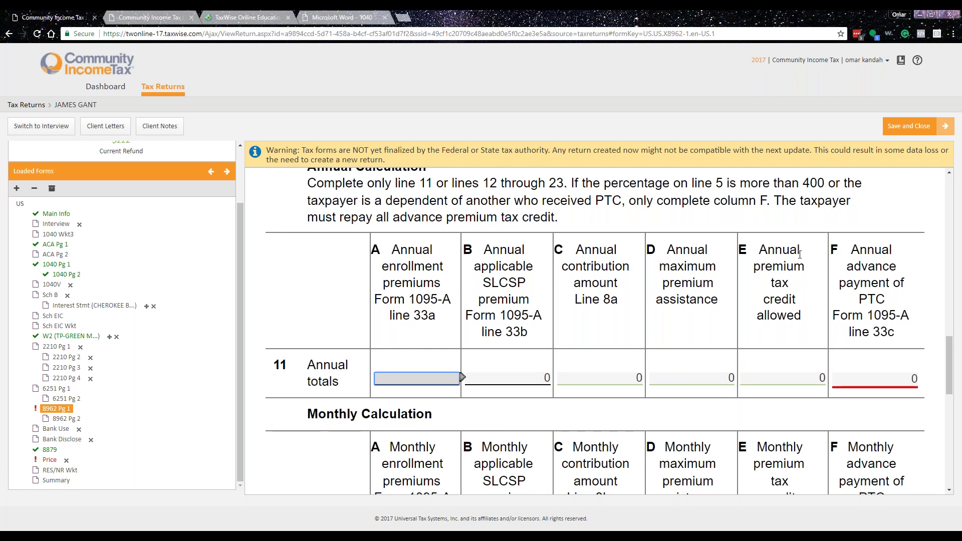
text(5160)
key(Tab)
text(4780)
key(Tab)
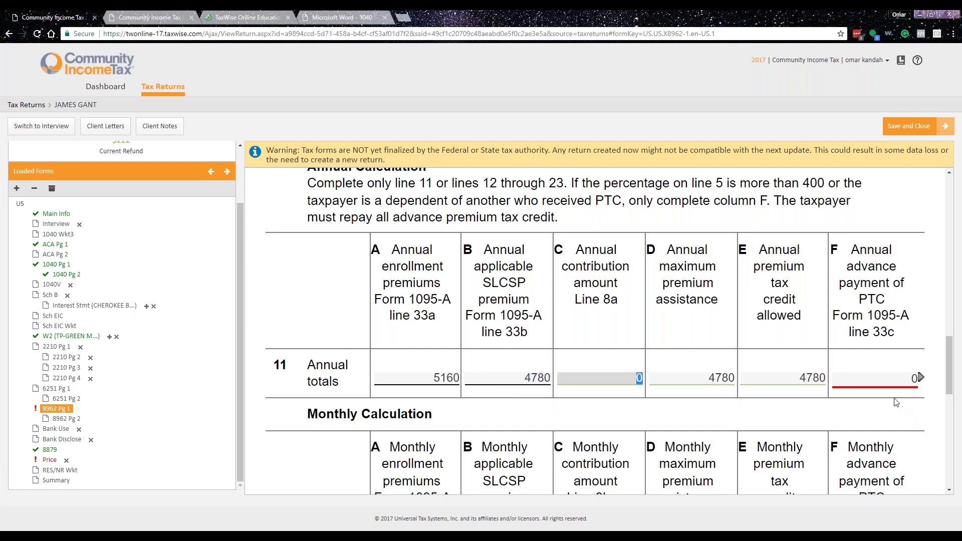
key(Tab)
key(Tab)
- Mark residence in the Other 48 states and DC for the poverty line
scroll(568, 433, up, 4)
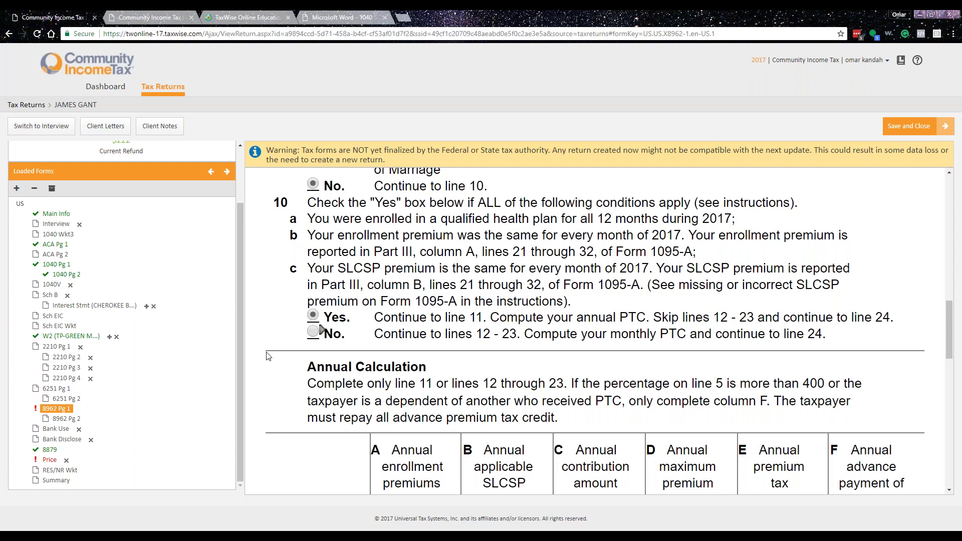
scroll(281, 345, up, 3)
scroll(288, 341, up, 4)
scroll(568, 216, up, 5)
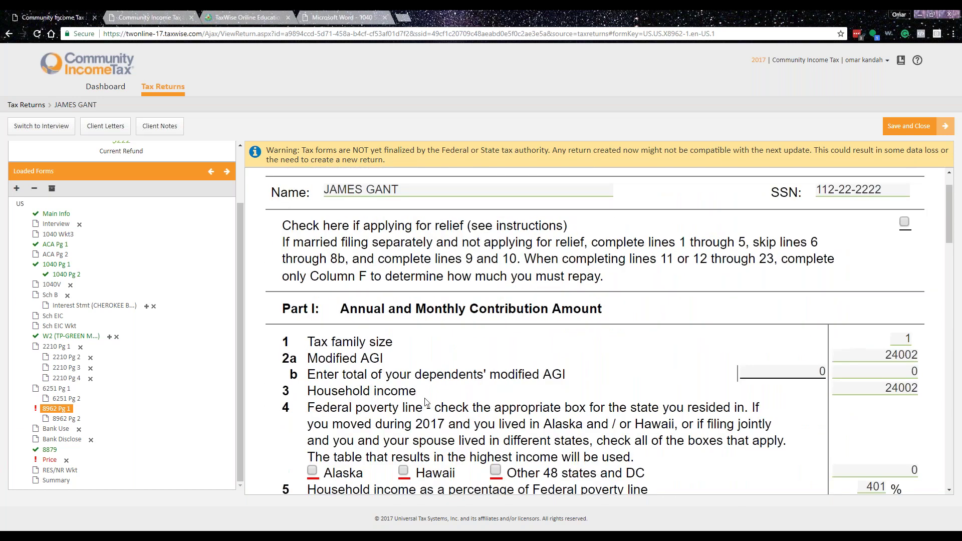
scroll(567, 216, down, 4)
click(494, 220)
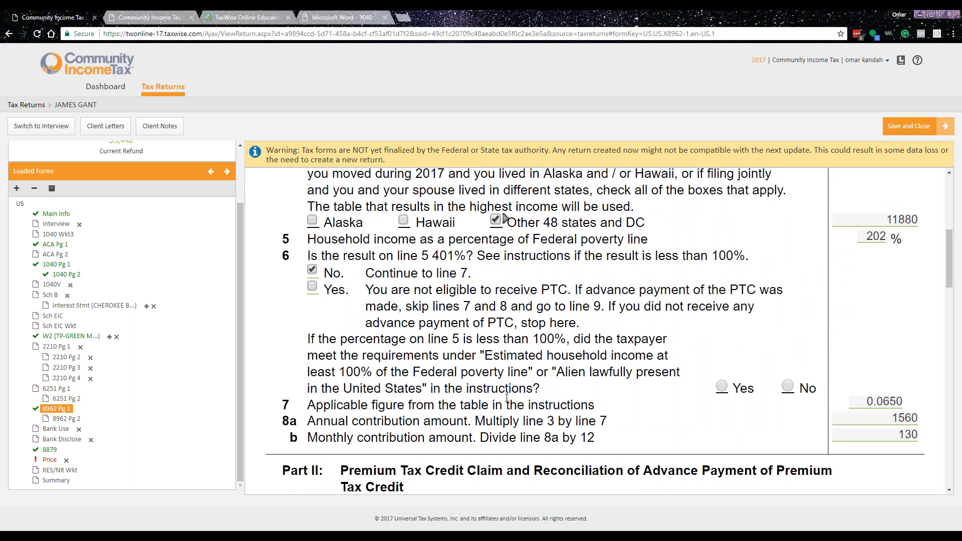
scroll(493, 226, down, 10)
scroll(609, 331, up, 12)
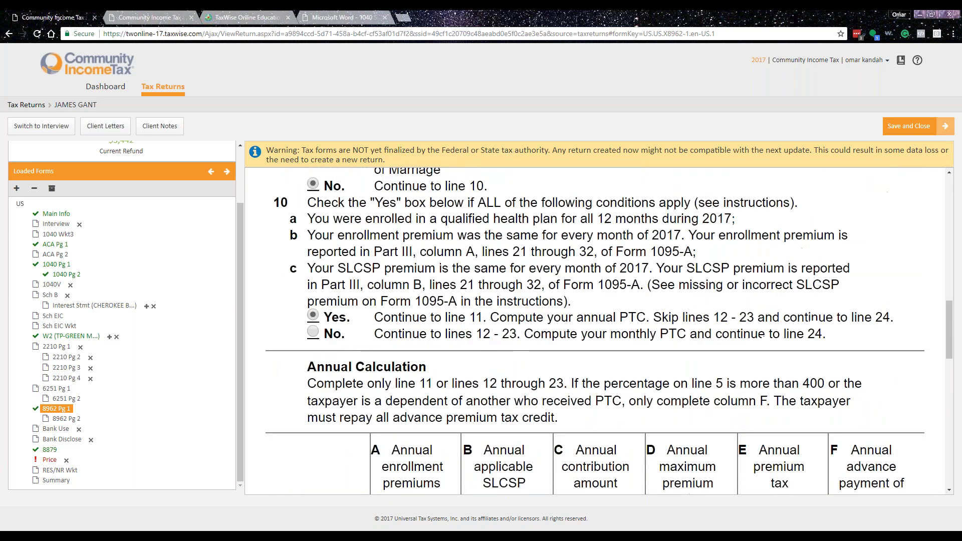
scroll(534, 400, up, 6)
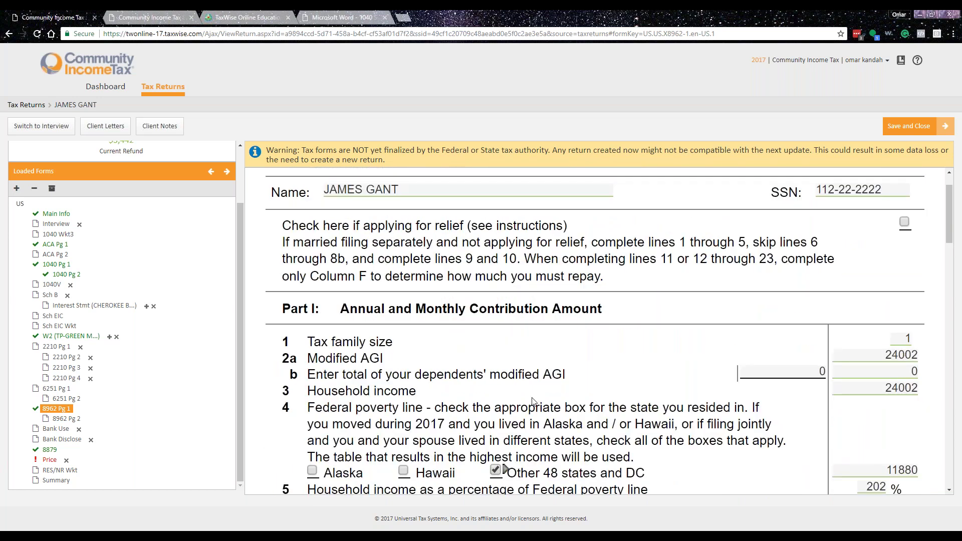
scroll(588, 377, down, 2)
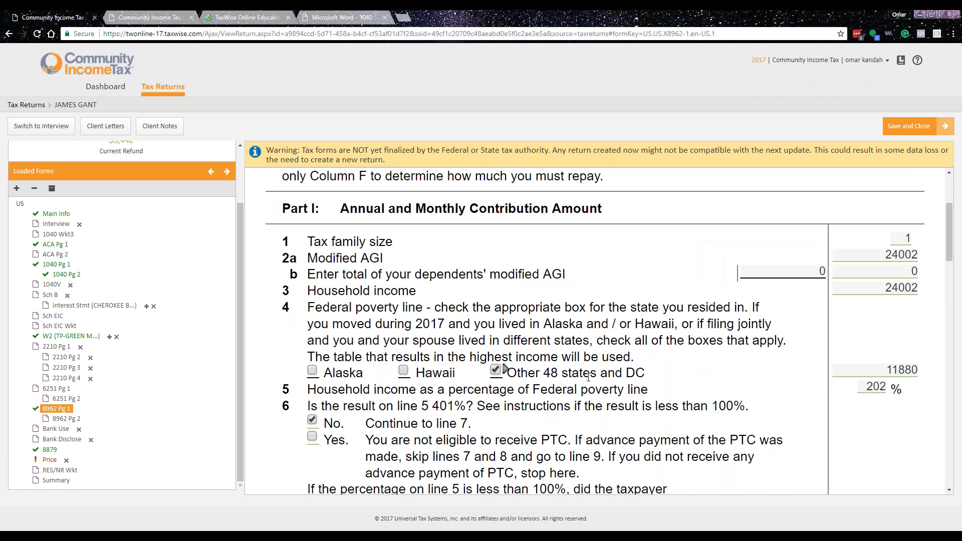
scroll(20, 248, up, 1)
- Search EDUC in the form list and add Form 8863 page 2 (Education Credits)
click(17, 239)
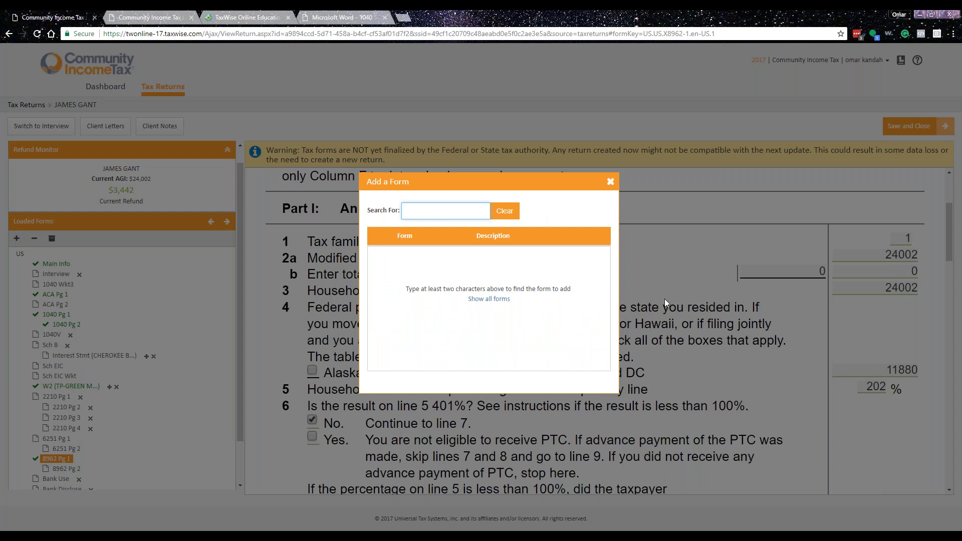
text(EDUC)
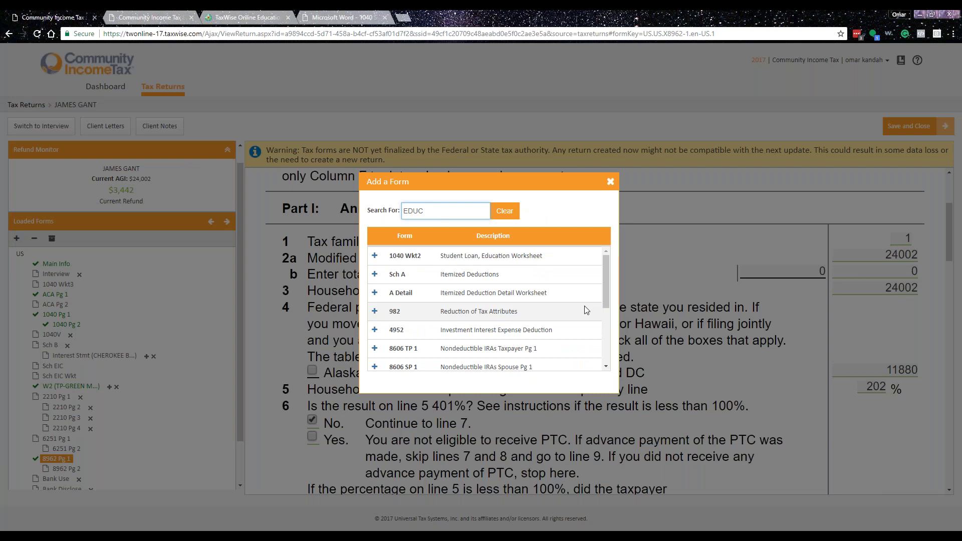
scroll(586, 310, down, 5)
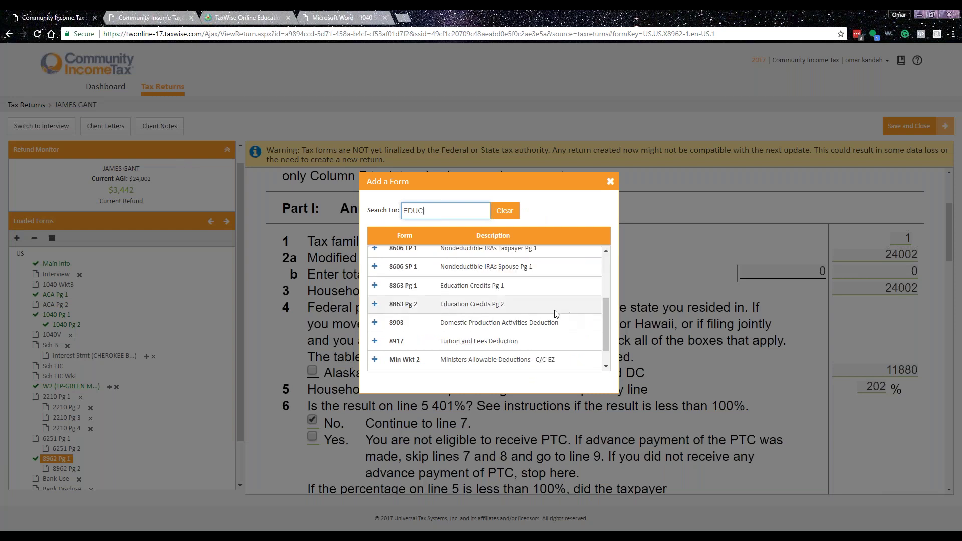
click(374, 304)
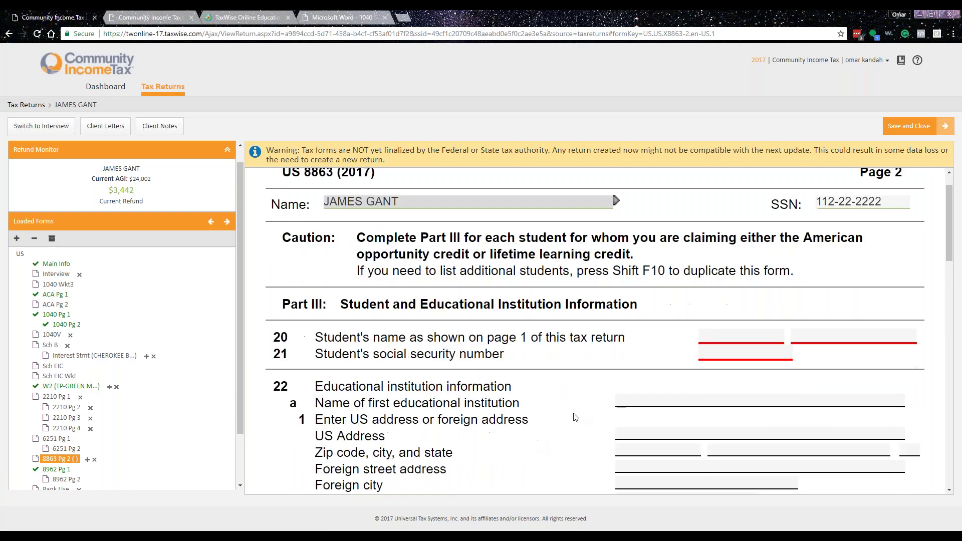
- Enter the student's first and last name and SSN on lines 20–21
click(724, 374)
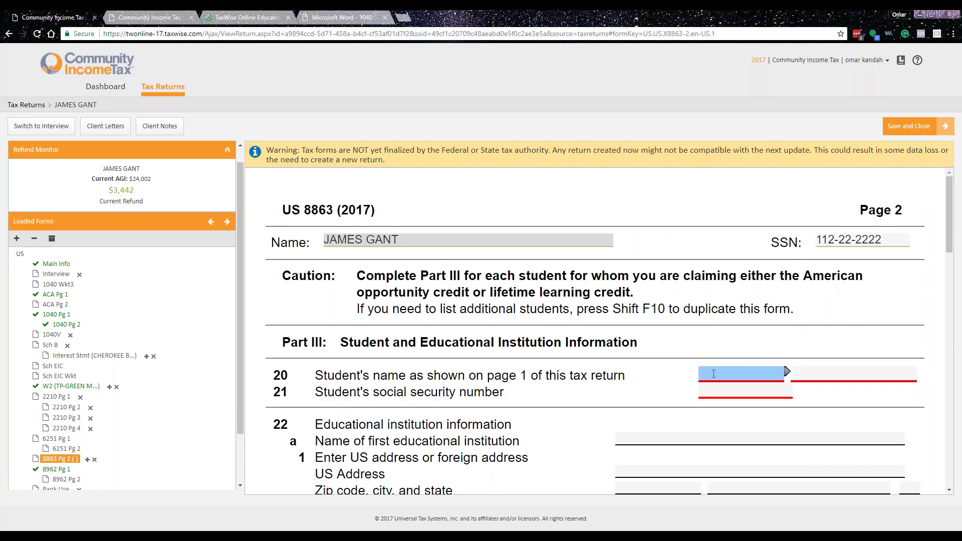
key(Tab)
key(Tab)
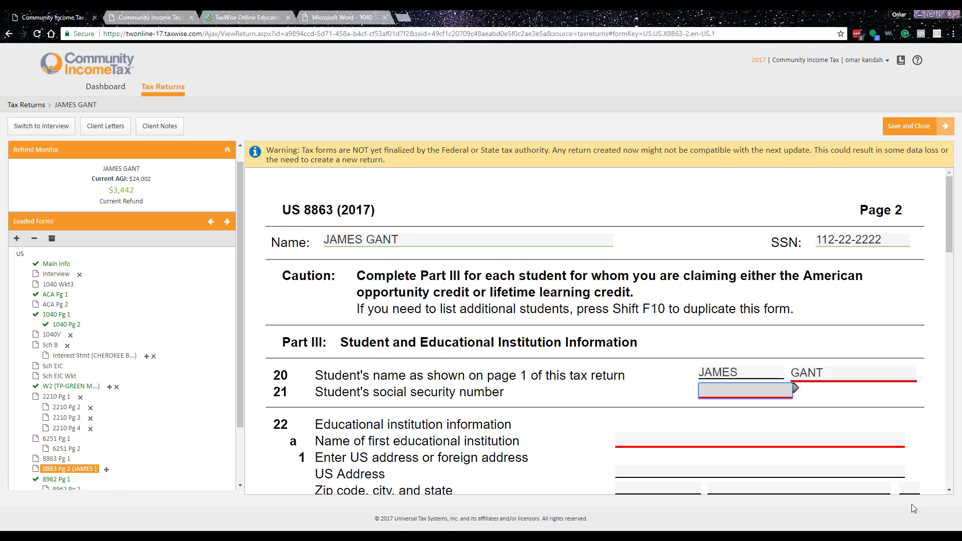
text(112-2)
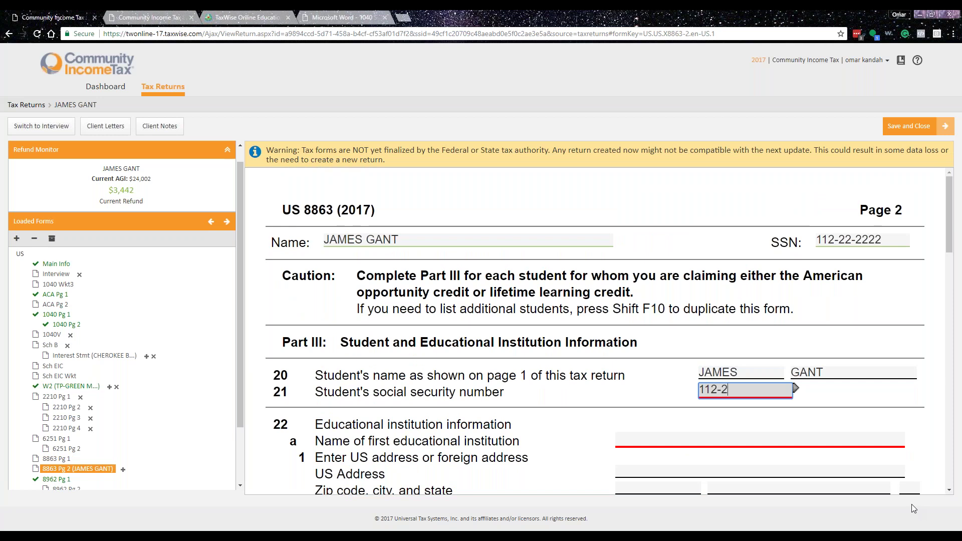
text(2-2222)
key(Tab)
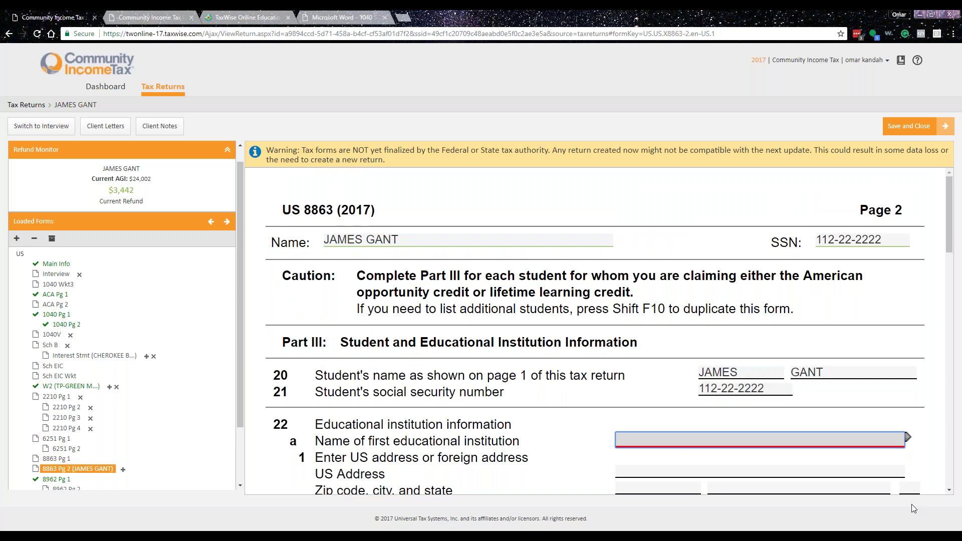
- Enter KENNESAW STATE UNIVERSITY with its street address and zip 30144, filling Kennesaw, GA
text(KENNESAW STATE UNI)
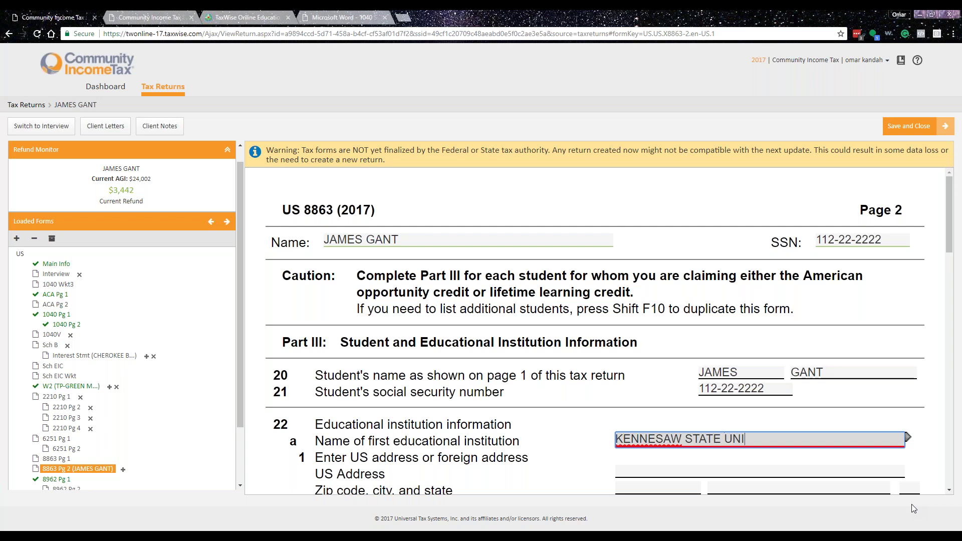
text(VERSITY)
key(Tab)
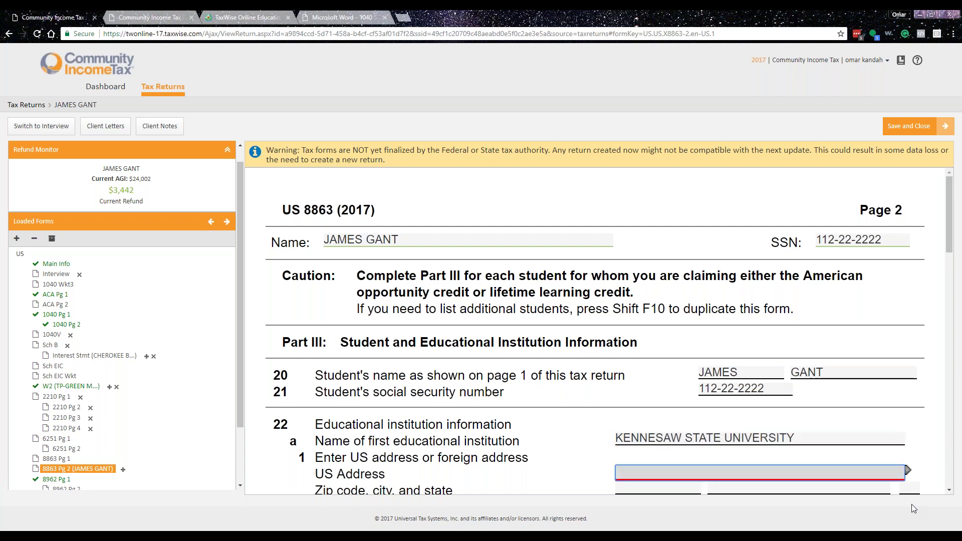
scroll(600, 362, down, 1)
text(105 OWL )
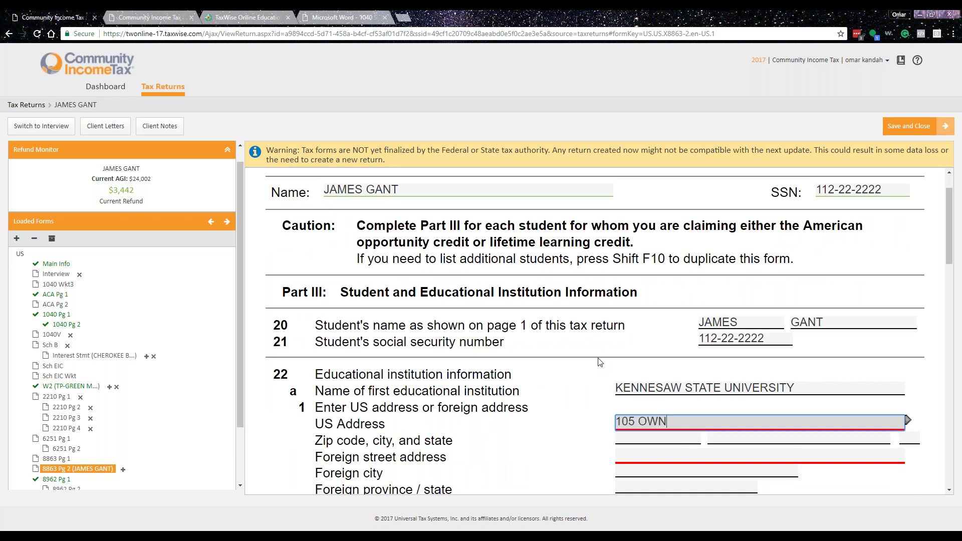
text(AVENUE)
key(Tab)
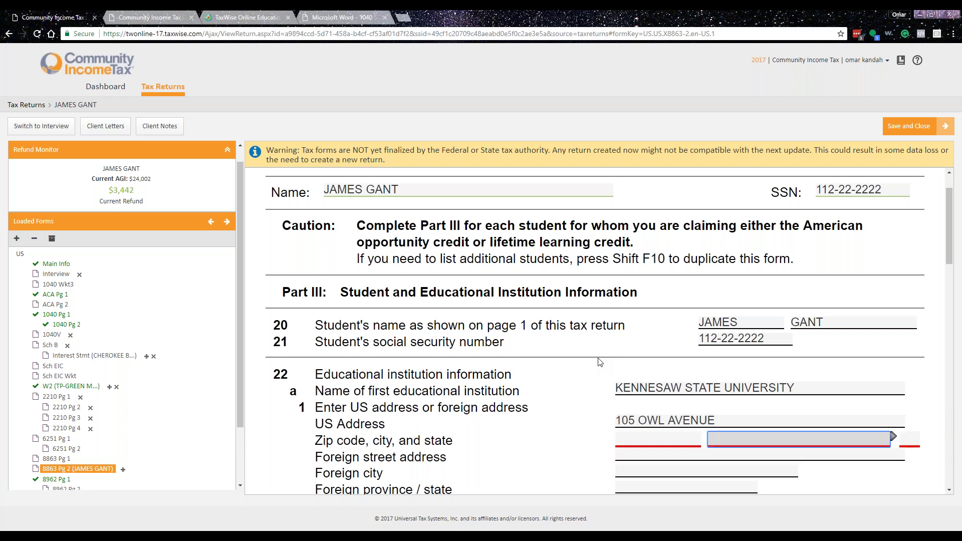
text(30144-)
key(Tab)
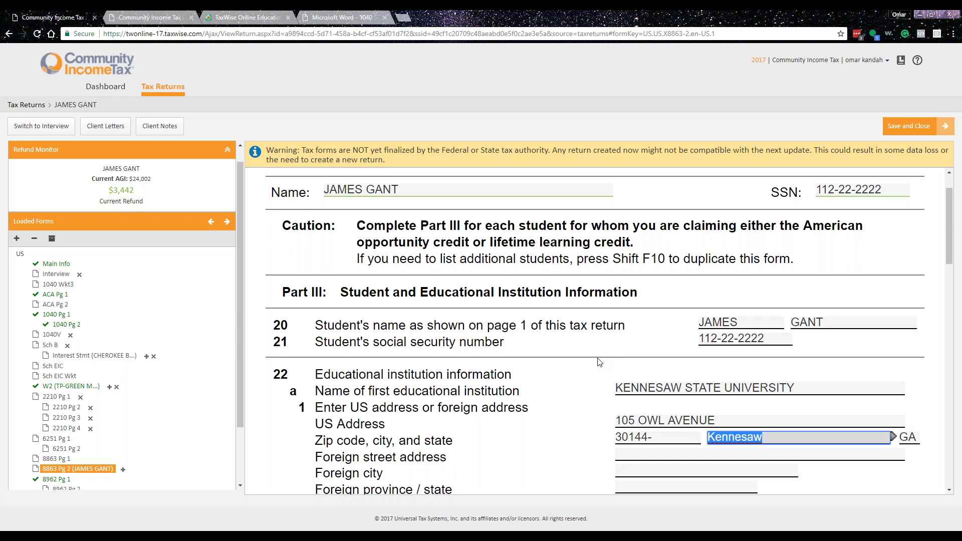
- Answer Yes to a 2017 1098-T, No to a 2016 1098-T, and enter the institution's EIN
scroll(599, 362, down, 5)
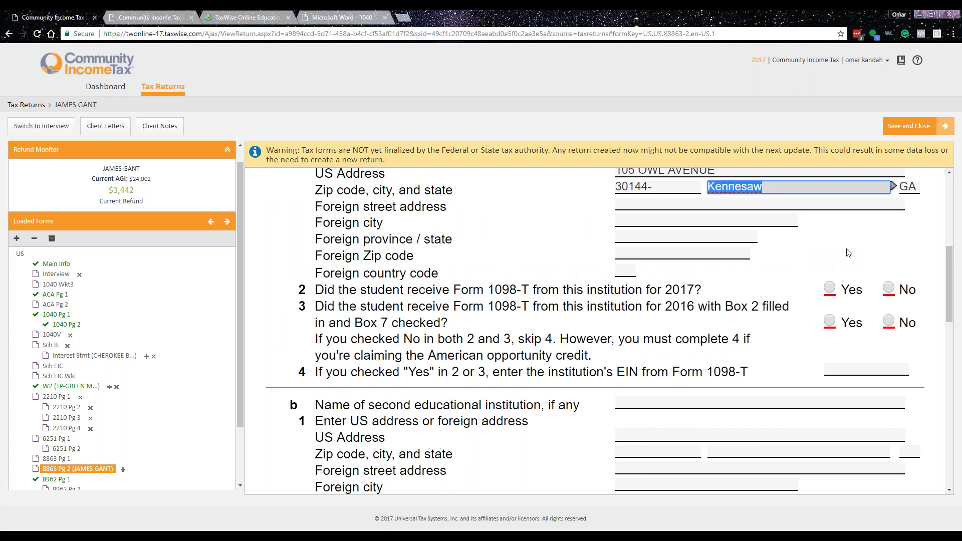
click(830, 288)
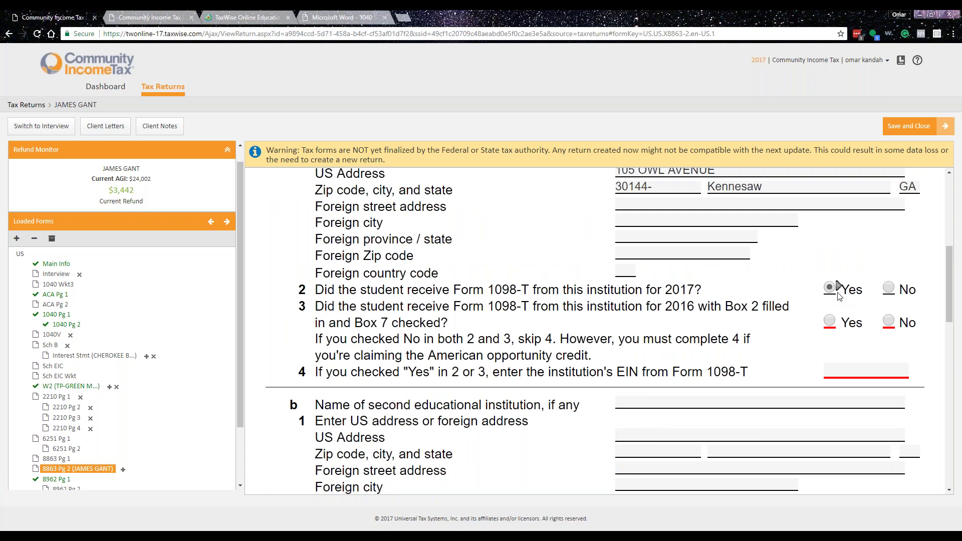
click(888, 321)
click(858, 370)
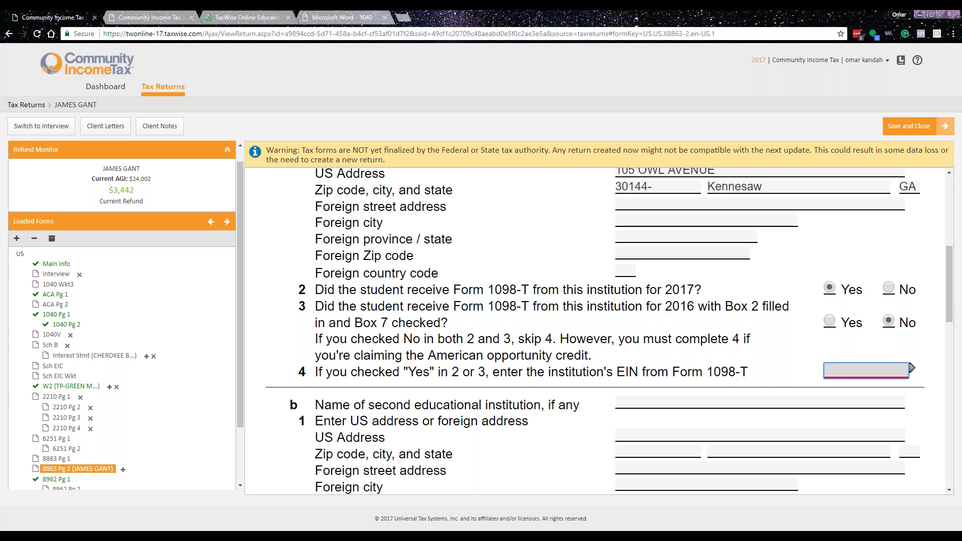
text(56-1111111)
key(Tab)
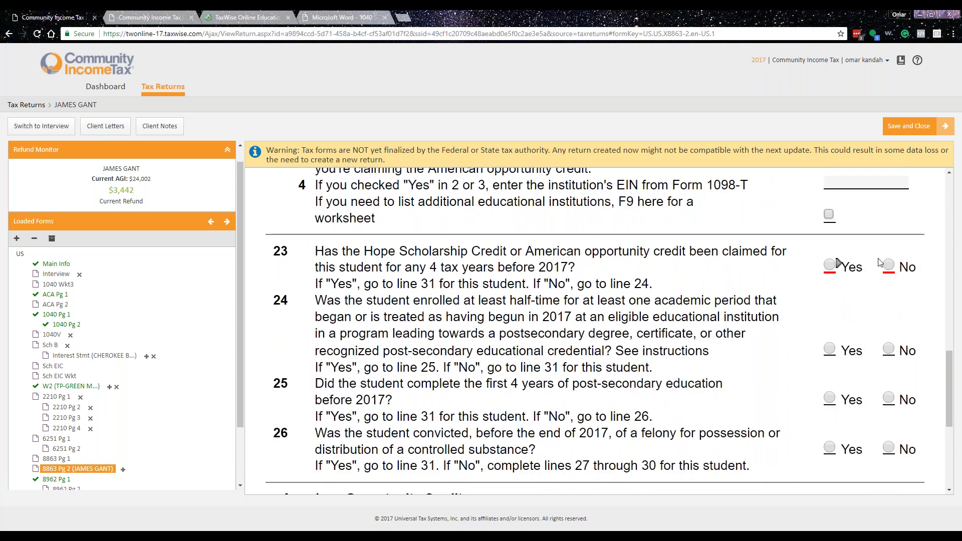
- Answer No to lines 23–26 and enter 6425 of qualified expenses on line 27
click(895, 263)
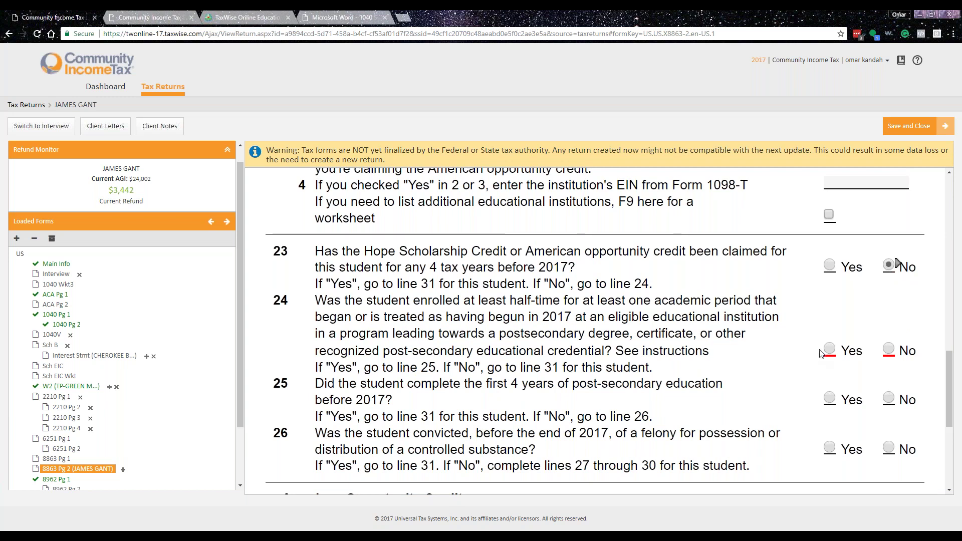
click(888, 397)
click(889, 448)
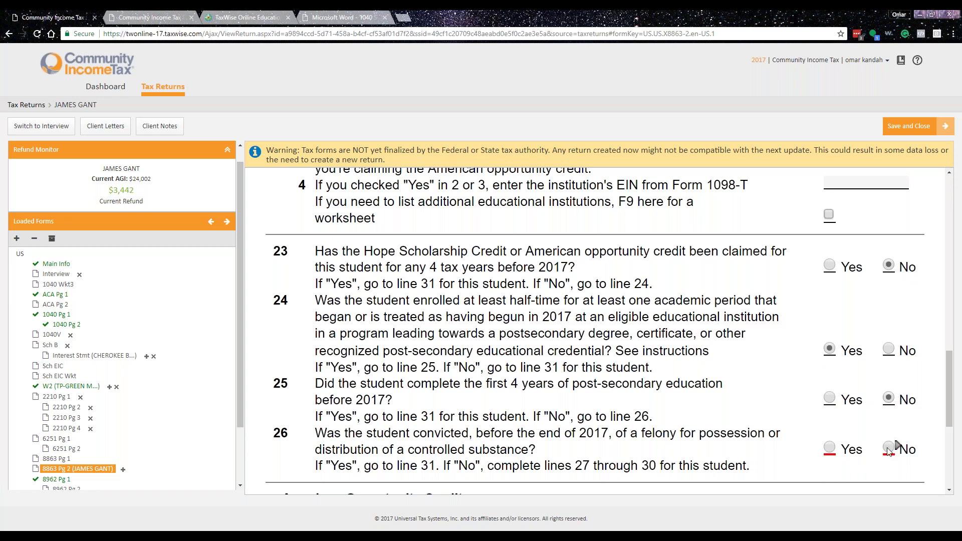
scroll(766, 385, down, 5)
click(919, 295)
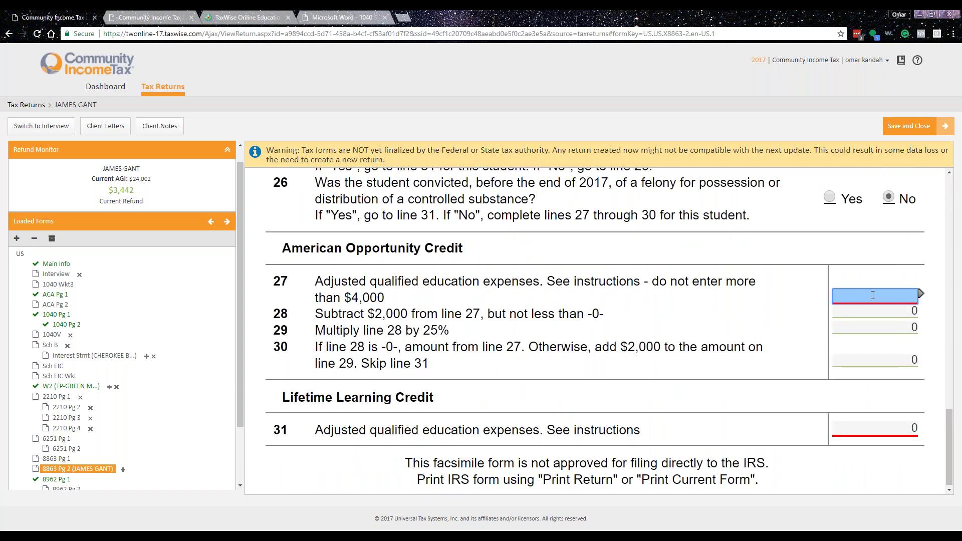
text(6)
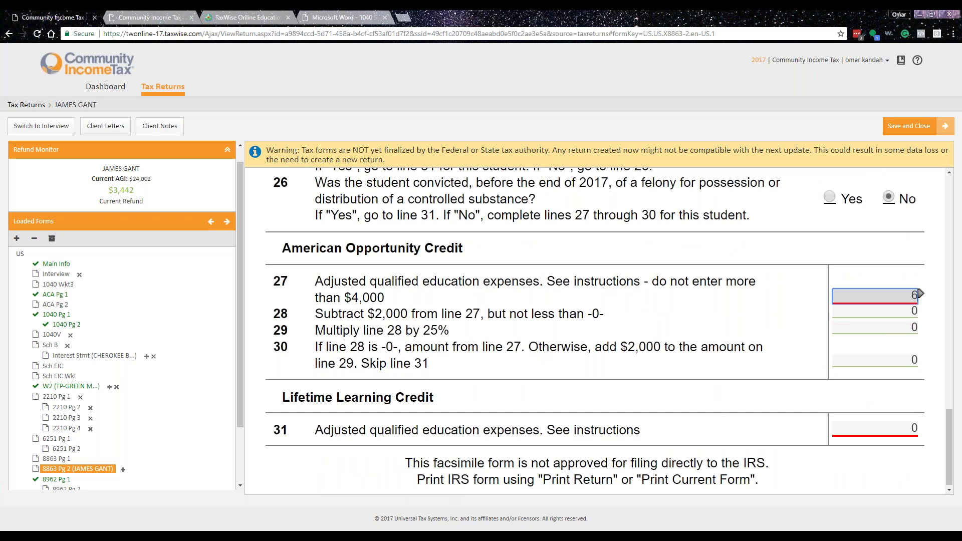
text(2)
text(425.1)
text(5)
key(Tab)
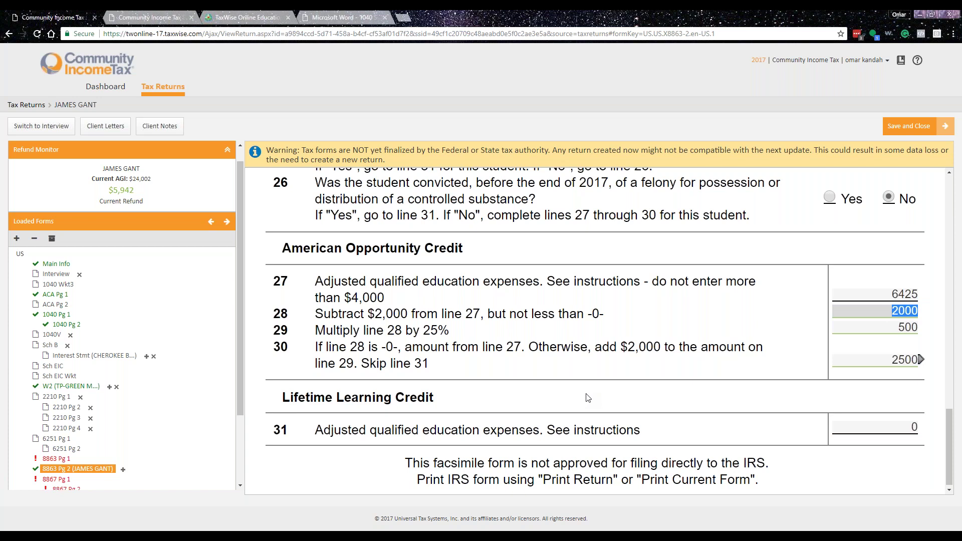
- On Form 8863 page 1, answer No to the prior-year credit question
scroll(170, 422, down, 3)
click(56, 368)
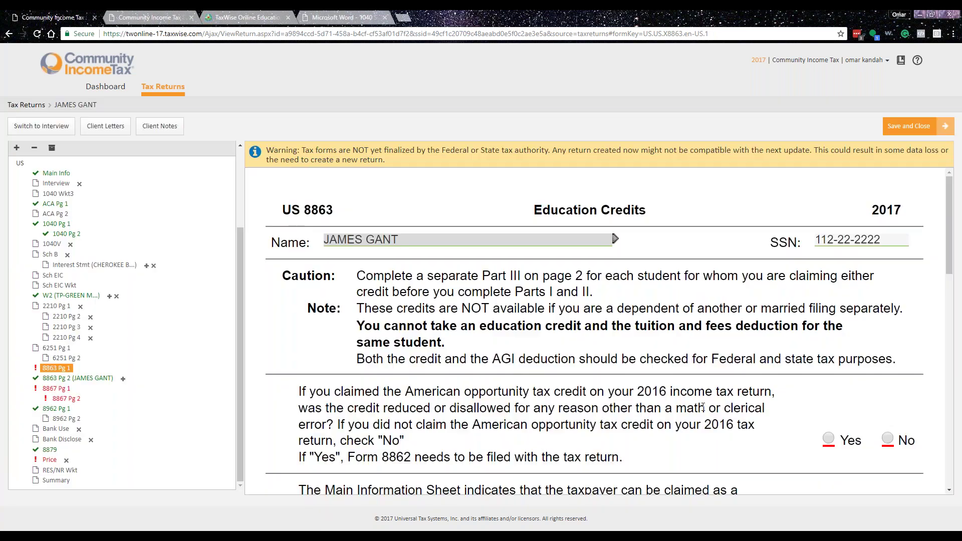
scroll(709, 407, down, 2)
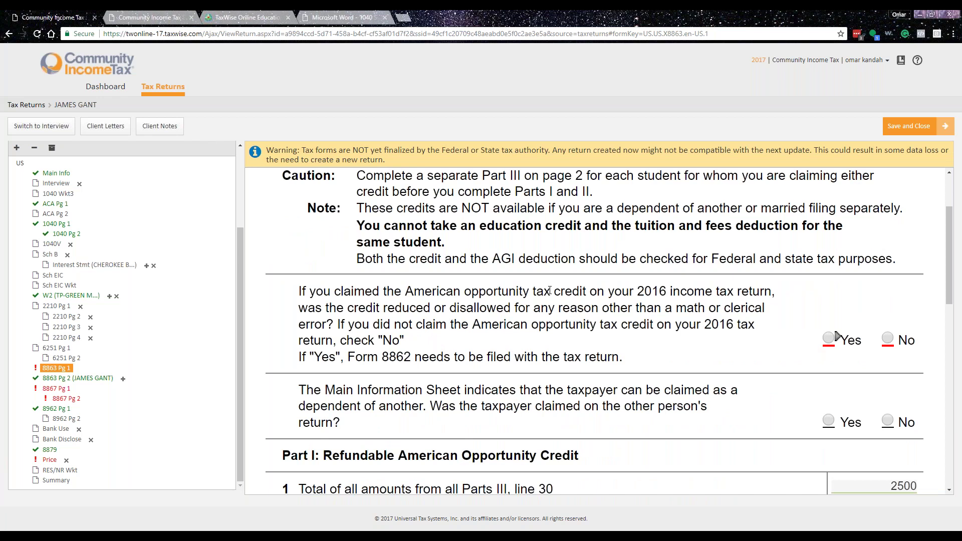
click(888, 338)
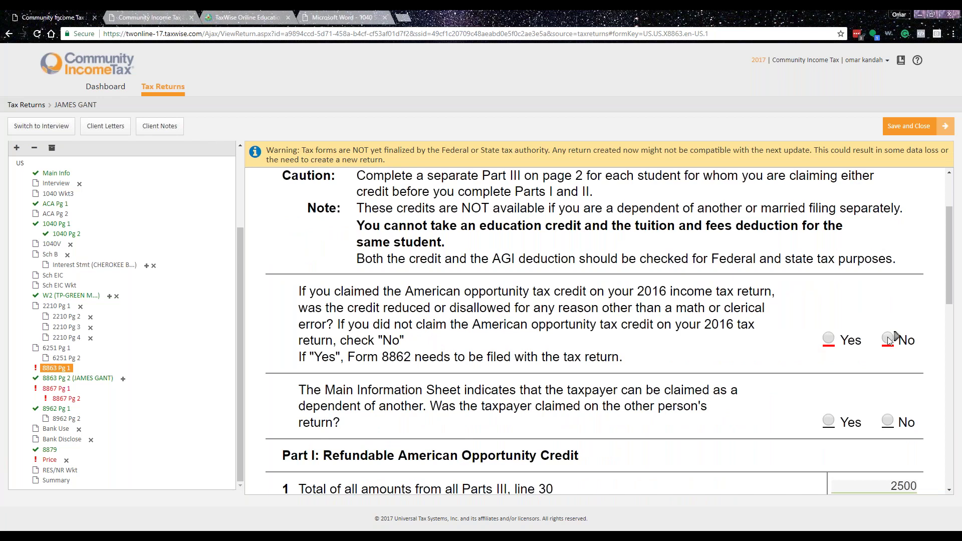
click(63, 390)
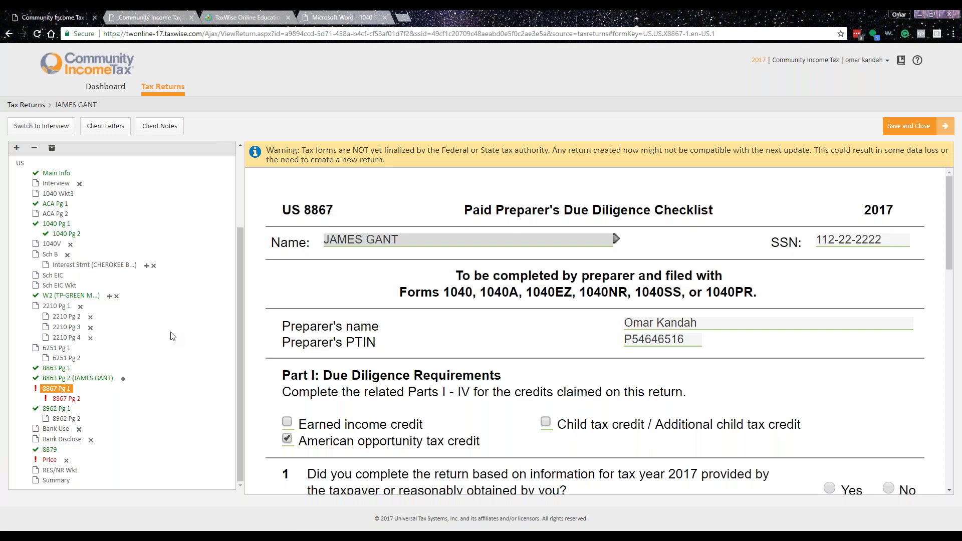
- Answer Form 8867 page 1 questions: Yes, Yes, No on inconsistent information, then Yes, Yes, Yes
scroll(282, 330, down, 5)
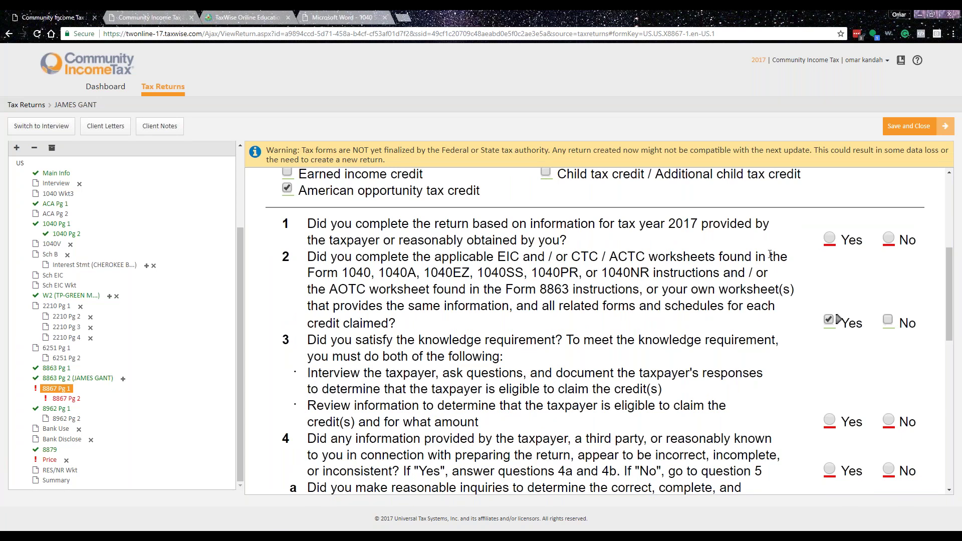
click(836, 236)
scroll(837, 235, down, 2)
click(829, 320)
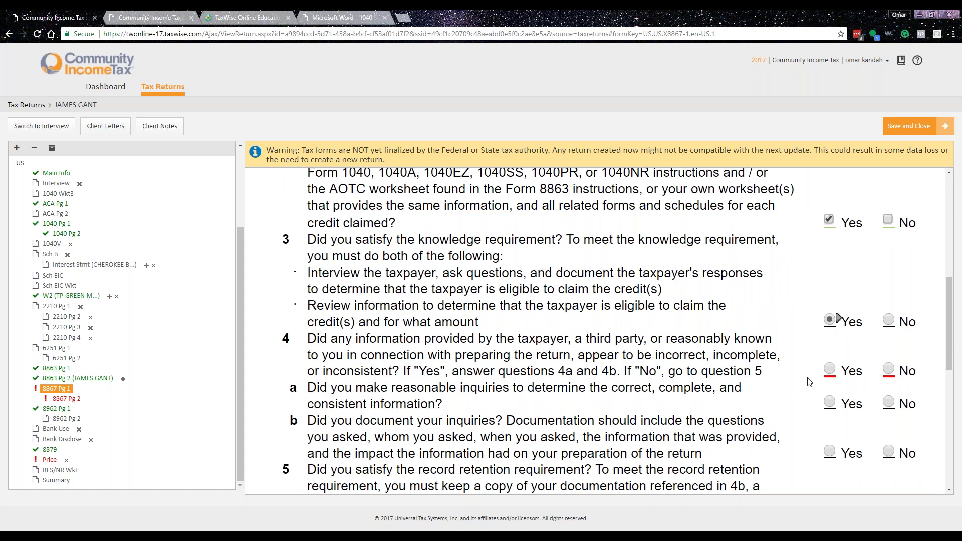
click(889, 369)
scroll(802, 351, down, 5)
click(829, 321)
scroll(786, 400, down, 3)
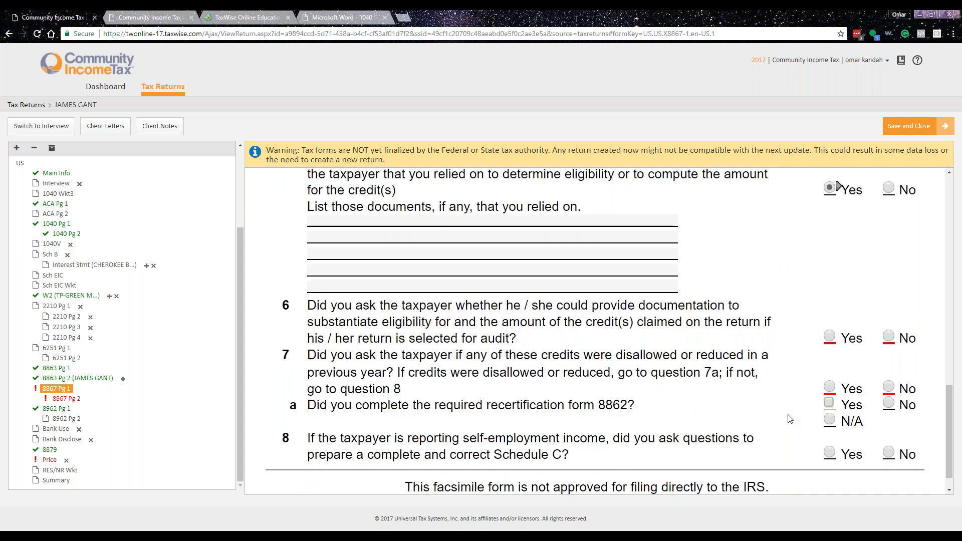
scroll(790, 419, down, 1)
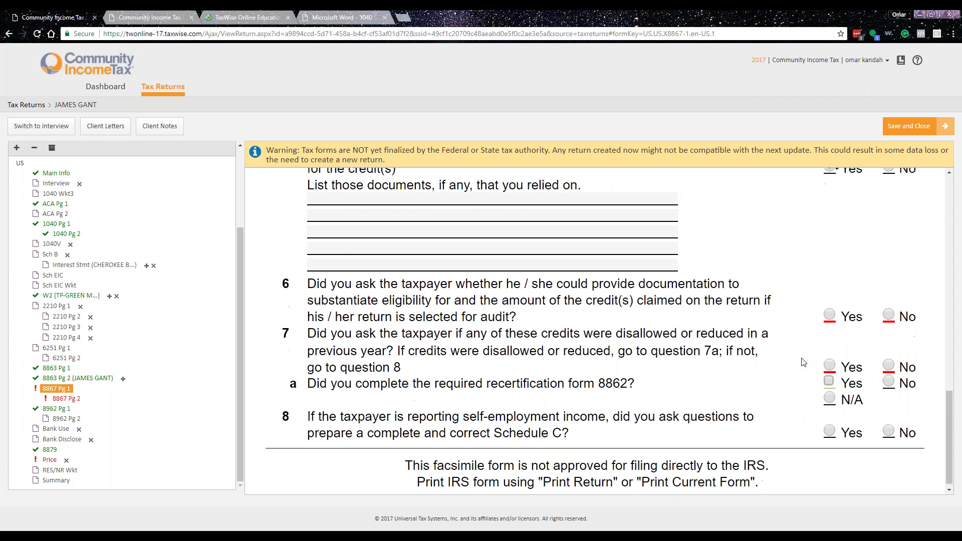
click(832, 314)
click(830, 365)
- On Form 8867 page 2, confirm 1098-T substantiation and certify the answers as true
click(66, 399)
scroll(844, 393, down, 7)
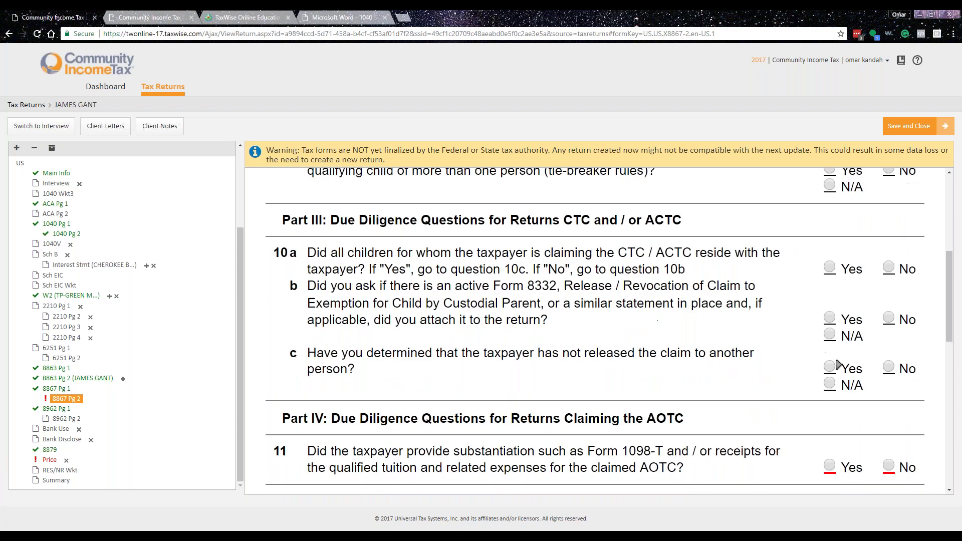
scroll(822, 390, down, 2)
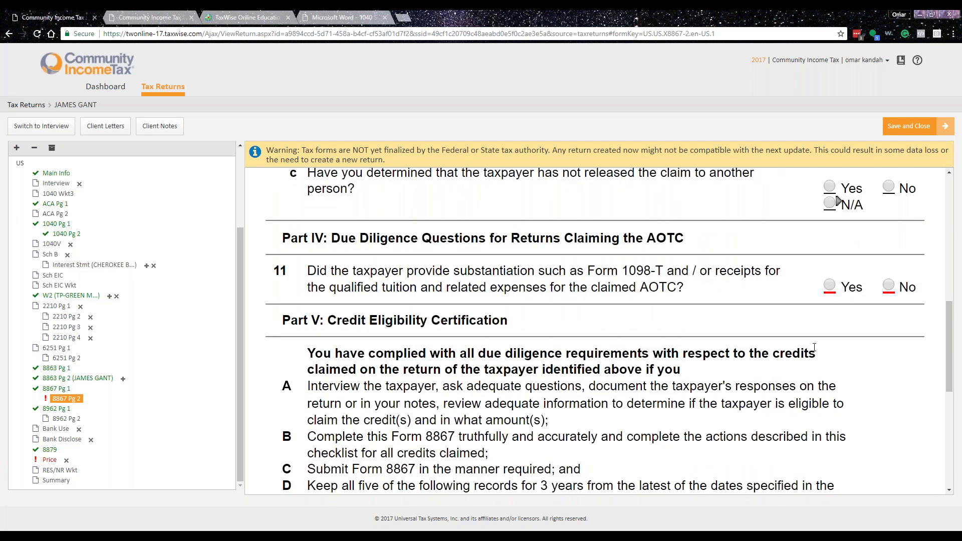
click(830, 285)
scroll(837, 283, down, 6)
click(831, 425)
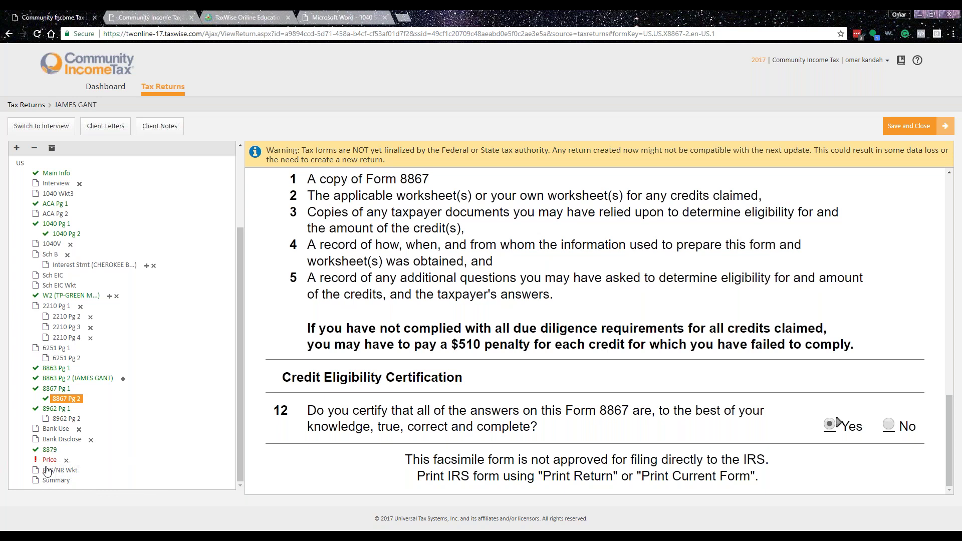
click(49, 460)
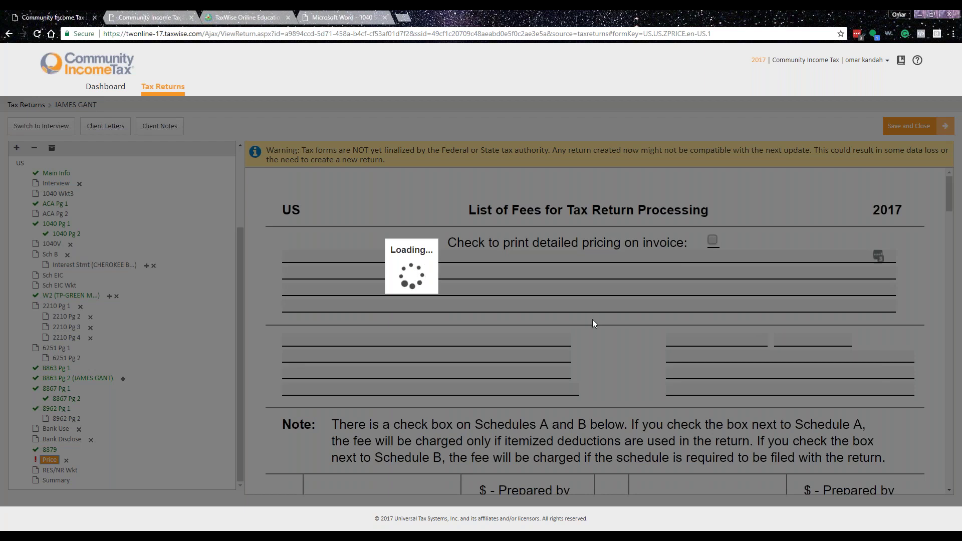
- Review the List of Fees, including the W-2 / W-2PR fee, before opening the Summary form
scroll(606, 312, down, 5)
scroll(610, 311, down, 3)
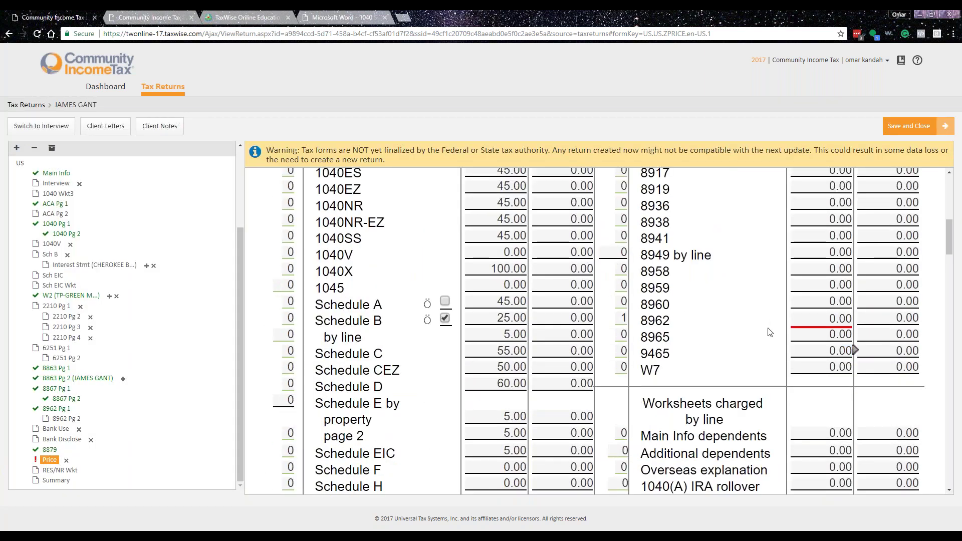
scroll(739, 372, up, 4)
scroll(742, 373, up, 3)
scroll(750, 378, down, 5)
scroll(750, 377, down, 5)
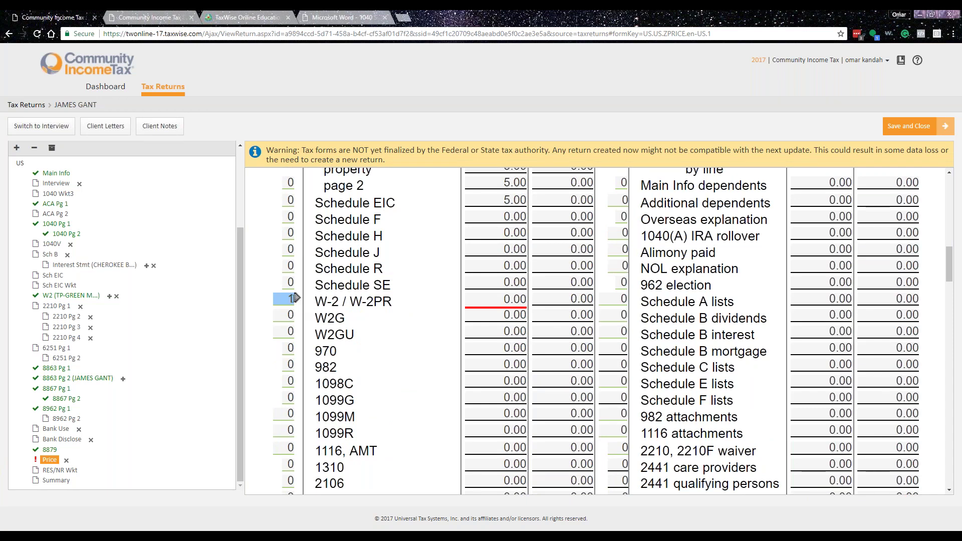
click(488, 300)
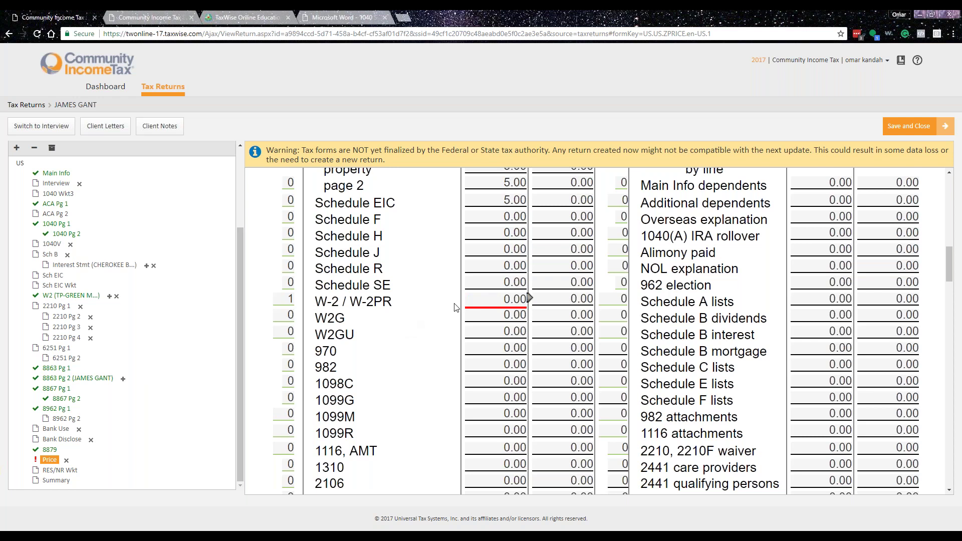
click(495, 299)
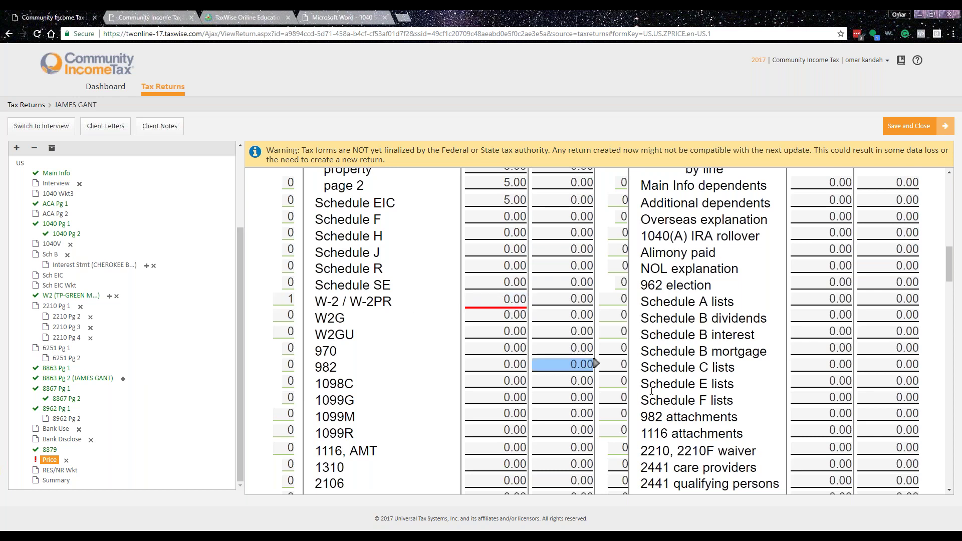
scroll(711, 398, down, 10)
scroll(710, 397, down, 2)
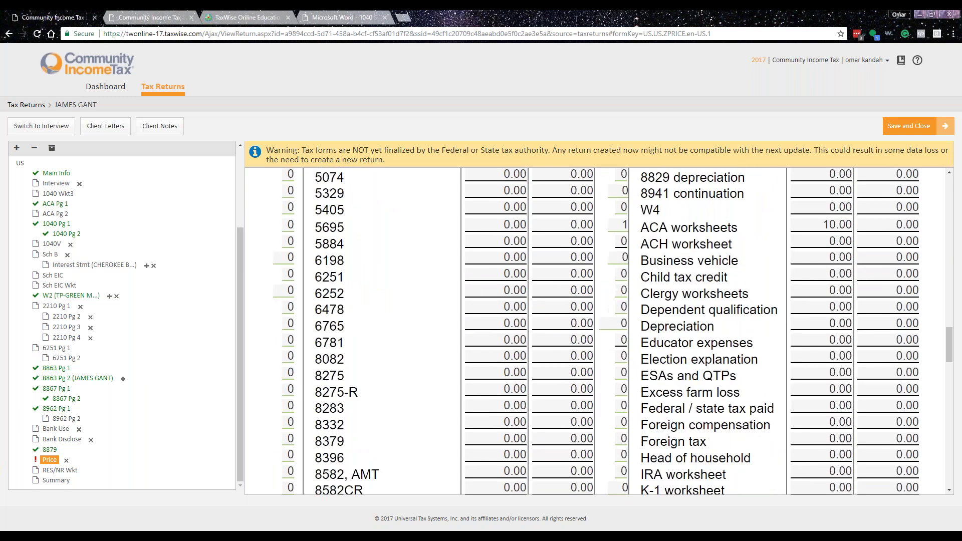
scroll(596, 330, down, 5)
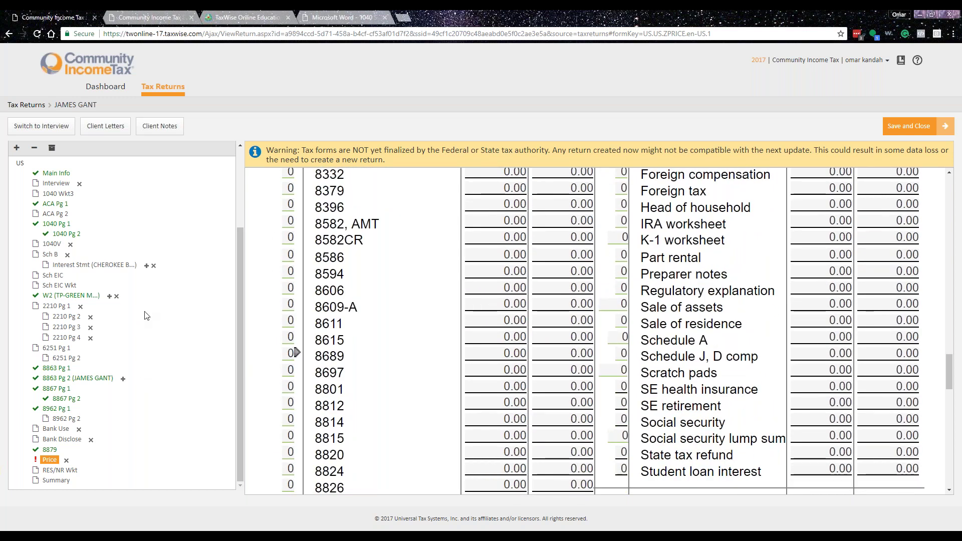
scroll(99, 235, up, 2)
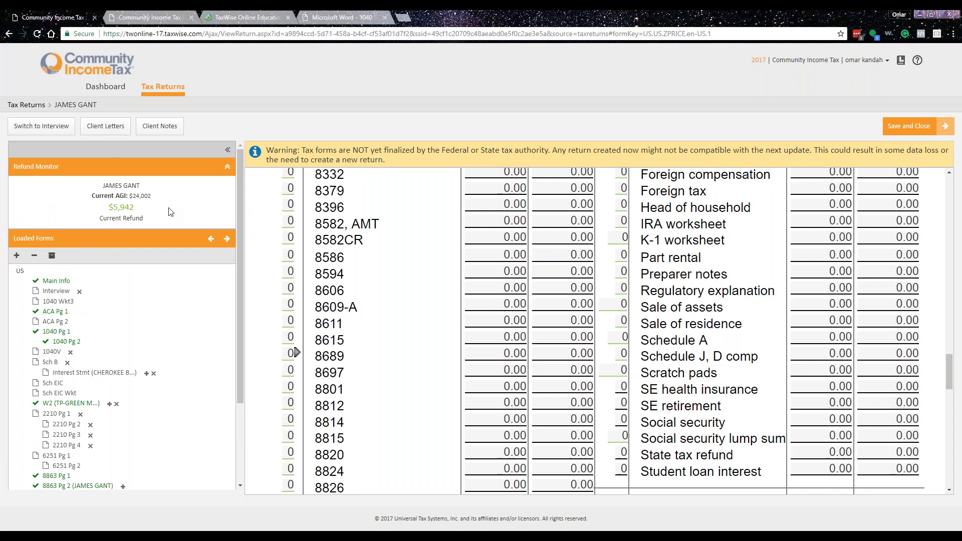
scroll(141, 215, down, 3)
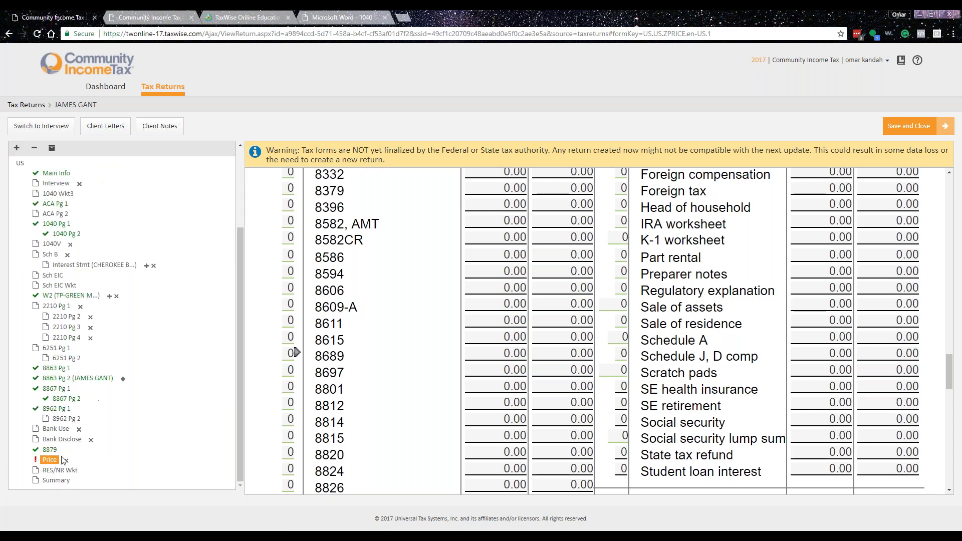
click(52, 482)
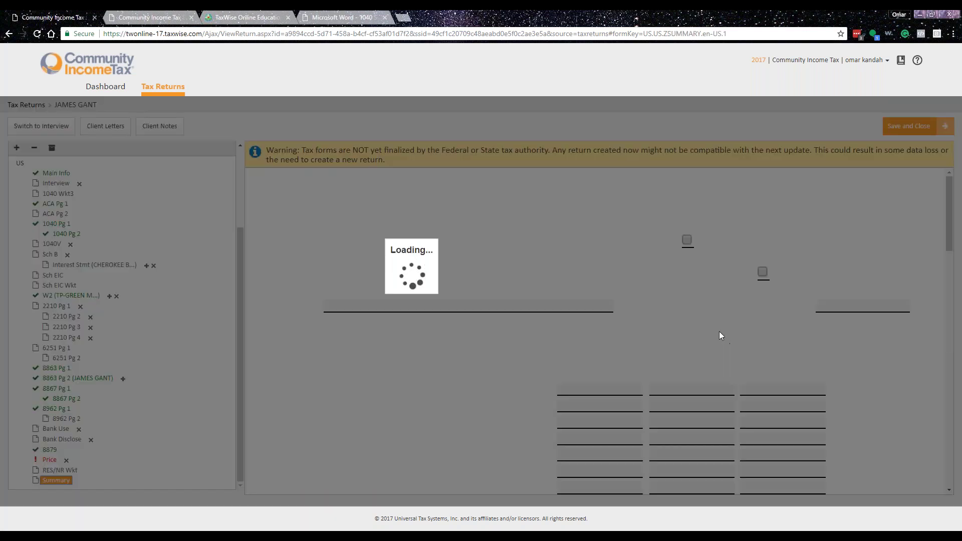
click(782, 390)
key(Tab)
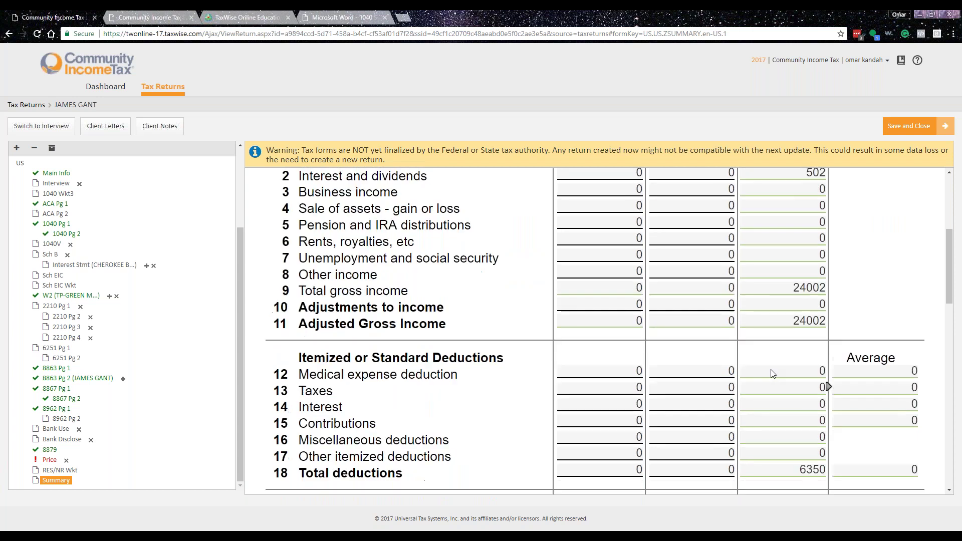
key(shift+Tab)
key(shift+Tab)
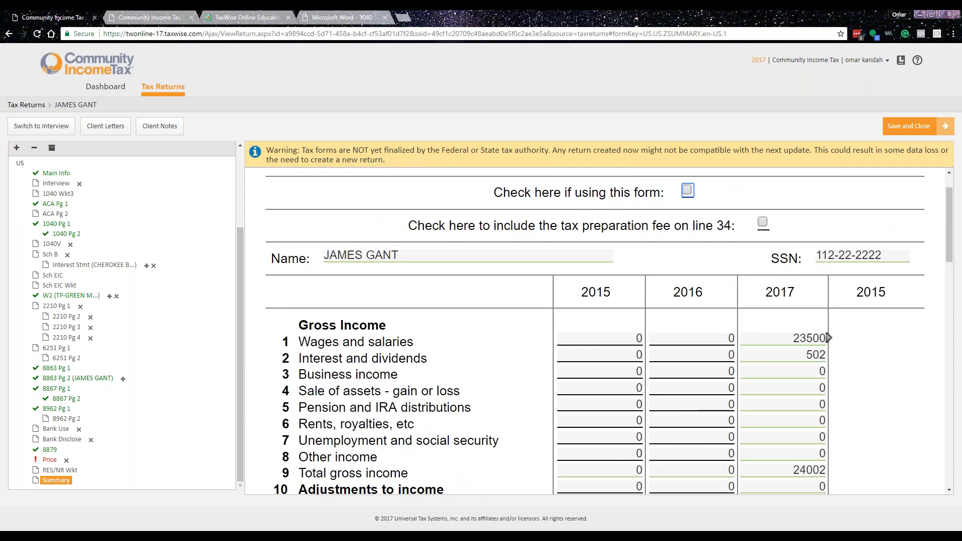
click(825, 371)
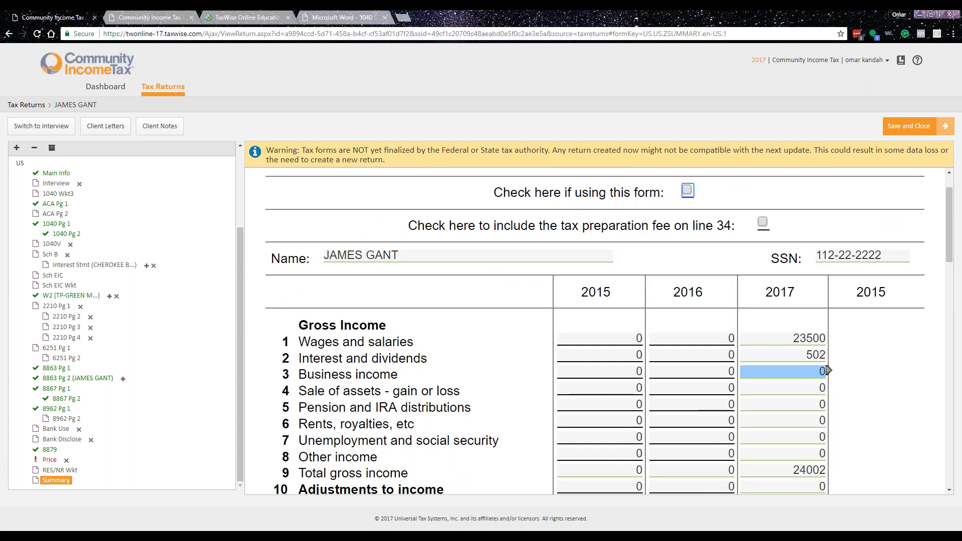
key(Tab)
key(Tab)
key(Tab)
key(Tab)
key(shift+Tab)
key(shift+Tab)
key(shift+Tab)
key(shift+Tab)
key(shift+Tab)
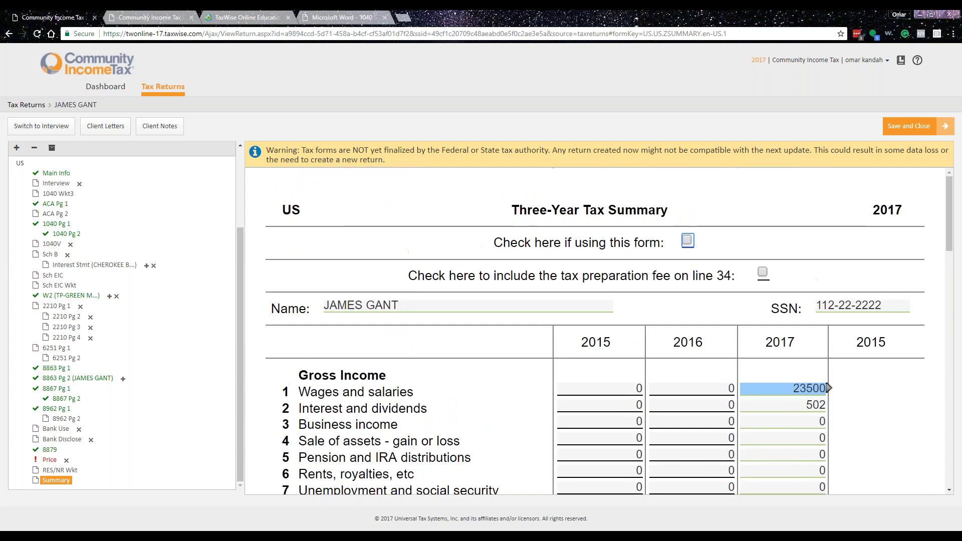
key(shift+Tab)
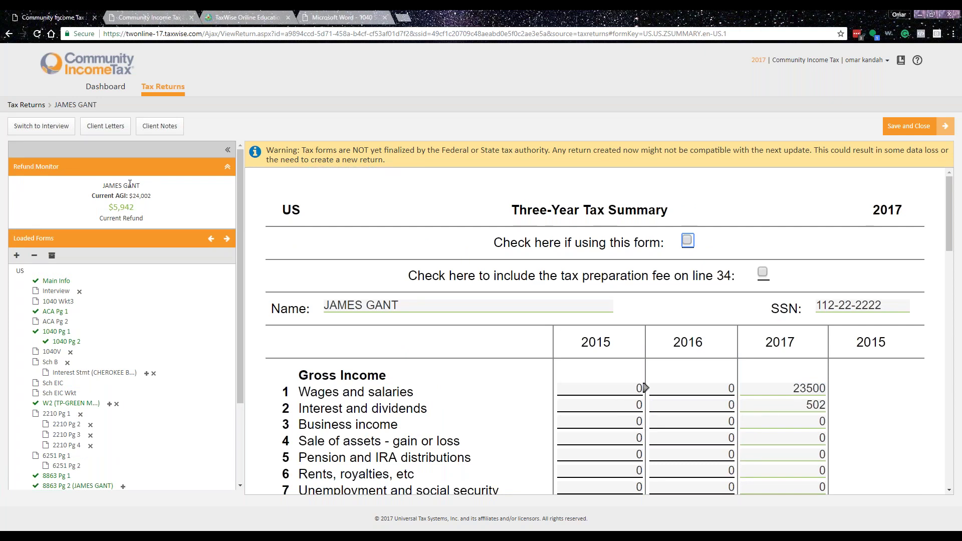
click(160, 128)
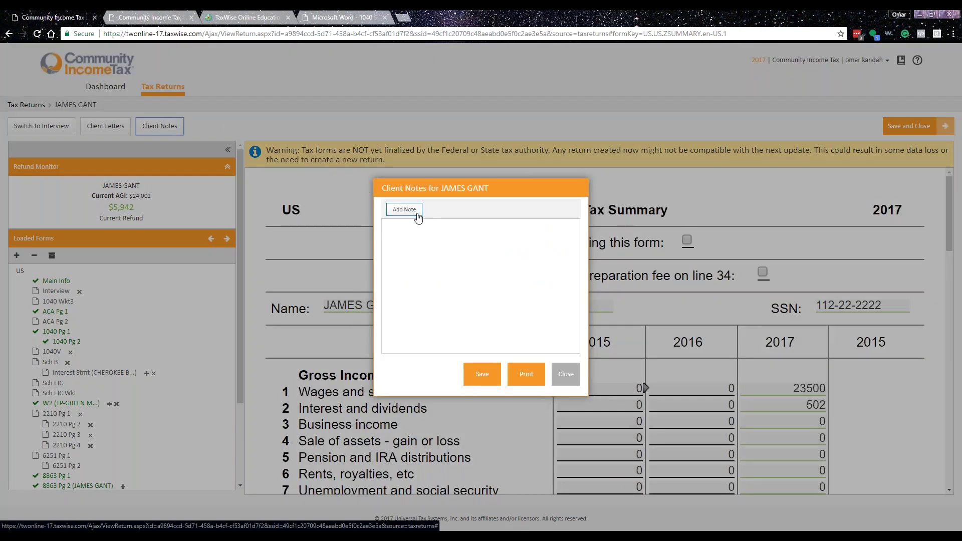
click(563, 376)
scroll(163, 342, down, 5)
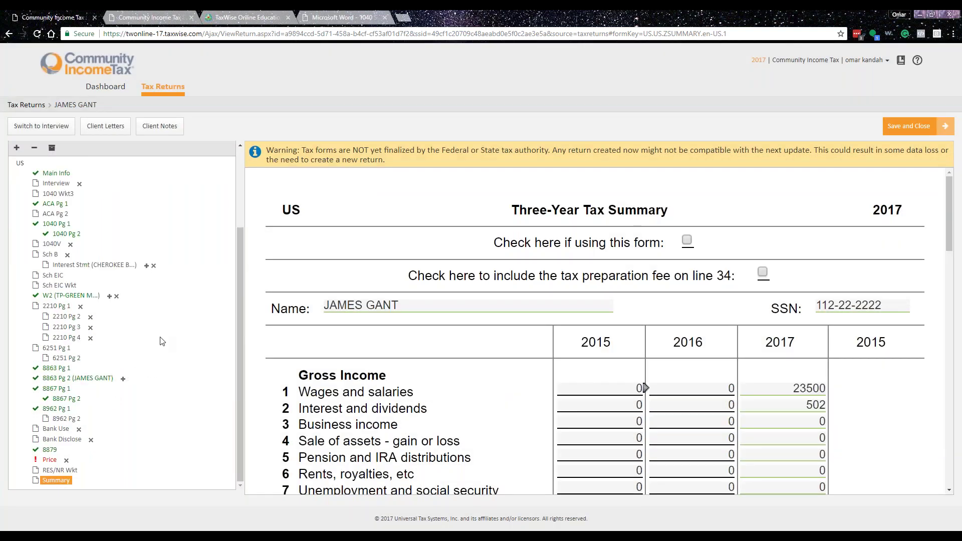
scroll(166, 337, up, 5)
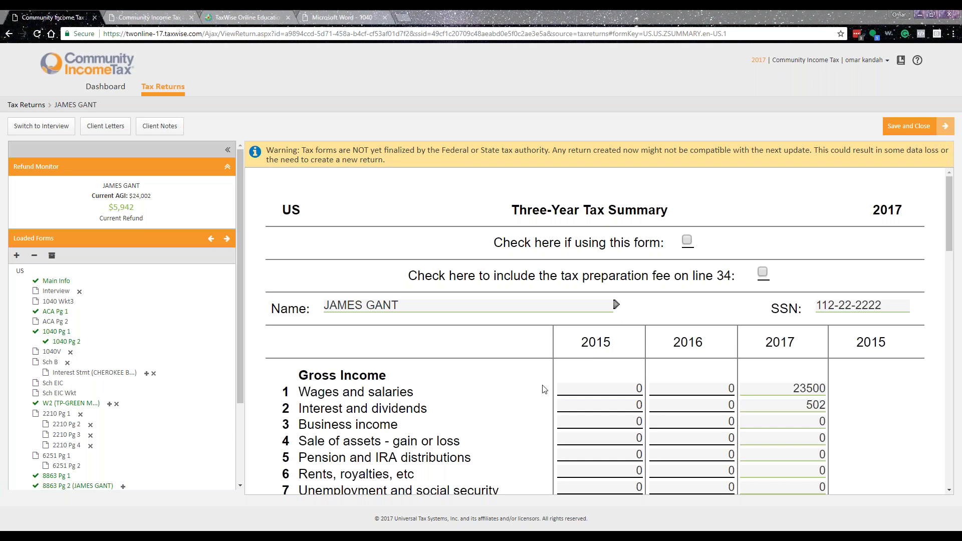
- Review the return summary, then save and close the return to the Tax Returns list
scroll(498, 429, down, 6)
scroll(175, 417, down, 3)
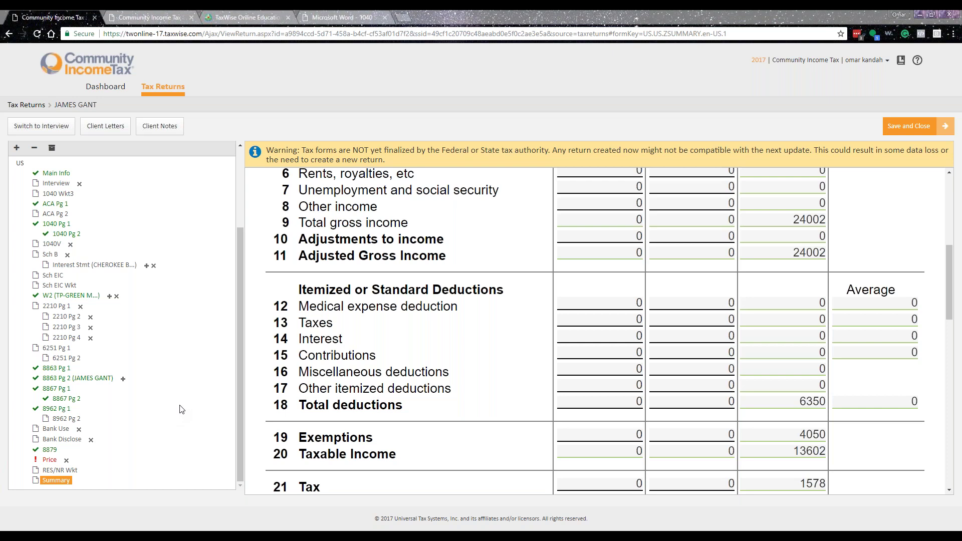
scroll(182, 410, up, 3)
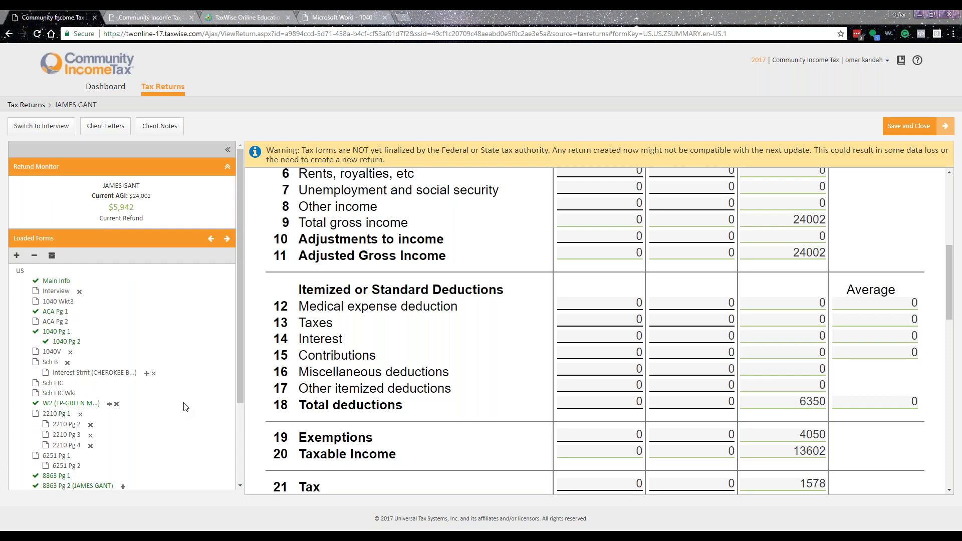
scroll(183, 406, down, 2)
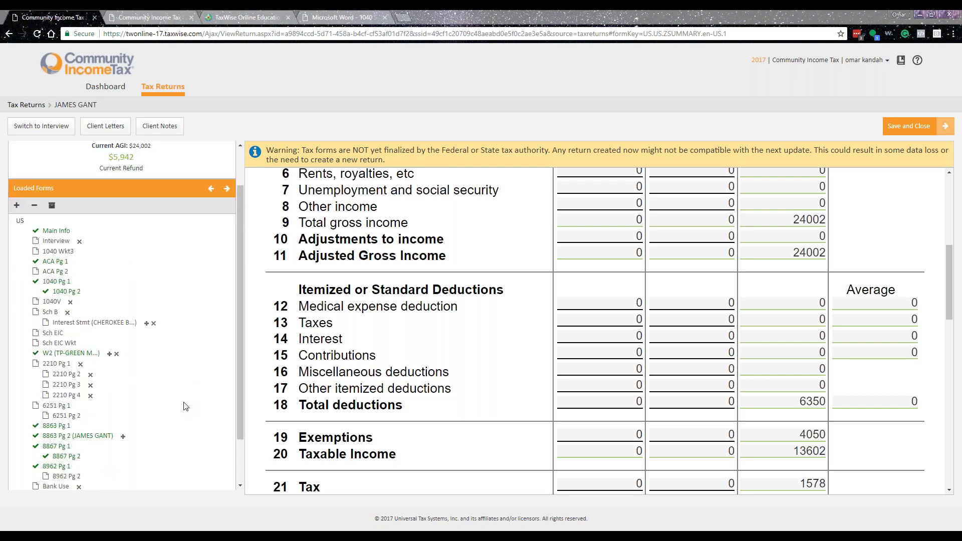
scroll(181, 390, up, 2)
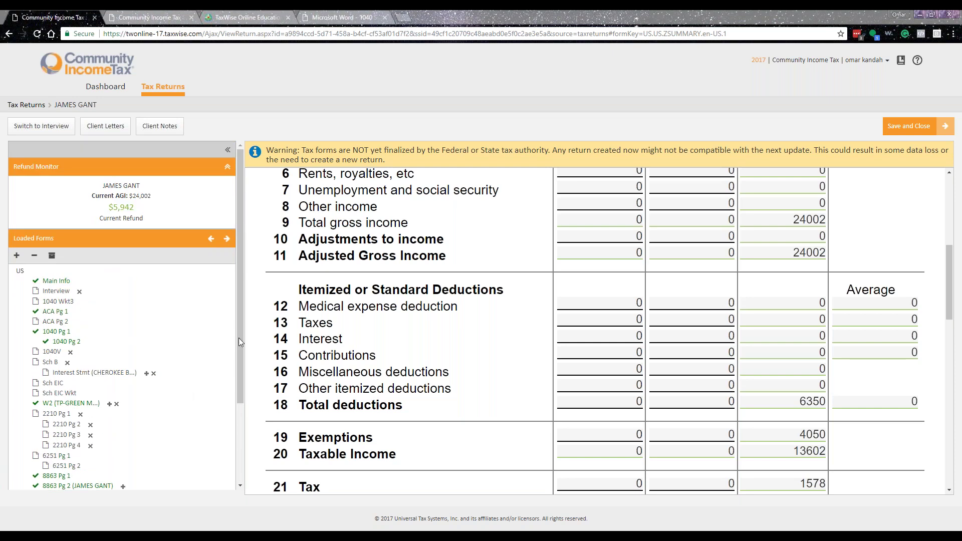
click(228, 149)
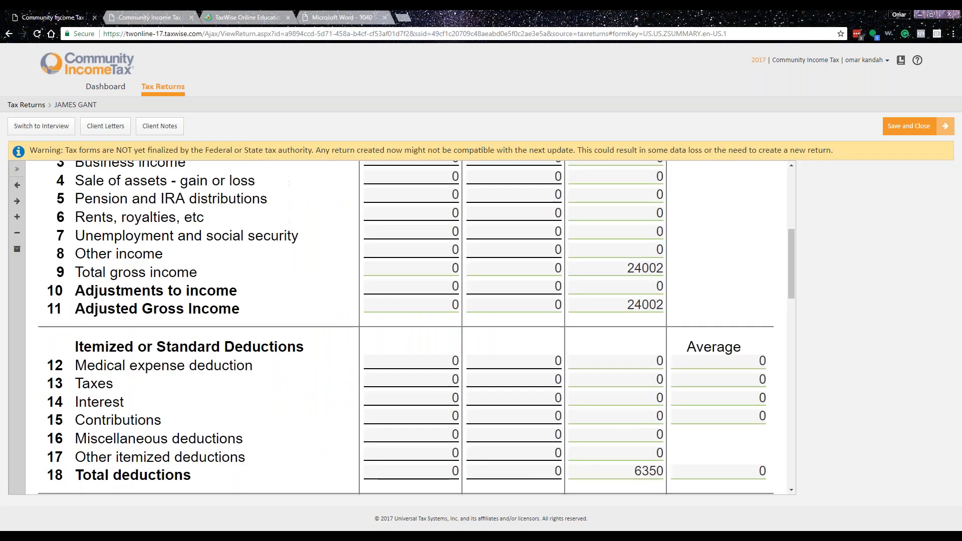
click(14, 171)
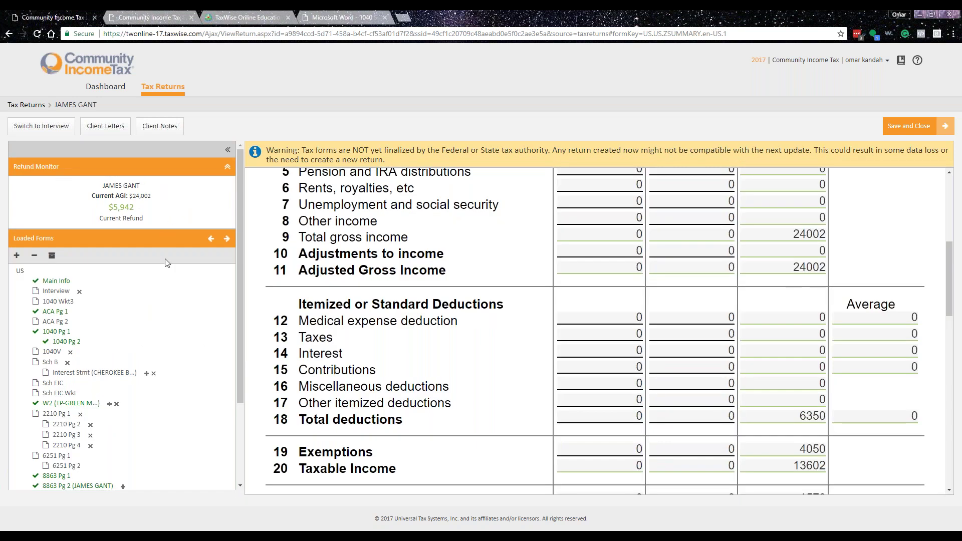
scroll(501, 371, up, 6)
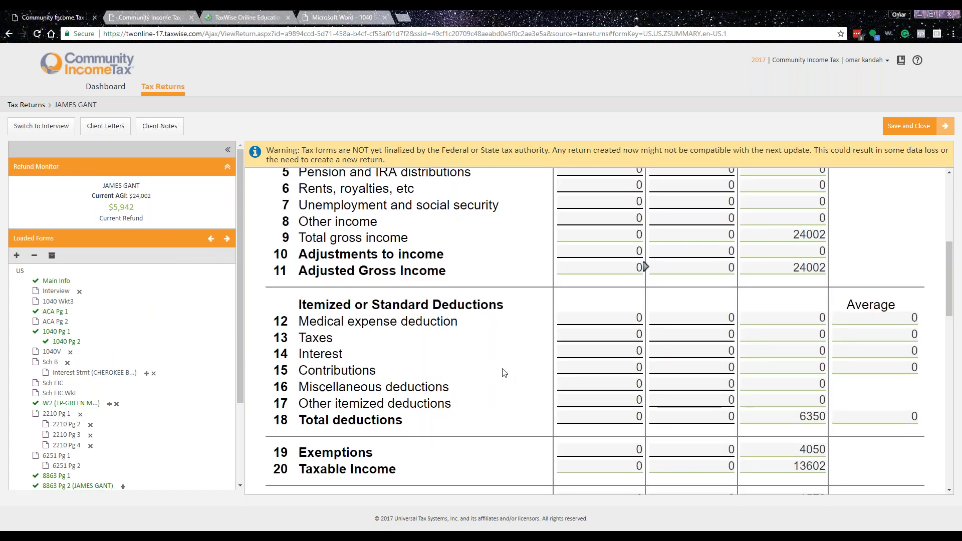
scroll(456, 435, down, 5)
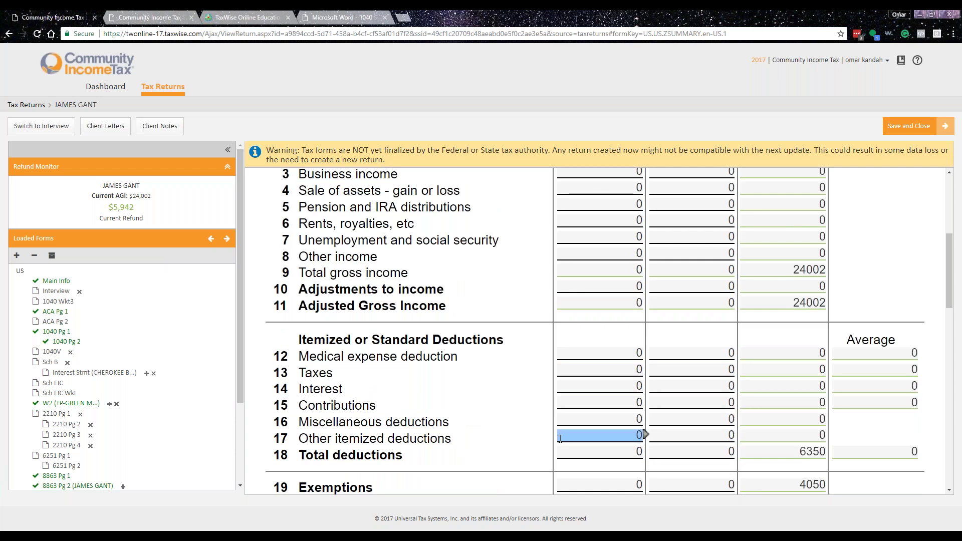
click(909, 127)
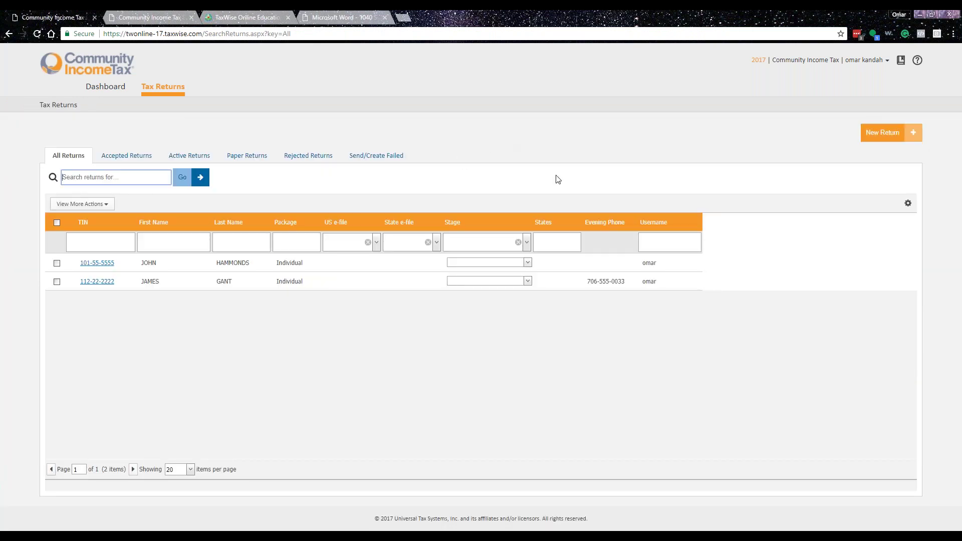
- Bring up the Create New Return dialog, then switch to the practice-returns PDF
click(872, 135)
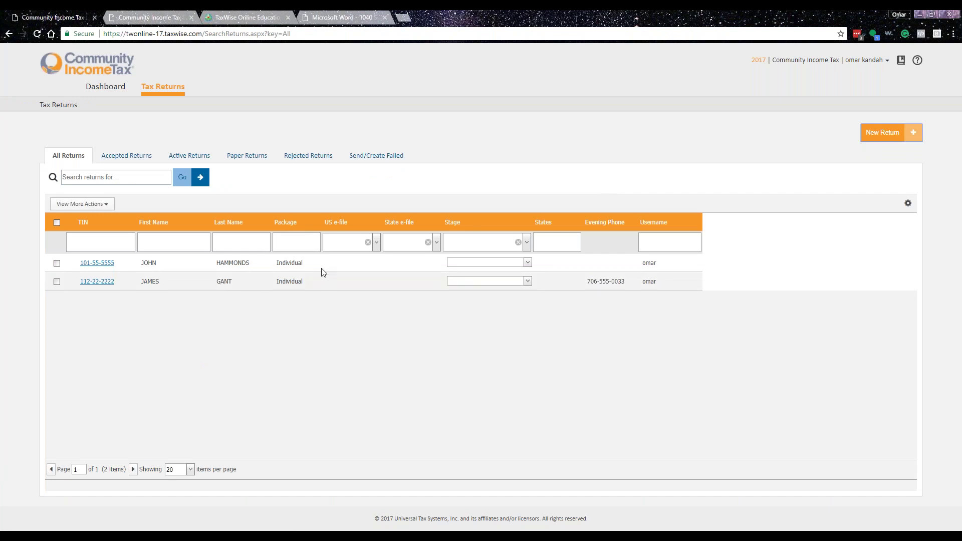
click(897, 131)
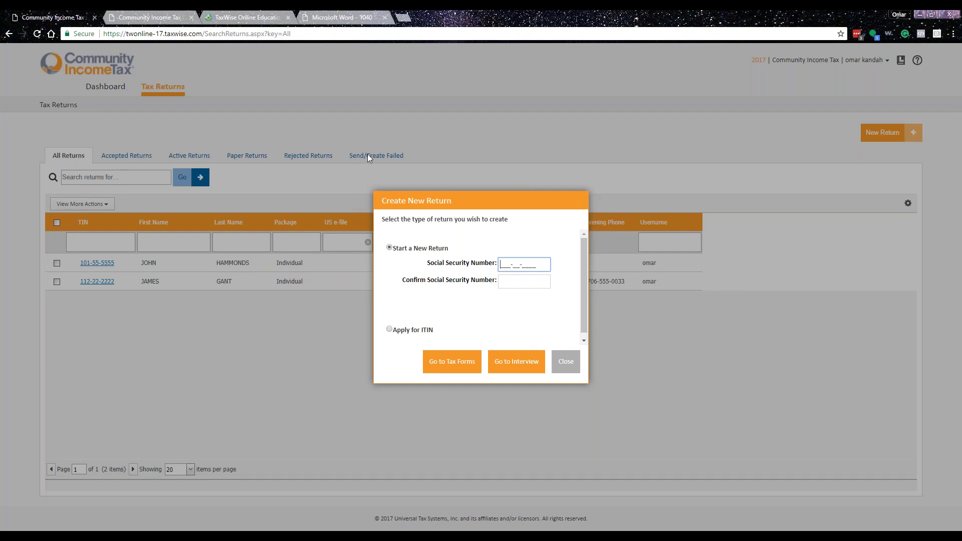
click(340, 17)
scroll(423, 270, down, 15)
- Scroll the practice-returns PDF past Scenario 4 to the married couple with twin dependents
scroll(422, 274, down, 15)
scroll(405, 281, down, 15)
scroll(405, 282, down, 15)
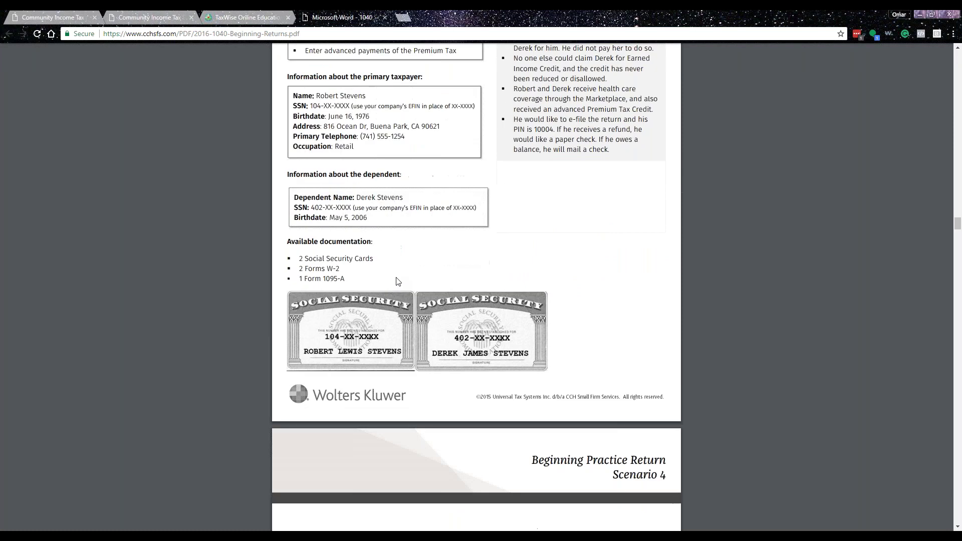
scroll(398, 281, down, 15)
scroll(400, 272, down, 15)
scroll(399, 272, up, 1)
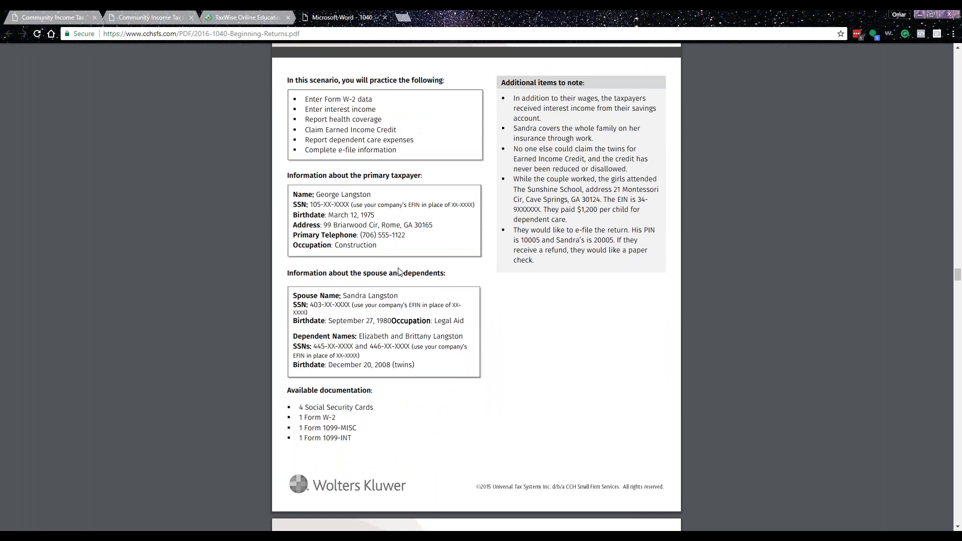
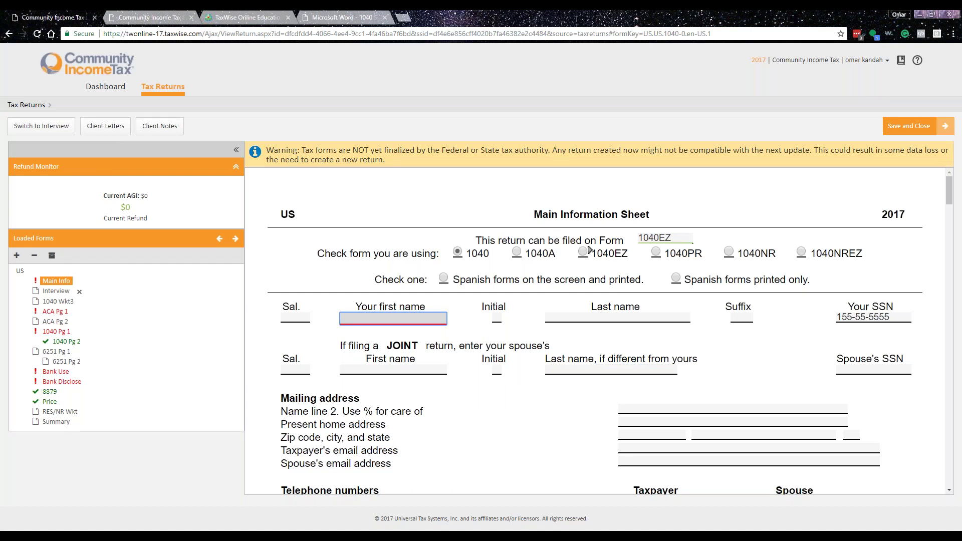
- Enter the taxpayer's and spouse's first and last names on the Main Information Sheet
key(Tab)
key(Tab)
key(Tab)
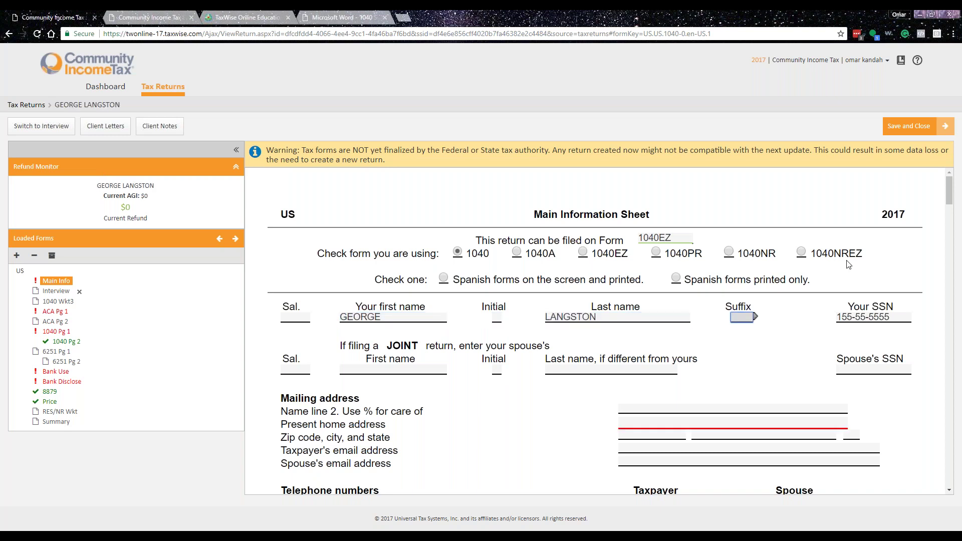
key(Tab)
key(Tab)
key(Tab)
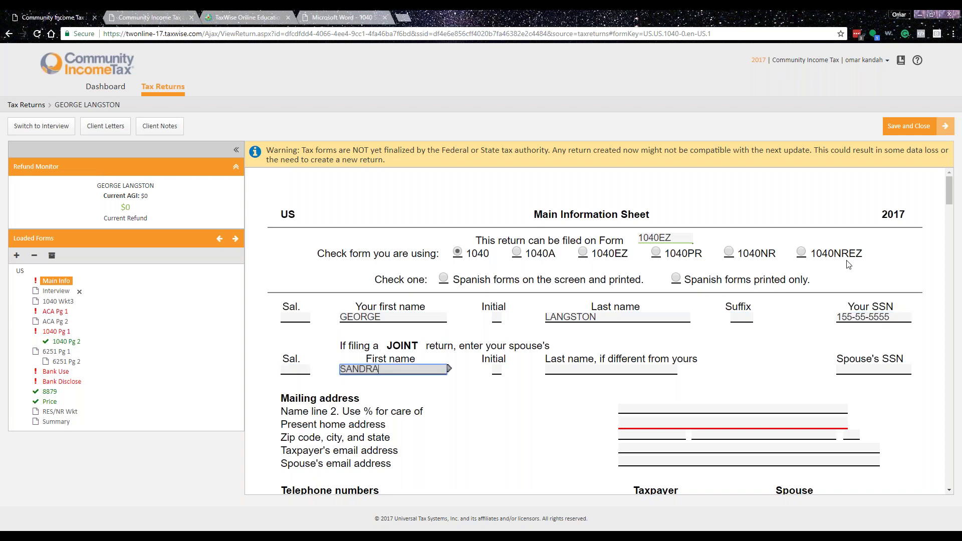
key(Tab)
key(Tab)
key(Tab)
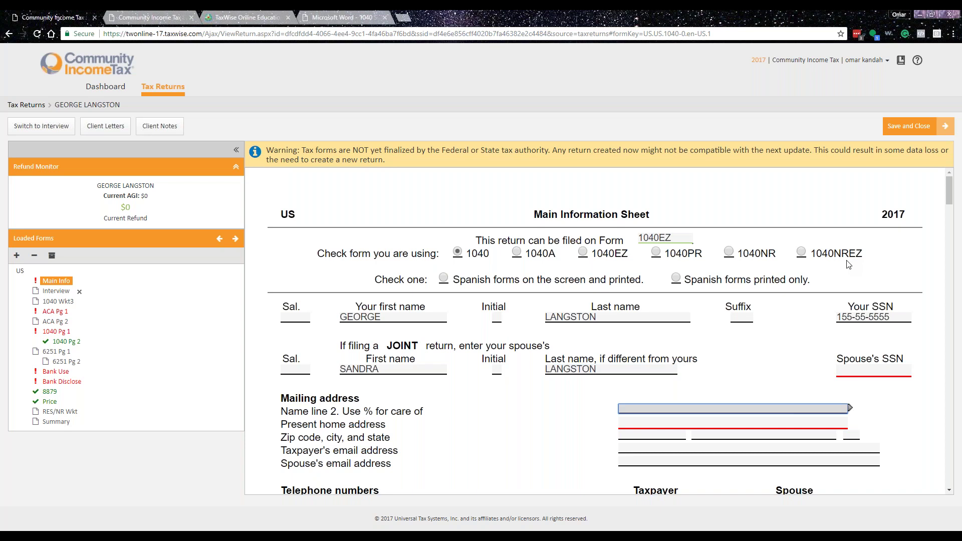
- Fill in the spouse's SSN, the home street address and the ZIP code
key(shift+Tab)
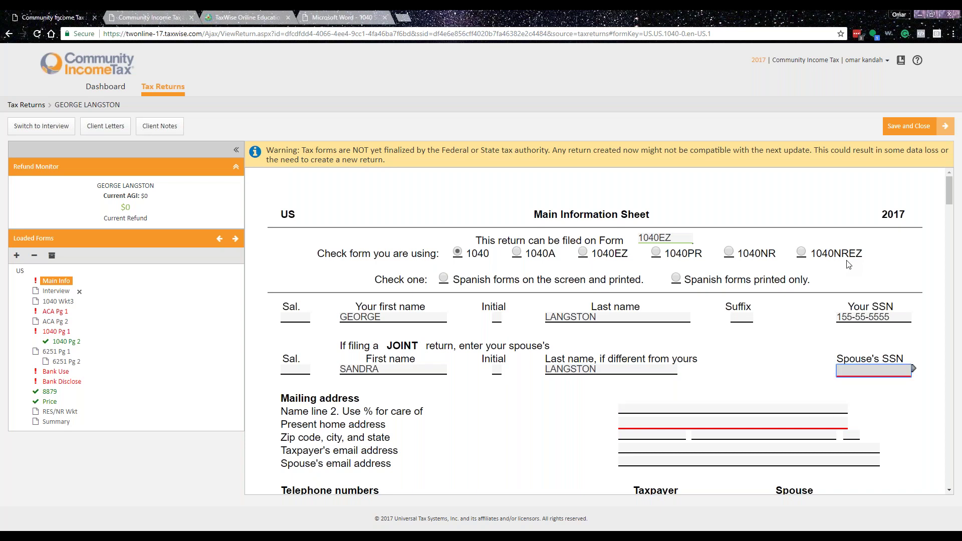
text(433-33-3333)
key(Tab)
key(Tab)
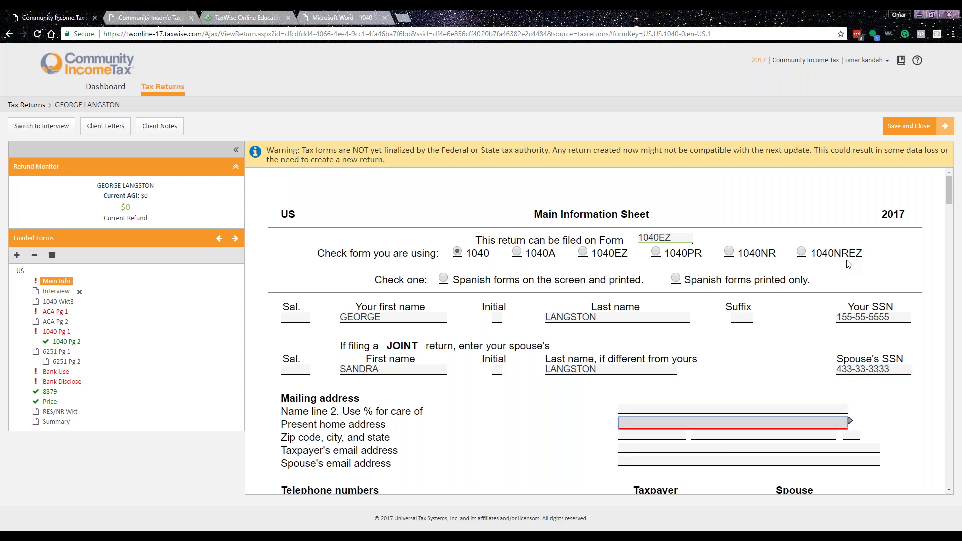
key(Tab)
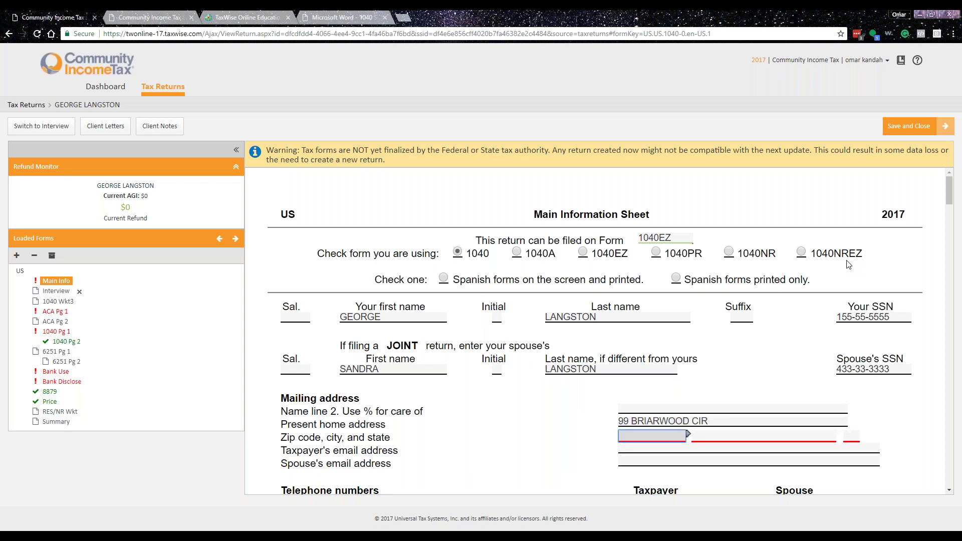
text(30165-)
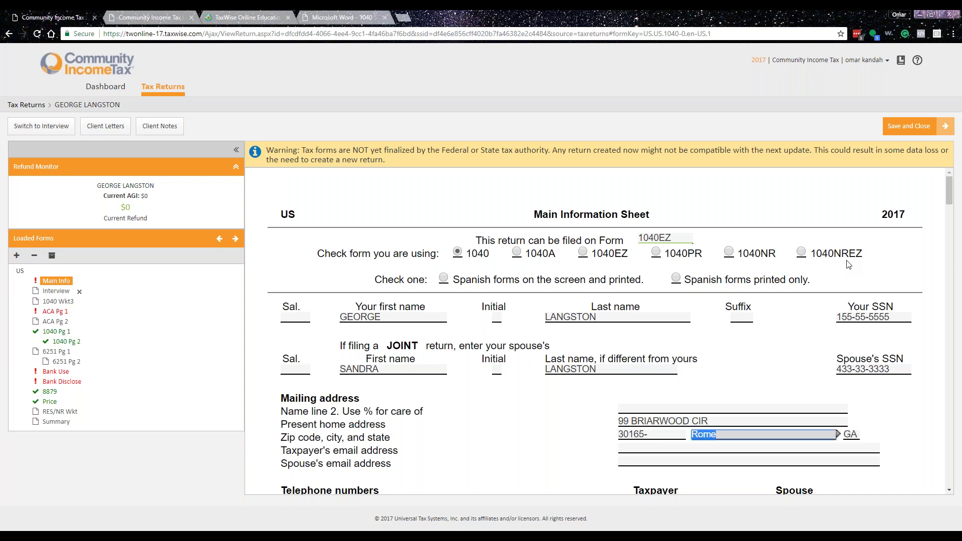
- Enter the taxpayer's daytime and evening phone numbers
scroll(651, 301, down, 4)
click(635, 305)
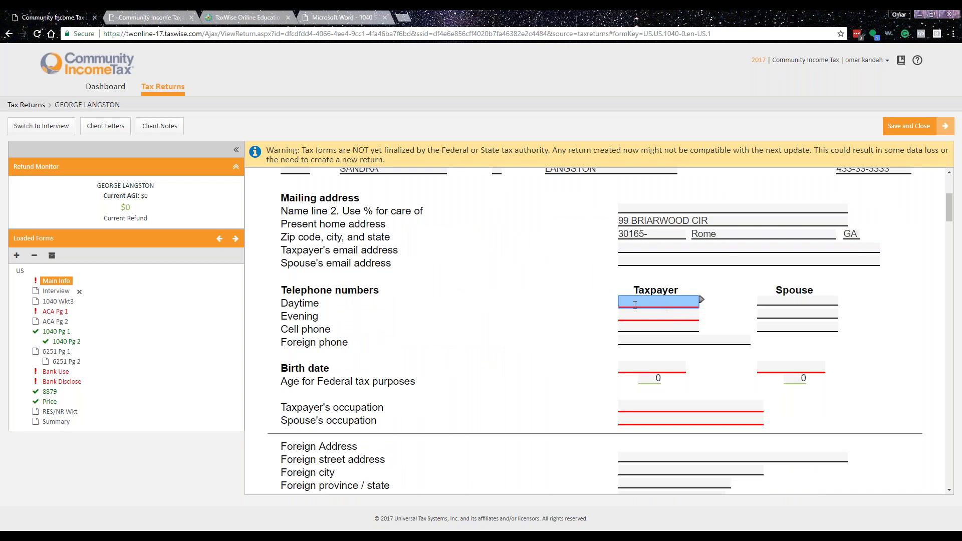
text(706-555-1122)
key(Tab)
key(Tab)
text(706-555-1122)
key(Tab)
key(Tab)
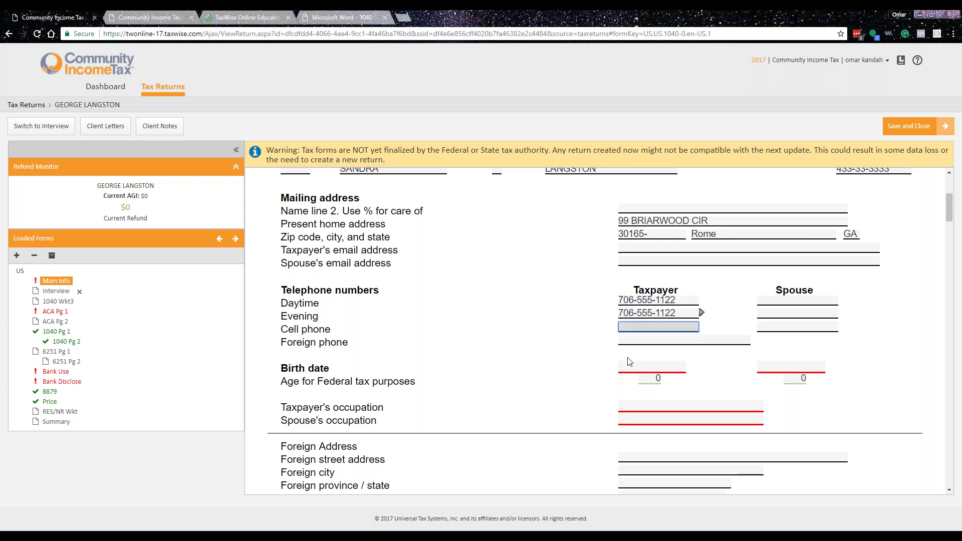
- Enter both birth dates (ages 42 and 37) and the taxpayer's occupation CONSTRUCTION
click(629, 362)
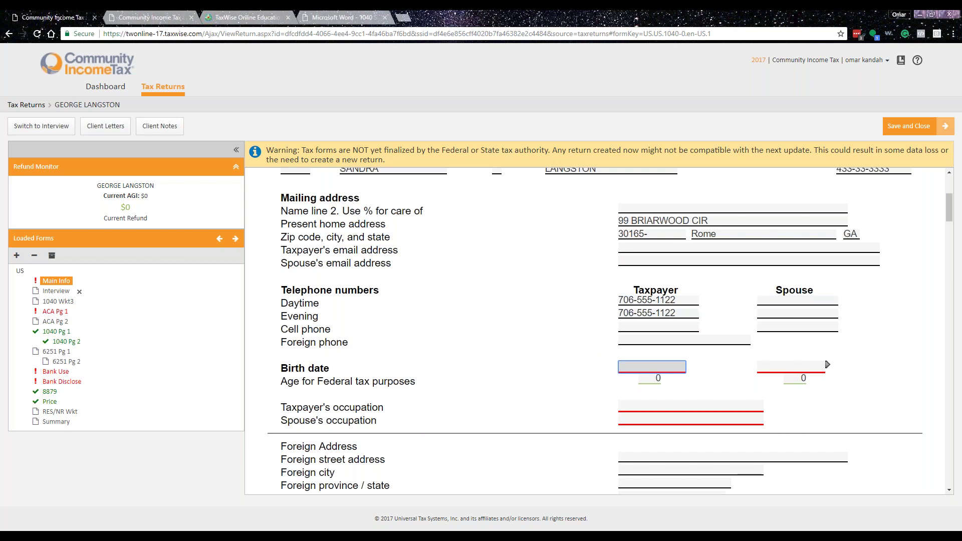
text(03/12/1978)
key(BackSpace)
text(5)
key(Tab)
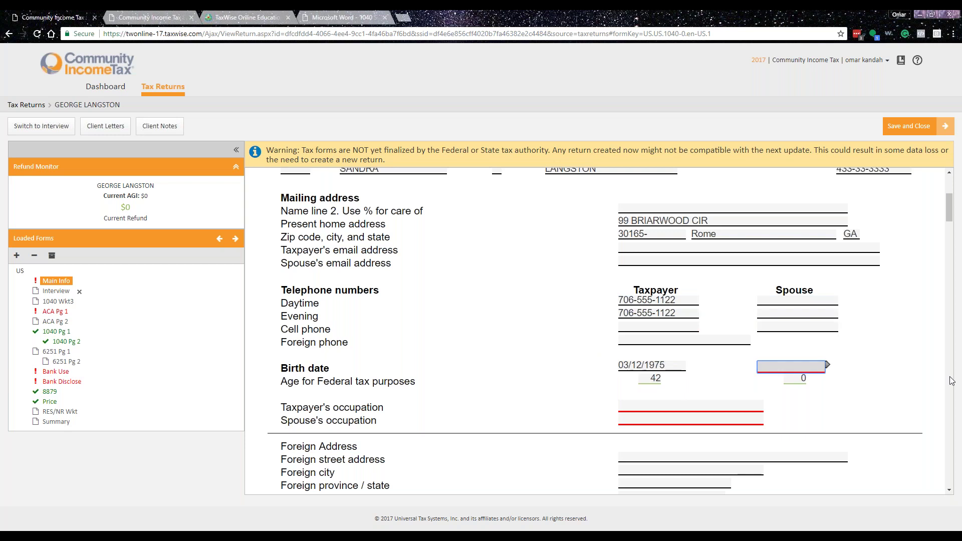
text(09/27/1980)
key(Tab)
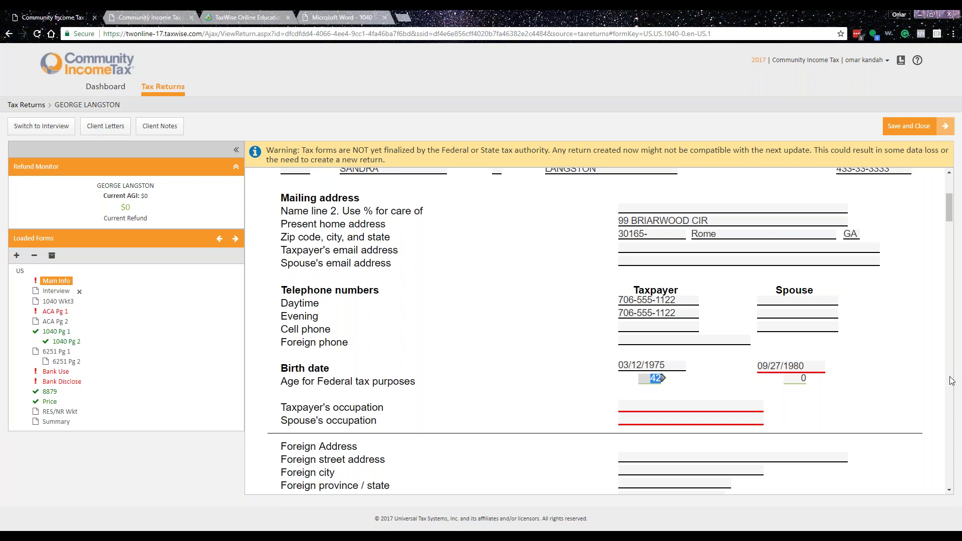
click(692, 404)
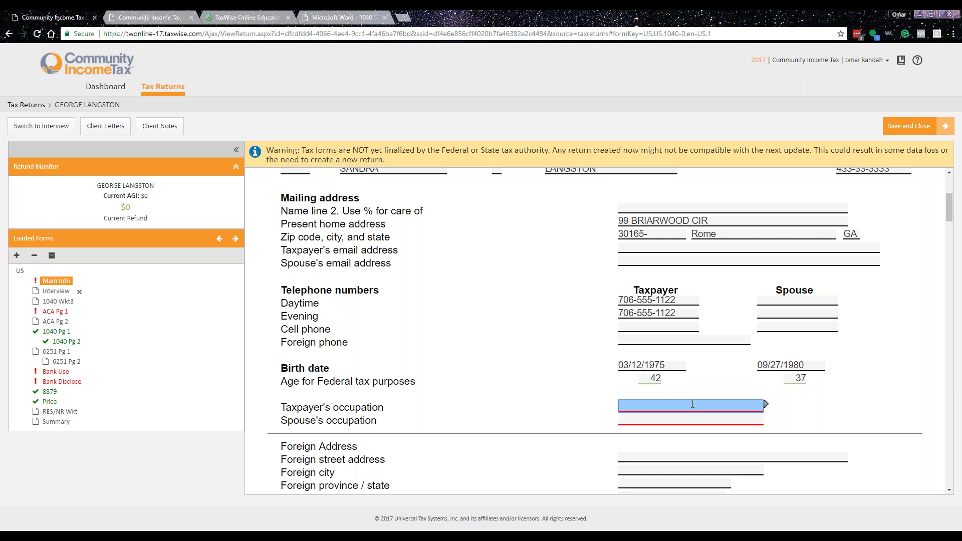
text(CONSTRUCTION)
key(Tab)
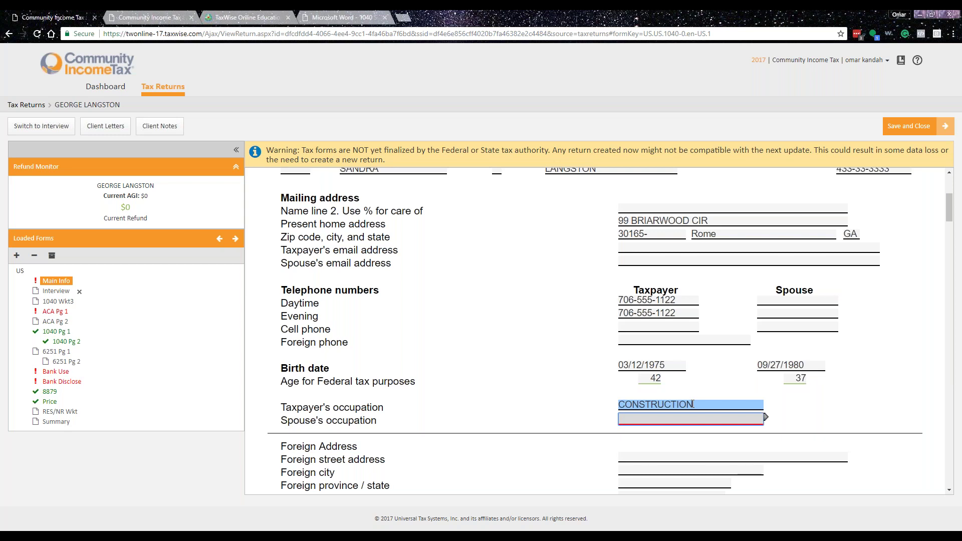
- Set the spouse's occupation to LEGAL AID and choose Married filing jointly
text(LEGAL AID)
key(Tab)
scroll(566, 406, down, 6)
scroll(567, 406, down, 4)
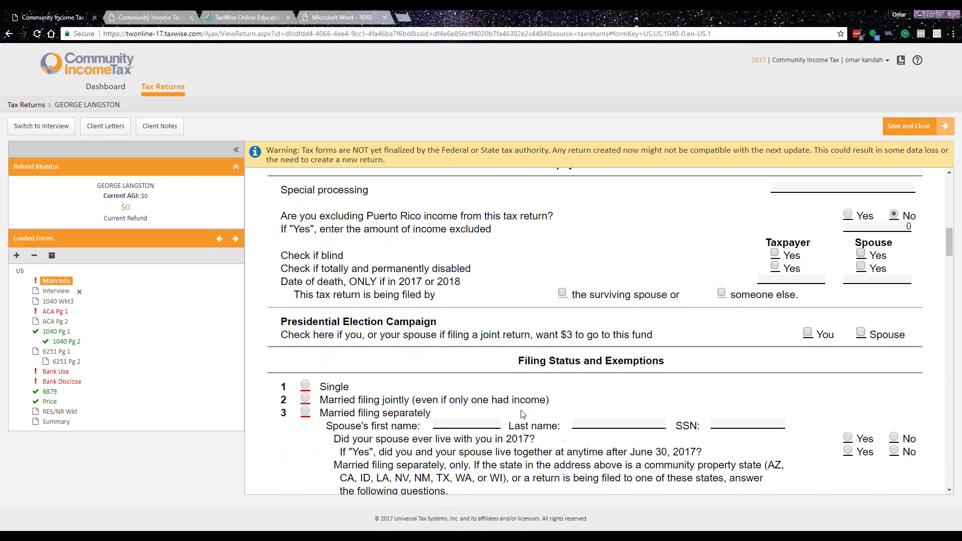
scroll(347, 386, down, 1)
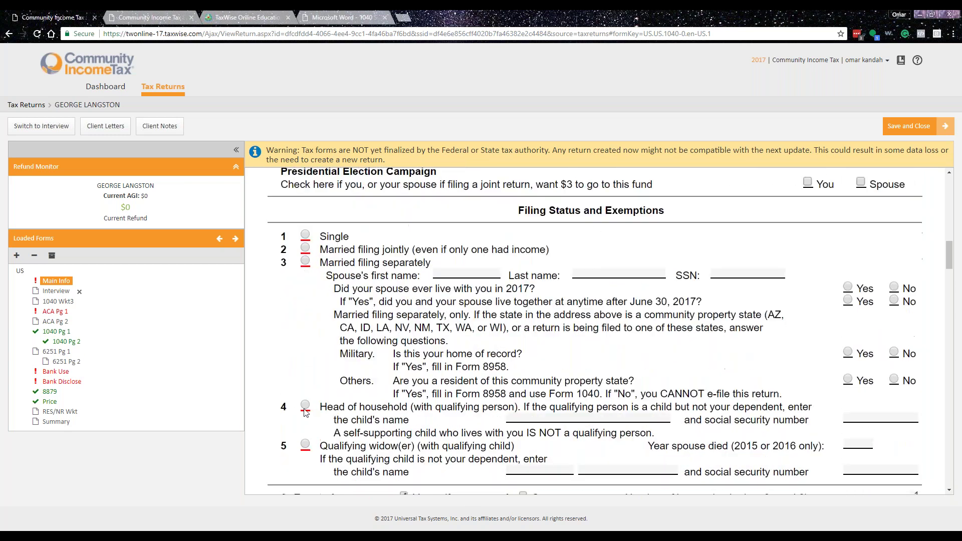
click(306, 247)
- Enter the first dependent's name, birth date 12/20/2008 and SSN
scroll(425, 349, down, 7)
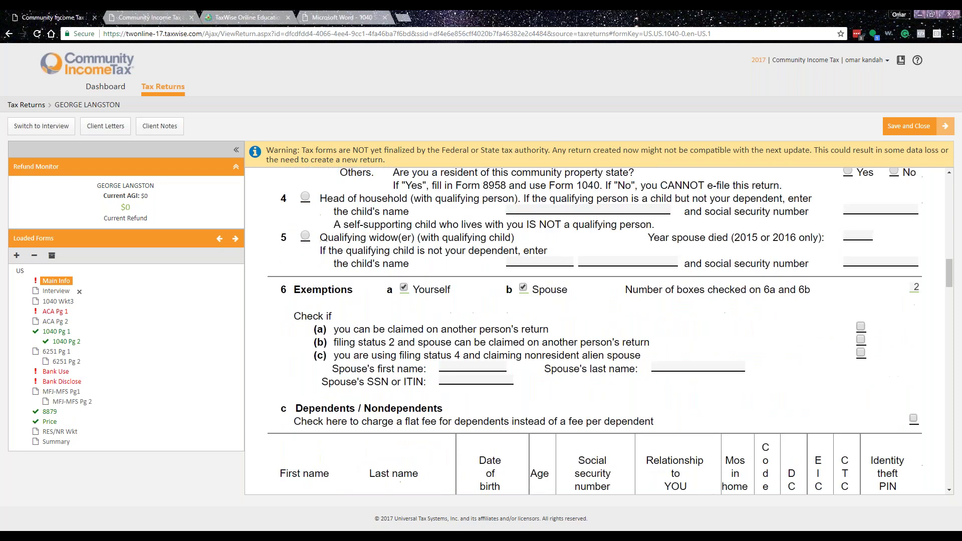
click(322, 367)
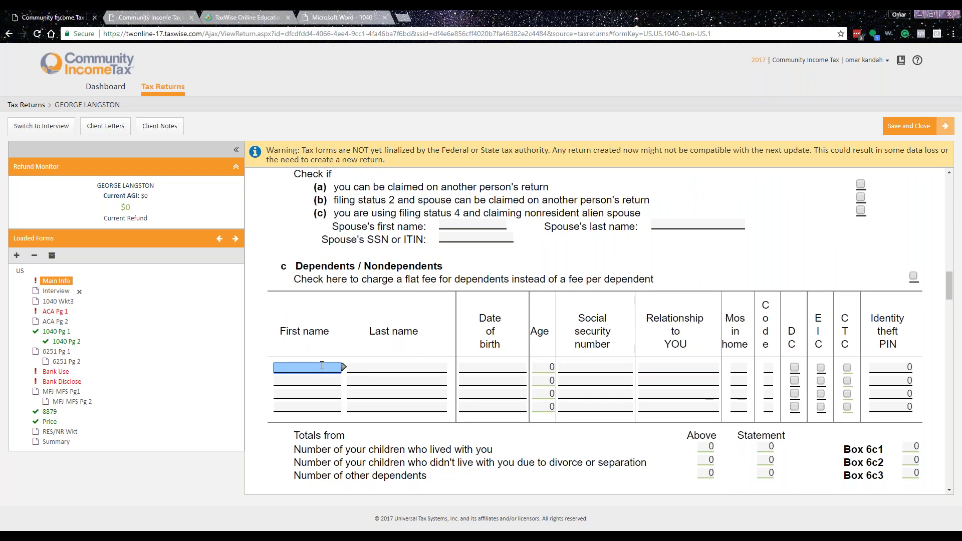
key(Tab)
key(Tab)
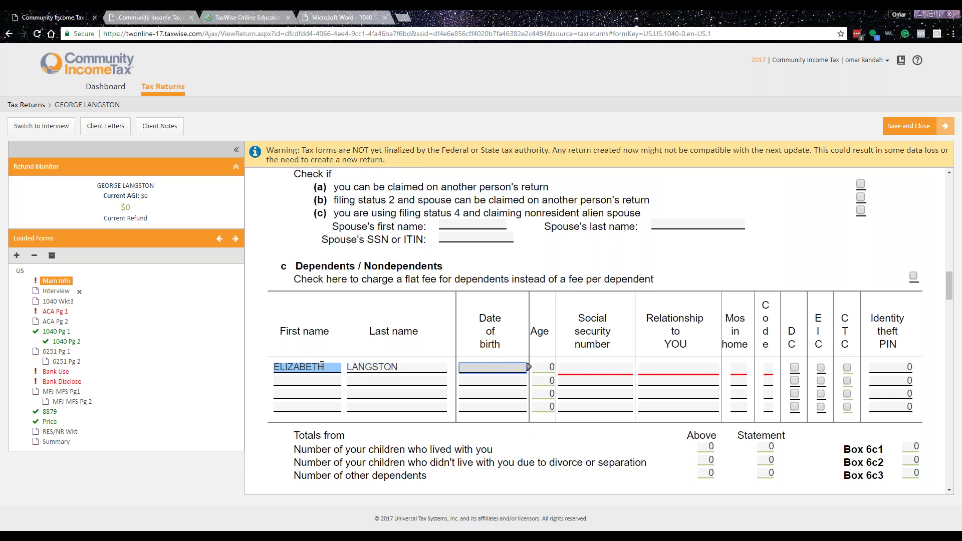
text(12/20/2008)
key(Tab)
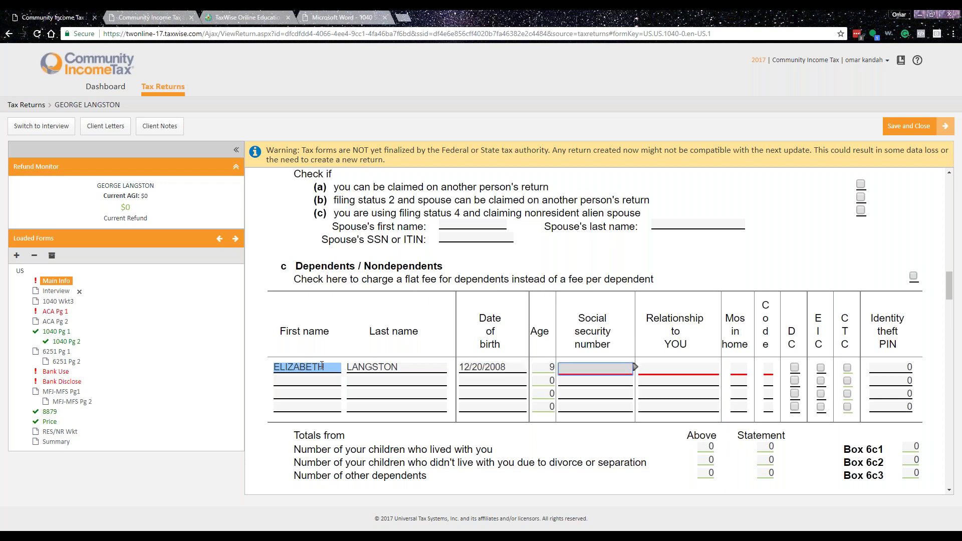
text(445-55-5555)
key(Tab)
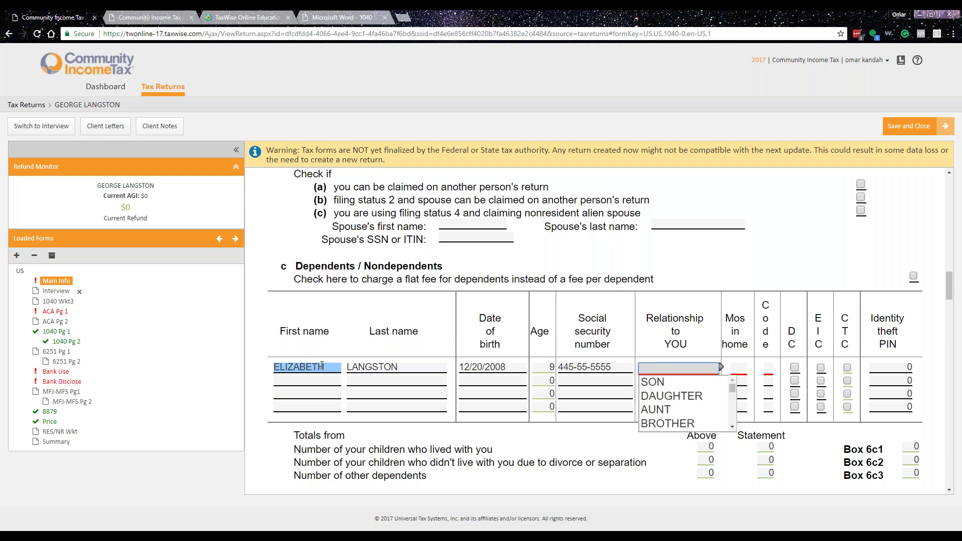
- Make the dependent a DAUGHTER, 12 months in home, code 1, with DC and EIC checked
key(Down)
key(Down)
key(Tab)
key(Down)
key(Tab)
key(Down)
key(Tab)
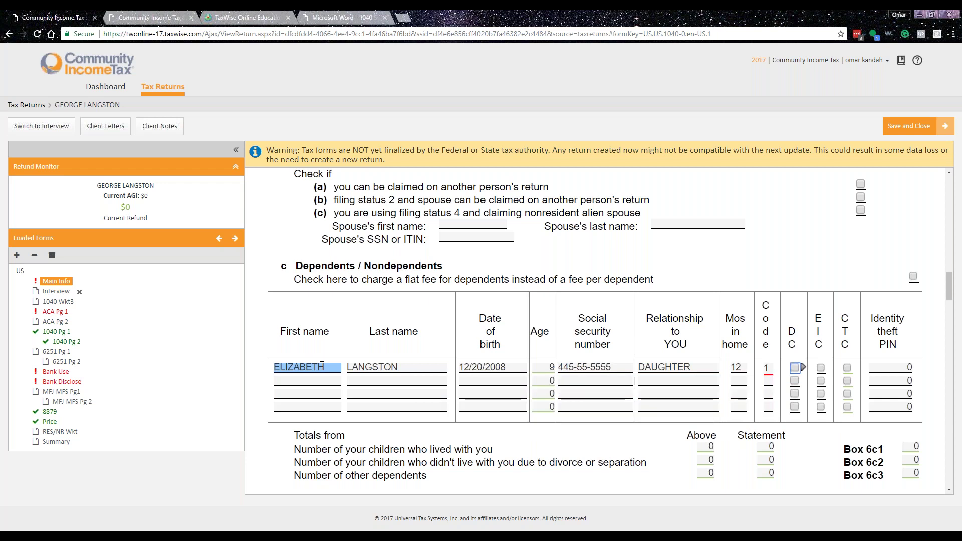
click(795, 367)
click(701, 396)
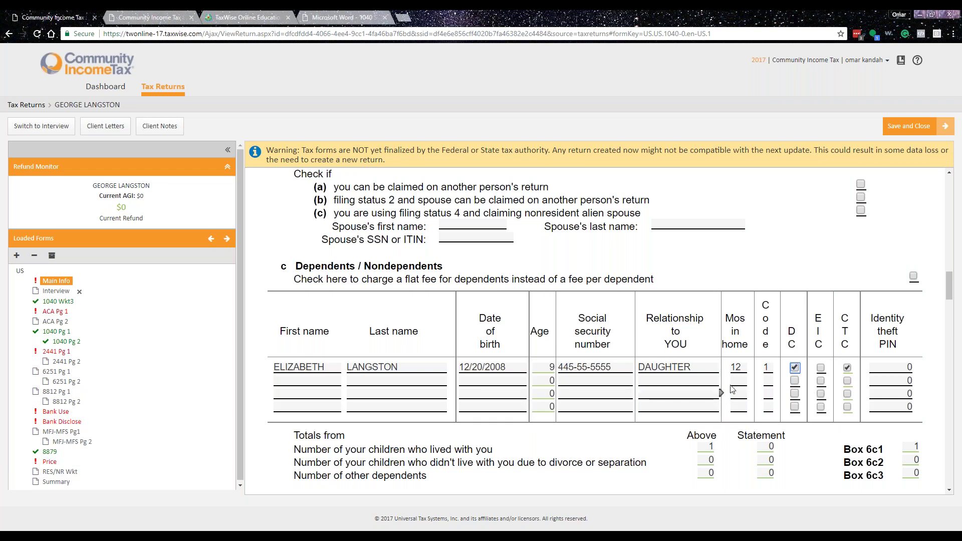
click(820, 367)
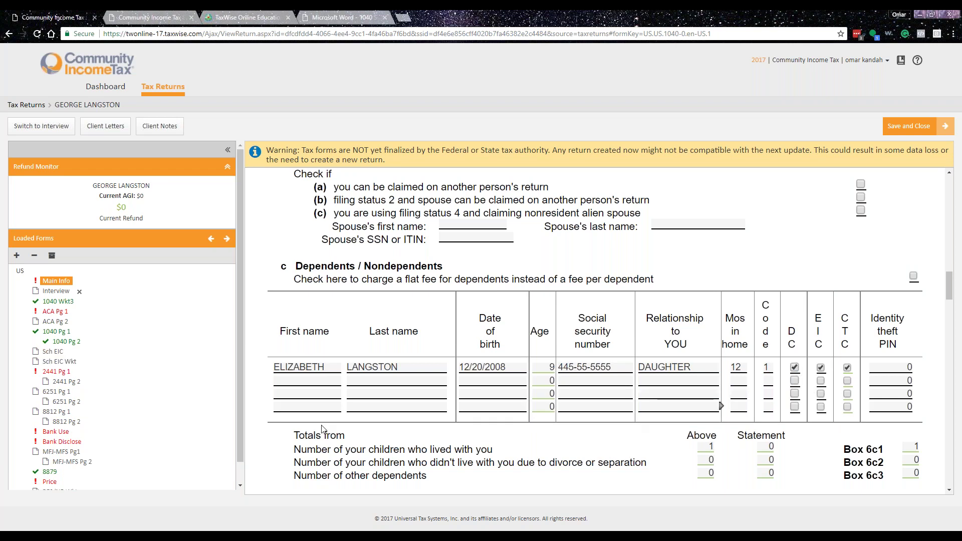
- Enter the second dependent's name, birth date 12/20/2008 and SSN
click(291, 380)
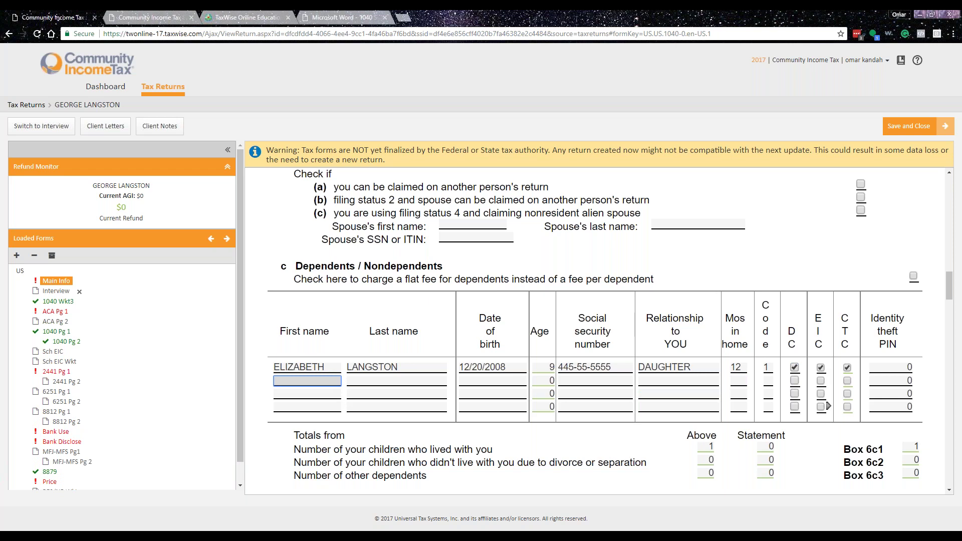
key(Tab)
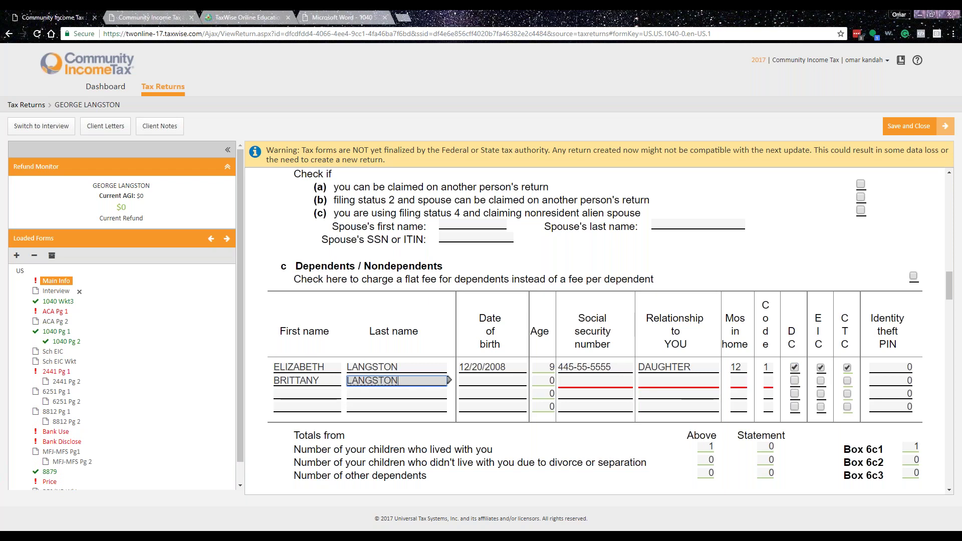
key(Tab)
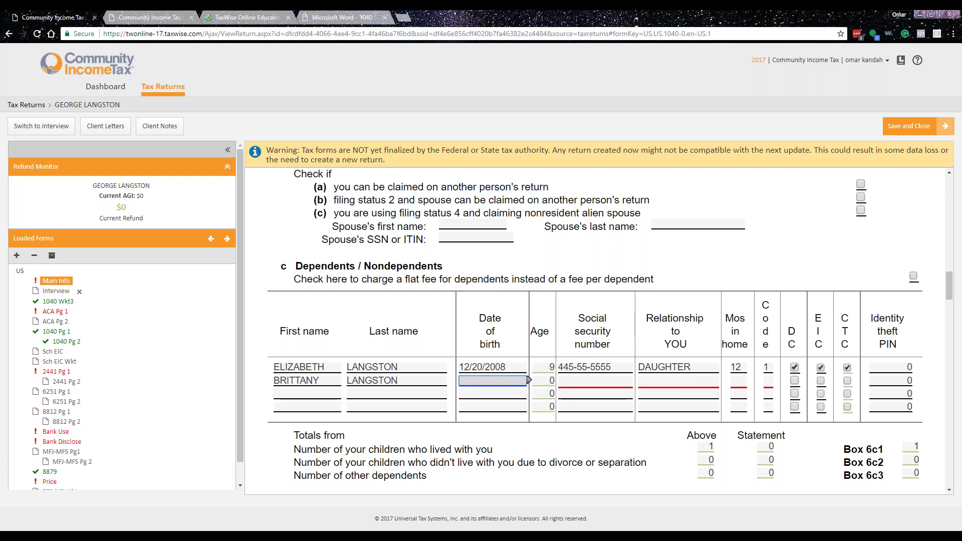
text(12/20/2008)
key(Tab)
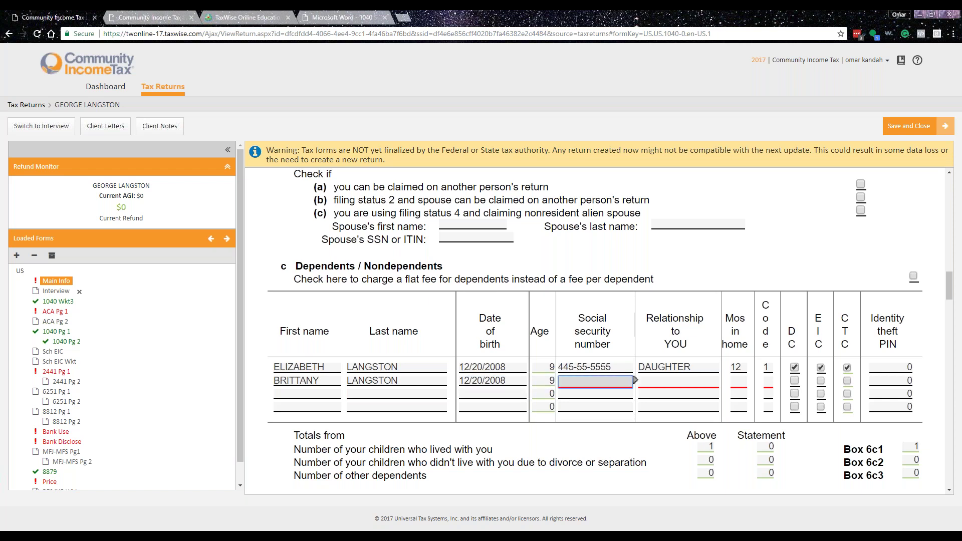
text(446-66-6666)
key(Tab)
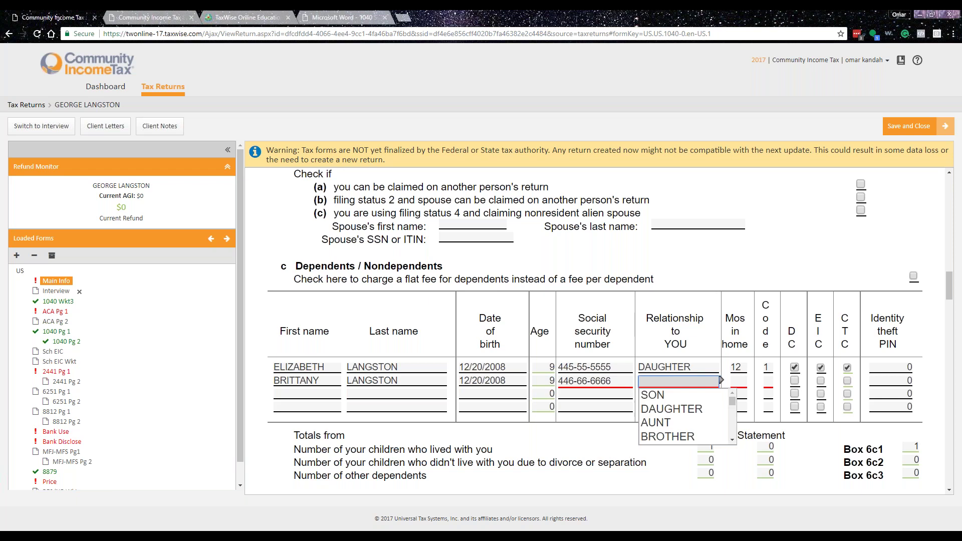
- Set relationship DAUGHTER, 12 months in home, code 1, and check DC, EIC and CTC
text(d)
key(Tab)
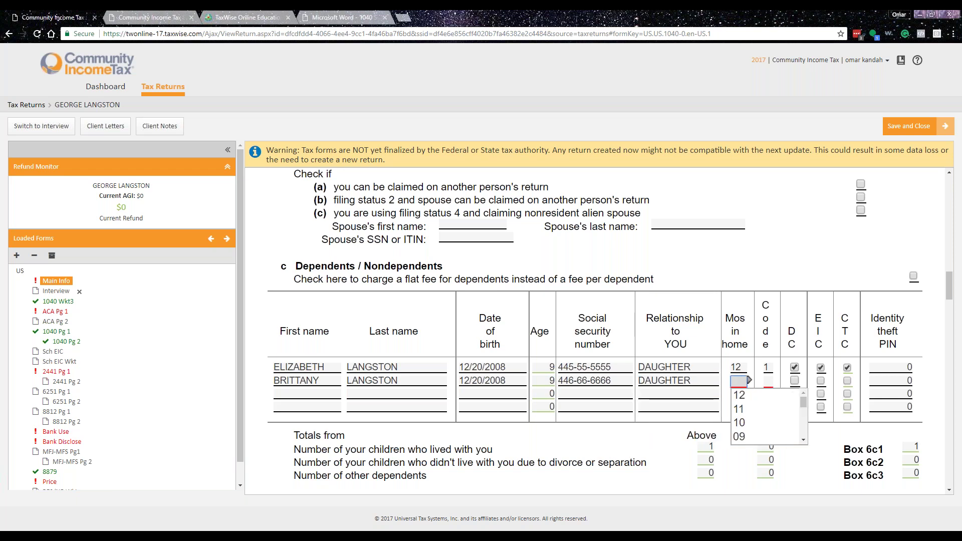
text(12)
key(Tab)
text(1)
key(Tab)
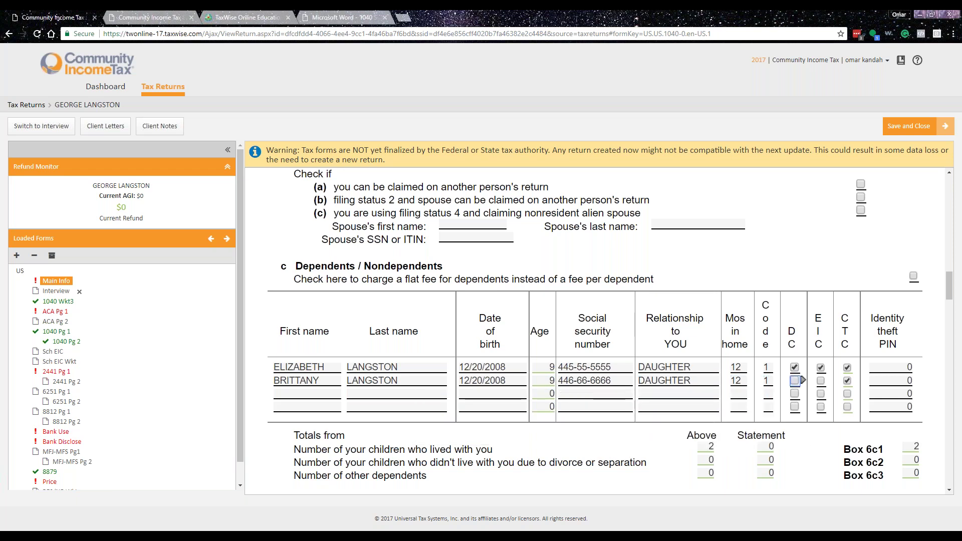
key(space)
key(Tab)
key(space)
- Select E-file ONLY as the return type
scroll(709, 359, down, 10)
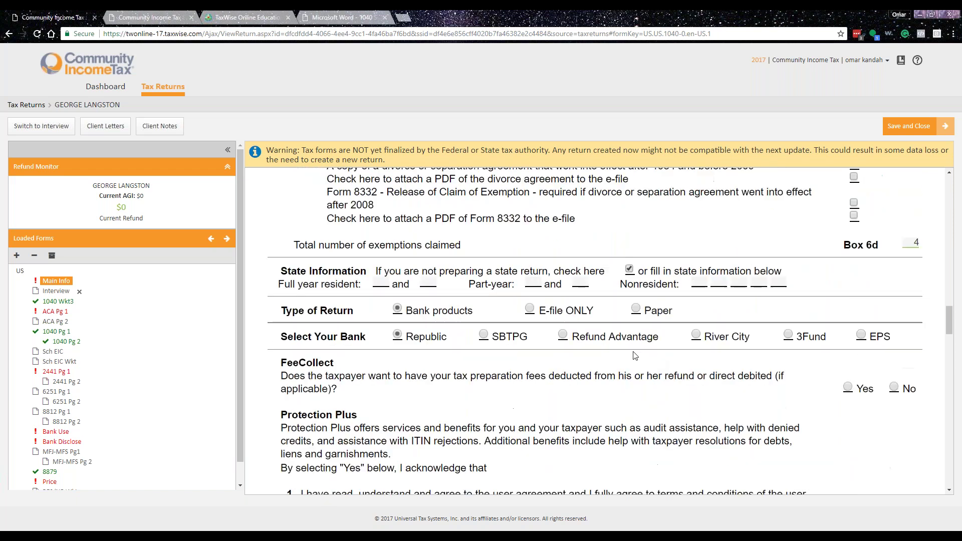
click(530, 309)
scroll(532, 311, down, 5)
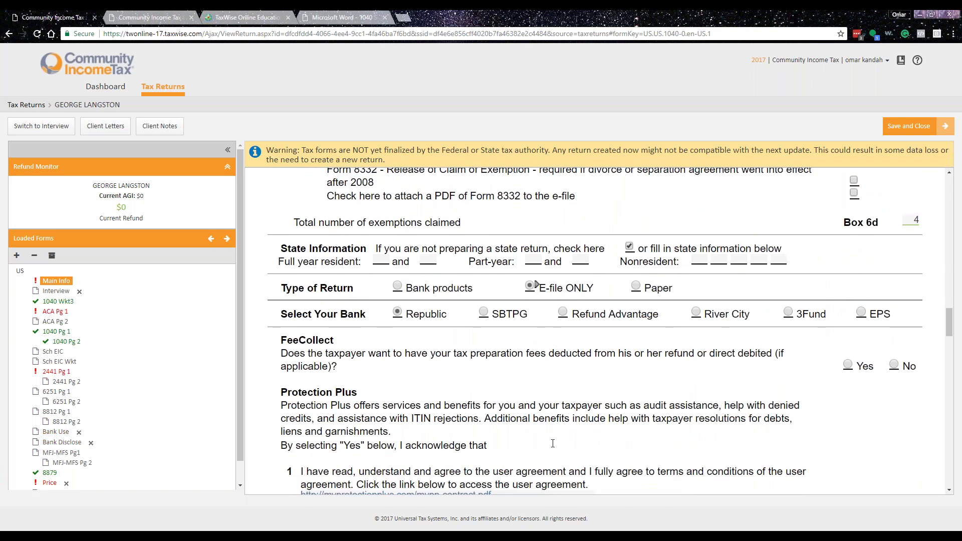
scroll(433, 429, down, 15)
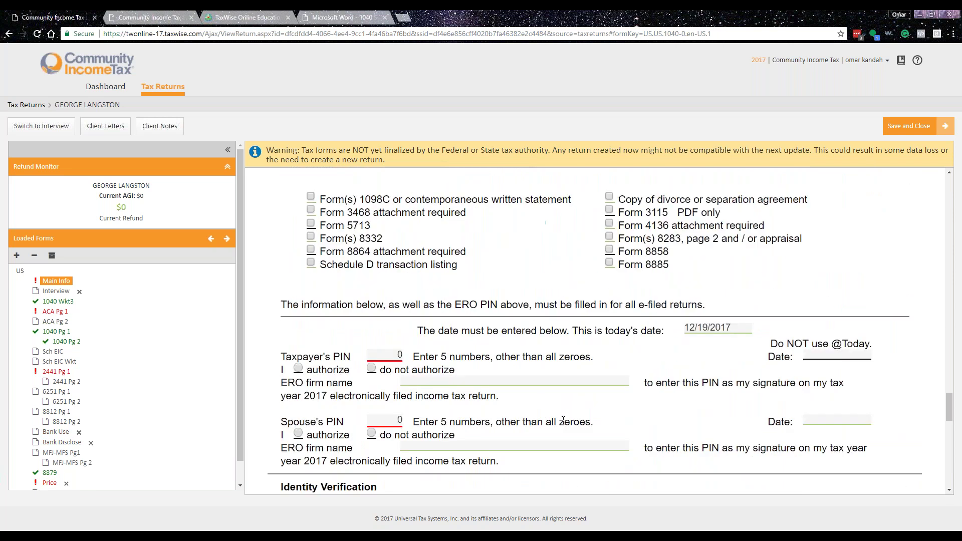
- Enter both spouses' signature PINs, date 12/19/2017, and authorize both PIN signatures
click(384, 355)
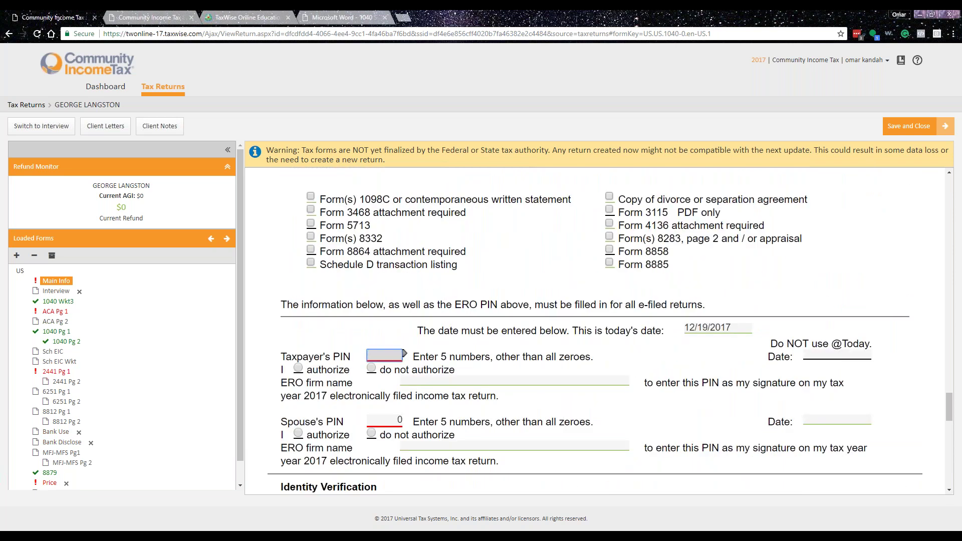
text(10005)
click(871, 355)
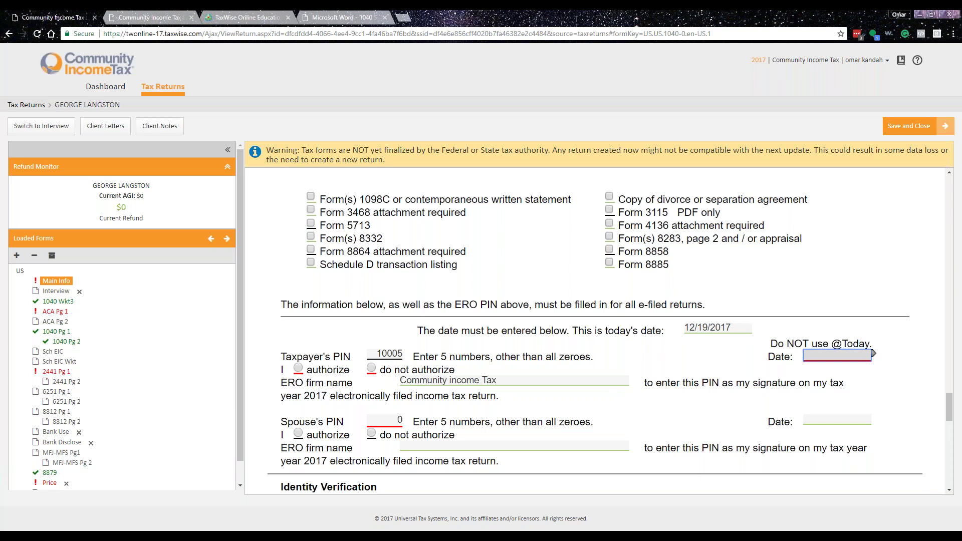
text(12/19/2017)
click(299, 369)
click(299, 433)
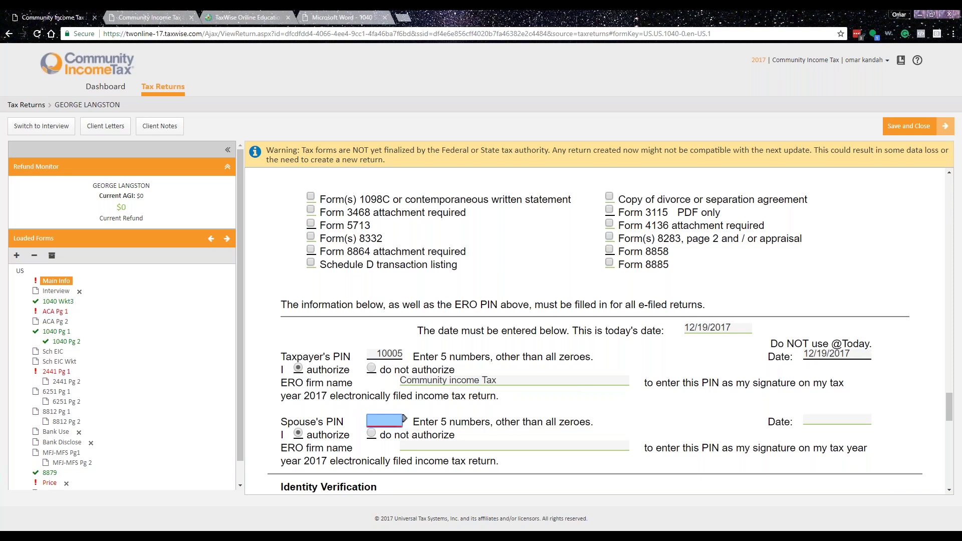
text(20005)
key(Return)
key(Return)
- Scroll past Identity Verification and open Add a Form from the Loaded Forms panel
scroll(637, 409, down, 5)
scroll(637, 409, down, 5)
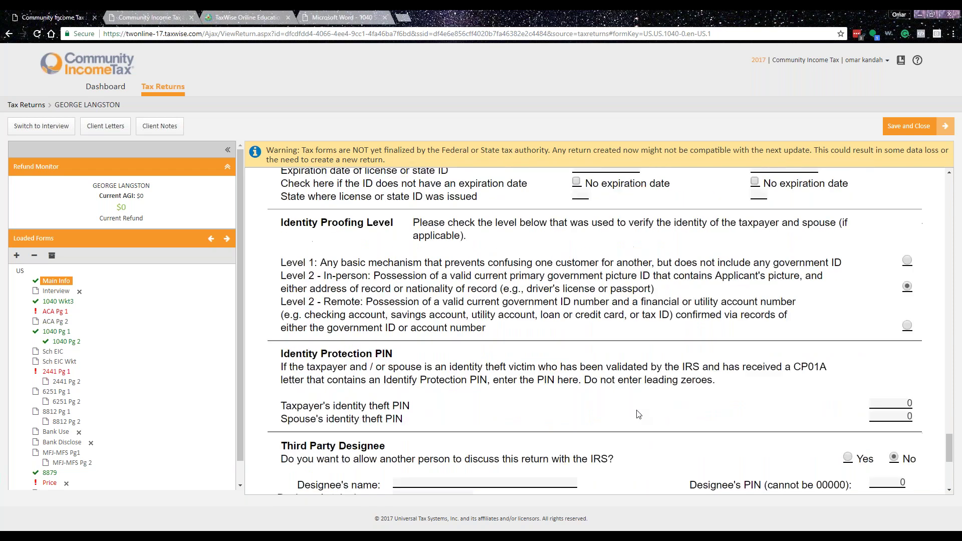
scroll(429, 403, up, 3)
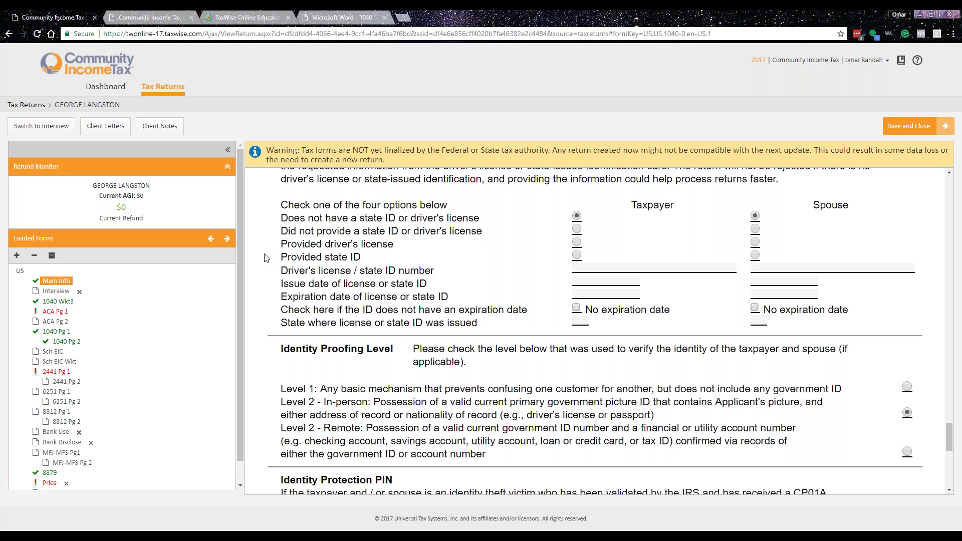
click(16, 255)
- Add a spouse W-2 using the taxpayer's address and enter the ROME-FLOYD COUNTY LIBRARY employer ID
text(W2)
click(391, 256)
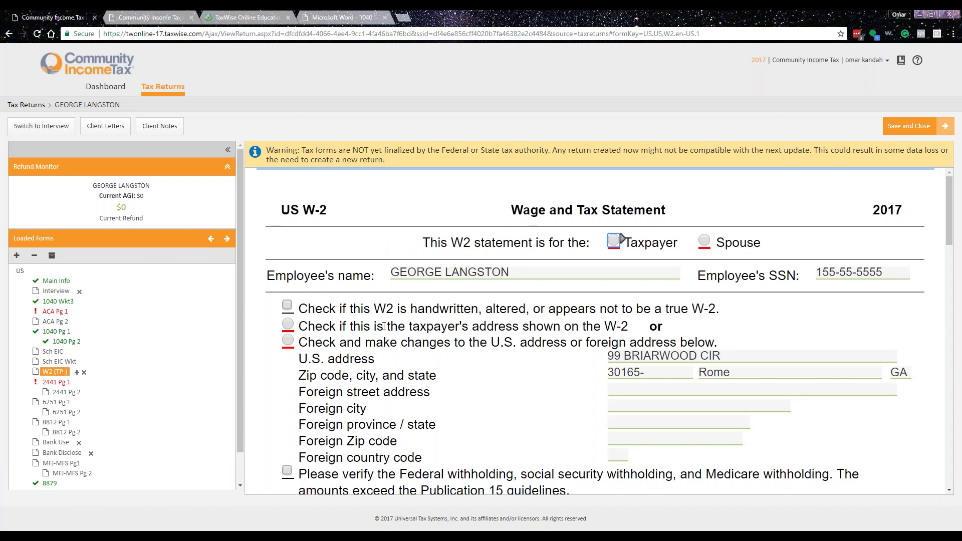
key(Right)
click(288, 324)
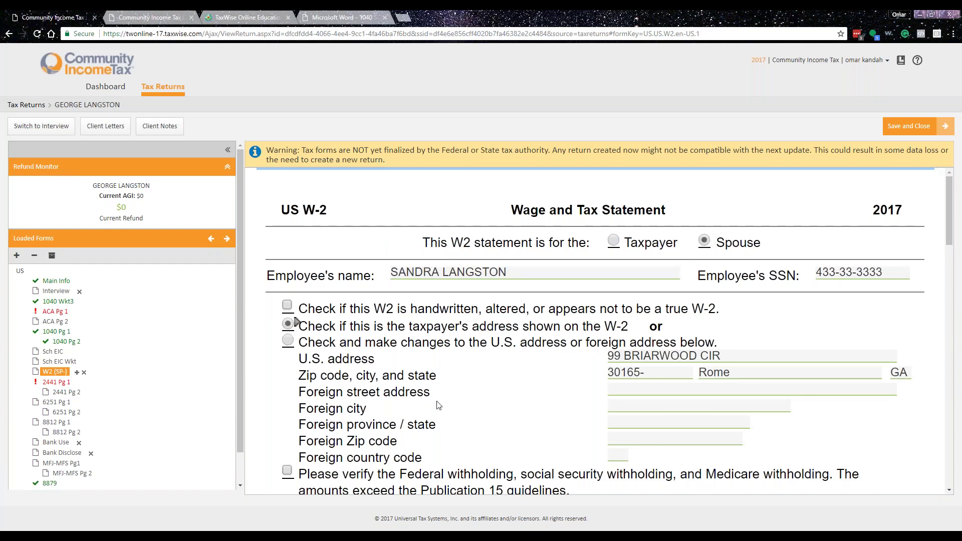
scroll(438, 405, down, 5)
click(412, 341)
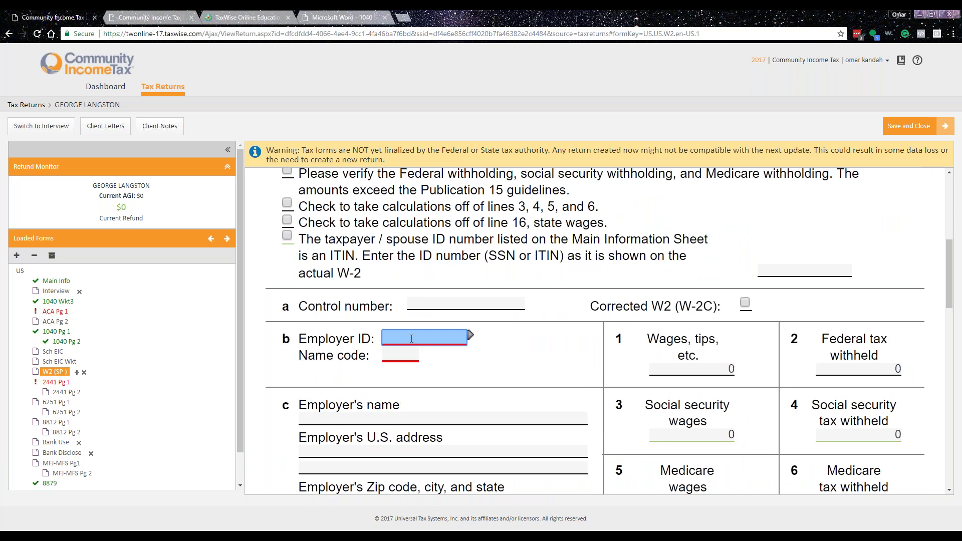
text(5-4444444)
key(Tab)
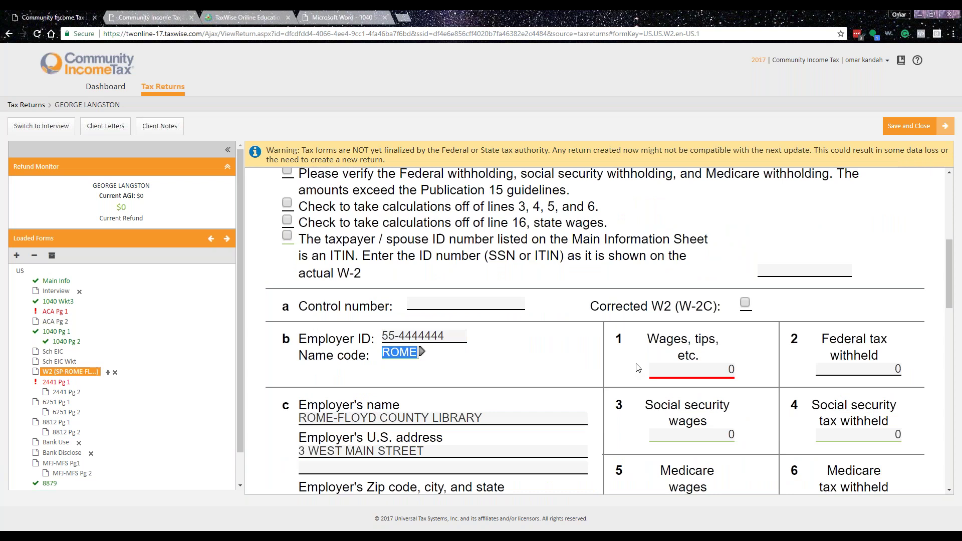
- Enter wages 22411.86 and federal withholding 1844.85, and mark the amounts verified
click(673, 368)
text(22411.86)
key(Tab)
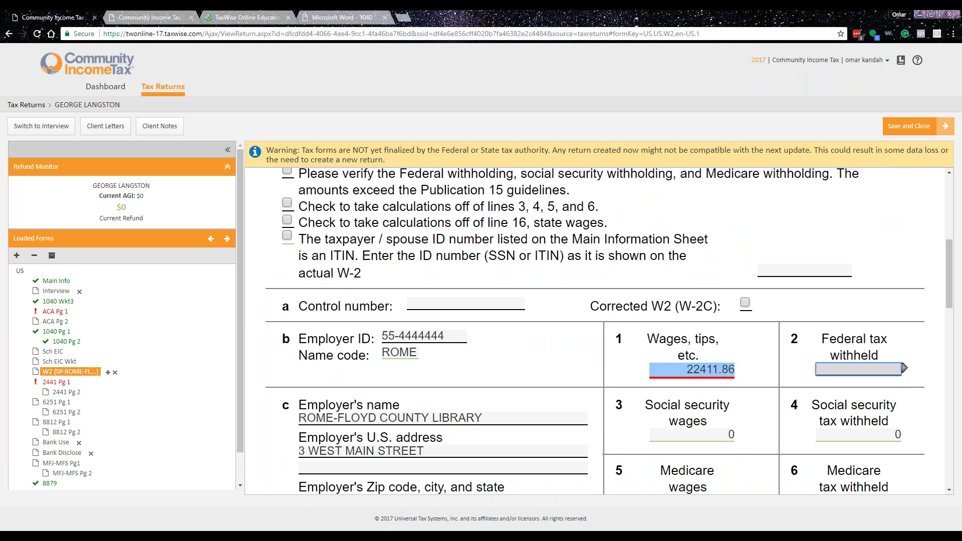
text(1844.85)
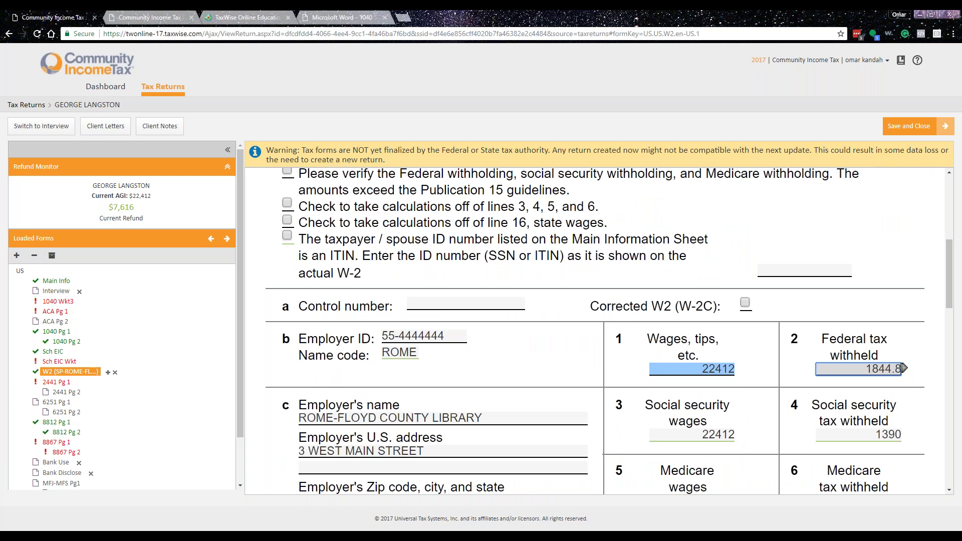
key(Tab)
scroll(494, 391, down, 7)
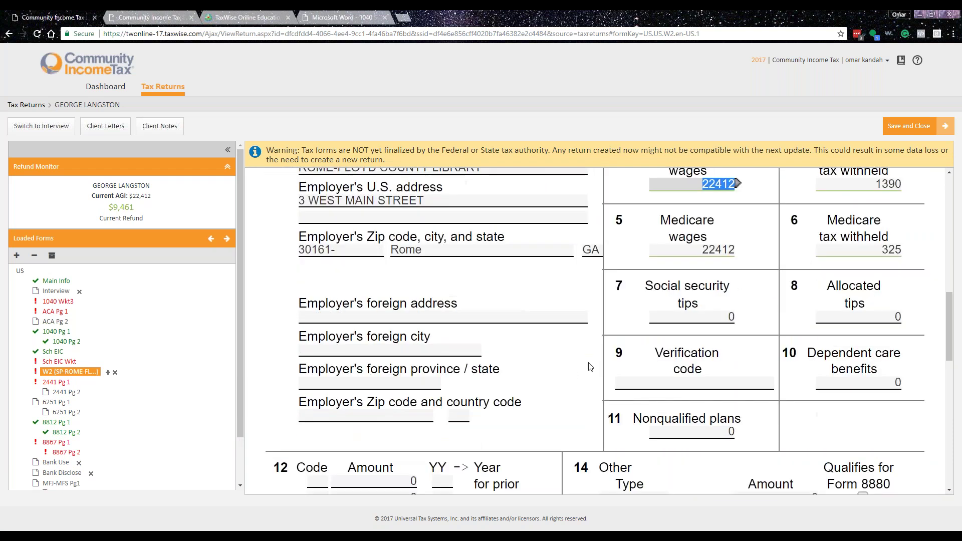
scroll(587, 365, down, 5)
scroll(565, 367, up, 9)
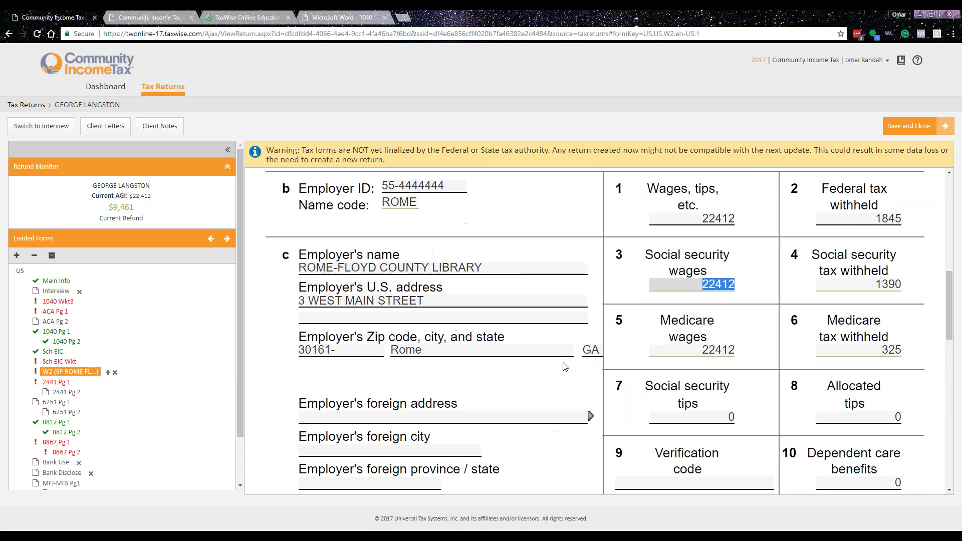
scroll(566, 367, up, 5)
click(287, 269)
- Enter box 12 code DD with amount 8422.35
scroll(508, 325, down, 5)
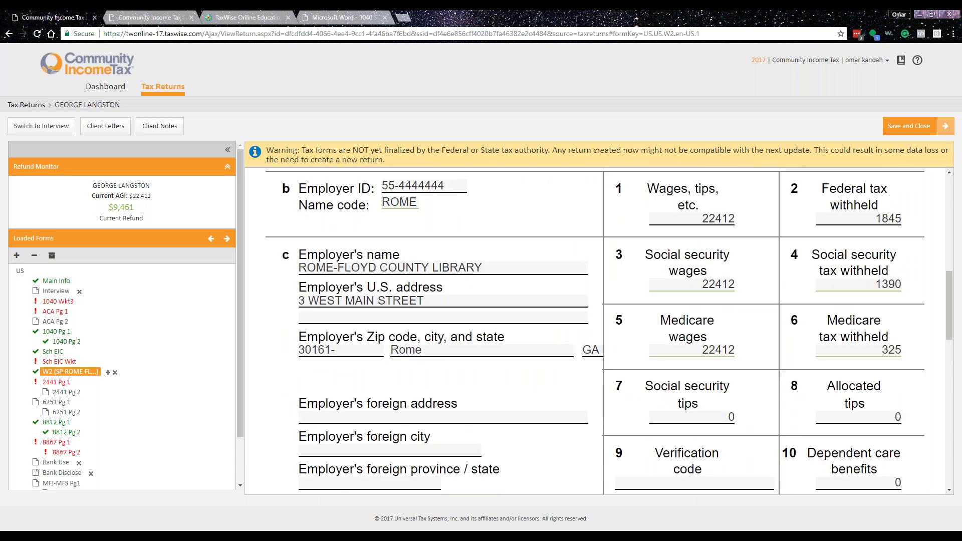
scroll(594, 330, down, 5)
click(318, 331)
text(DD)
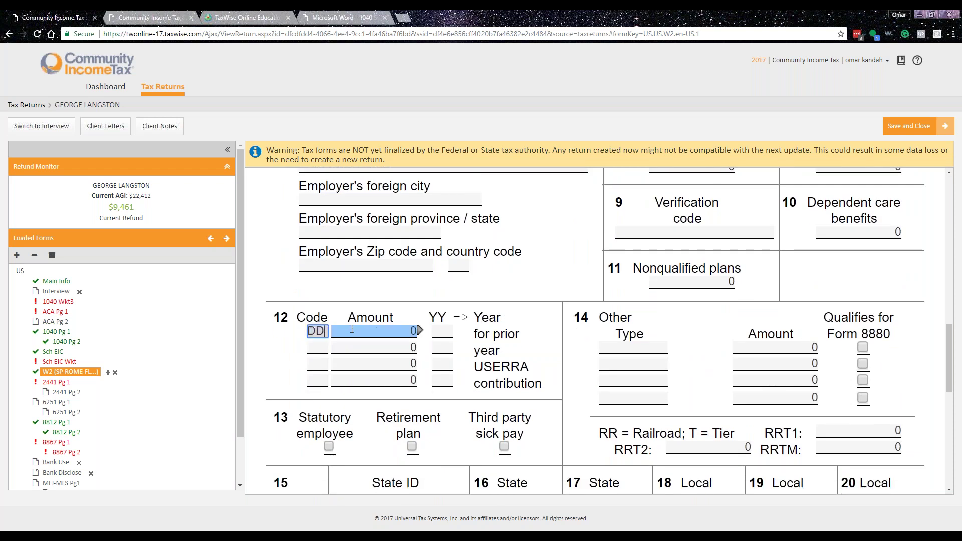
key(Tab)
text(8422.35)
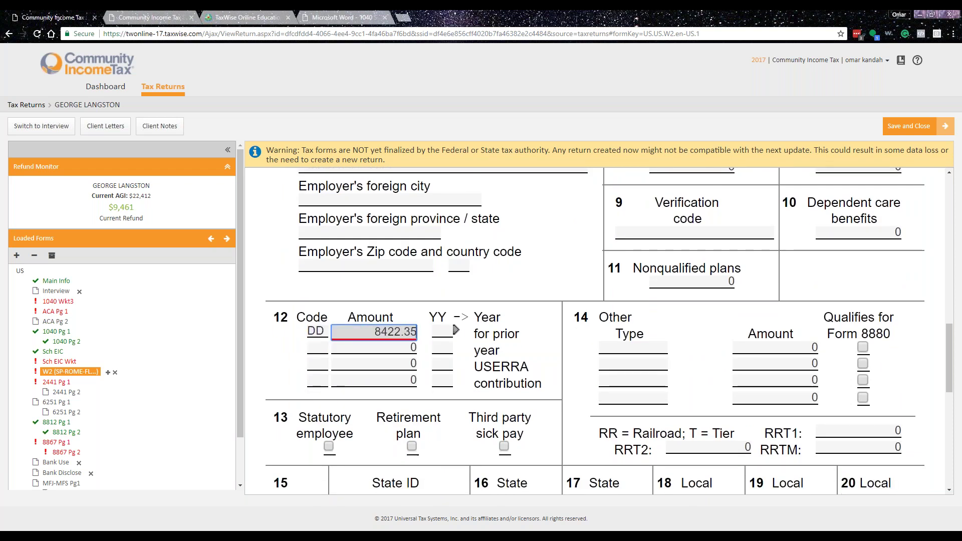
key(Tab)
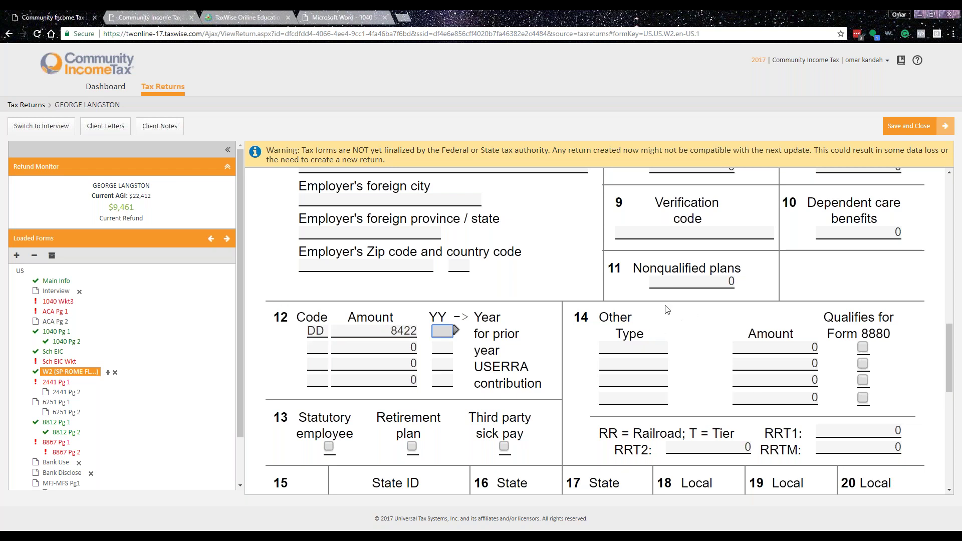
scroll(504, 382, up, 5)
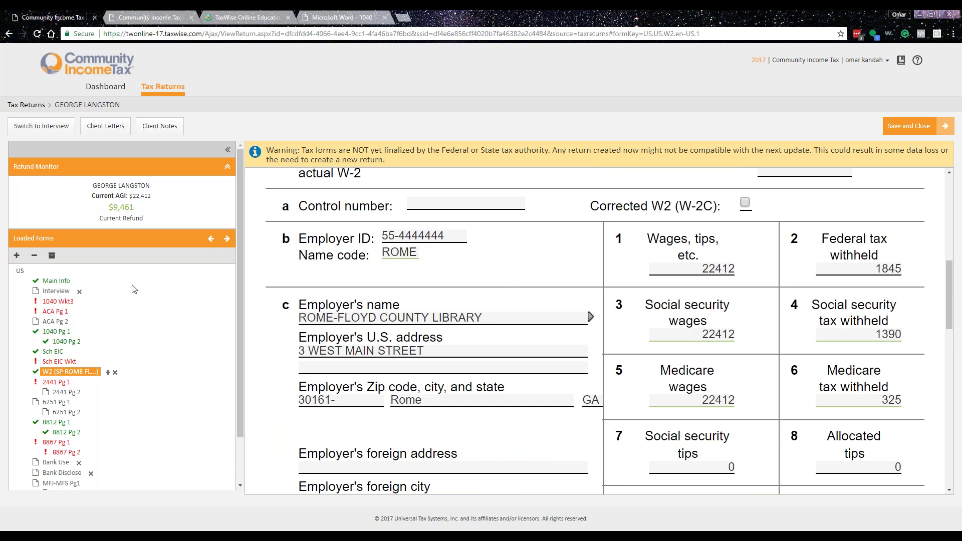
- Add a 1099 MISC form to the return
click(16, 255)
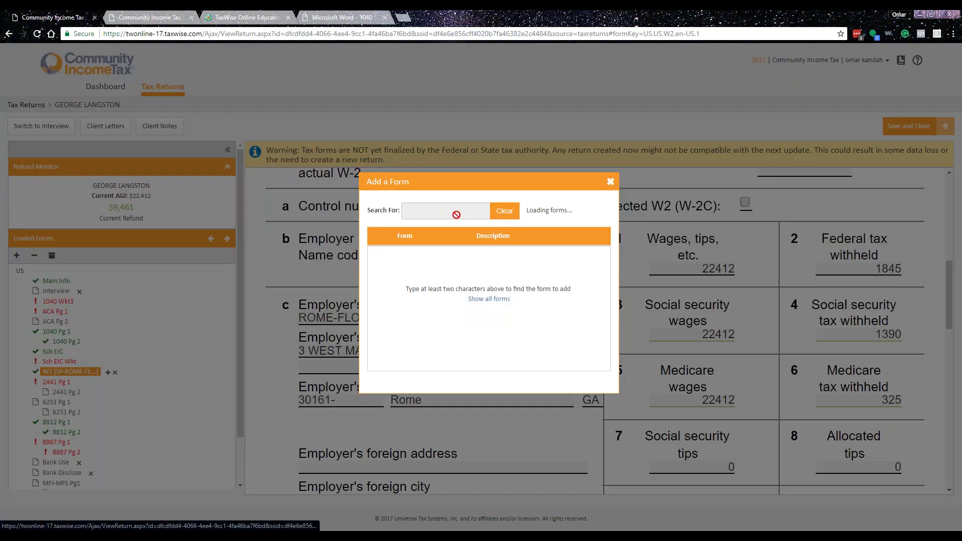
text(1099)
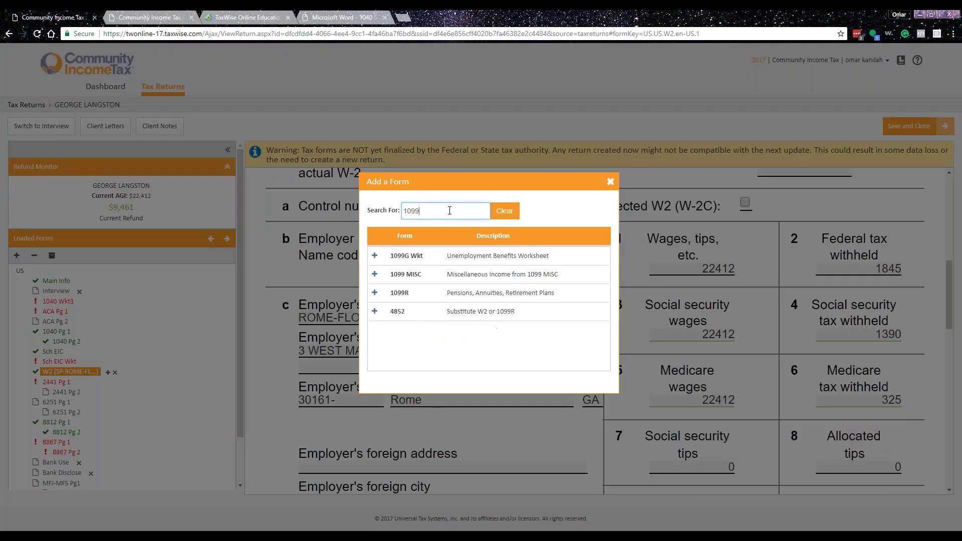
click(451, 274)
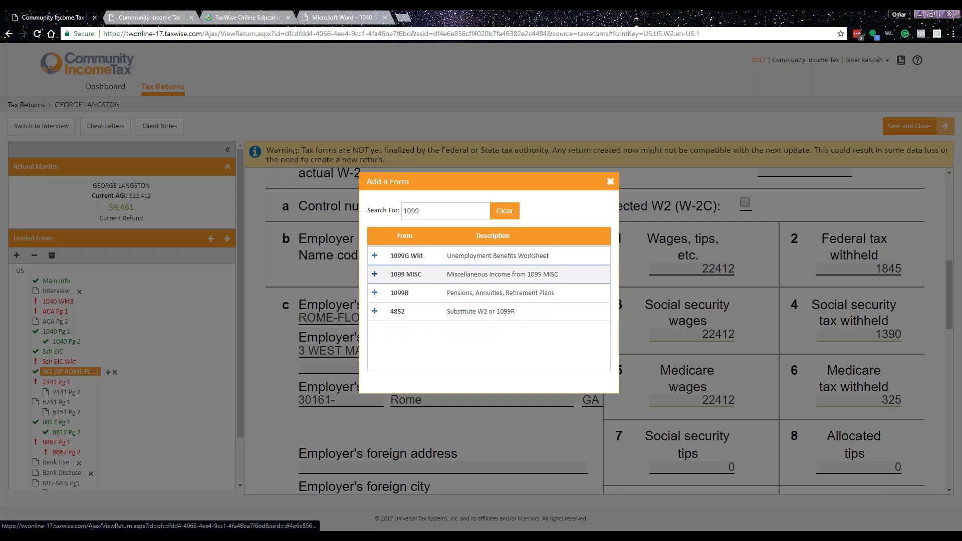
double_click(466, 274)
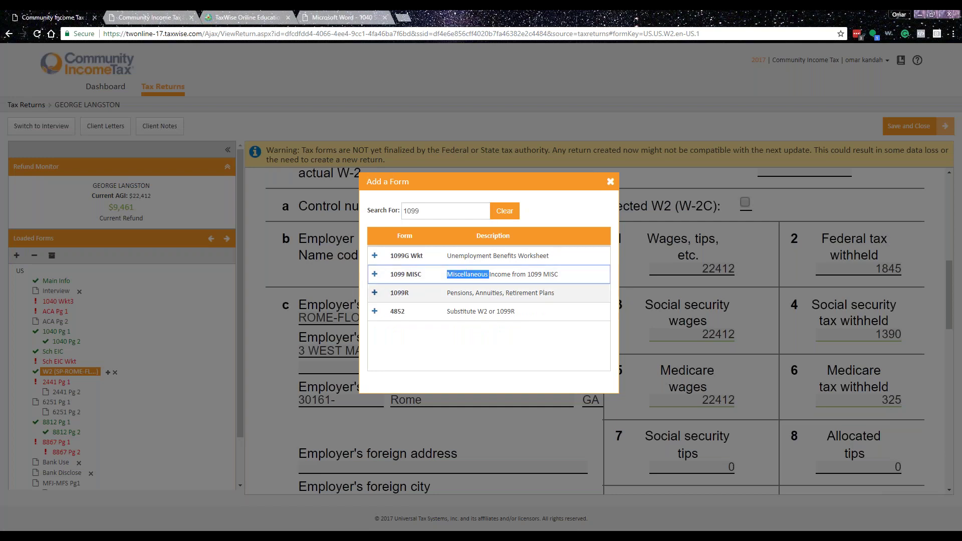
click(374, 274)
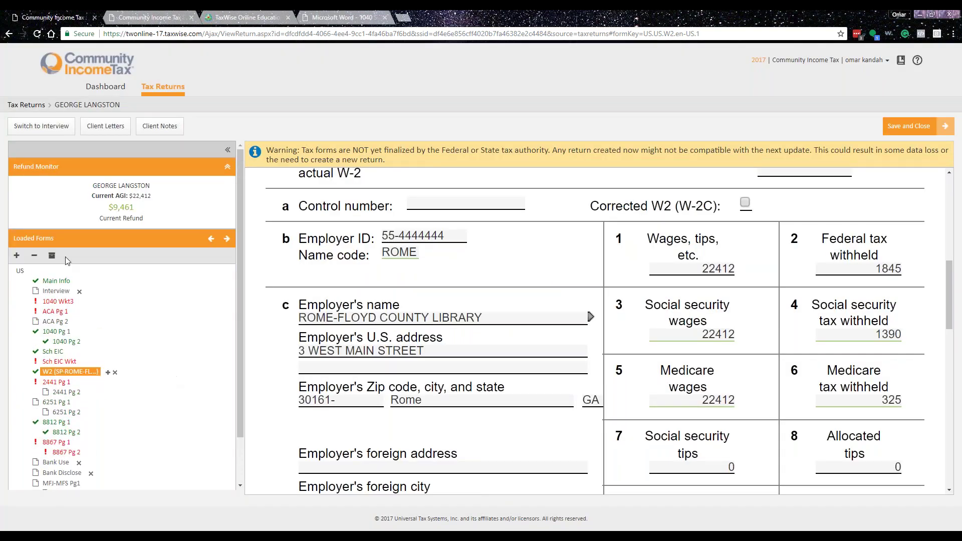
- Add Schedule C-EZ for the taxpayer from the form search results
click(16, 255)
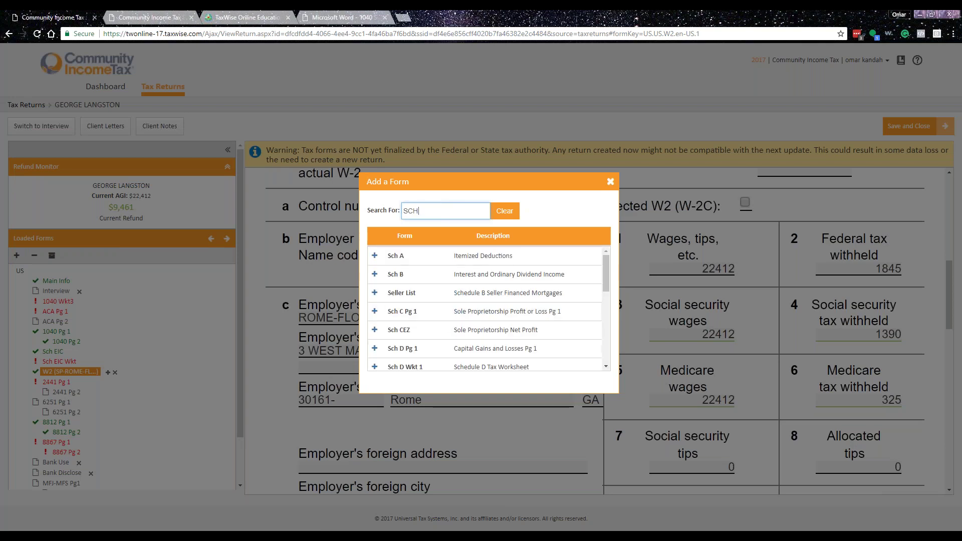
click(385, 332)
click(375, 330)
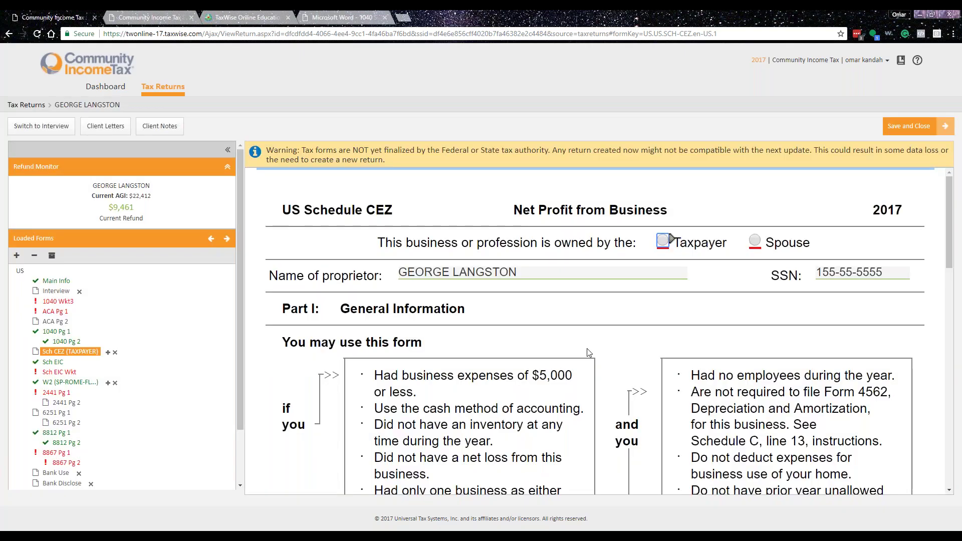
- Enter business CONSTRUCTION with code 111111 and answer No to the 1099 payments question
scroll(587, 347, down, 7)
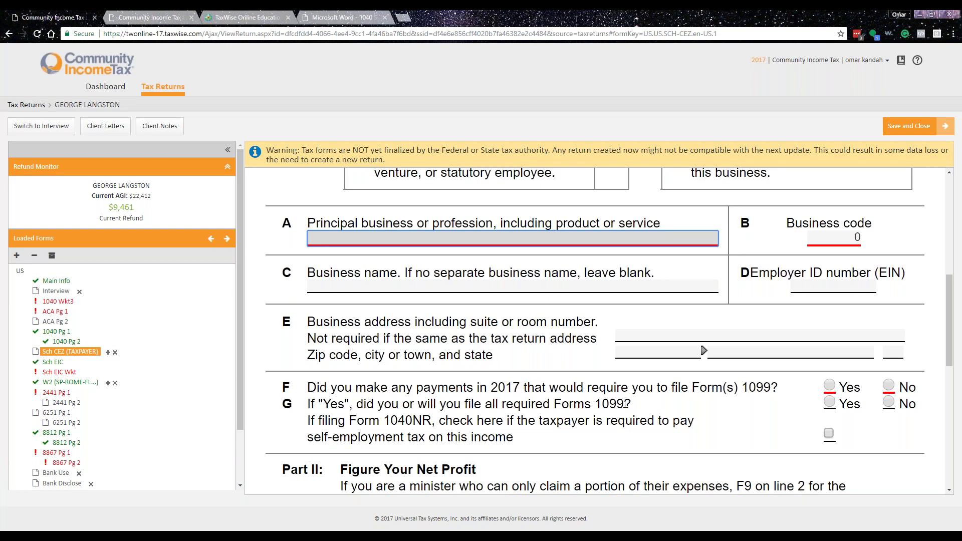
text(CONSTRUCTION)
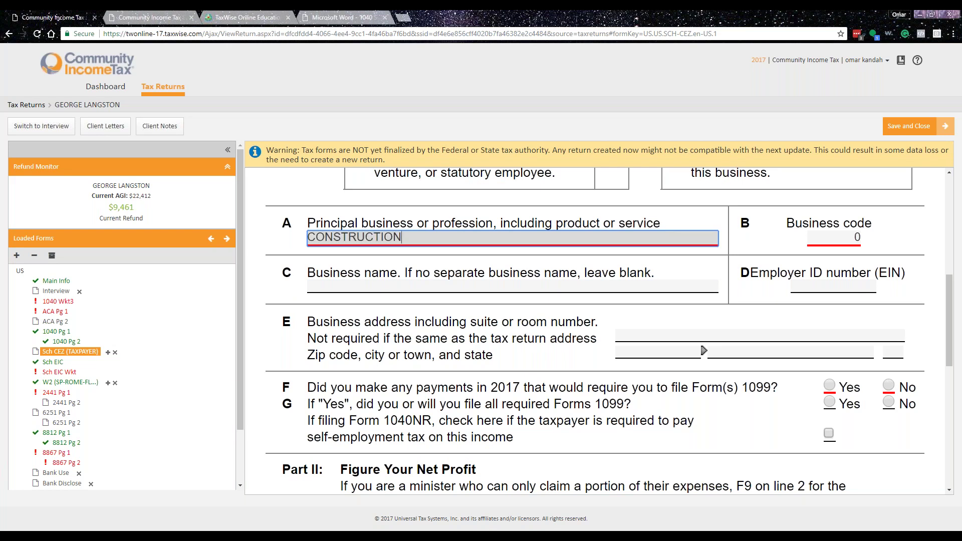
key(Tab)
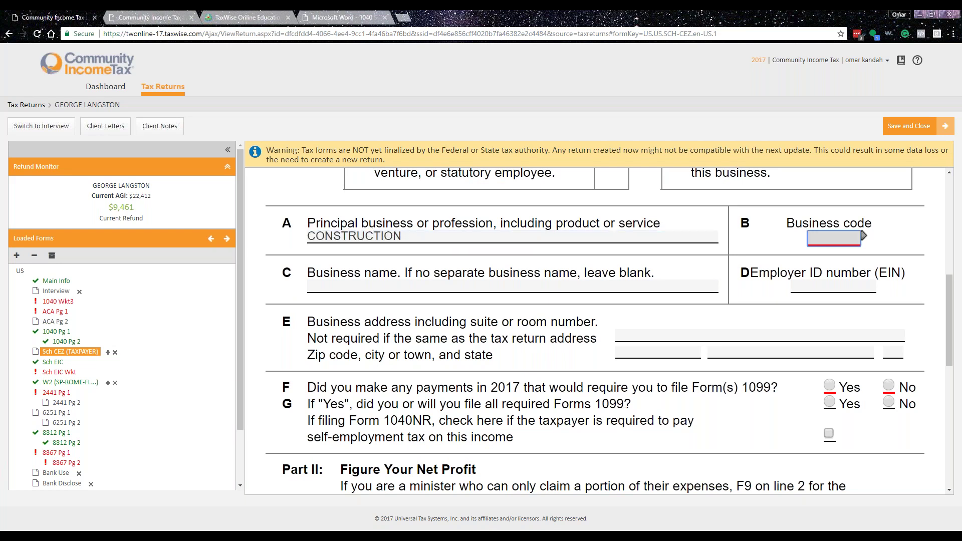
key(Tab)
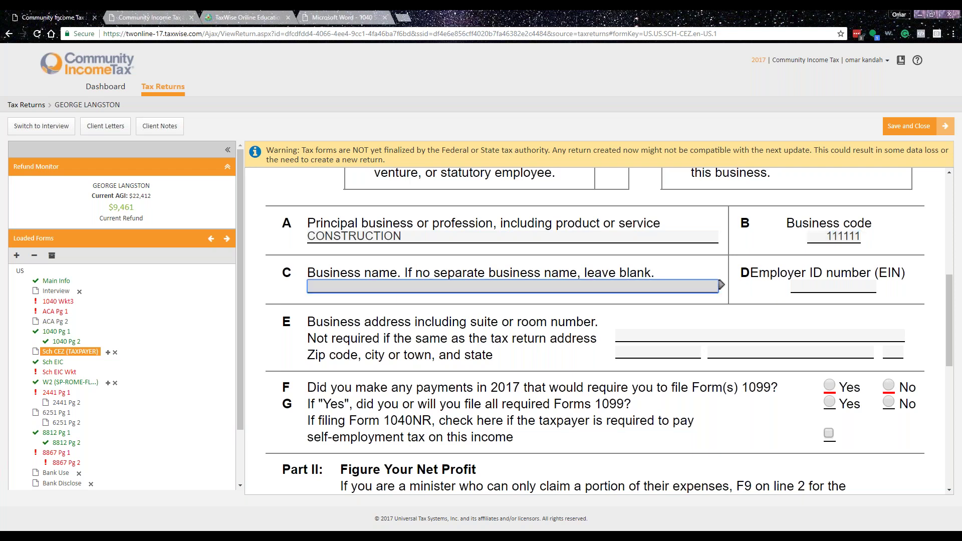
scroll(536, 385, down, 5)
scroll(751, 301, up, 2)
click(888, 234)
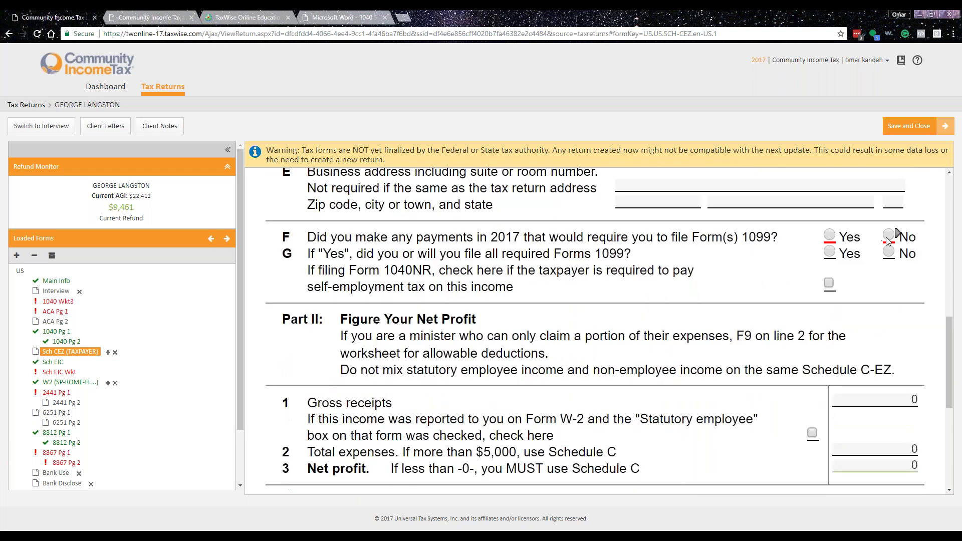
- Start linking line 1 gross receipts to a new supporting form
scroll(852, 351, down, 1)
click(860, 349)
mouse_move(921, 348)
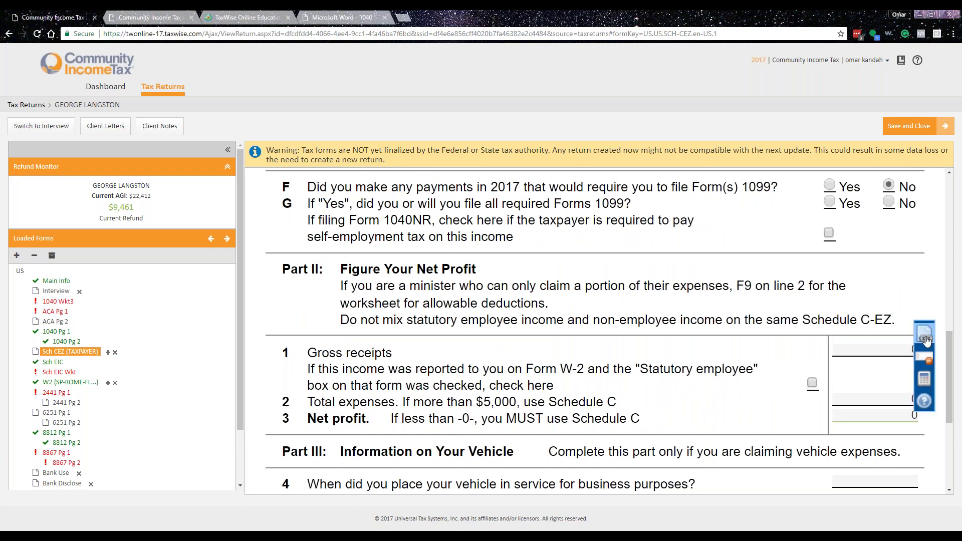
click(927, 340)
- Create a linked taxpayer 1099-MISC and enter the payer's EIN so ROCK BUILT's details fill in
click(450, 274)
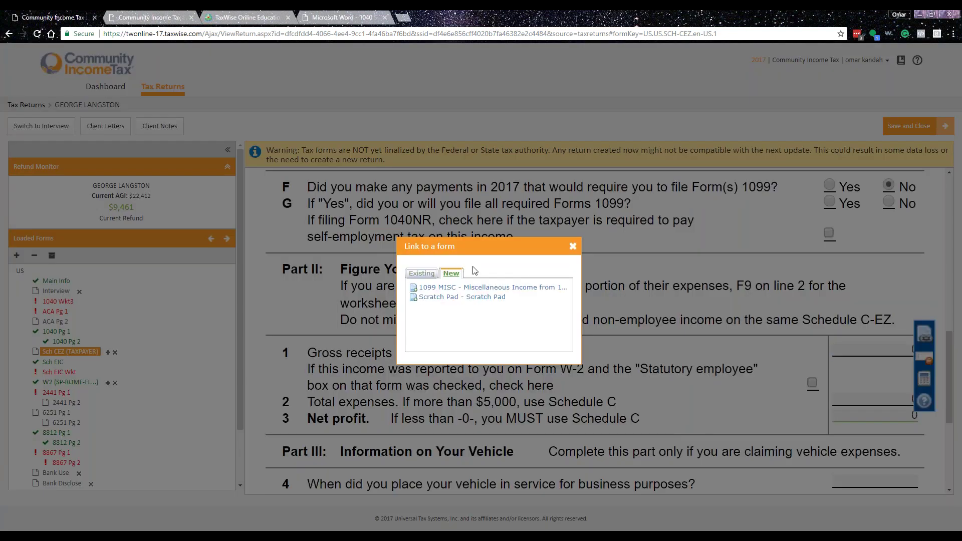
click(436, 288)
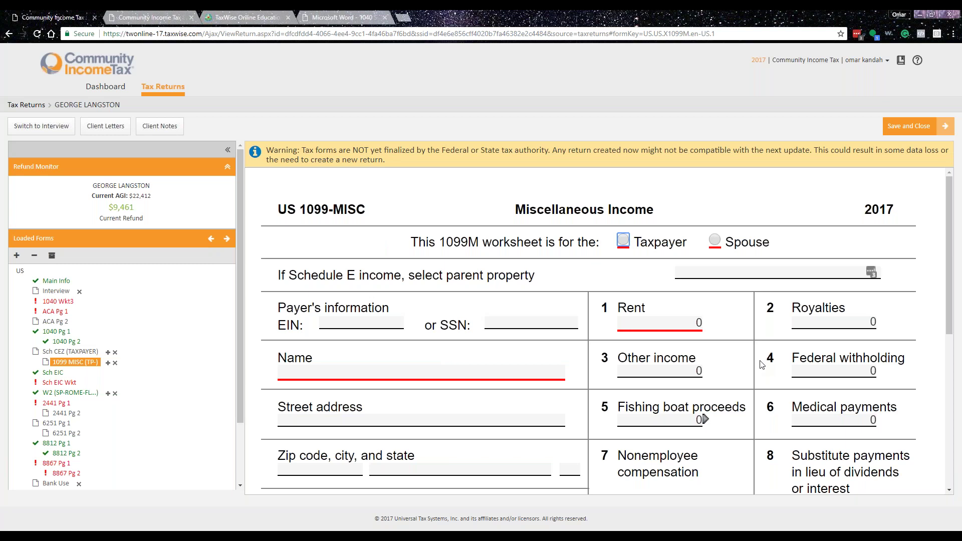
click(622, 240)
key(shift+Tab)
key(Tab)
key(shift+Tab)
key(shift+Tab)
text(21-5555555)
key(Tab)
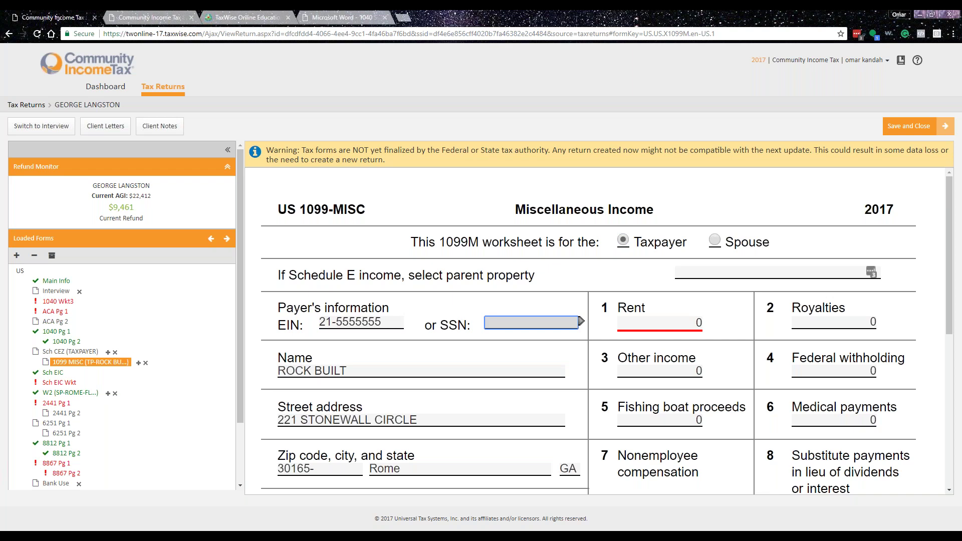
- Enter 1723.41 as box 7 nonemployee compensation on the 1099-MISC
scroll(673, 300, down, 4)
click(674, 300)
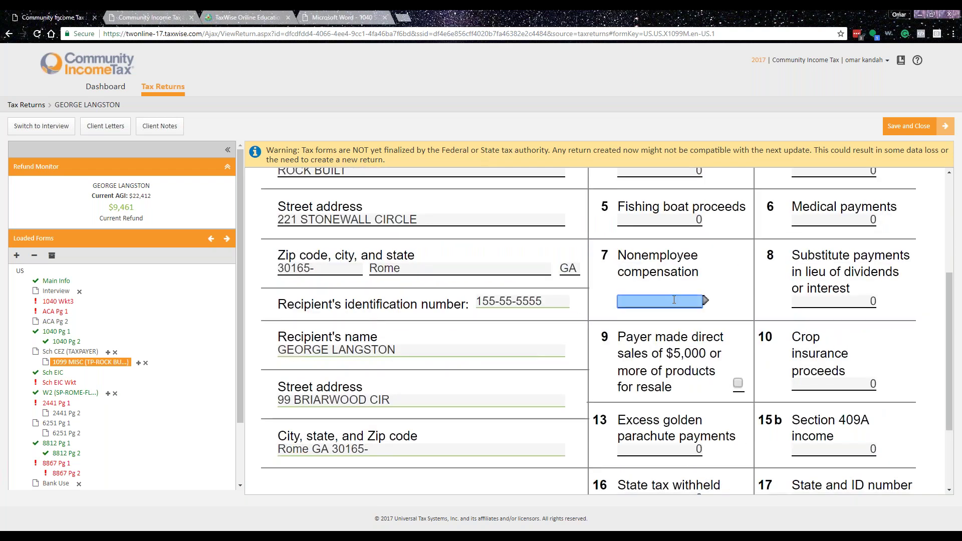
text(1723.41)
key(Tab)
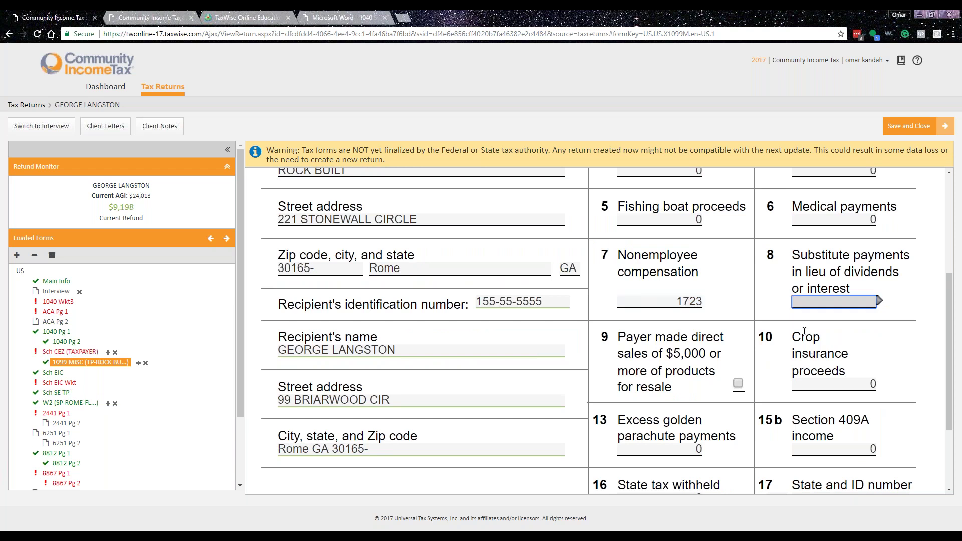
- Confirm Schedule C-EZ line 3 shows 1723 net profit and mark the business as the taxpayer's
click(75, 341)
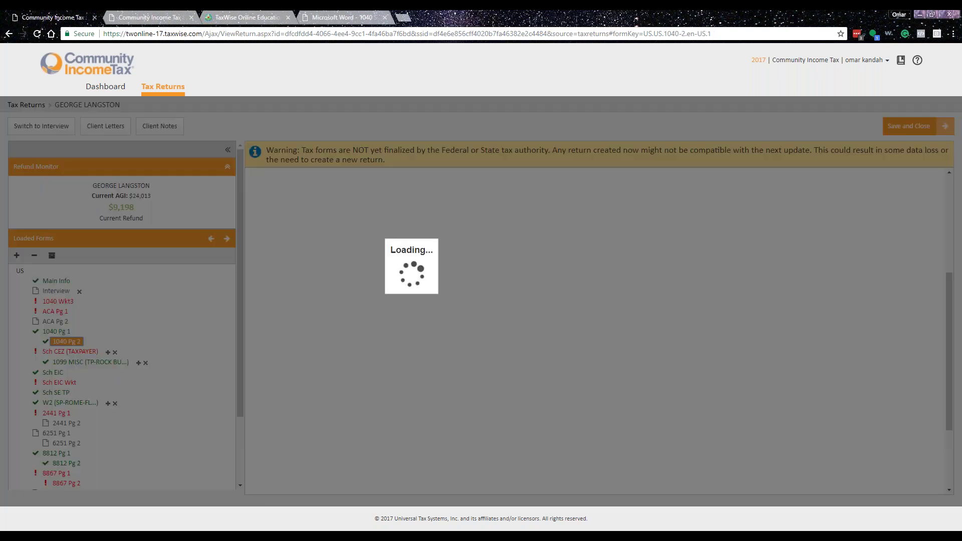
click(81, 352)
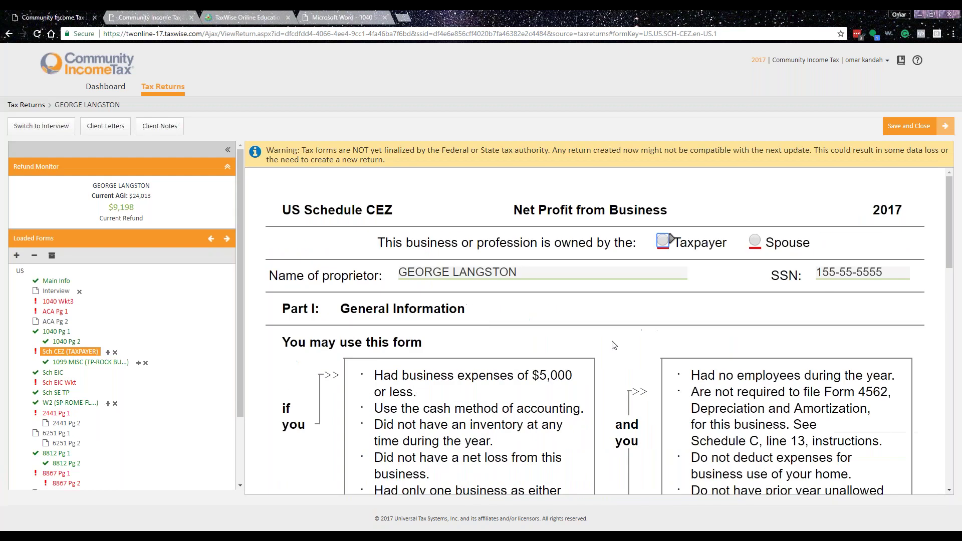
scroll(615, 344, down, 5)
scroll(615, 344, down, 6)
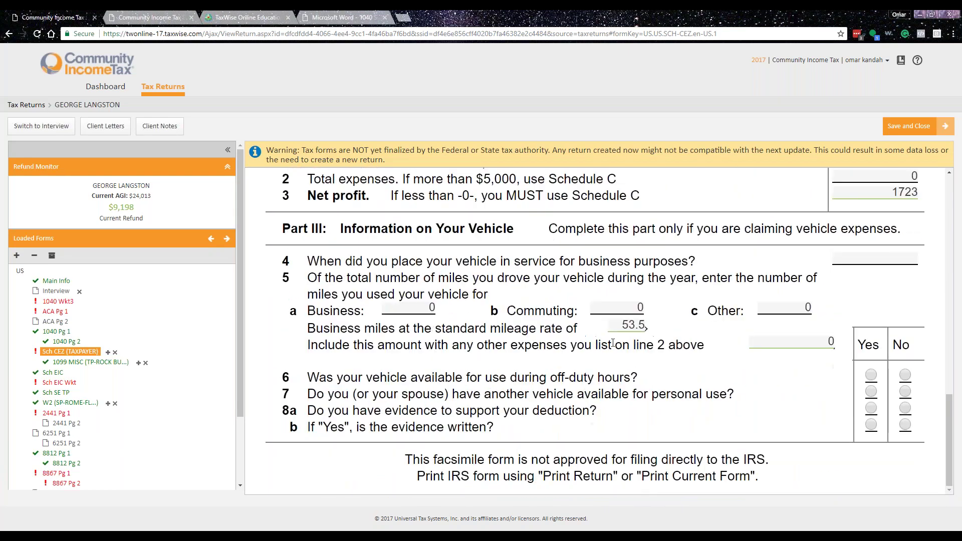
scroll(615, 345, up, 6)
scroll(614, 344, up, 5)
click(662, 218)
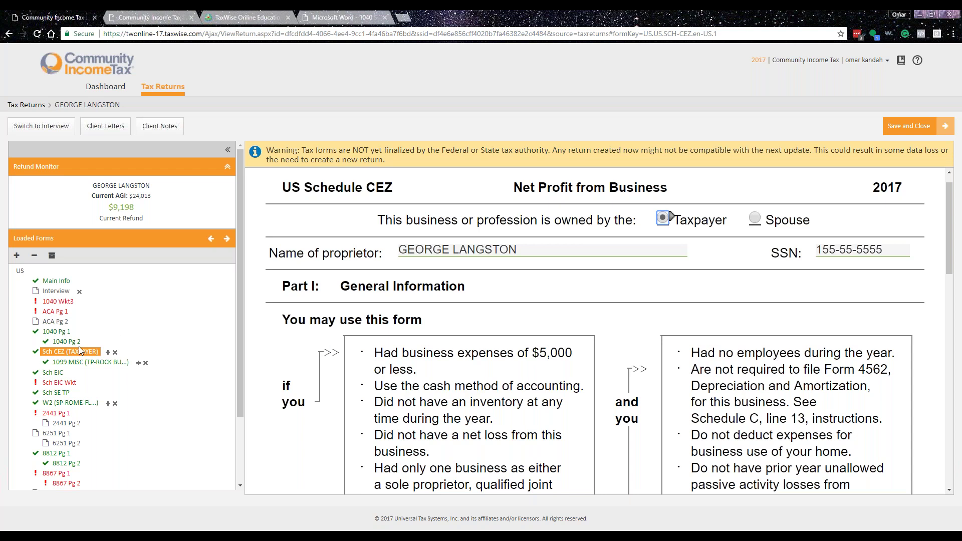
click(61, 332)
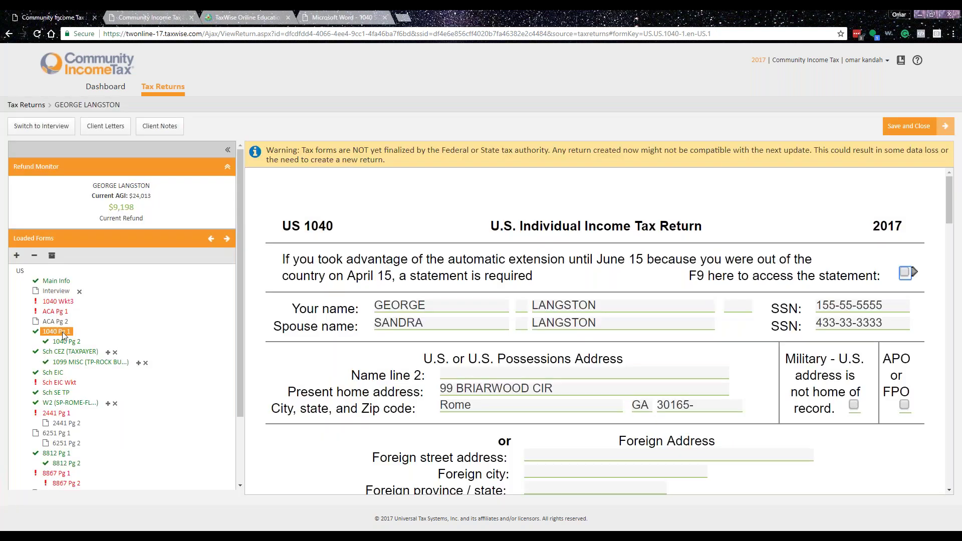
- Enter 261.13 of taxable interest on Form 1040 line 8a
scroll(596, 330, down, 10)
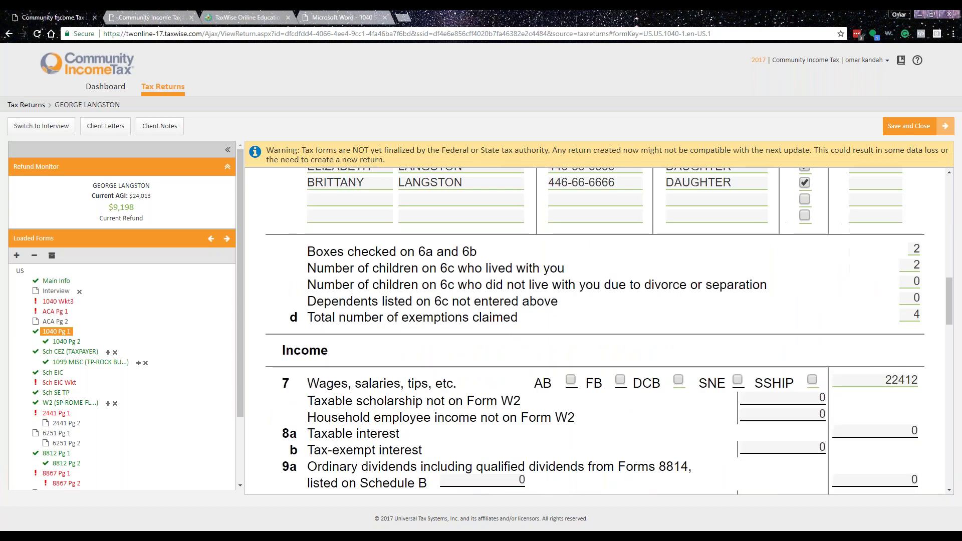
scroll(719, 390, down, 3)
click(917, 280)
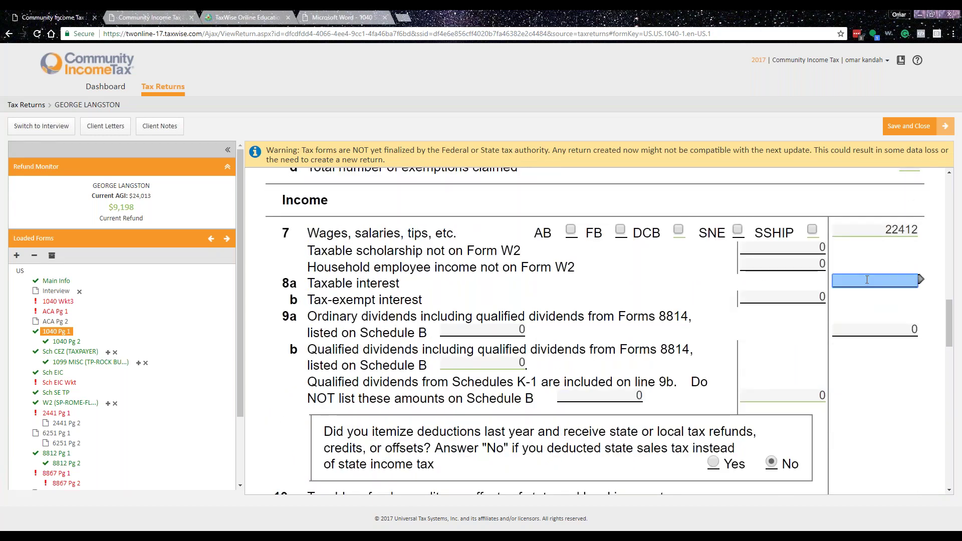
text(261.13)
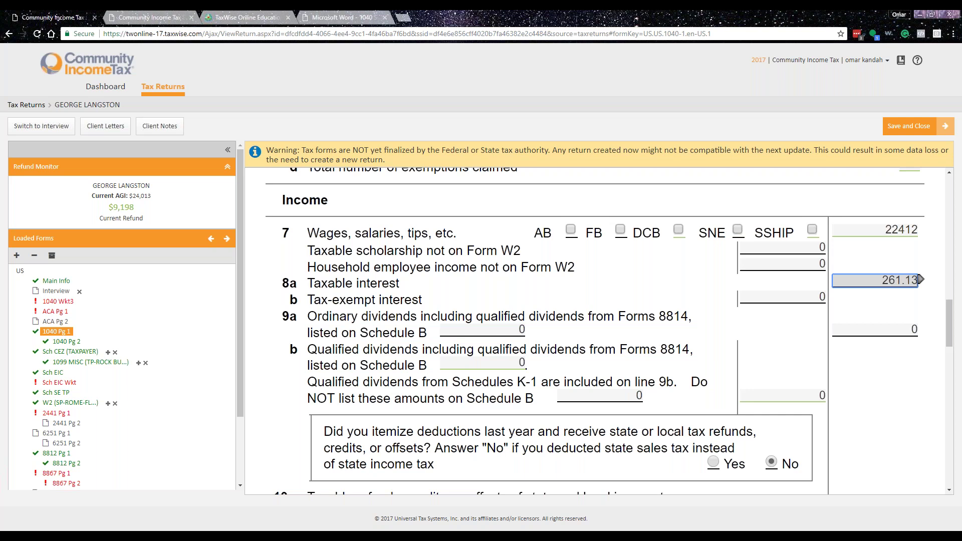
key(Tab)
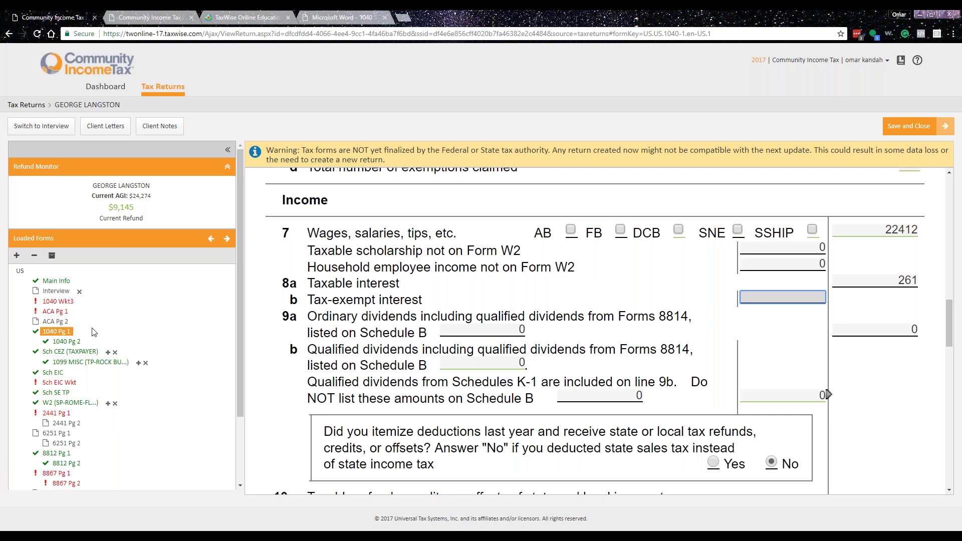
click(55, 312)
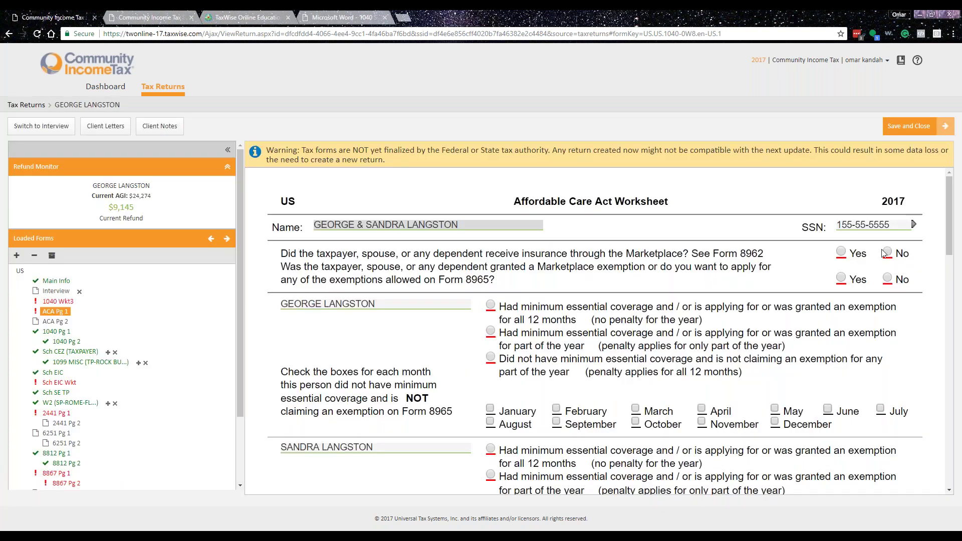
- On the ACA worksheet, answer No to both Marketplace questions and give the family full-year coverage
click(888, 251)
click(887, 278)
click(491, 305)
click(490, 448)
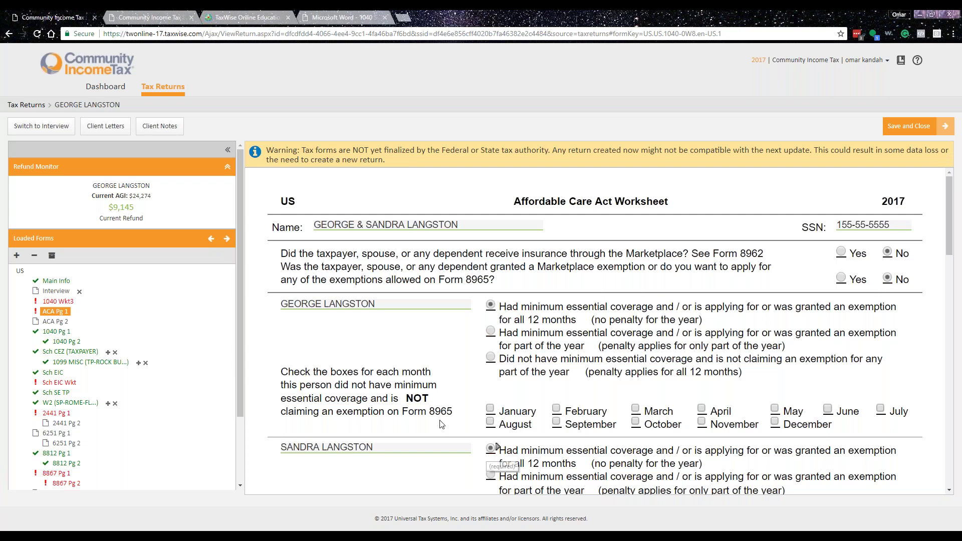
scroll(397, 370, down, 5)
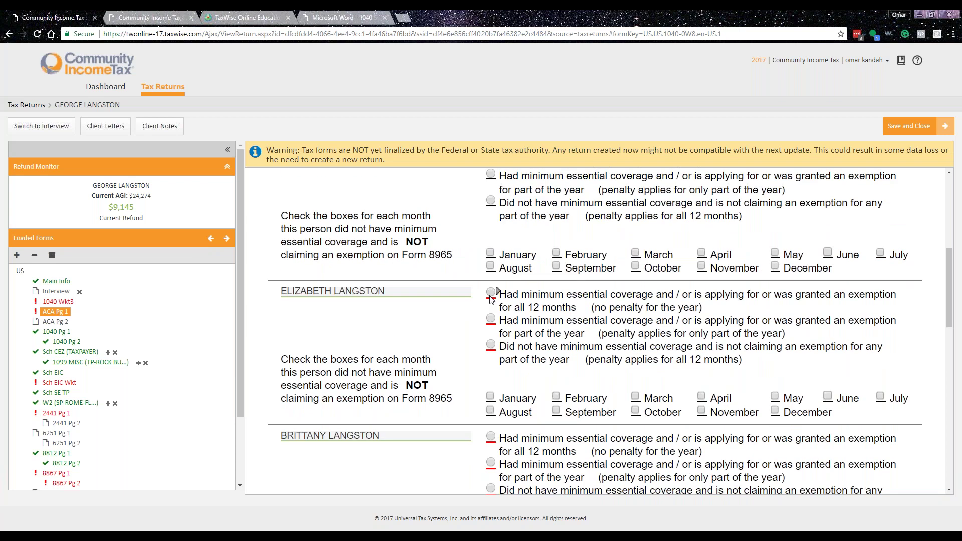
scroll(399, 433, down, 5)
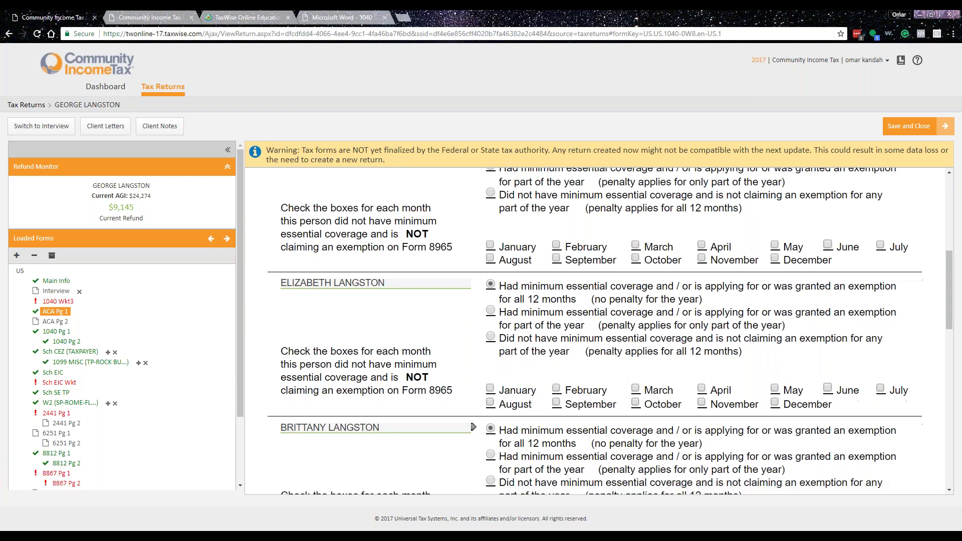
scroll(443, 354, up, 2)
scroll(443, 355, up, 4)
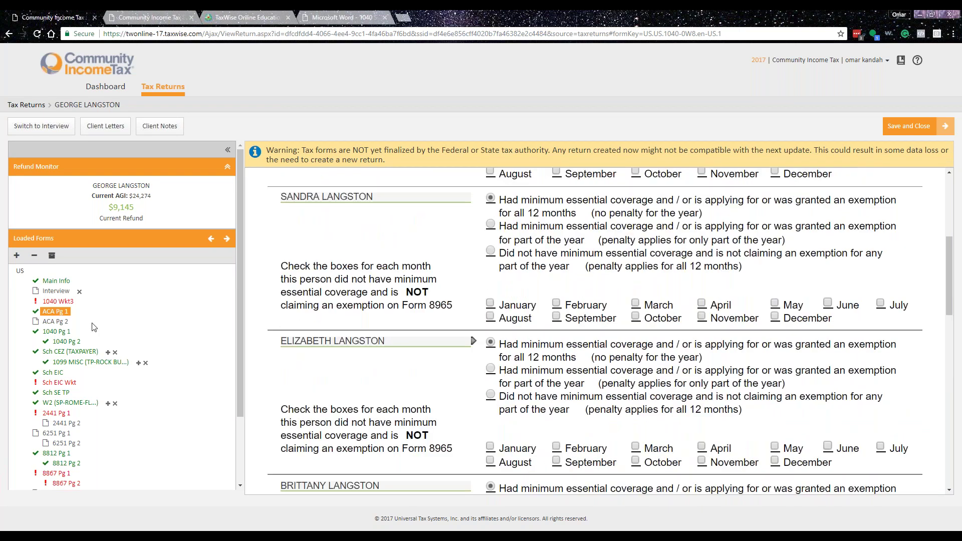
click(56, 301)
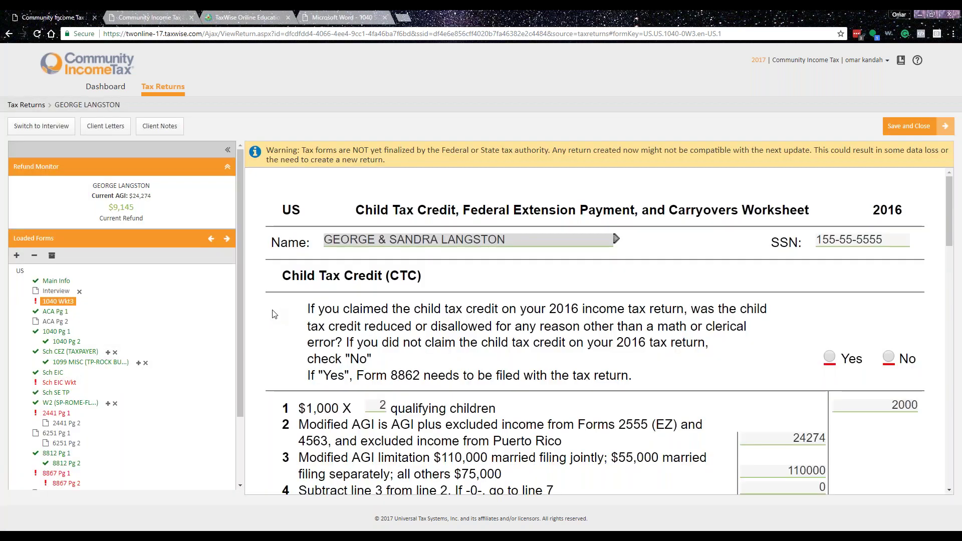
- On the Child Tax Credit worksheet, answer No to the prior-year credit reduced or disallowed question
click(842, 356)
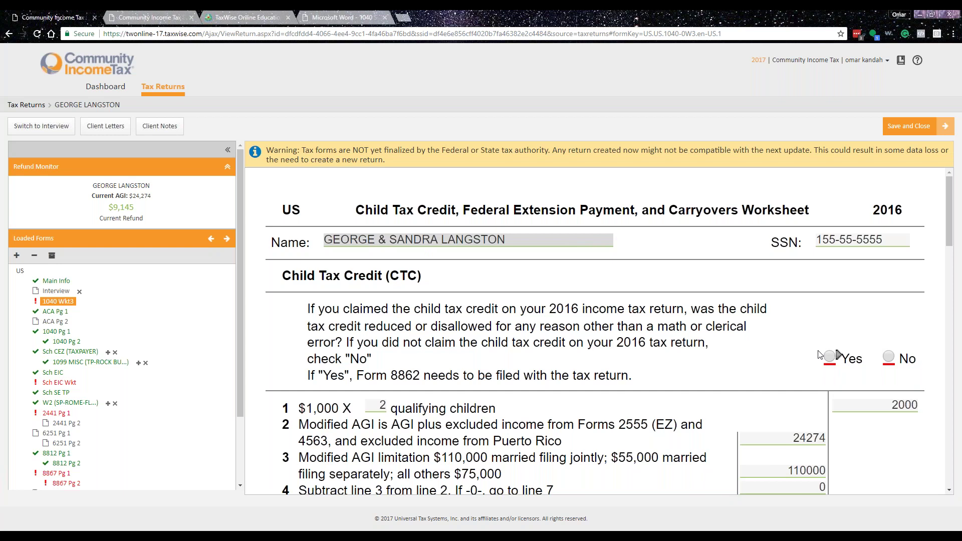
click(888, 356)
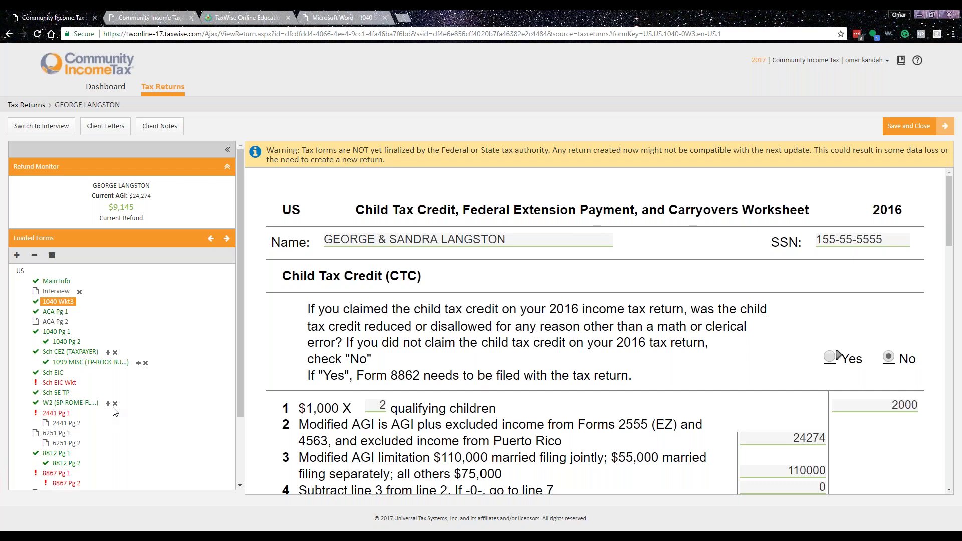
scroll(108, 420, down, 2)
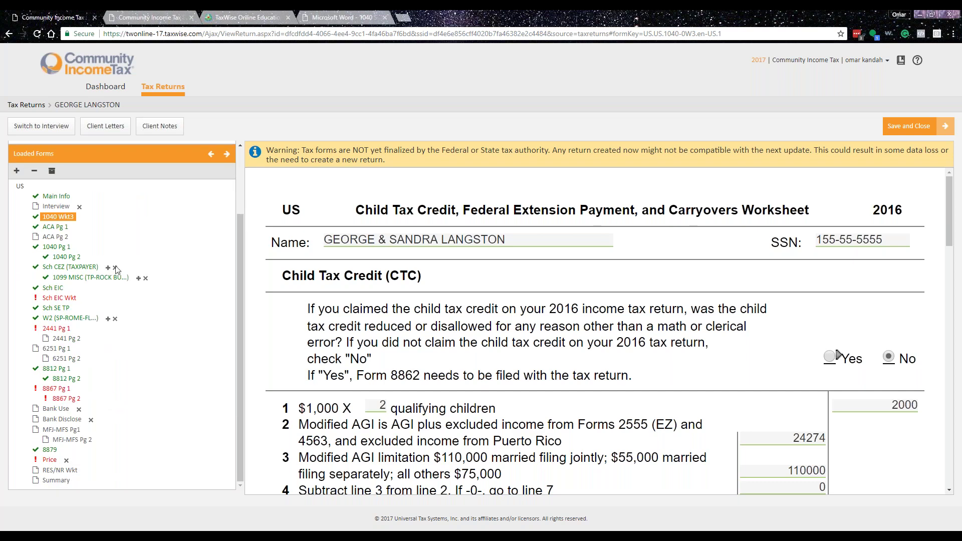
- On Form 2441, enter care provider THE SUNSHINE SCHOOL with its street address, ZIP and EIN
click(56, 329)
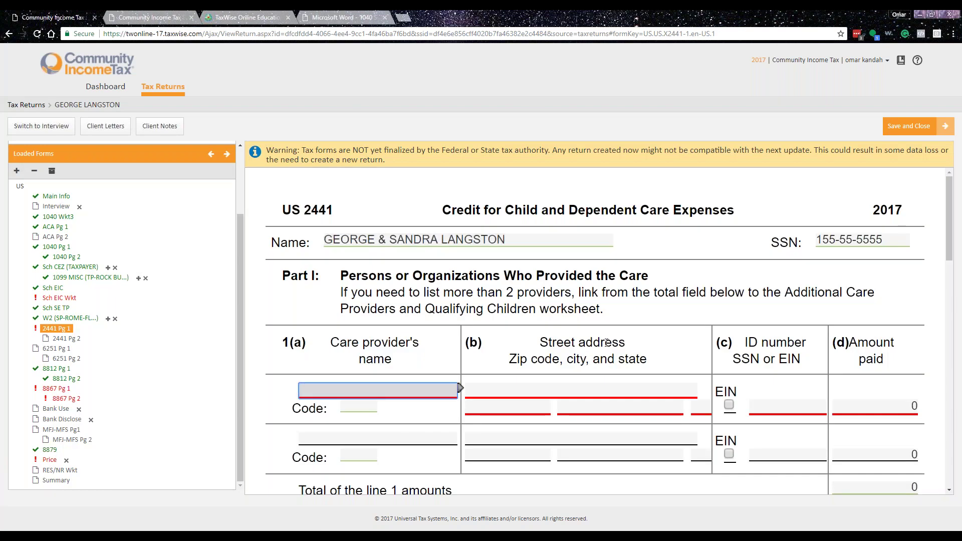
text(THE SUNSHINE SCHOOL)
key(Tab)
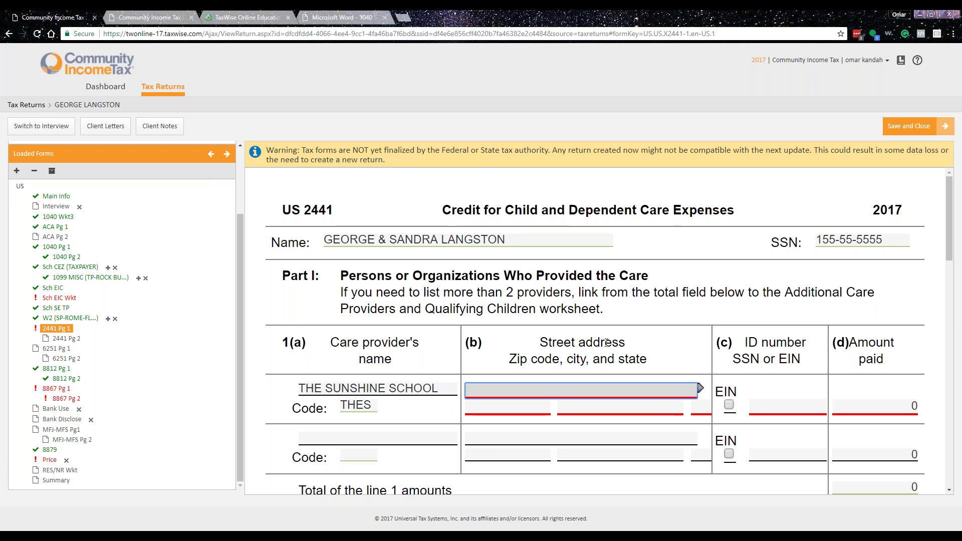
text(21 MONTESSORI CIR)
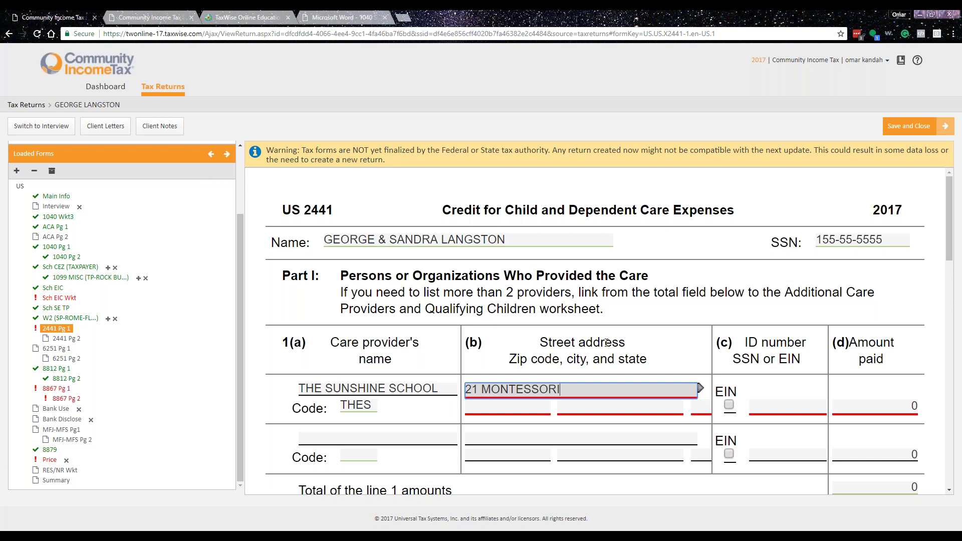
key(Tab)
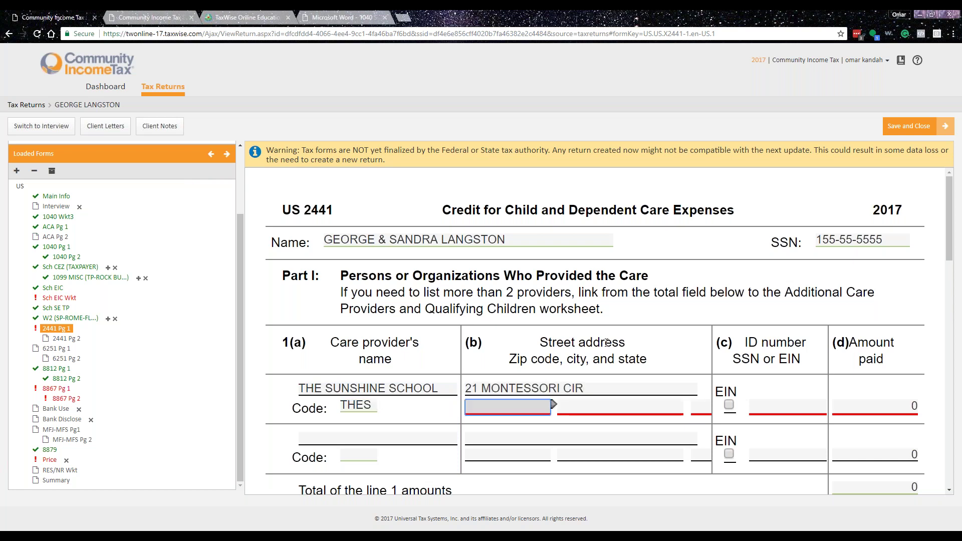
text(30124-)
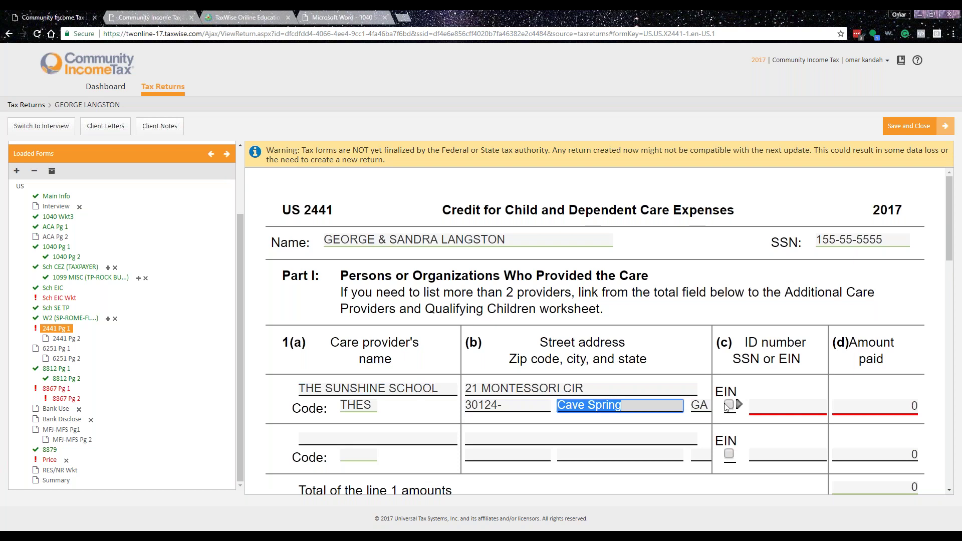
key(Tab)
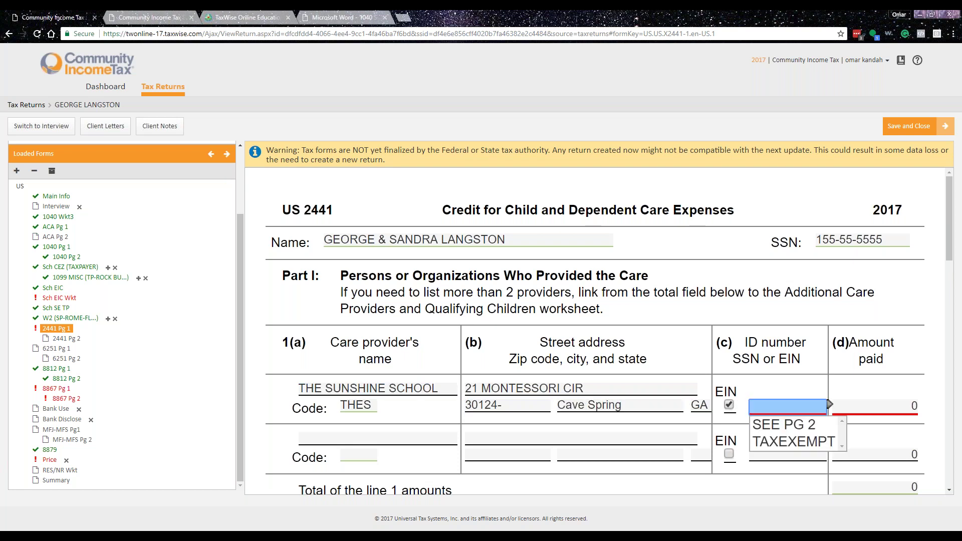
text(911111111)
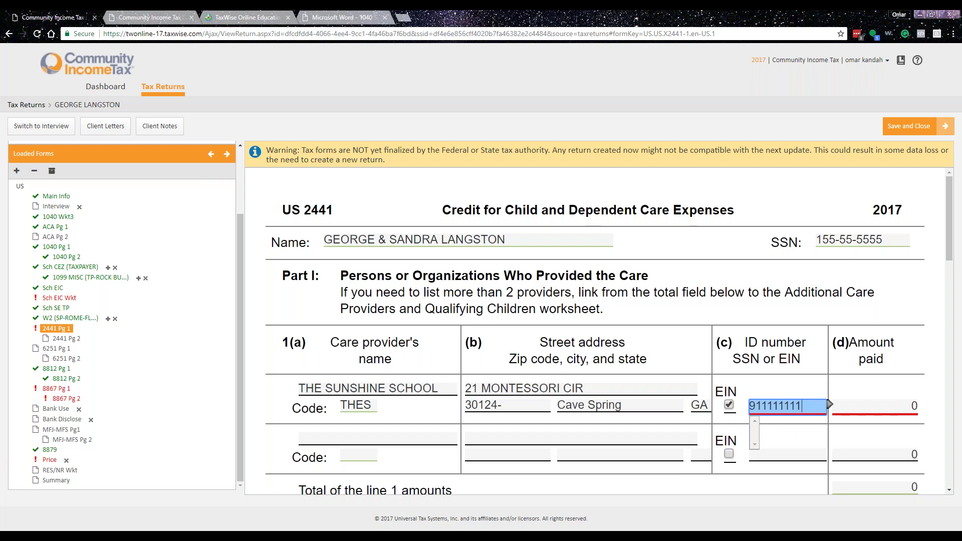
key(Tab)
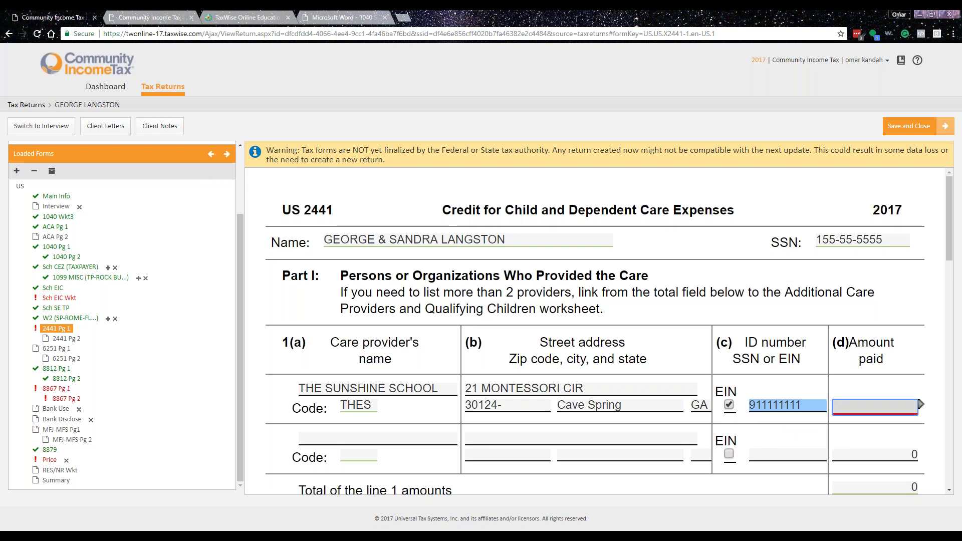
- Record $2400 paid to the provider and 1200 qualified expenses for each child
text(2400)
key(Tab)
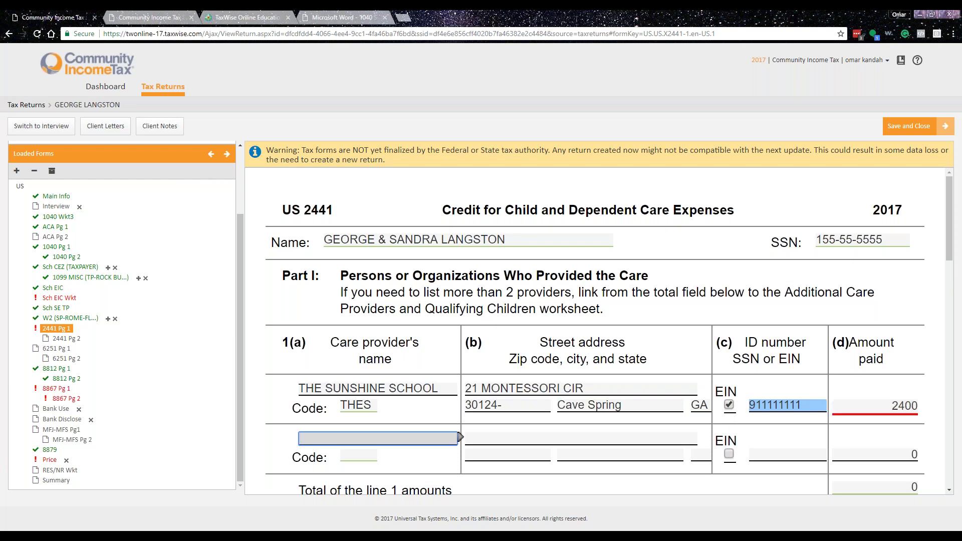
scroll(700, 408, down, 5)
scroll(701, 407, down, 2)
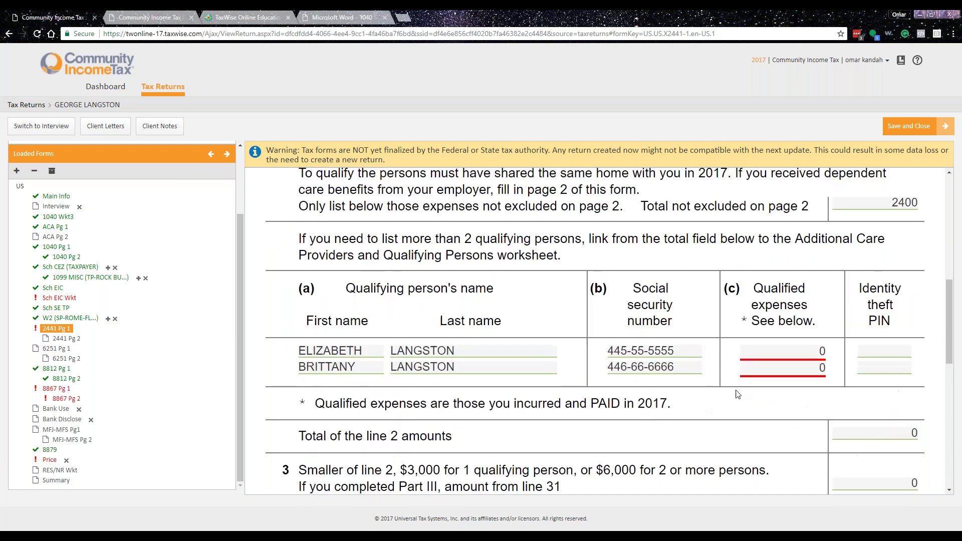
click(781, 356)
text(1200)
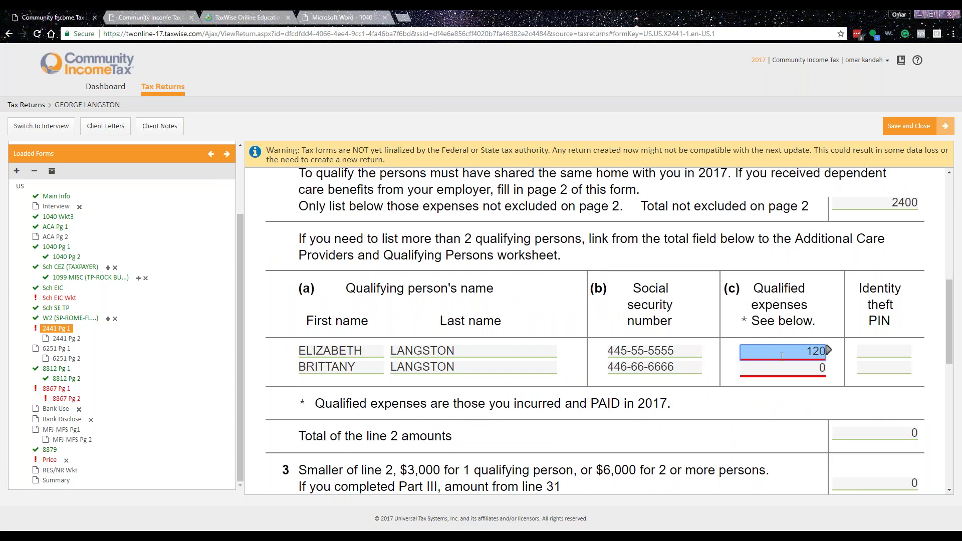
key(Tab)
key(Tab)
key(Tab)
key(Tab)
key(Tab)
text(1200)
key(Tab)
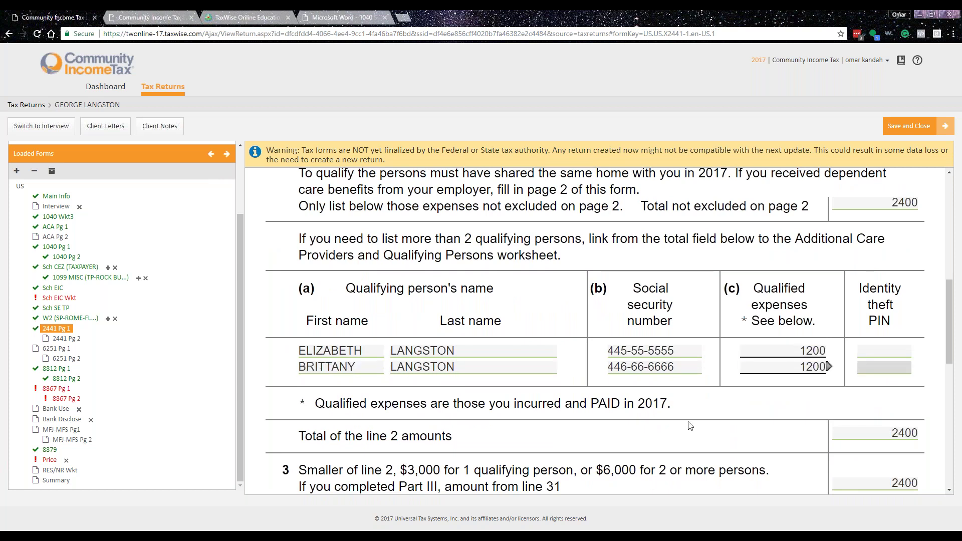
scroll(417, 347, down, 5)
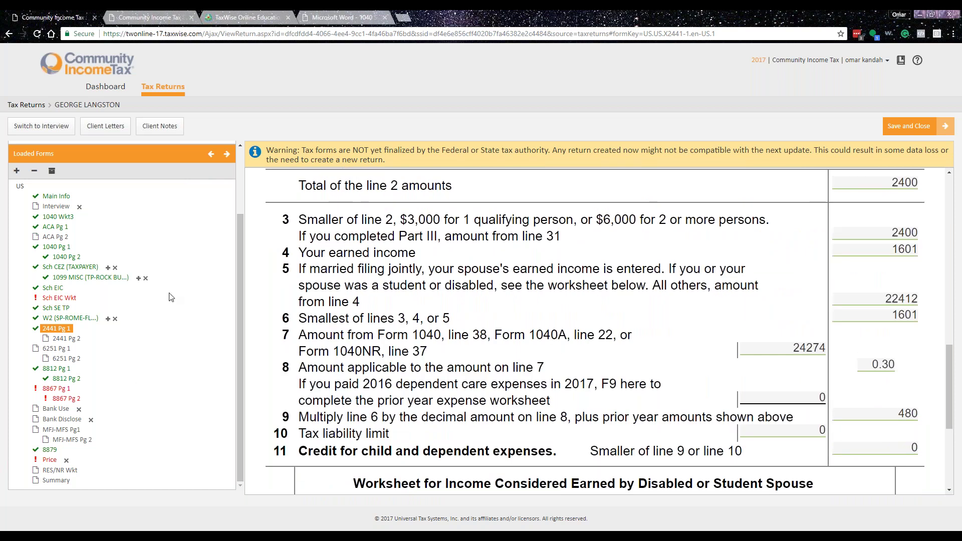
- On the Schedule EIC worksheet, answer Yes to question 2 and No to question 6
click(58, 297)
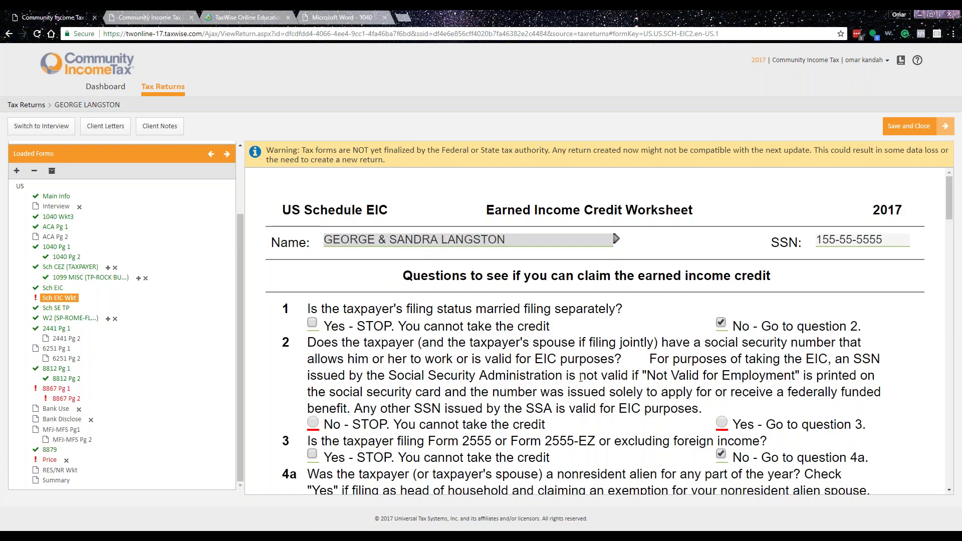
scroll(645, 414, down, 1)
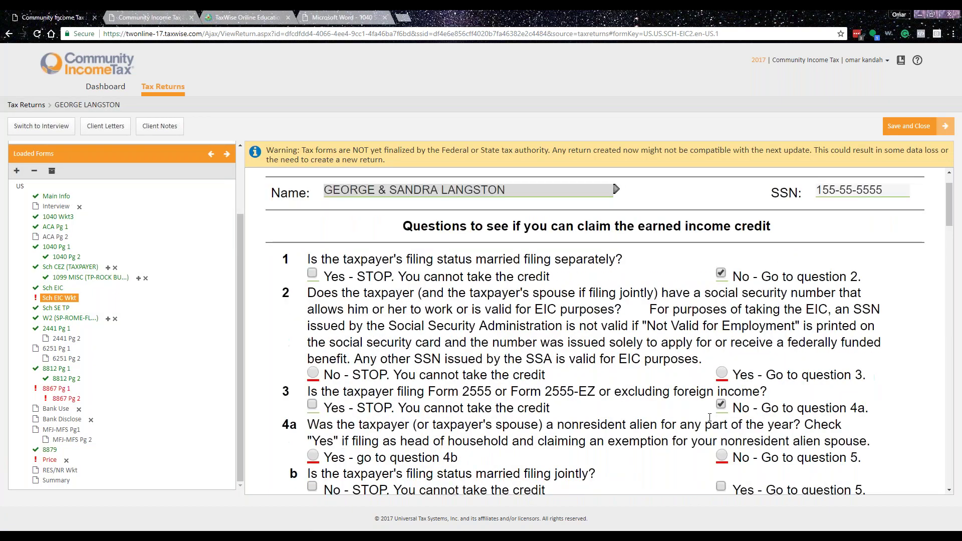
click(722, 369)
scroll(729, 400, down, 3)
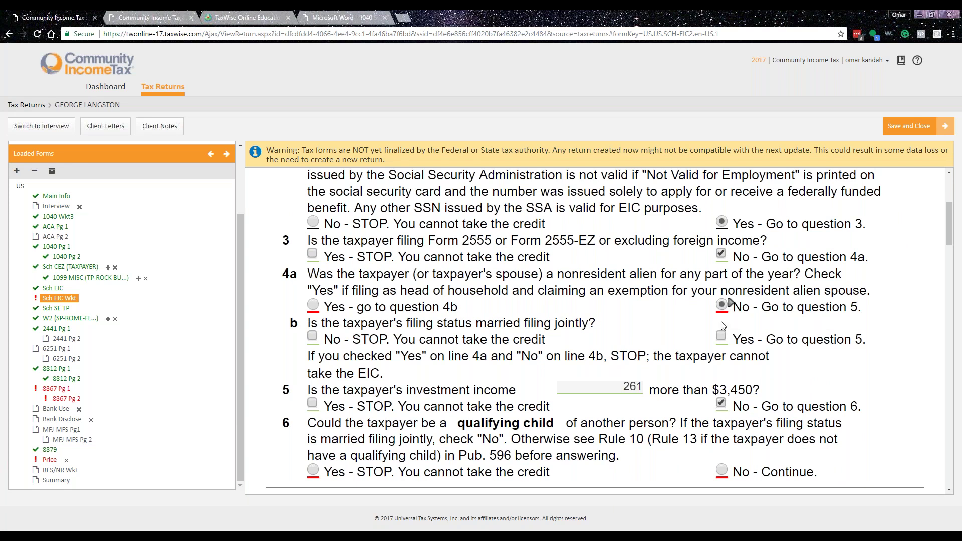
scroll(542, 327, down, 4)
scroll(542, 327, up, 1)
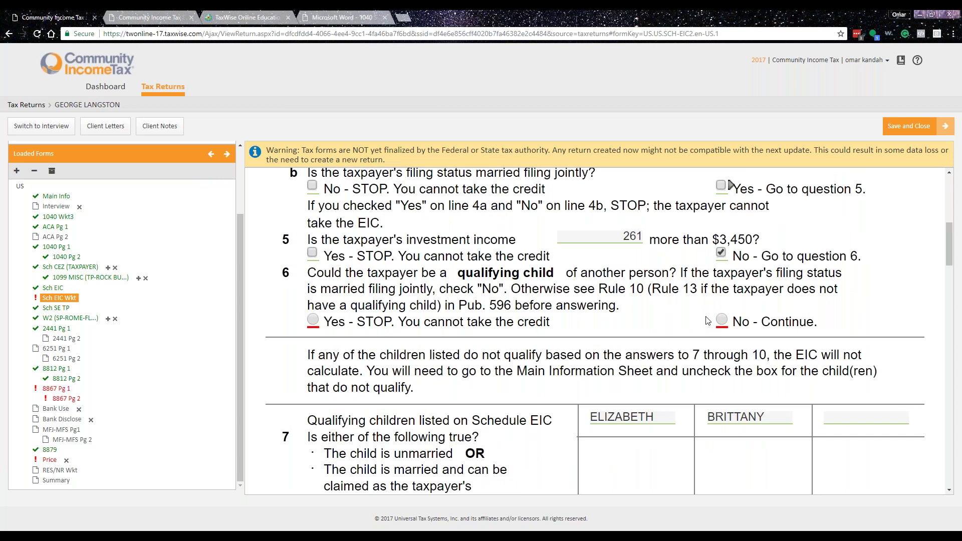
click(720, 318)
scroll(635, 356, down, 5)
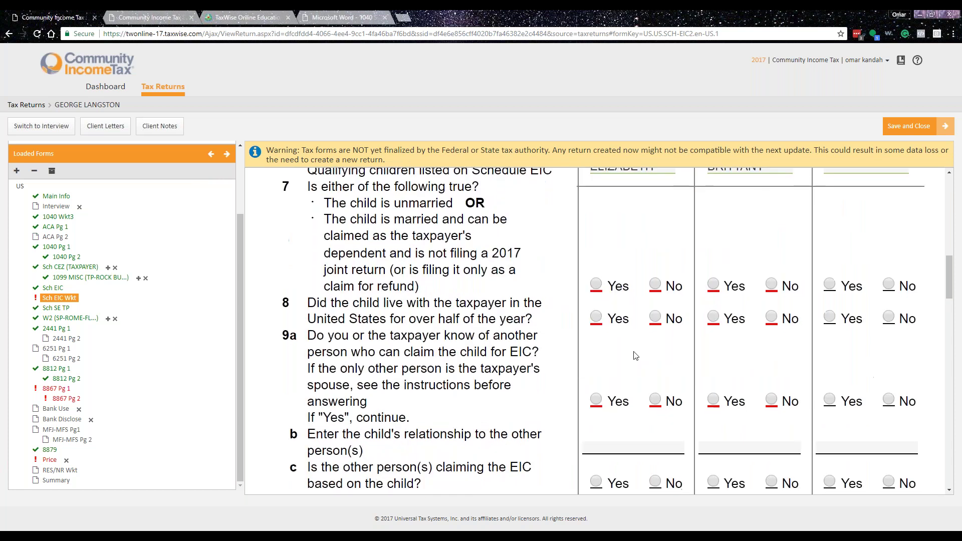
scroll(635, 356, up, 1)
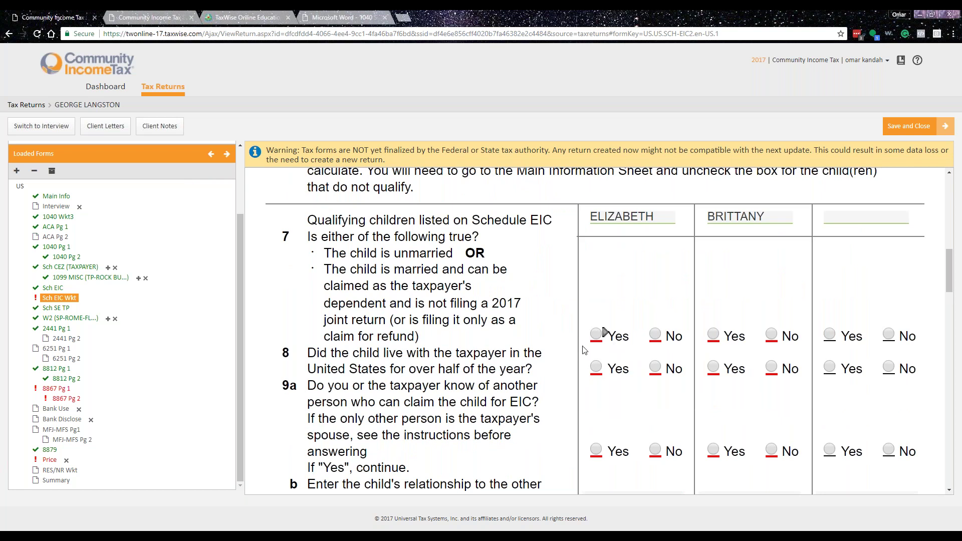
- For both children, answer Yes to questions 7 and 8 and No to question 9a
click(596, 335)
click(712, 335)
scroll(557, 396, down, 1)
click(596, 317)
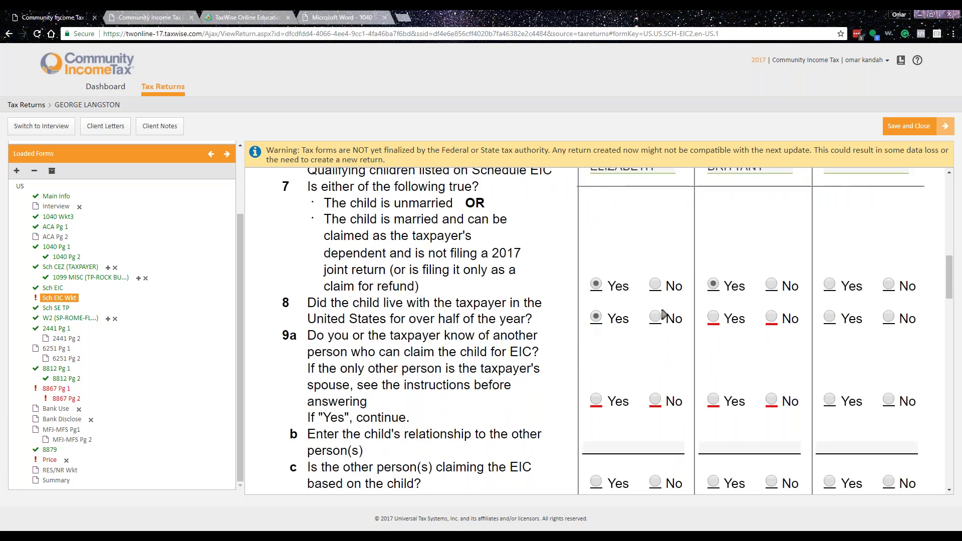
click(713, 317)
scroll(524, 350, down, 2)
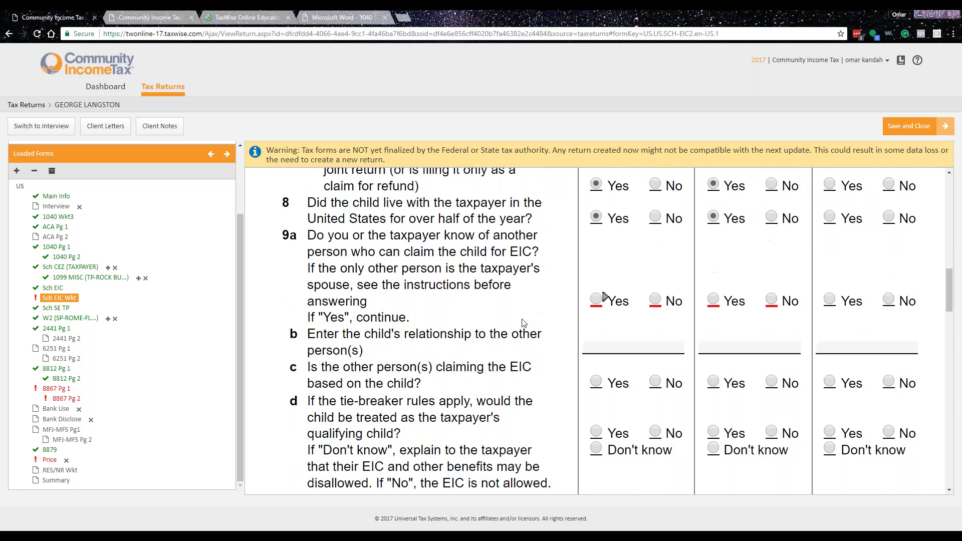
click(656, 299)
click(771, 300)
- Confirm both children have valid SSNs and answer No to prior-year EIC being disallowed
scroll(452, 407, down, 1)
scroll(452, 407, down, 5)
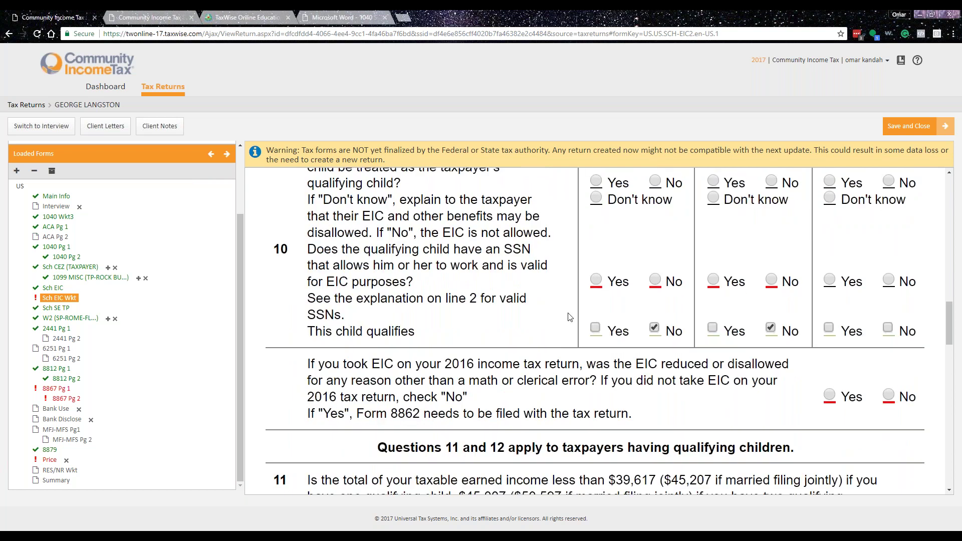
click(602, 277)
click(720, 277)
scroll(721, 278, down, 2)
click(890, 297)
scroll(892, 295, down, 14)
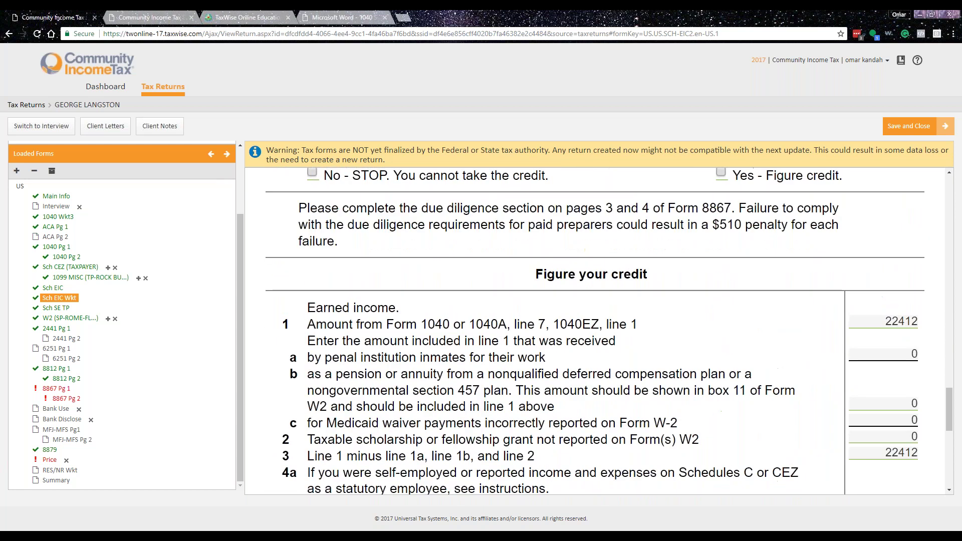
scroll(595, 331, down, 10)
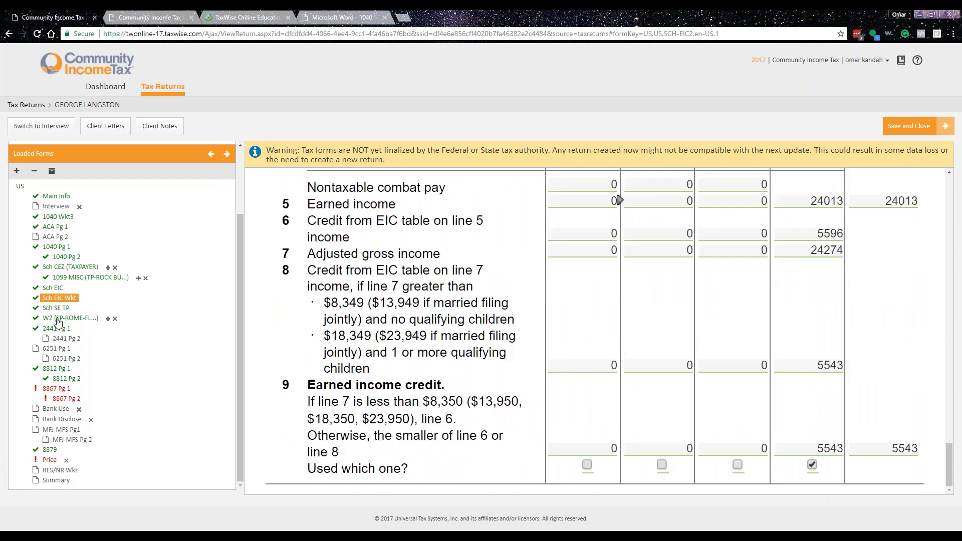
- On Form 8867 page 1, answer Yes to questions 1 and 3 and No to question 4
click(56, 388)
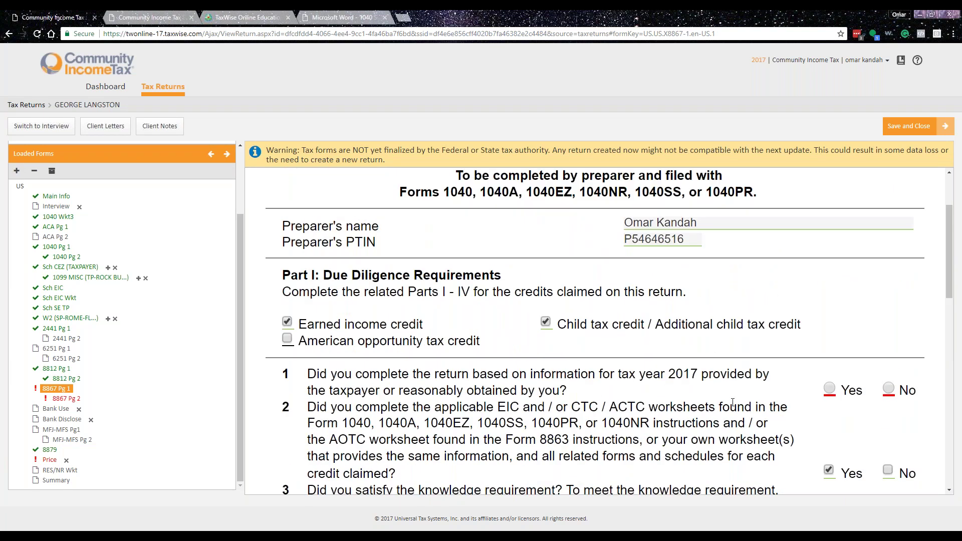
scroll(640, 432, down, 1)
click(830, 340)
scroll(801, 338, down, 5)
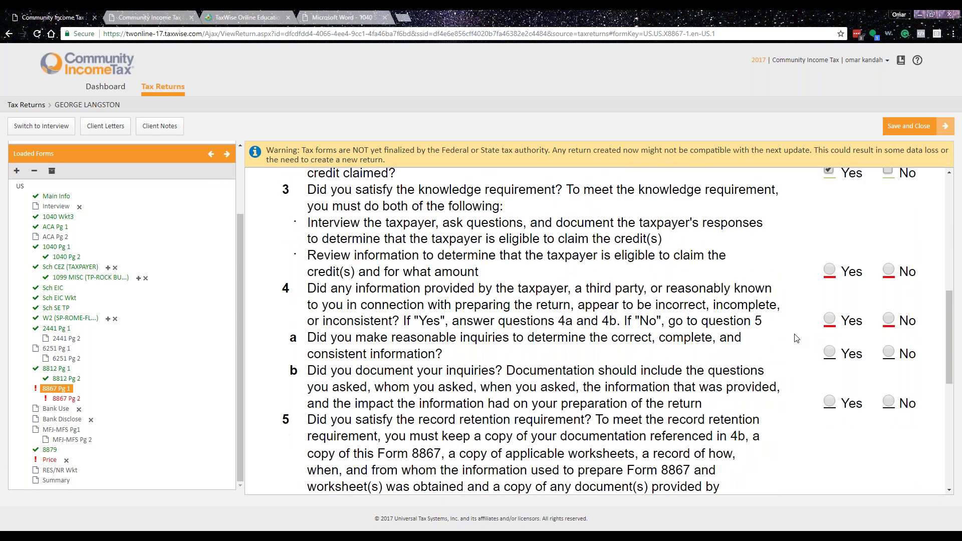
click(836, 272)
click(888, 319)
- Answer Yes to Form 8867 questions 5 through 8
scroll(837, 350, down, 5)
click(830, 266)
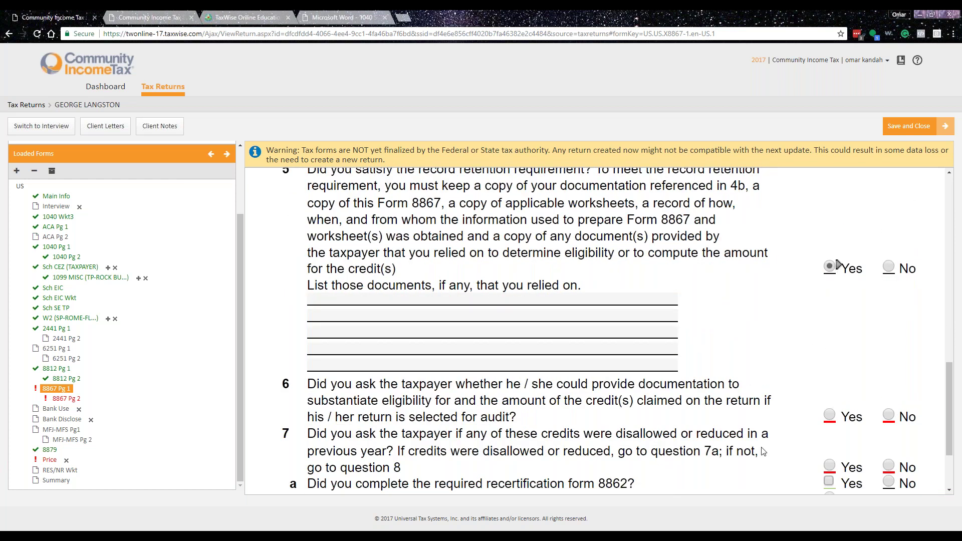
scroll(838, 264, down, 2)
click(830, 315)
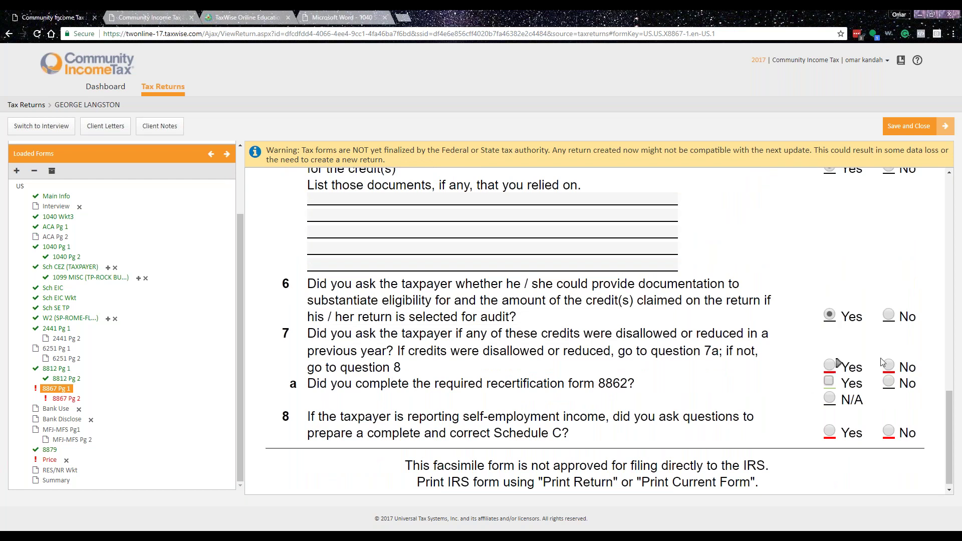
click(829, 365)
scroll(837, 421, down, 1)
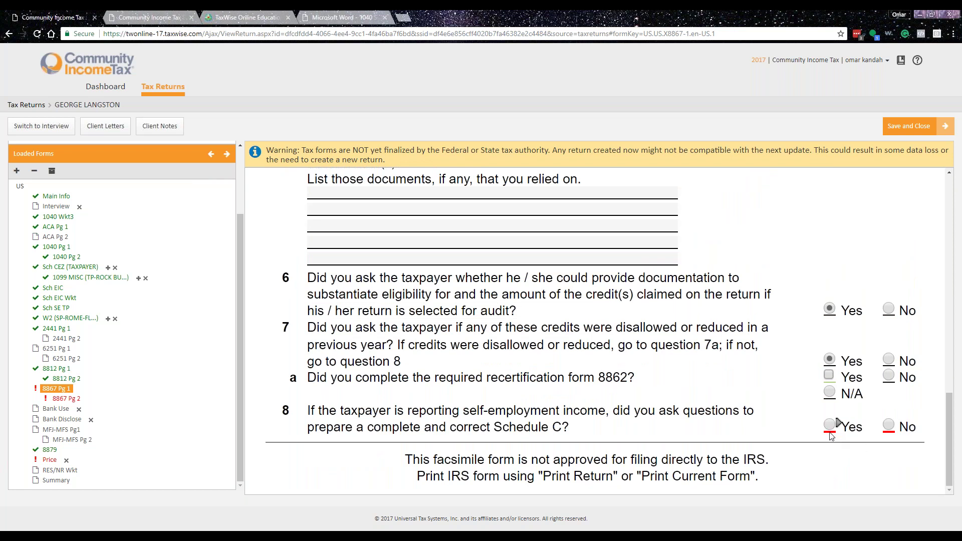
click(830, 426)
- On Form 8867 page 2, answer Yes to 9a, 9b, 10a and 12, and N/A to 9c and 10c
click(66, 398)
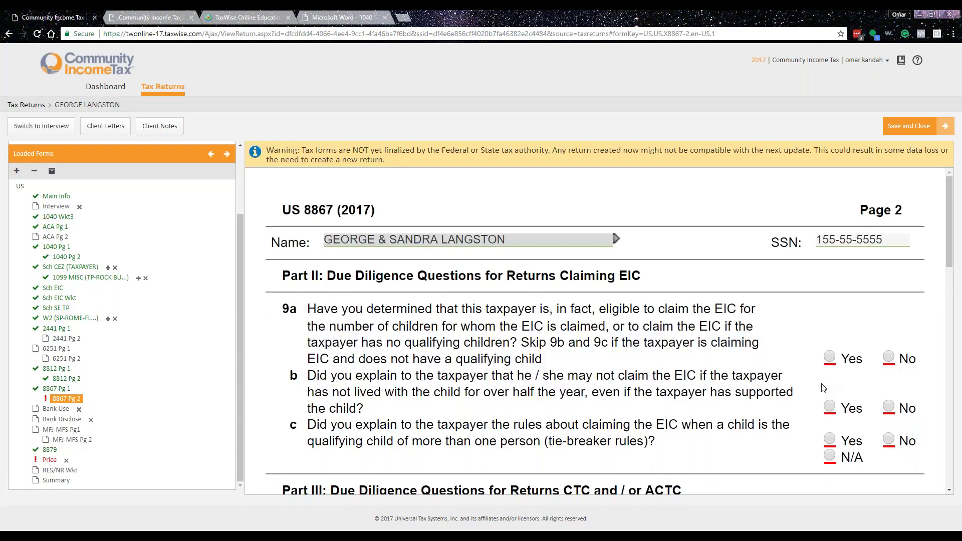
click(829, 357)
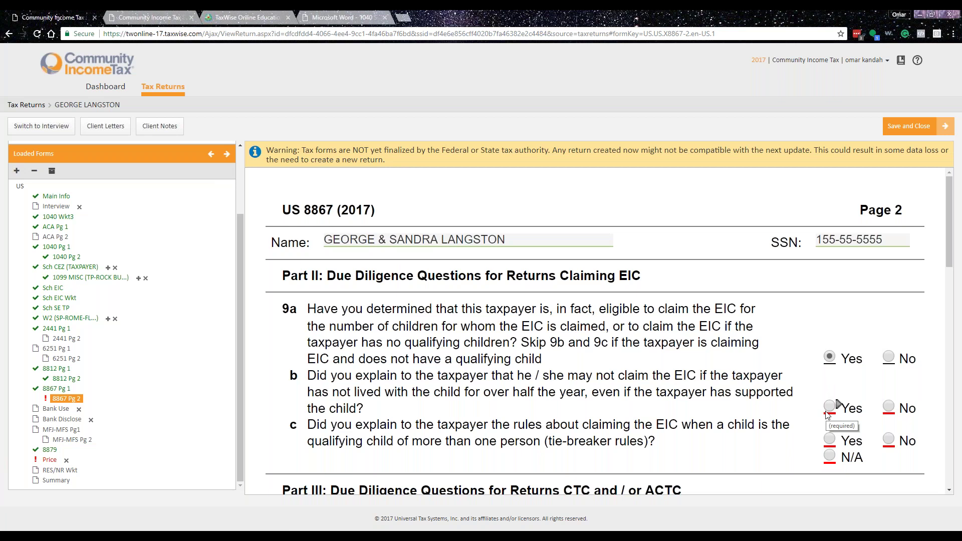
click(827, 411)
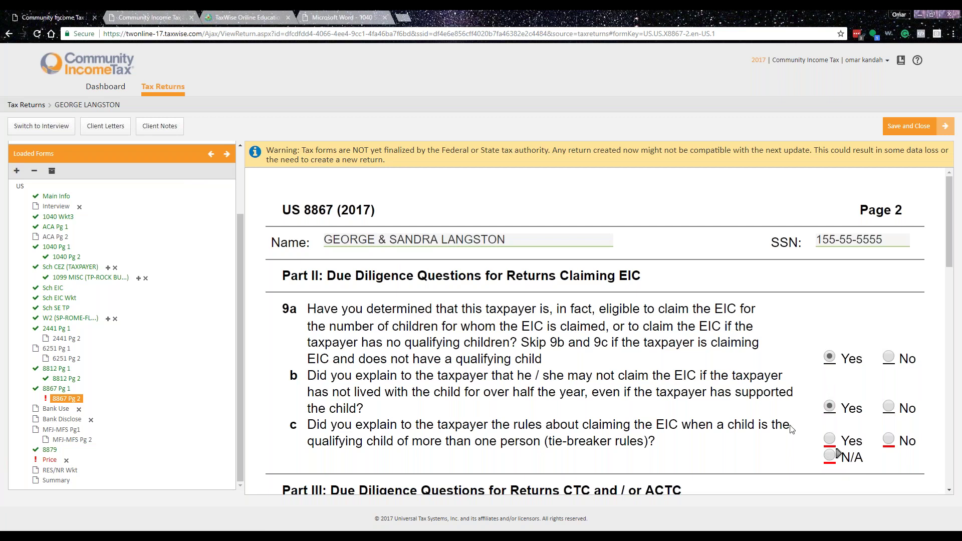
scroll(820, 448, down, 1)
click(829, 407)
scroll(785, 395, down, 4)
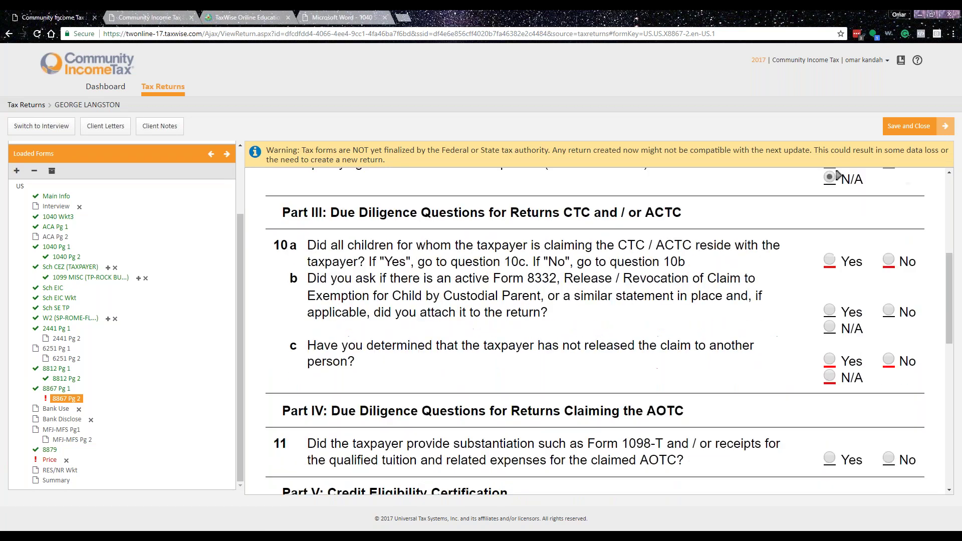
scroll(829, 362, up, 1)
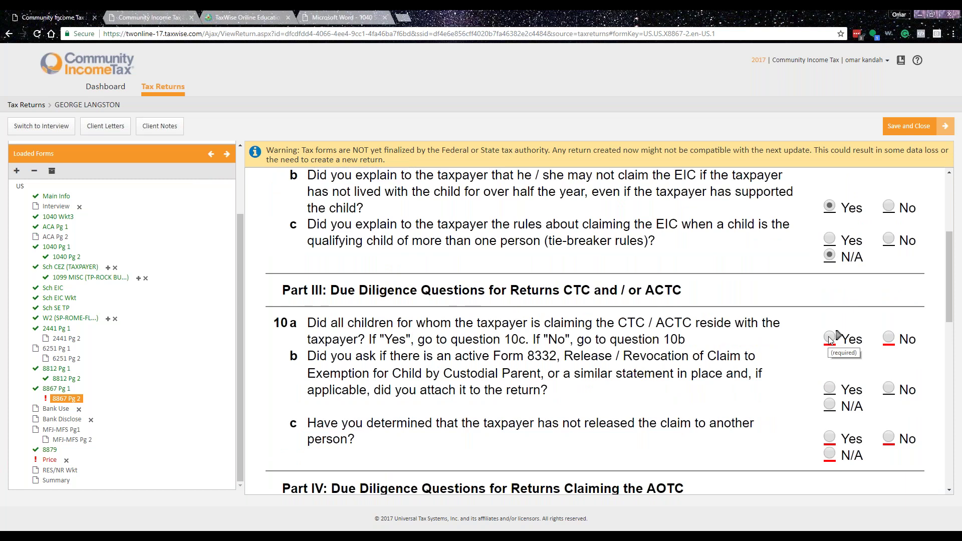
click(829, 338)
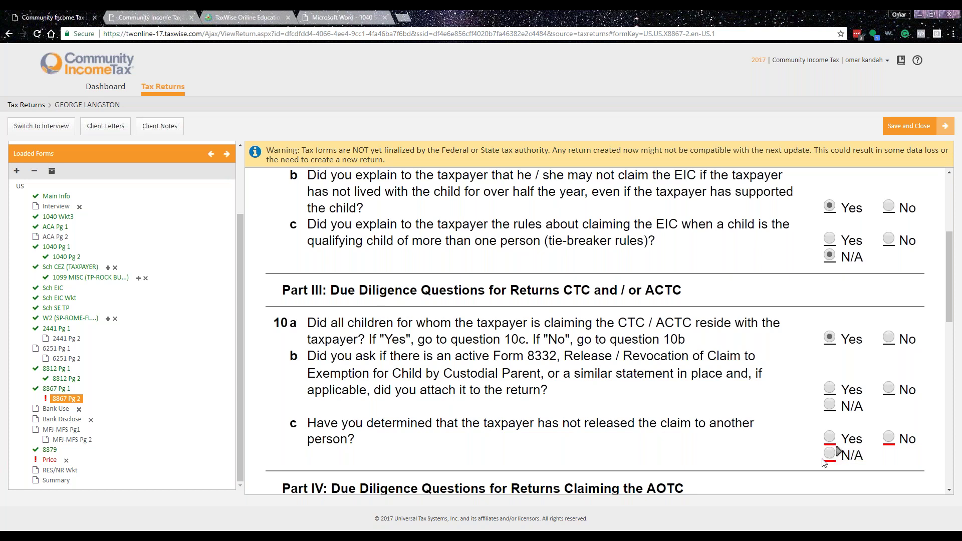
click(829, 453)
scroll(835, 446, down, 12)
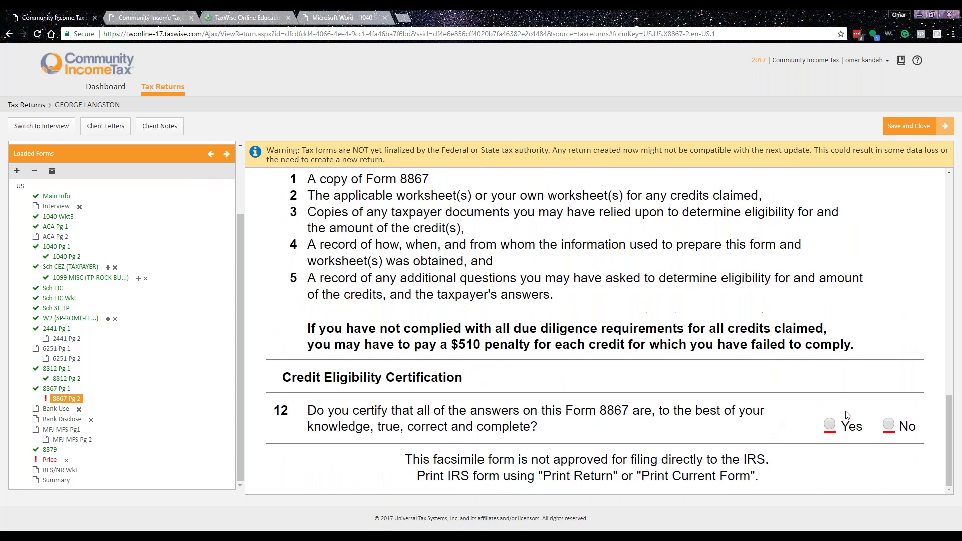
click(829, 425)
scroll(141, 367, up, 2)
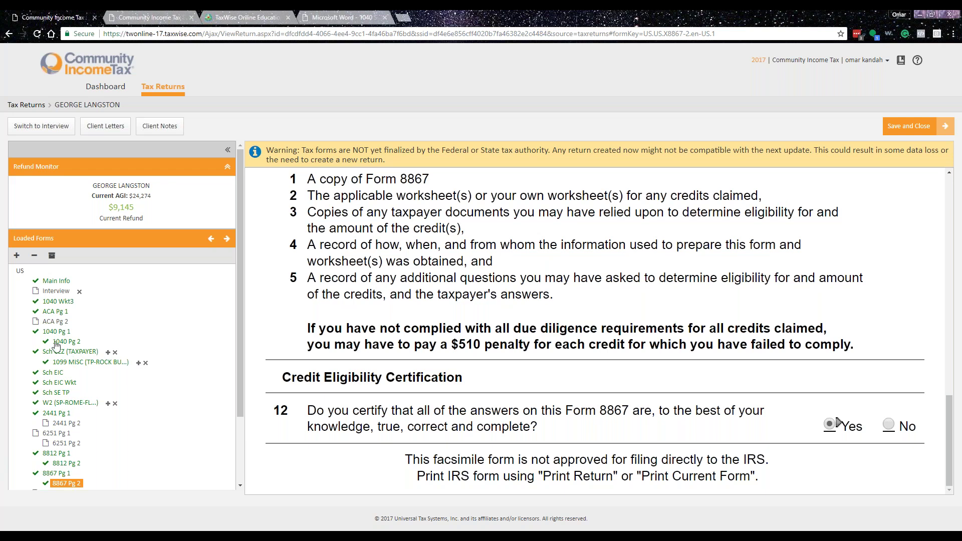
- Review the ACA worksheet, Schedule 8812 and Form 1040 page 1
click(56, 314)
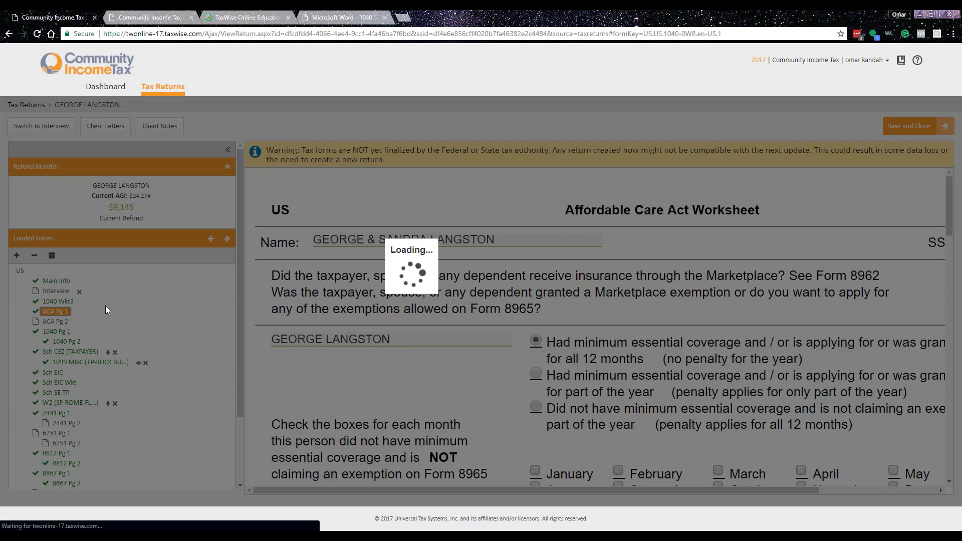
scroll(70, 400, down, 2)
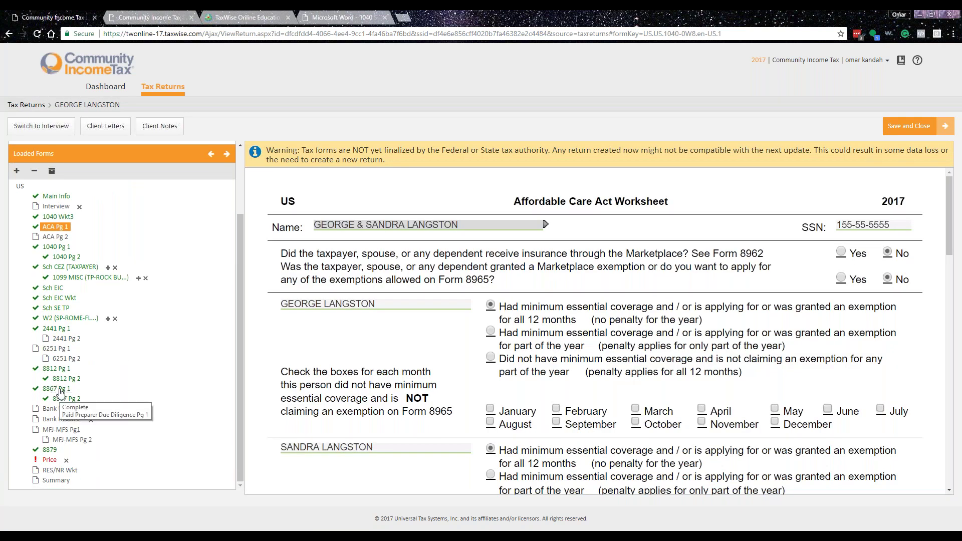
click(56, 369)
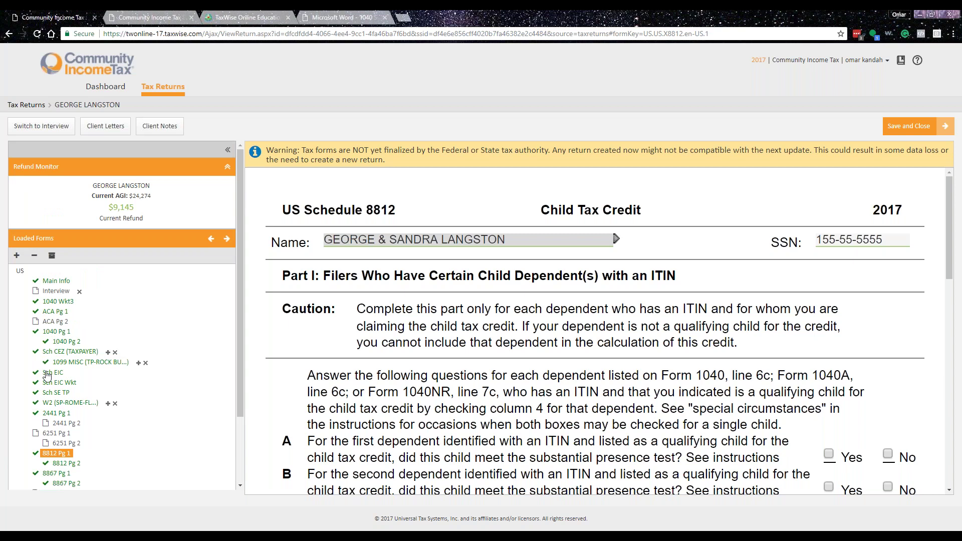
click(57, 333)
scroll(594, 331, down, 10)
scroll(620, 383, down, 6)
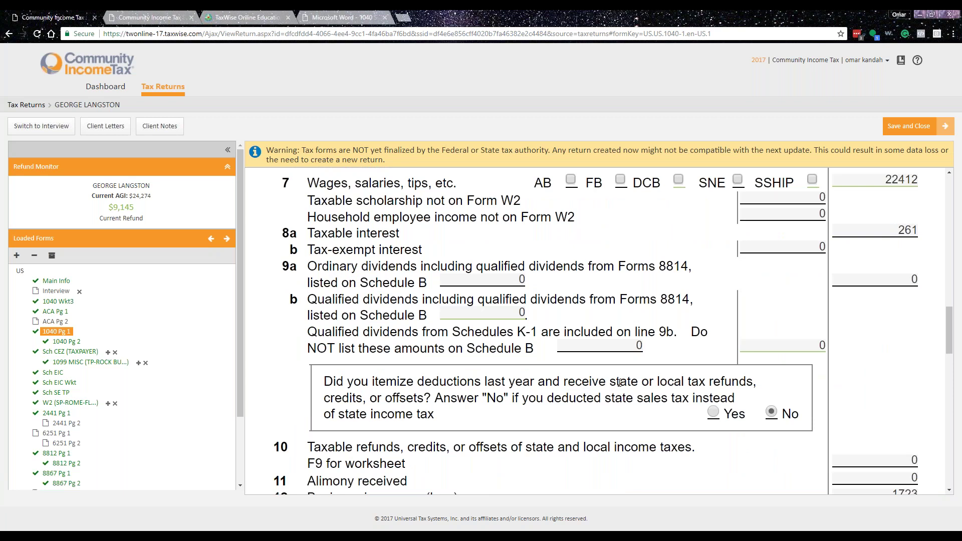
scroll(620, 382, down, 12)
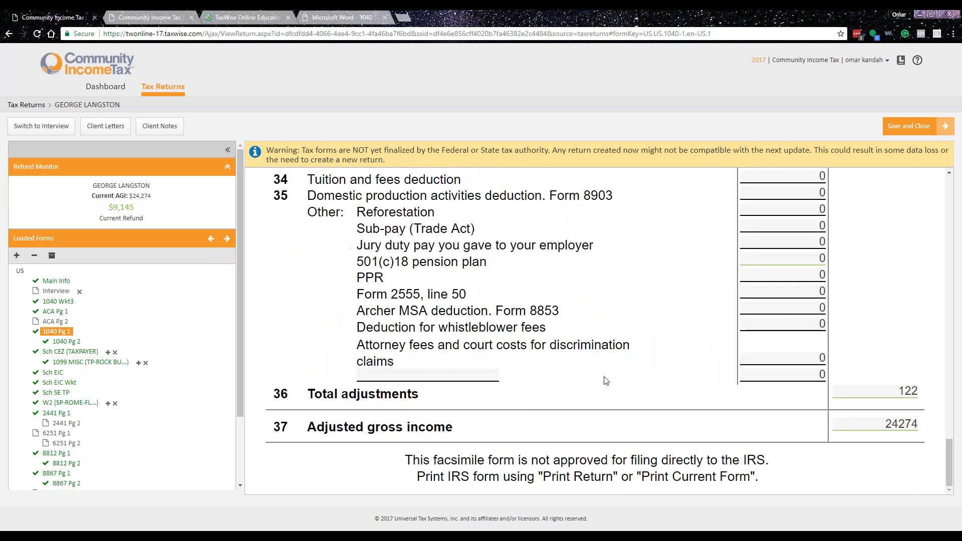
- Scroll through Form 1040 page 2, then return to page 1's income lines showing 1723 business income
click(54, 343)
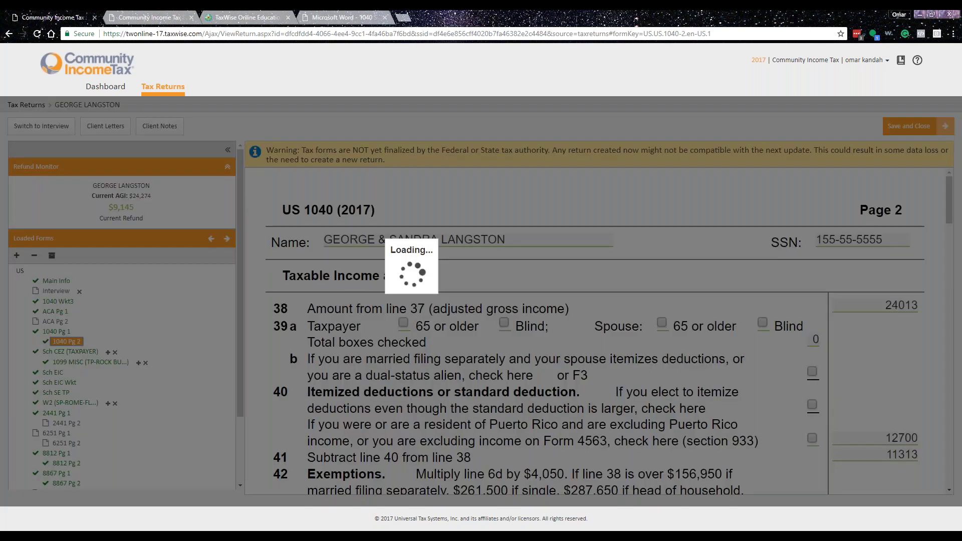
scroll(426, 329, down, 2)
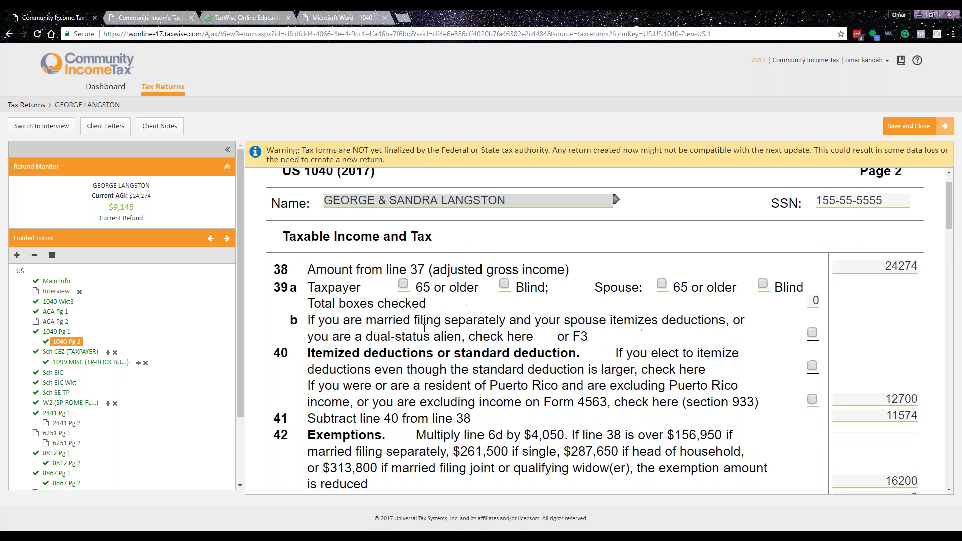
scroll(426, 328, down, 12)
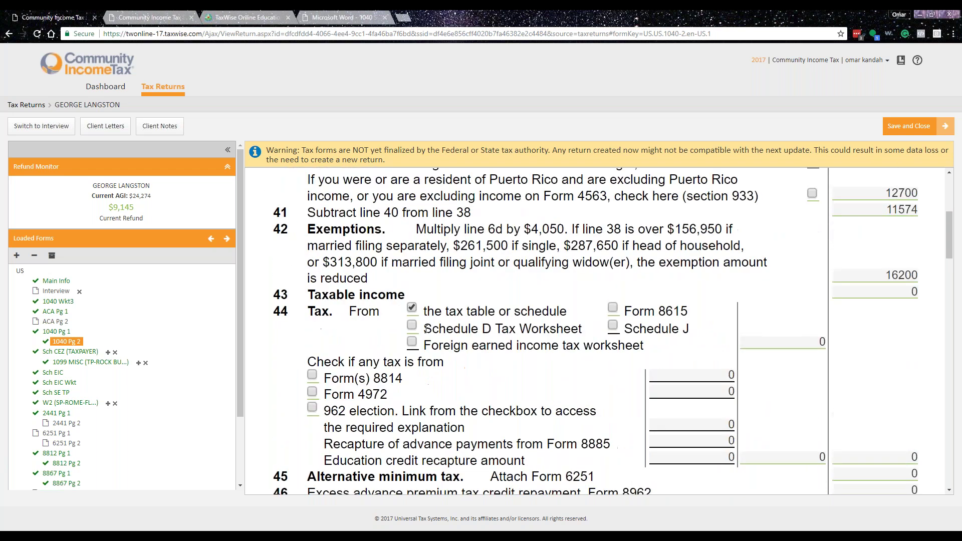
scroll(594, 330, down, 12)
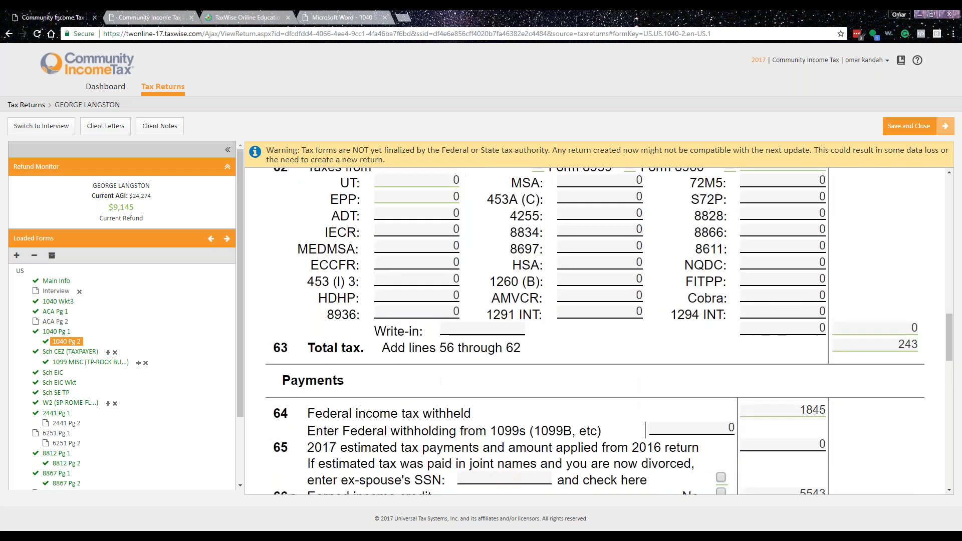
scroll(594, 330, down, 2)
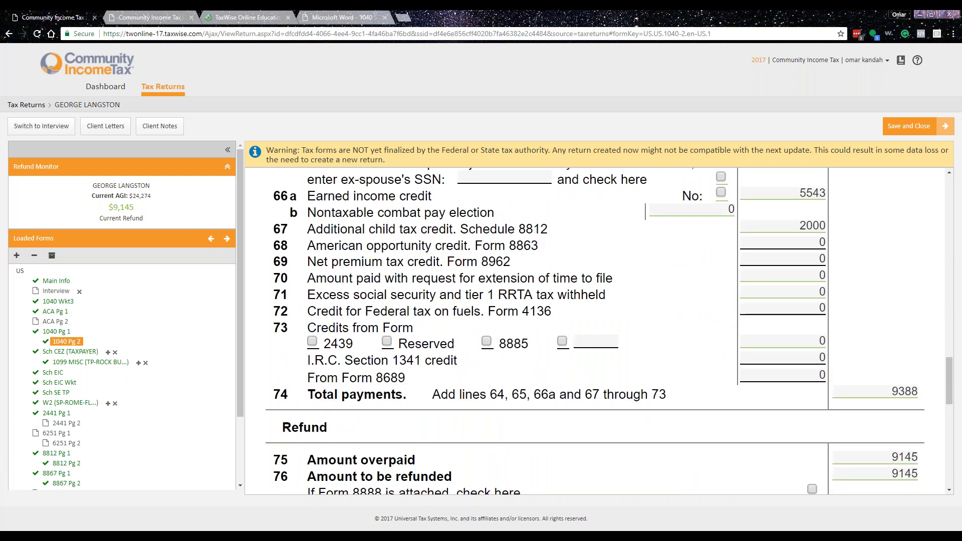
scroll(426, 333, down, 5)
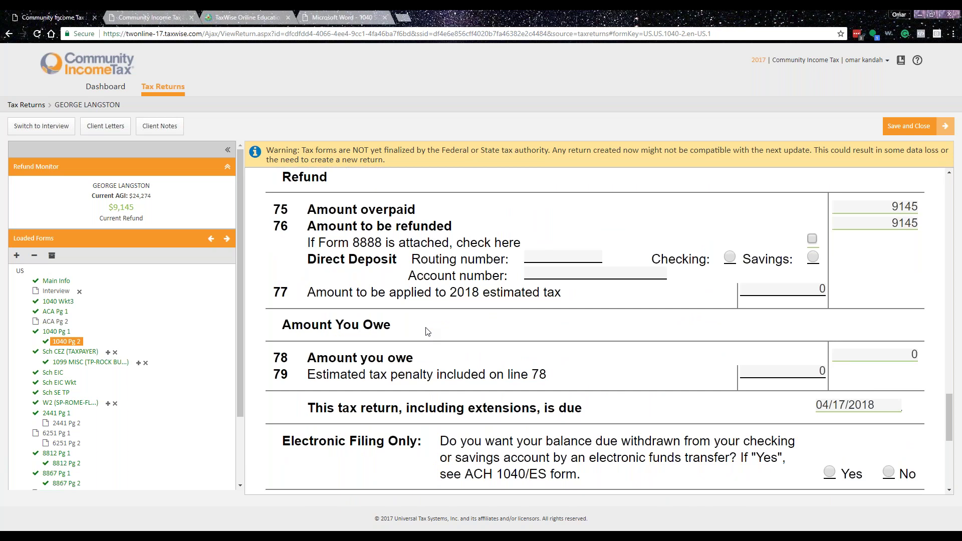
click(68, 352)
click(54, 342)
click(53, 331)
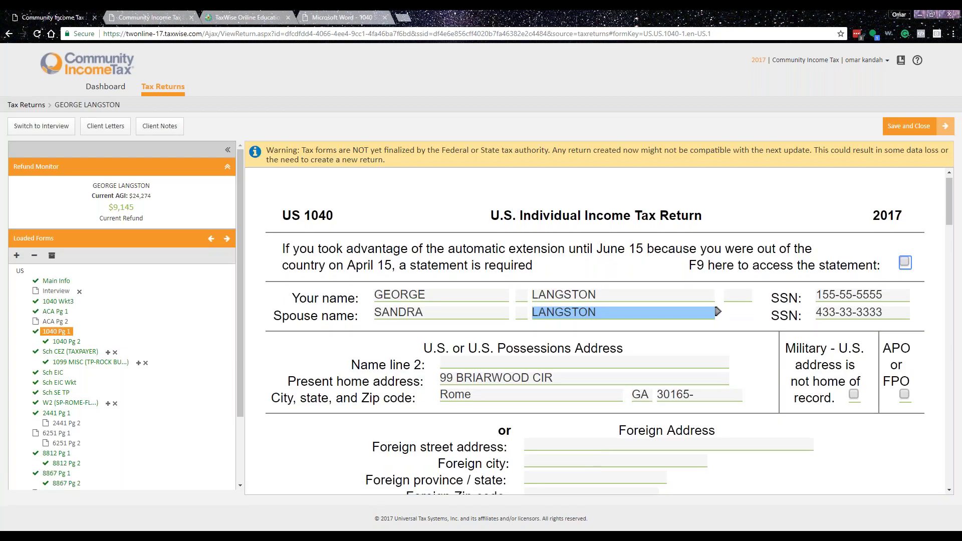
scroll(609, 331, down, 15)
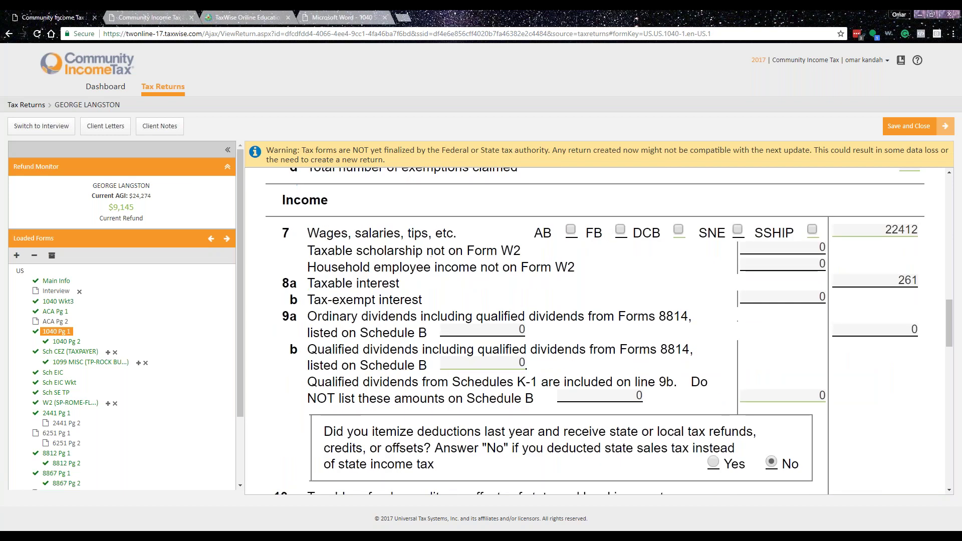
scroll(609, 330, down, 4)
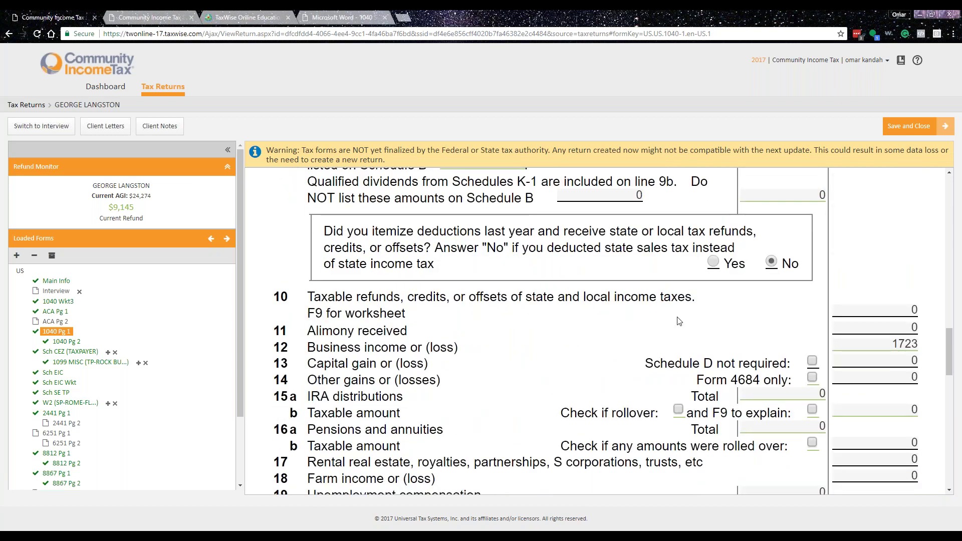
- Change the 1099-MISC nonemployee compensation to 17233.41, then review ACA worksheet pages 2 and 1
click(66, 362)
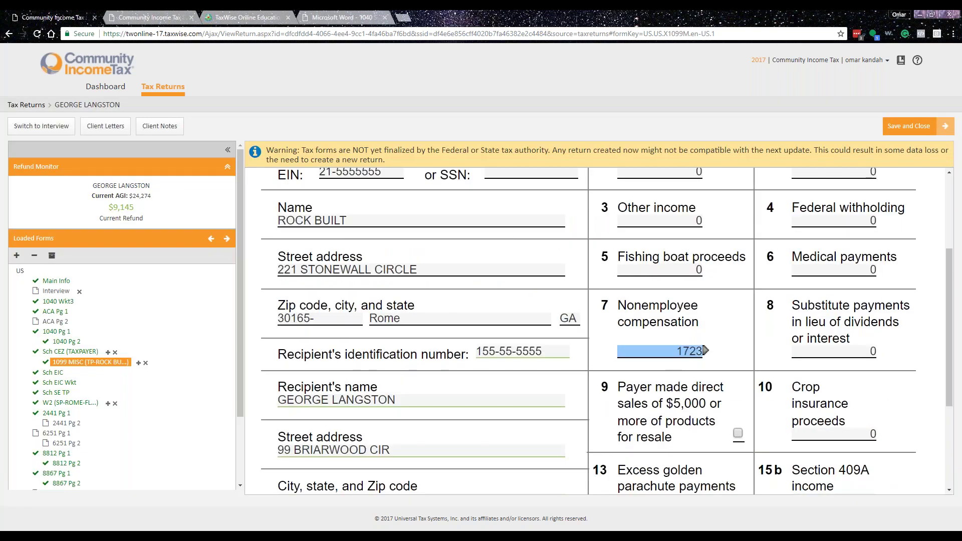
text(17233.41)
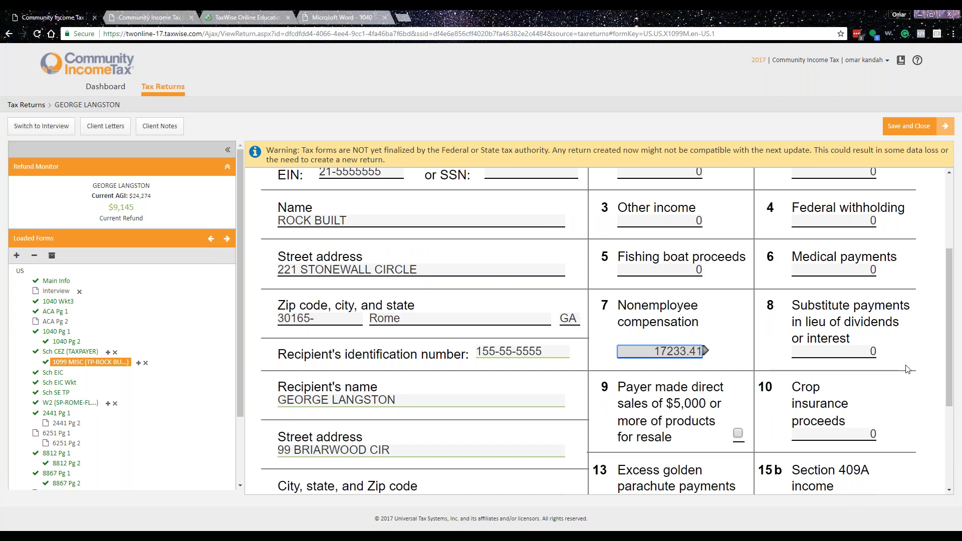
key(Tab)
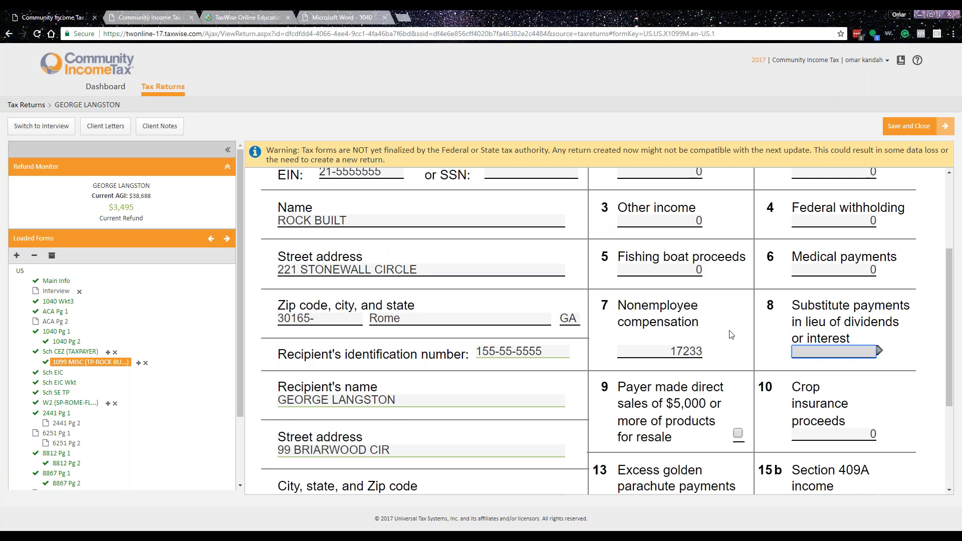
click(701, 351)
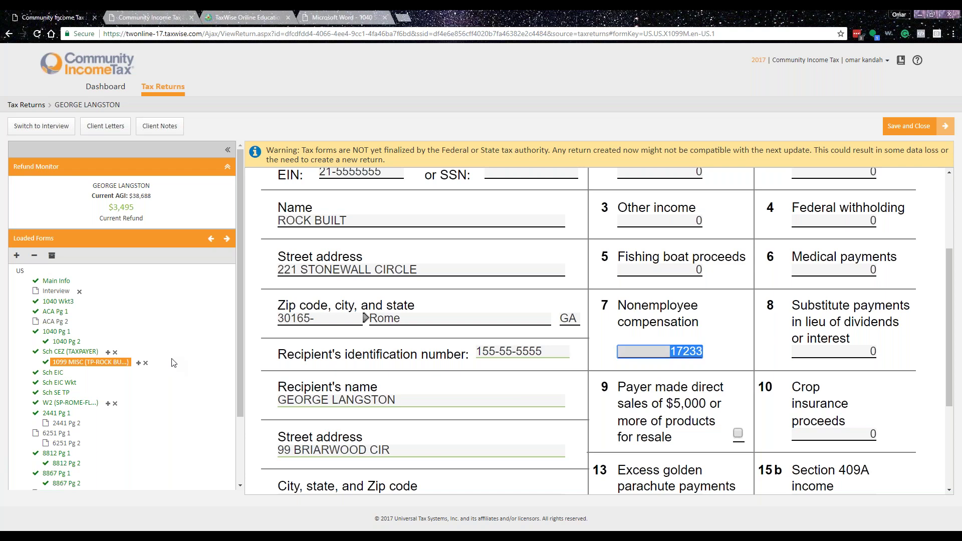
click(55, 322)
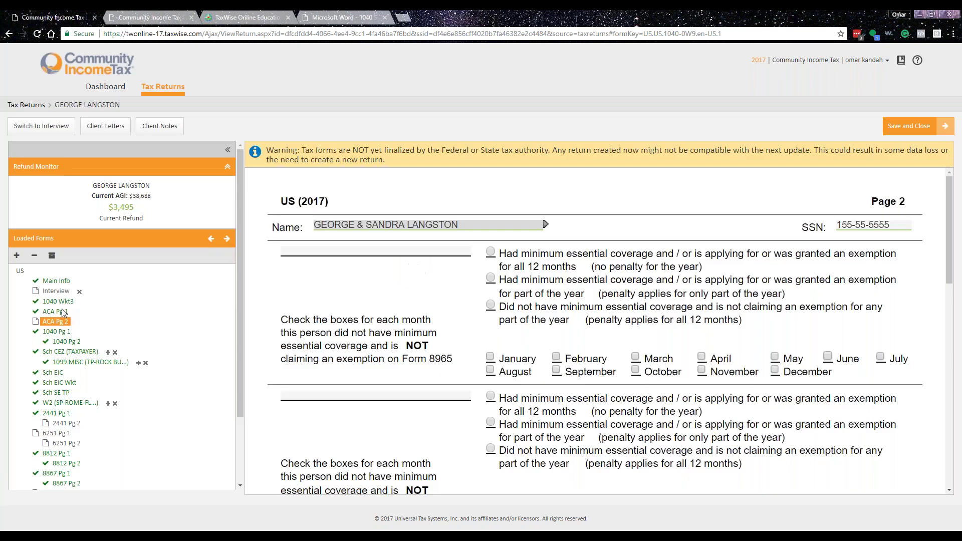
click(61, 312)
scroll(178, 411, down, 3)
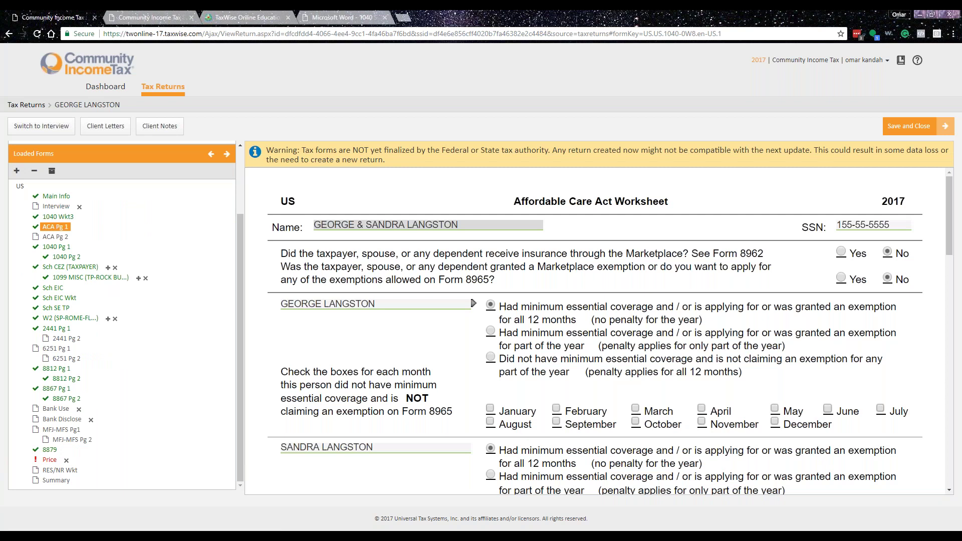
- Save and close the client's return to get back to the Tax Returns list of three returns
click(351, 223)
click(899, 129)
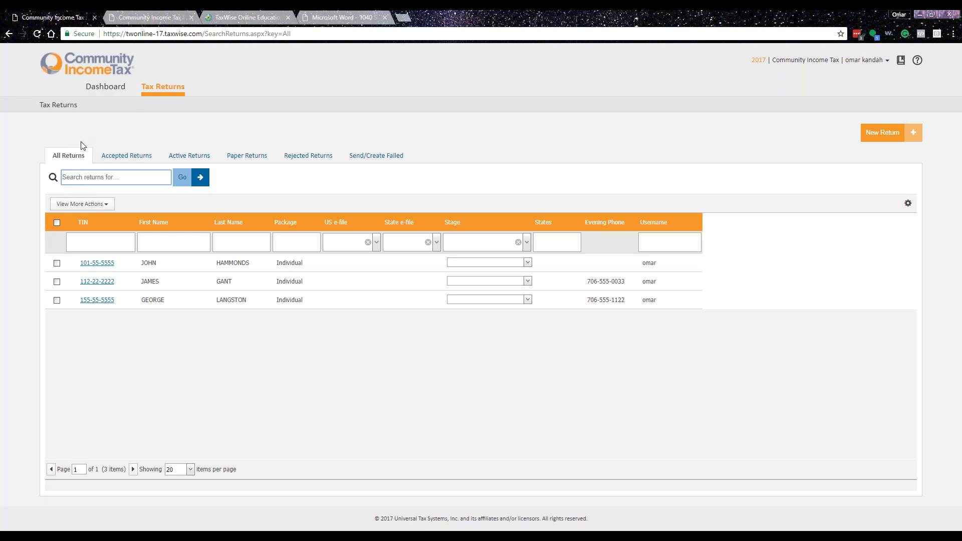
- Switch the returns list between the Accepted, Active and All Returns views
click(126, 156)
click(189, 156)
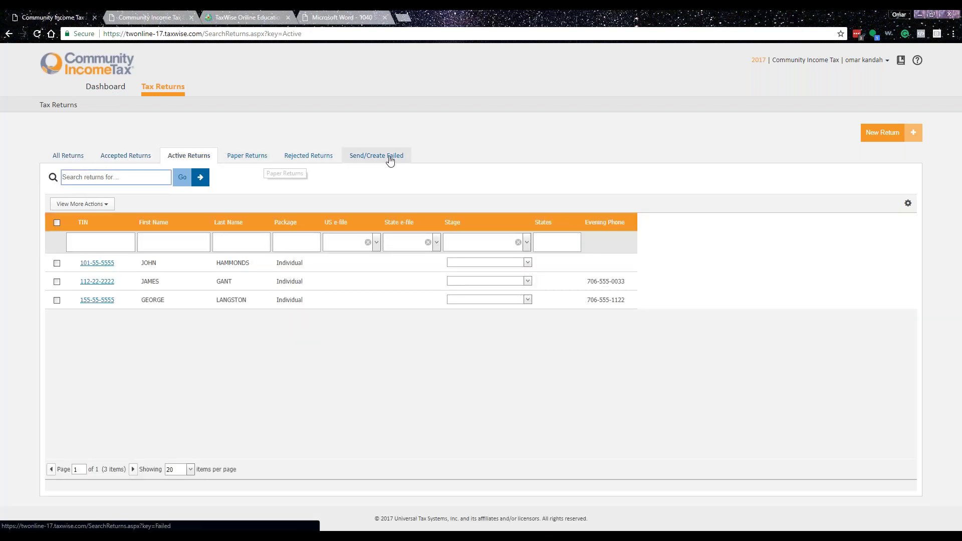
click(120, 157)
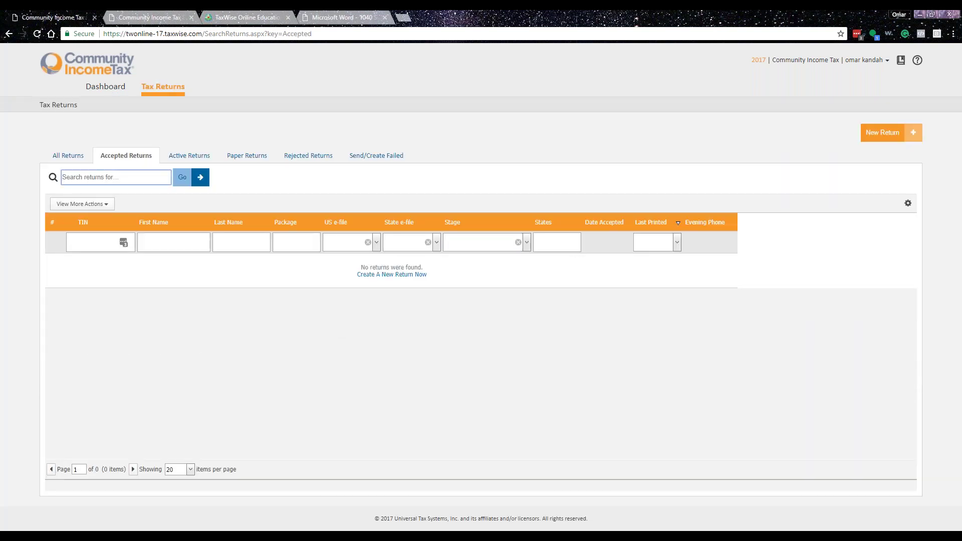
click(68, 155)
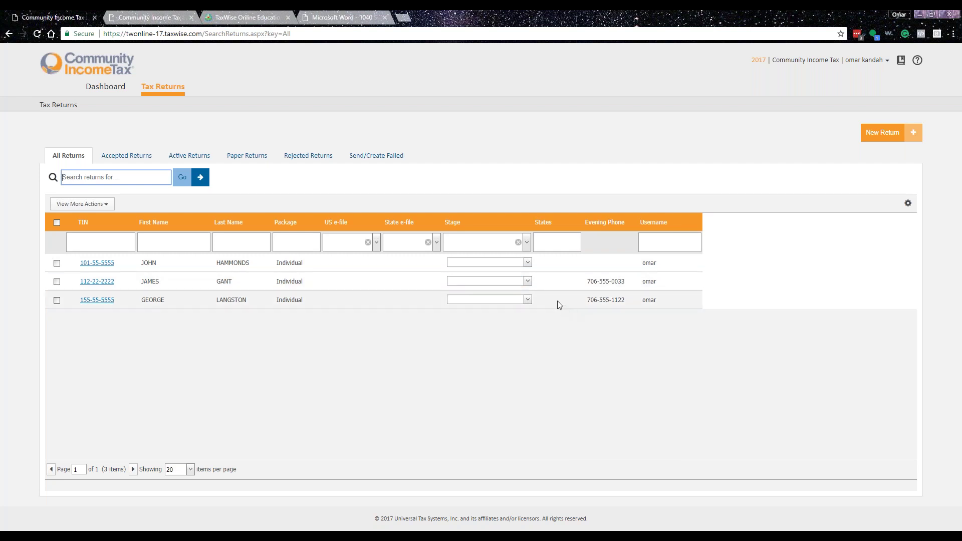
- Browse the State e-file, Stage and third return's stage choices unchanged, then show Return List Options
click(436, 243)
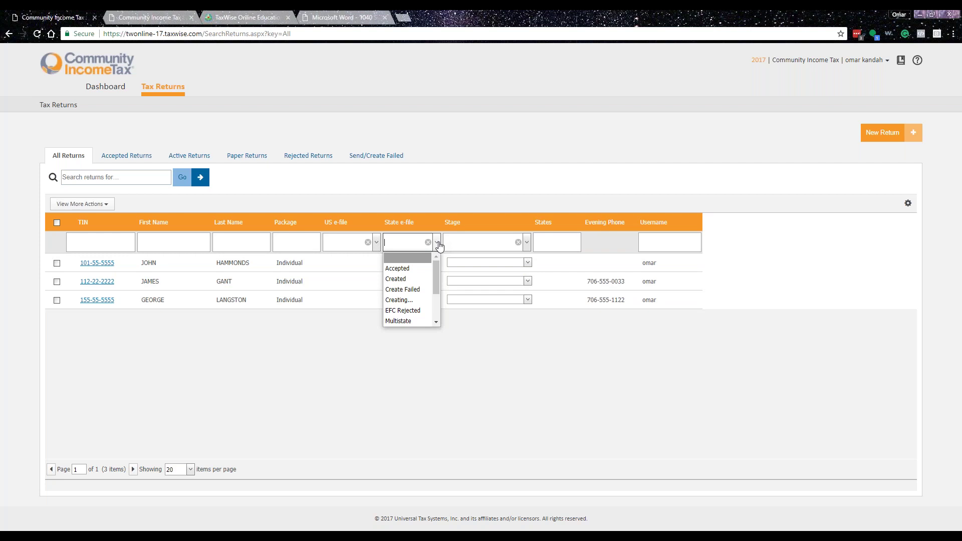
click(527, 245)
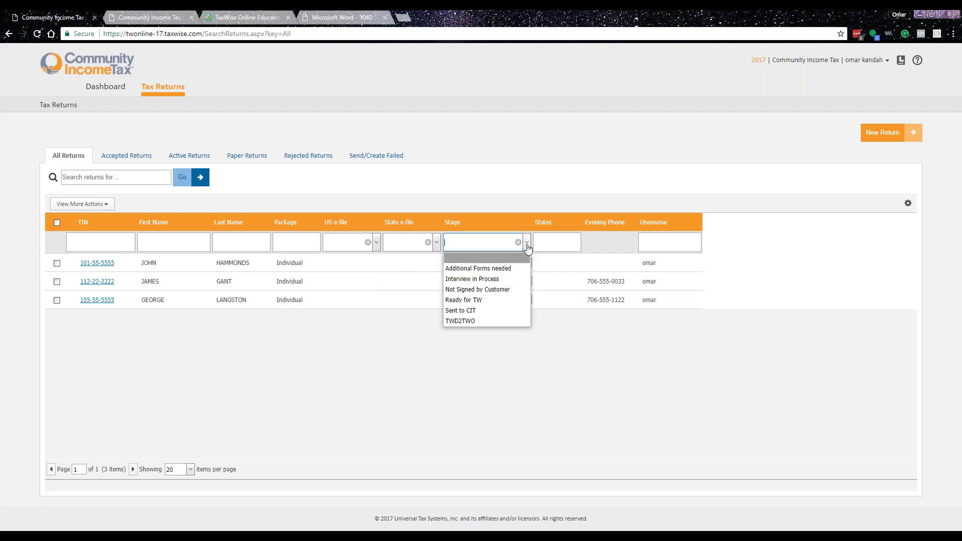
click(490, 344)
click(501, 299)
click(528, 299)
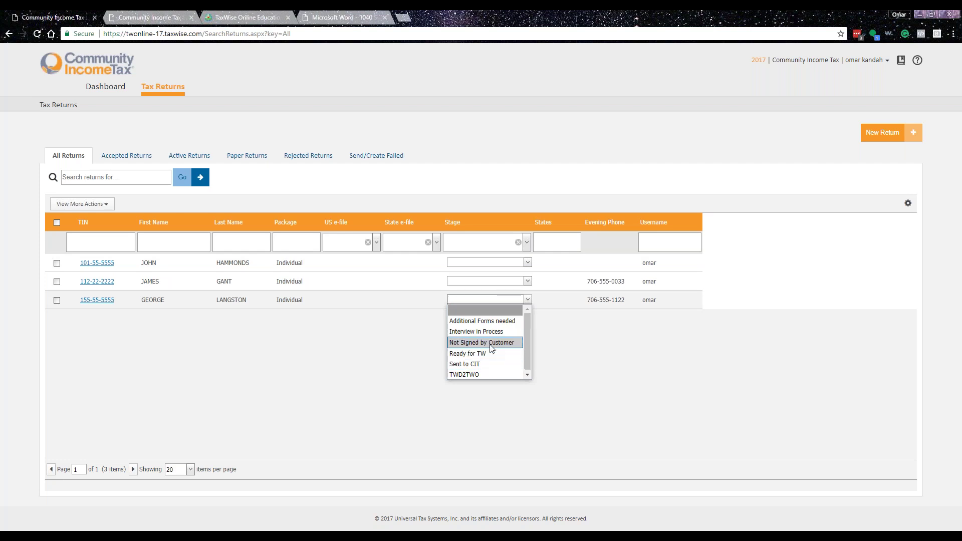
key(Up)
key(Up)
key(Down)
key(Down)
key(Down)
key(Down)
key(Up)
key(Up)
key(Up)
key(Up)
key(Down)
key(Down)
key(Down)
key(Down)
key(Down)
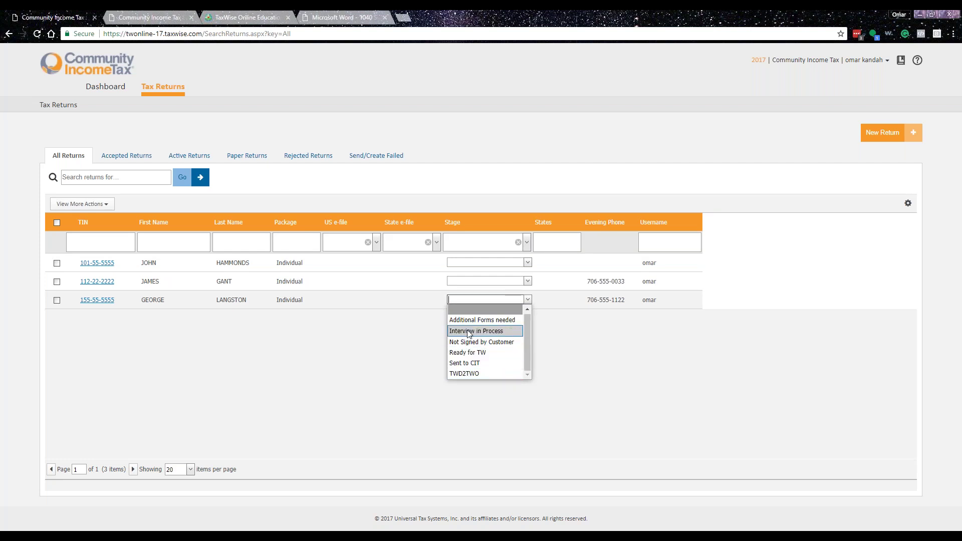
click(421, 350)
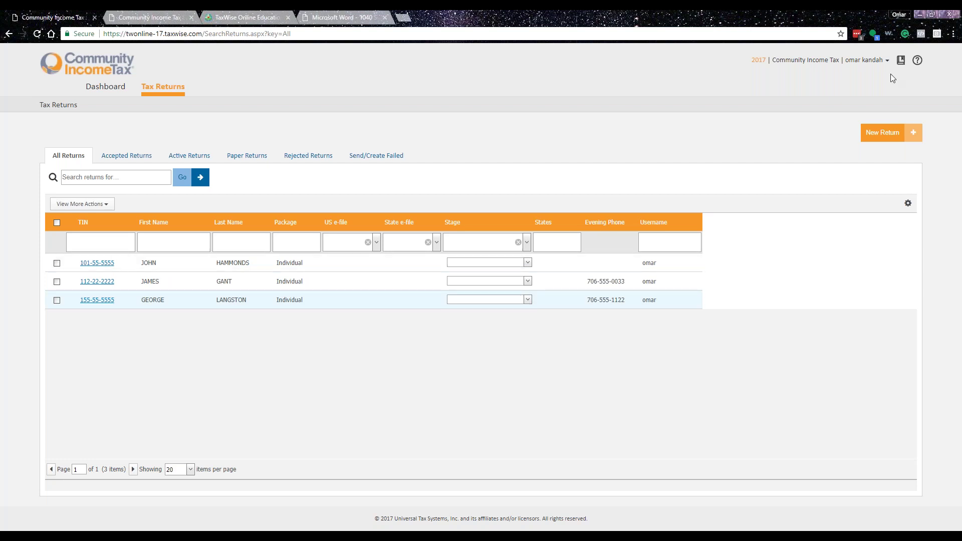
click(905, 207)
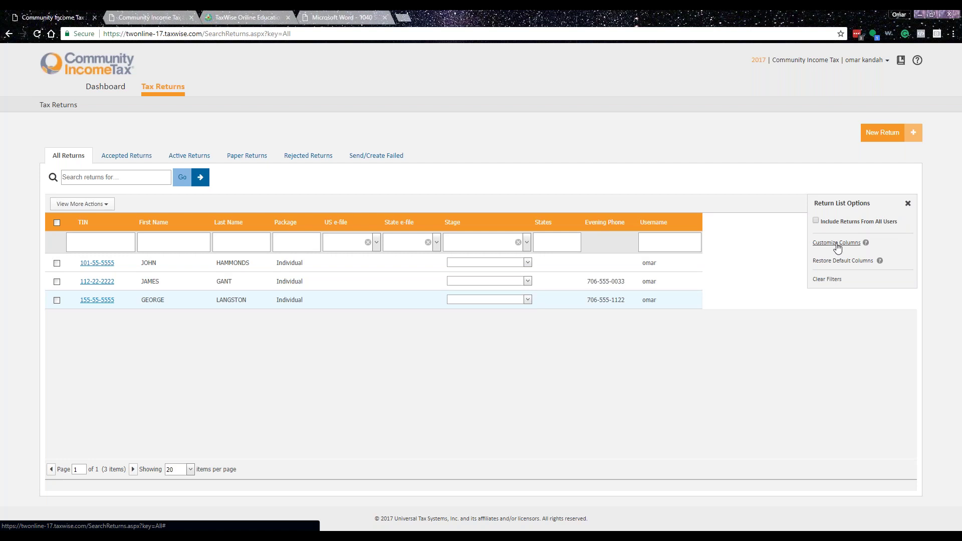
- Close the list options and go via account Settings to the Return Templates page showing main office
click(907, 203)
click(886, 61)
click(829, 76)
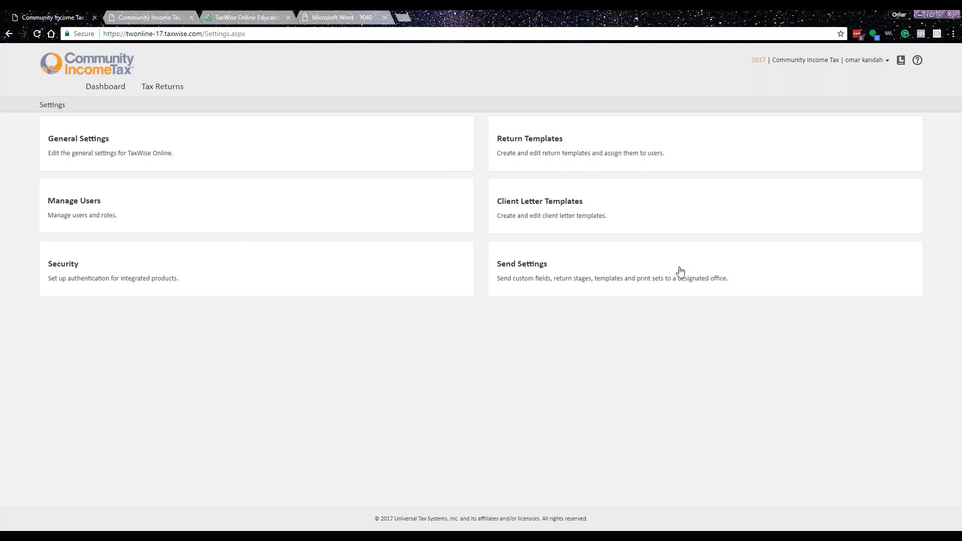
click(534, 140)
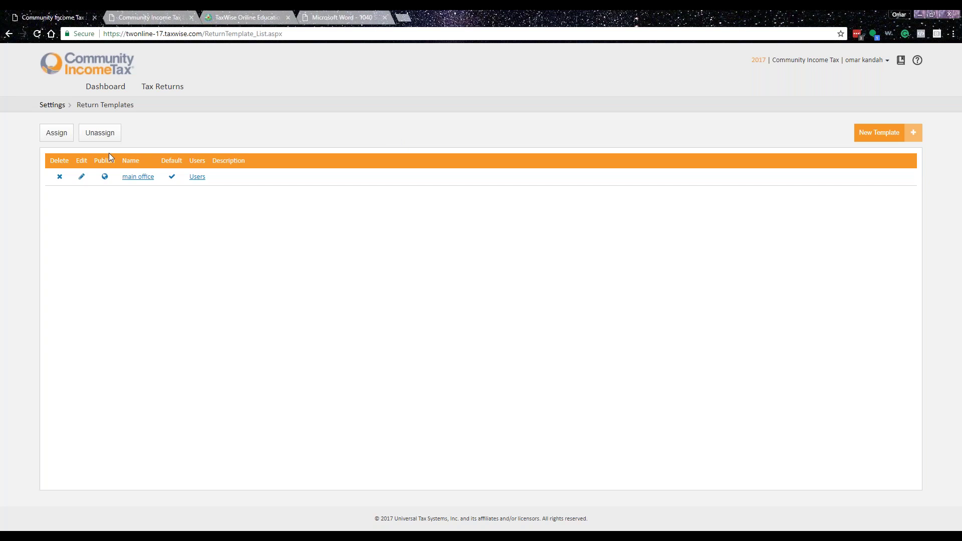
- Edit the main office template and set its Type of Return to E-file ONLY
click(81, 177)
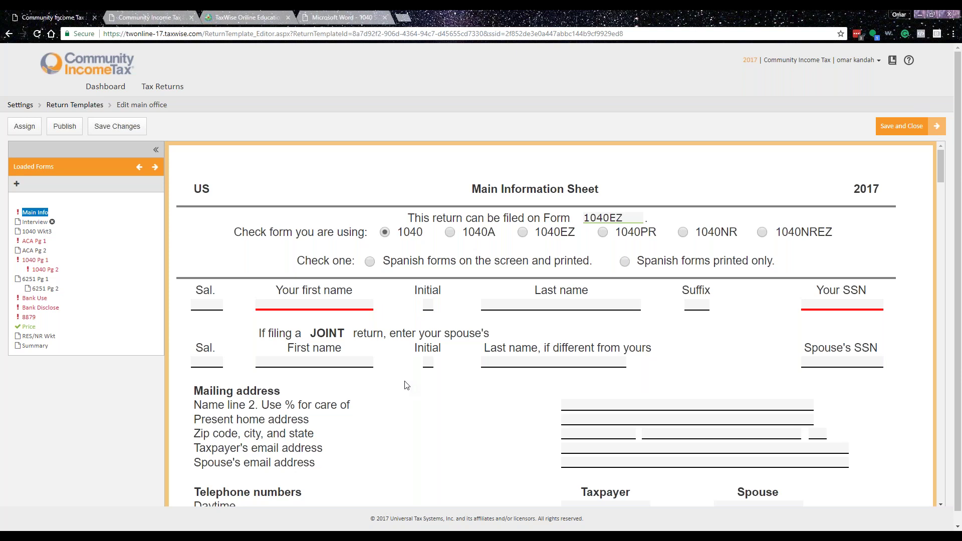
scroll(406, 384, down, 1)
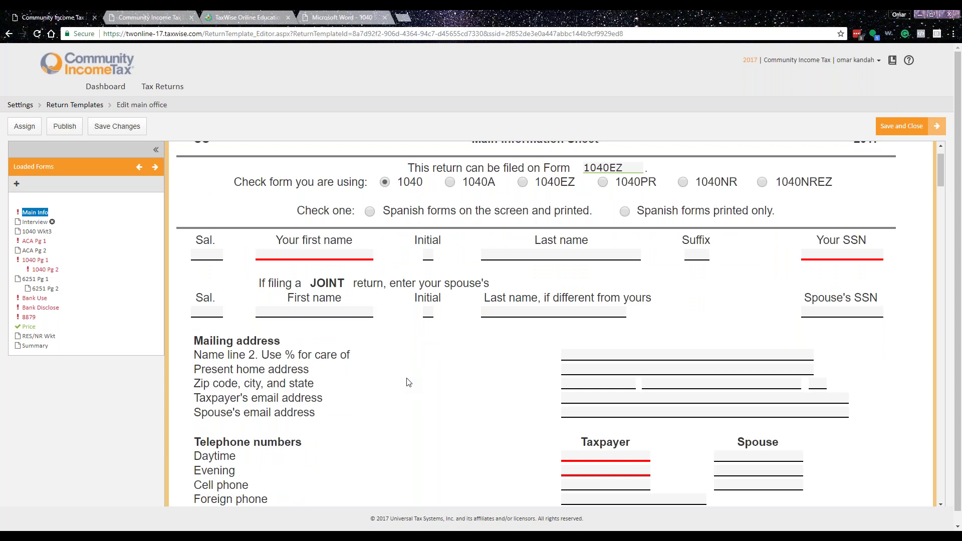
scroll(406, 380, down, 4)
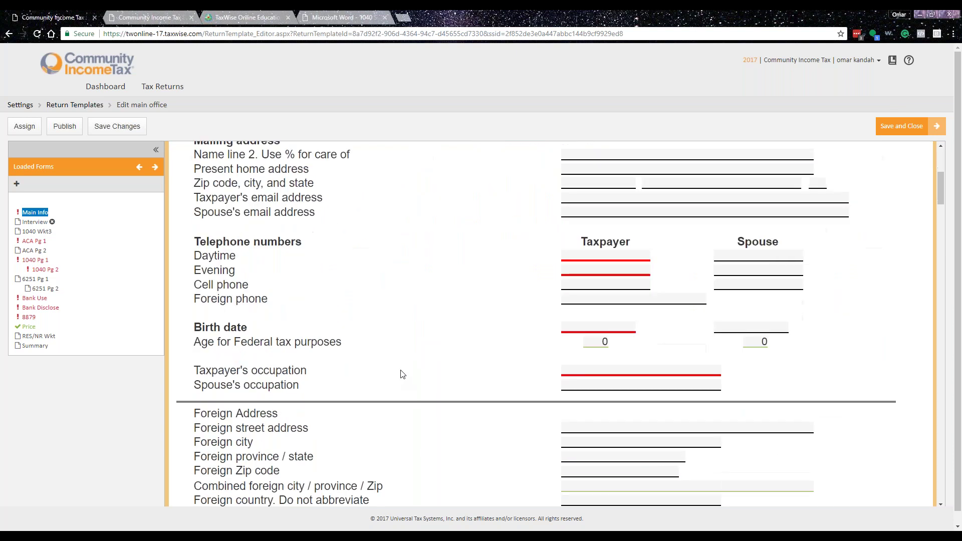
scroll(401, 375, down, 9)
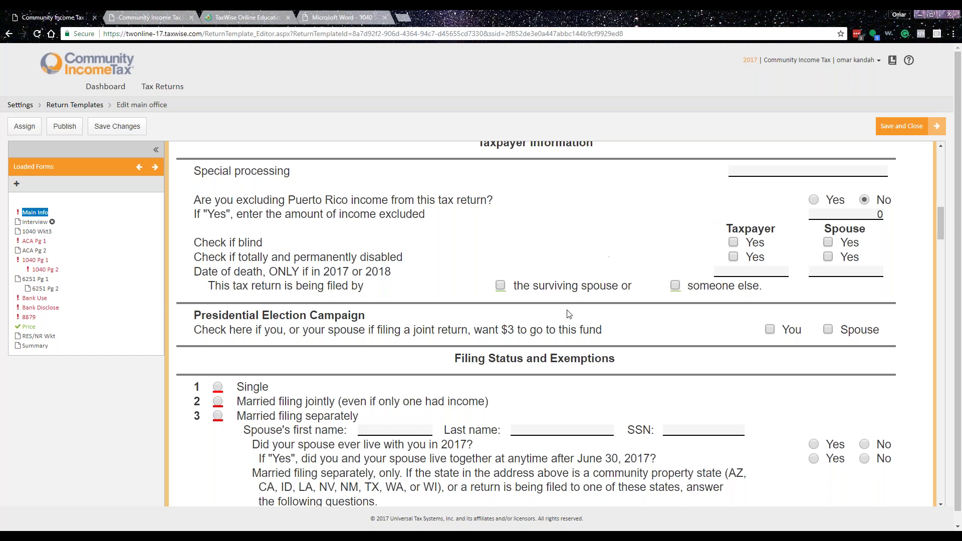
scroll(505, 370, down, 12)
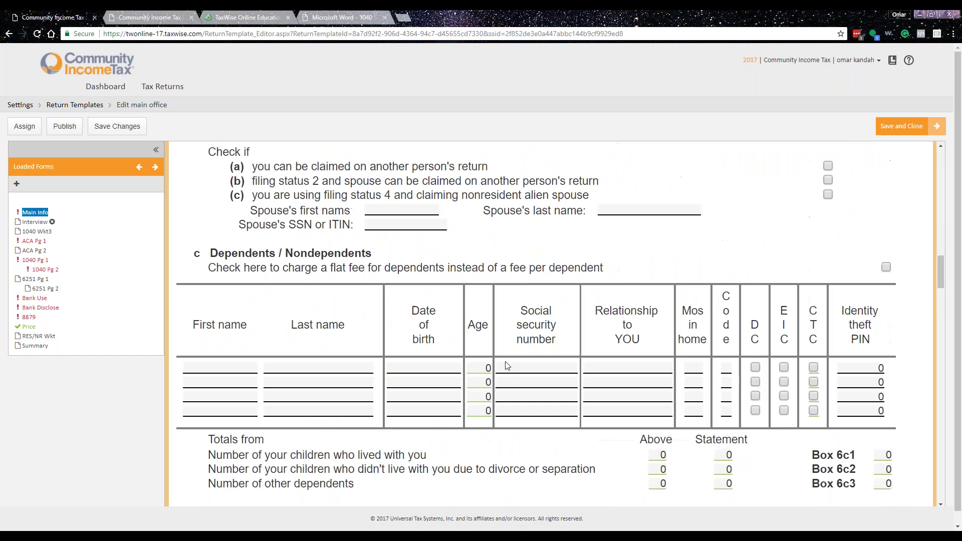
scroll(509, 366, down, 10)
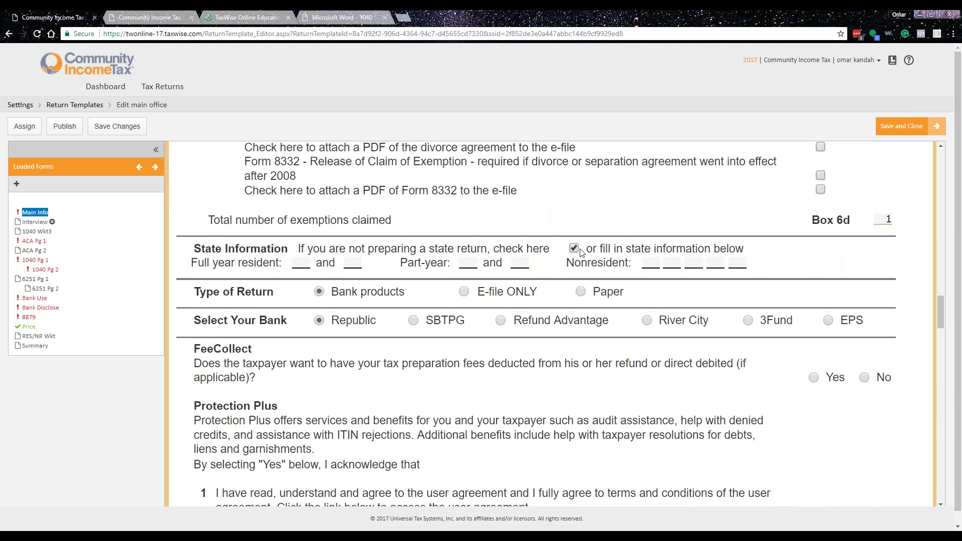
click(463, 293)
- Scroll through the rest of the main office template down to Preparer Information
scroll(454, 365, down, 5)
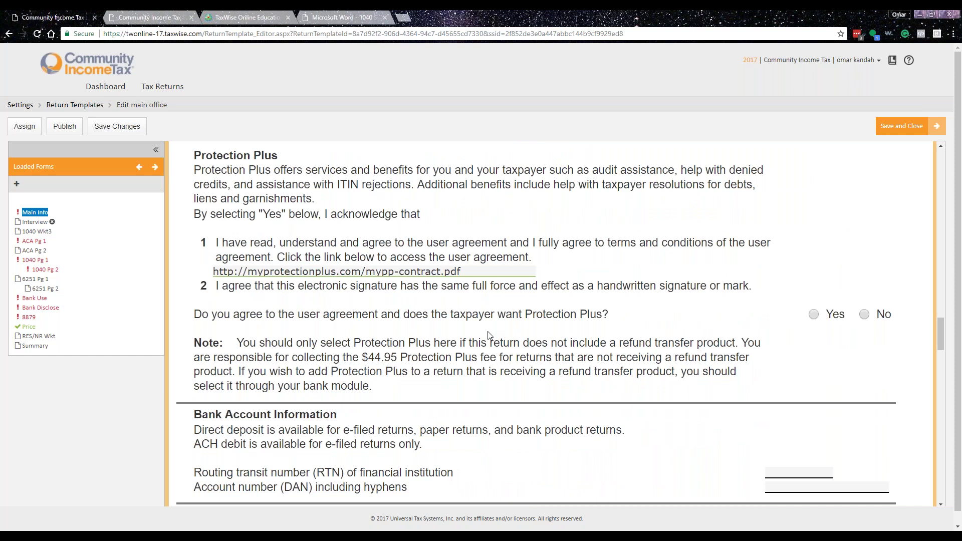
scroll(490, 335, down, 10)
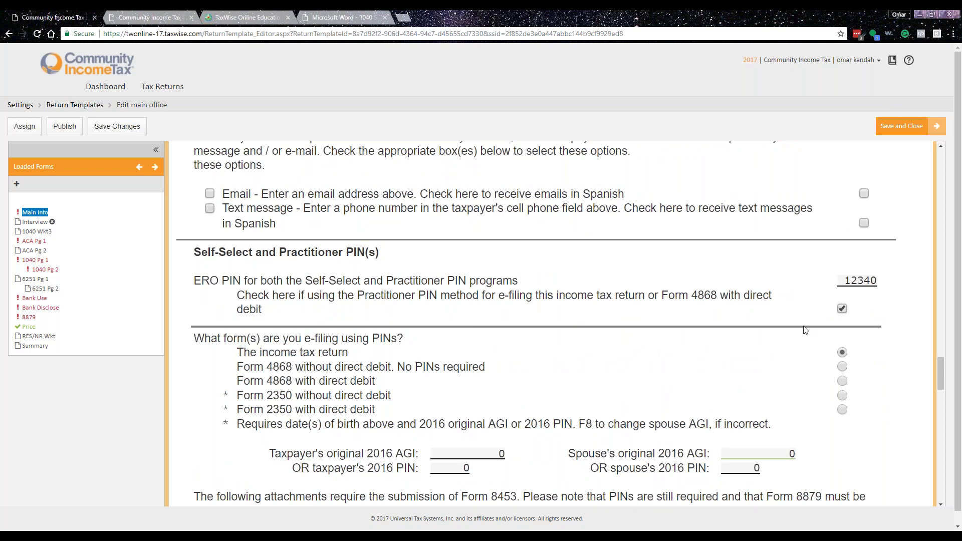
scroll(805, 330, down, 6)
scroll(304, 300, down, 3)
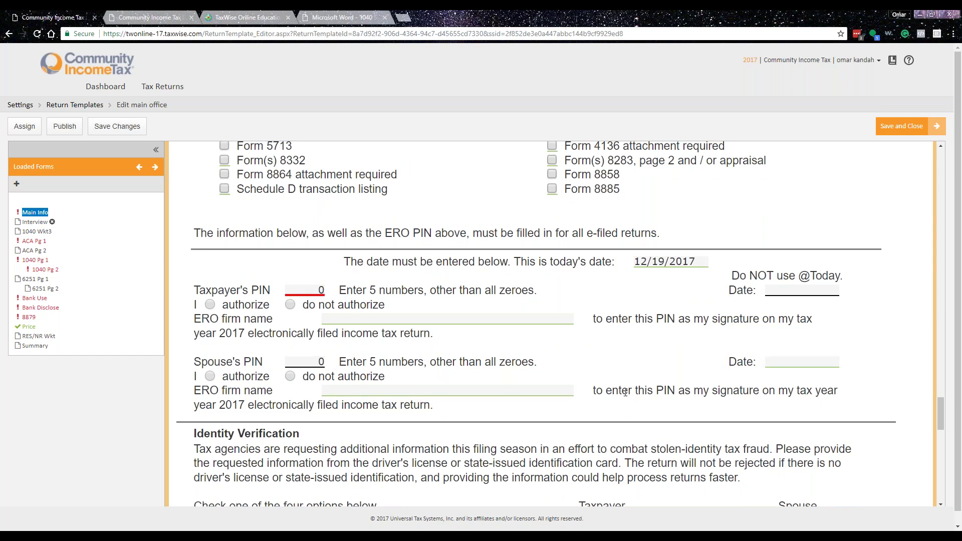
scroll(625, 393, down, 4)
scroll(681, 344, down, 2)
scroll(618, 307, down, 2)
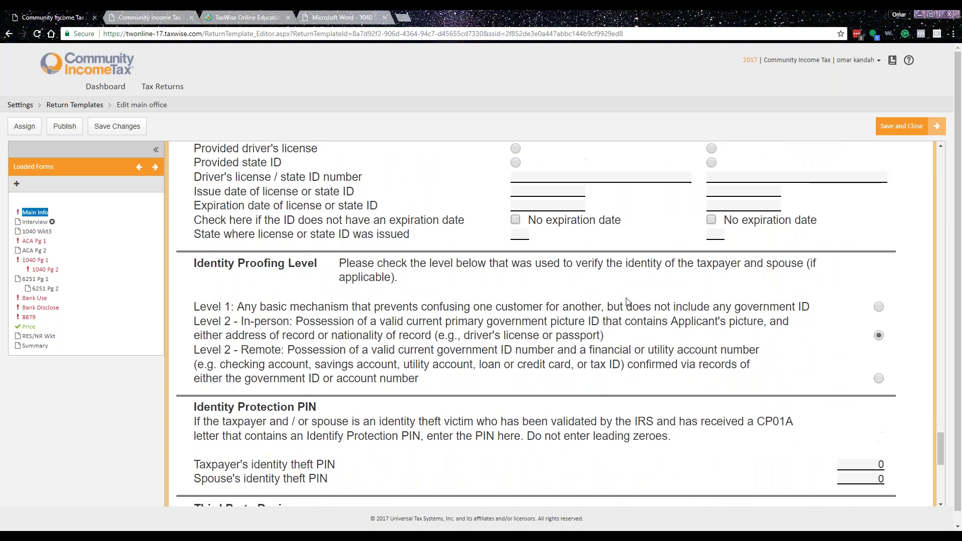
scroll(626, 353, down, 4)
scroll(612, 365, down, 2)
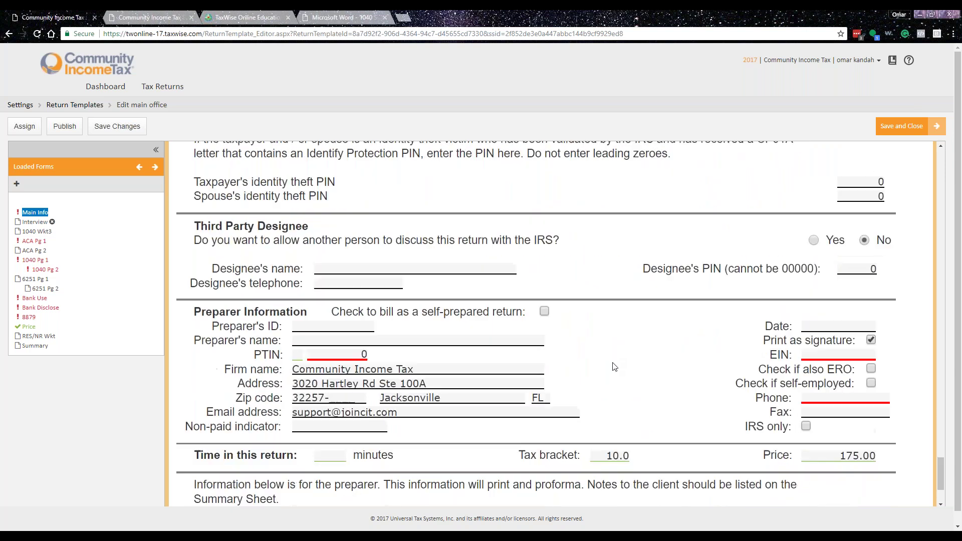
scroll(648, 318, up, 1)
scroll(673, 359, down, 1)
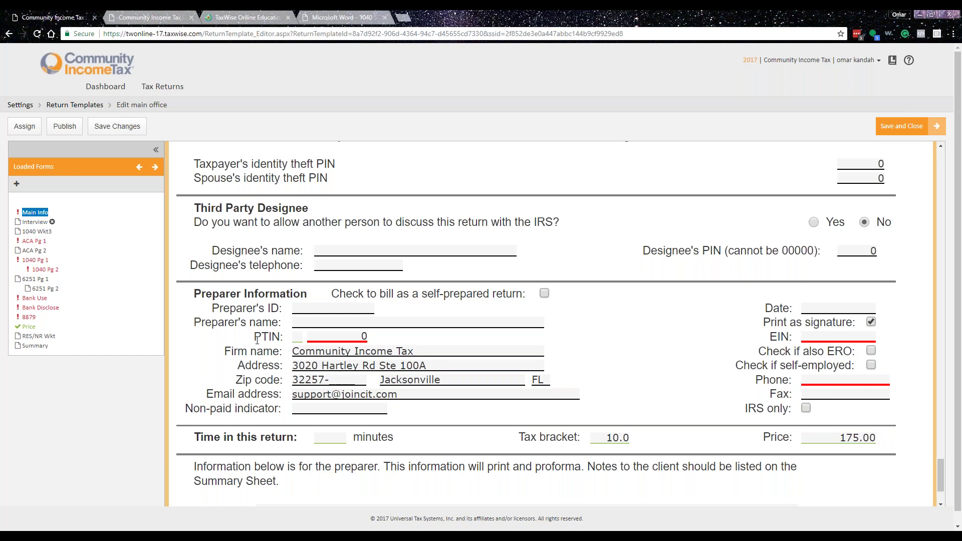
click(29, 327)
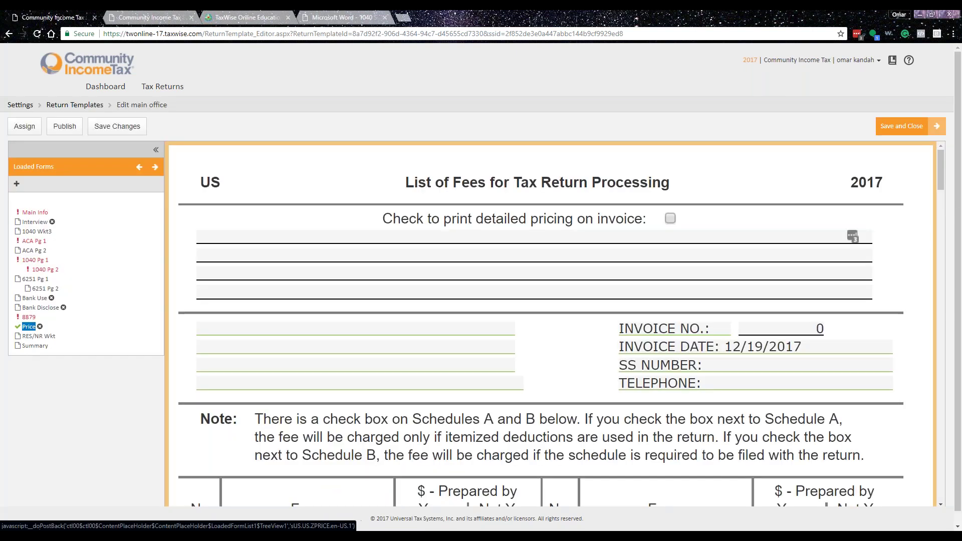
click(17, 183)
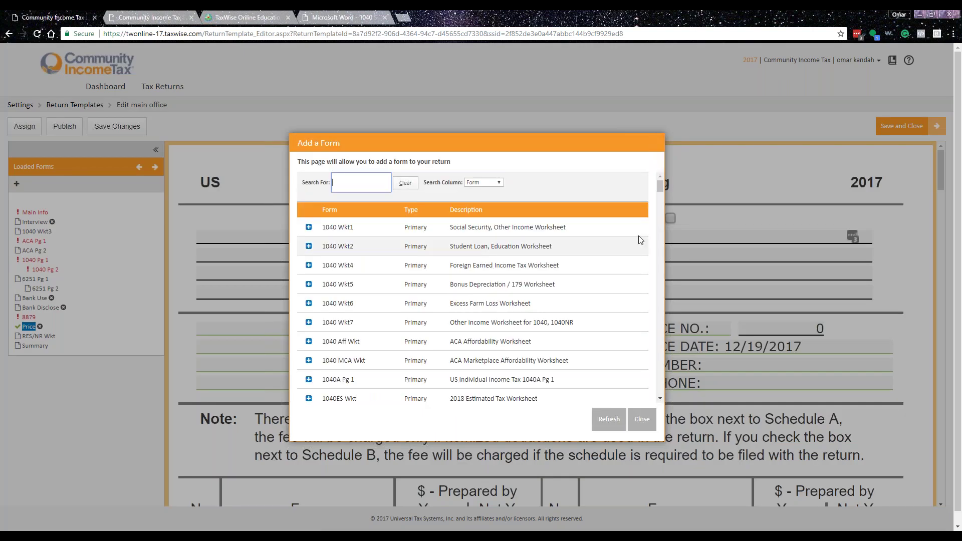
text(W2)
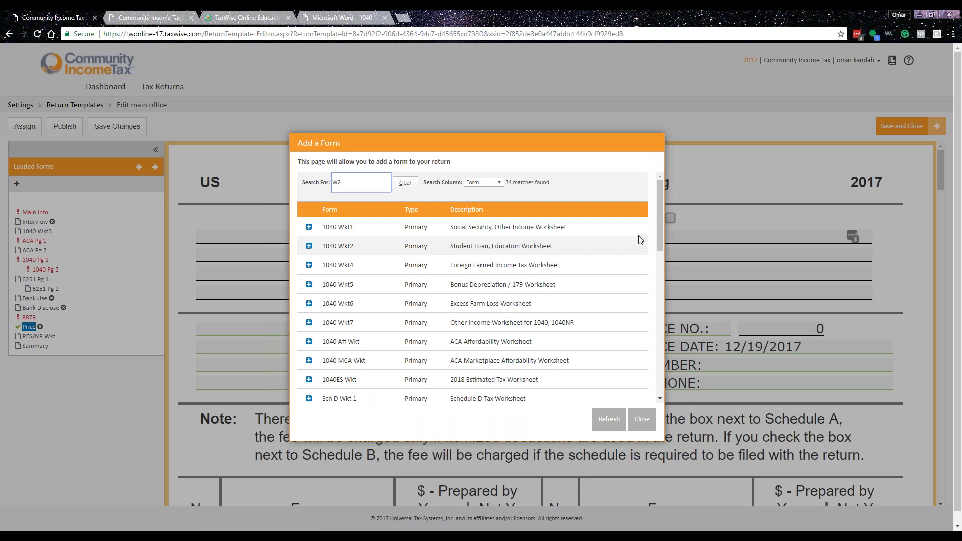
click(312, 227)
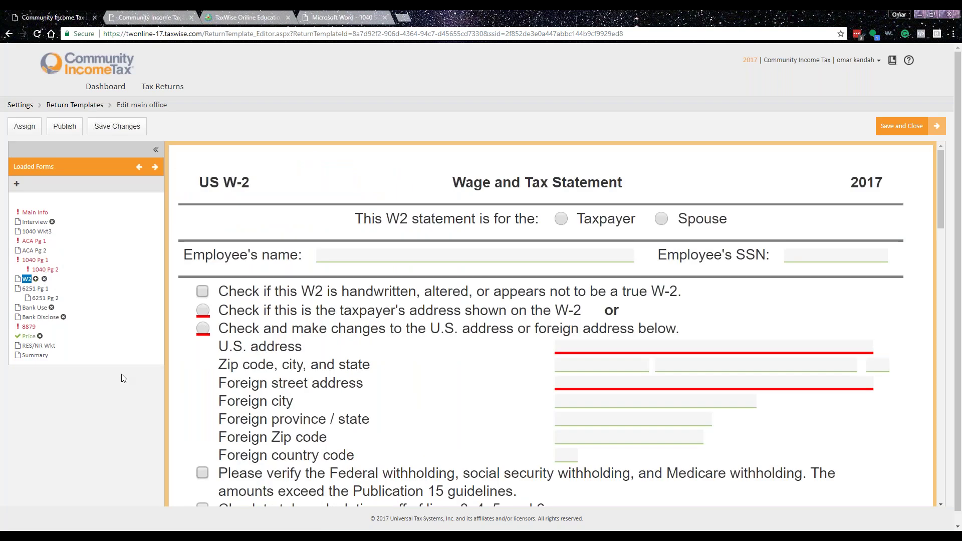
click(29, 336)
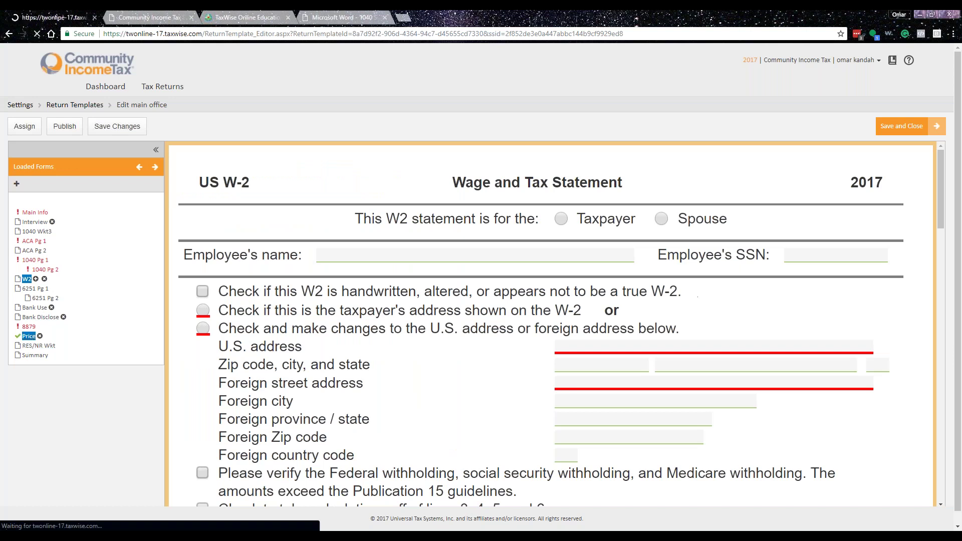
scroll(449, 372, down, 10)
scroll(749, 350, down, 15)
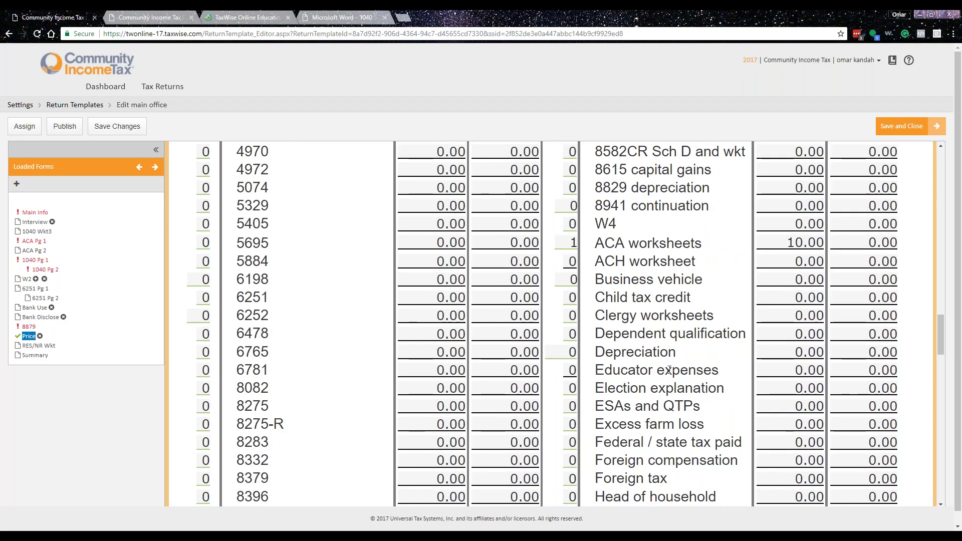
double_click(573, 242)
drag(573, 242, 580, 241)
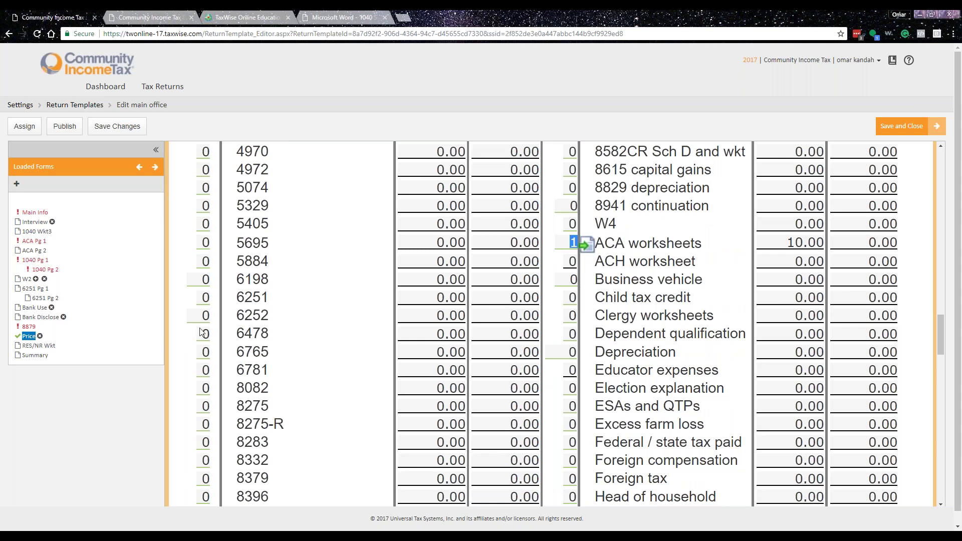
scroll(686, 385, down, 20)
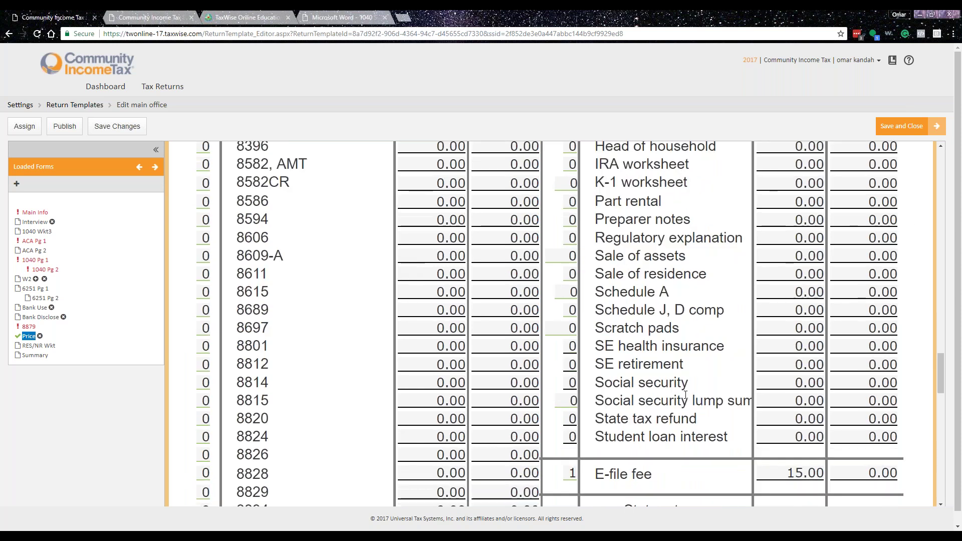
scroll(764, 423, up, 4)
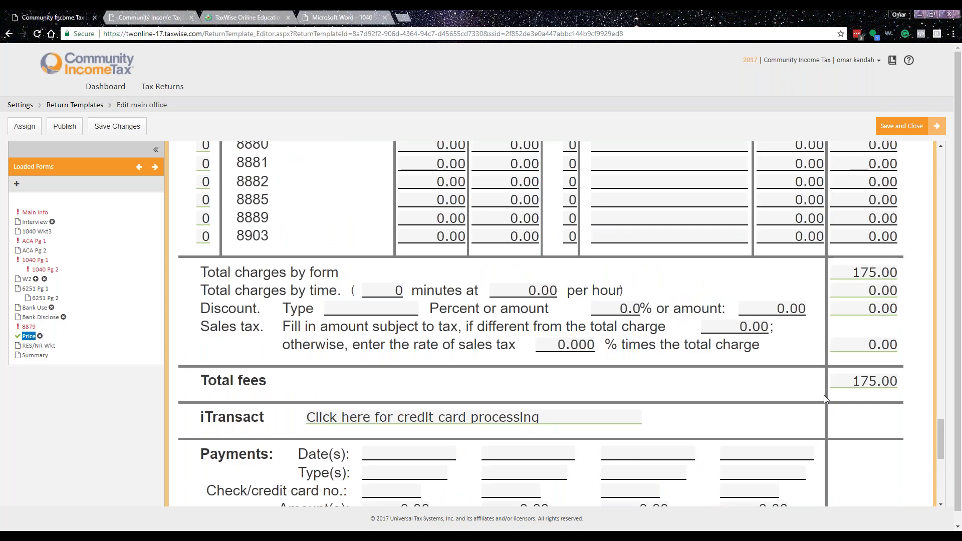
scroll(755, 390, up, 10)
scroll(447, 416, up, 10)
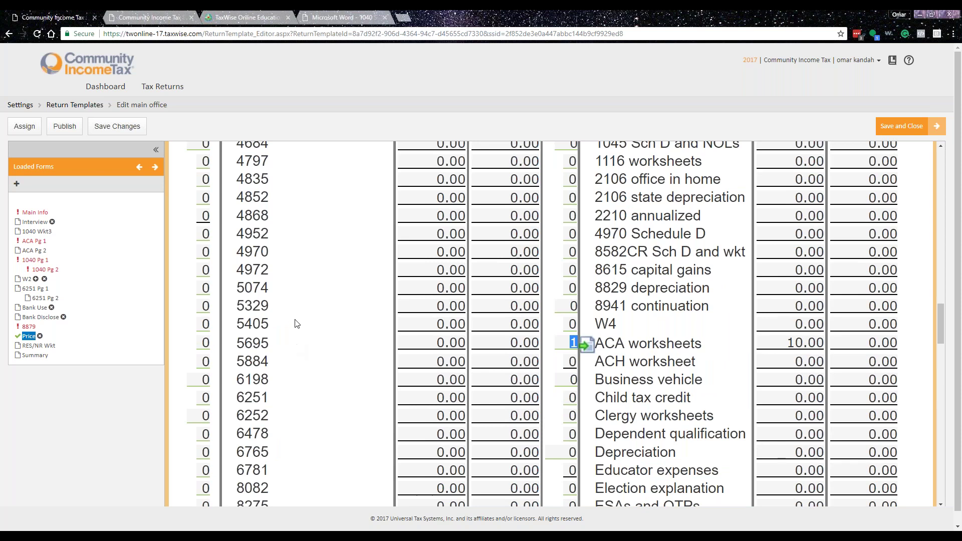
scroll(448, 416, up, 10)
scroll(449, 350, up, 5)
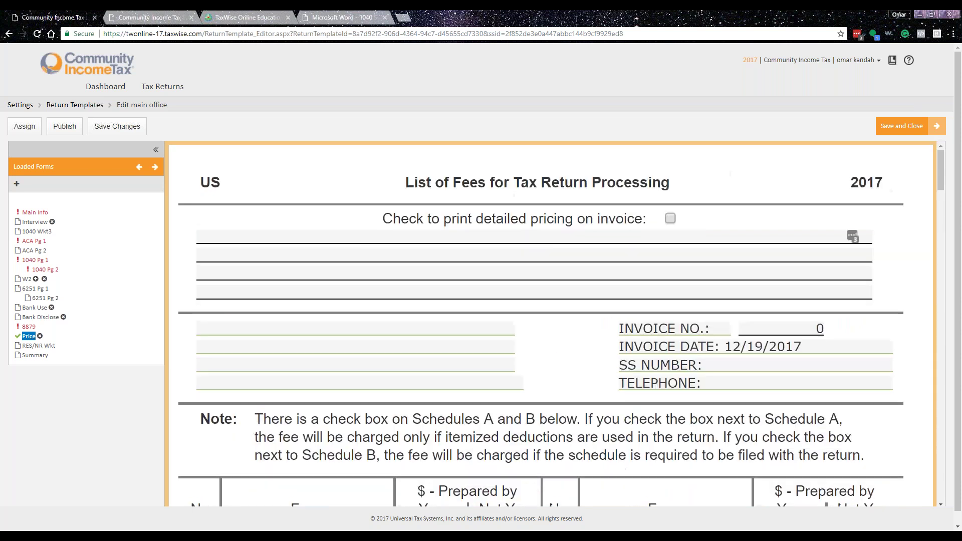
scroll(154, 403, down, 6)
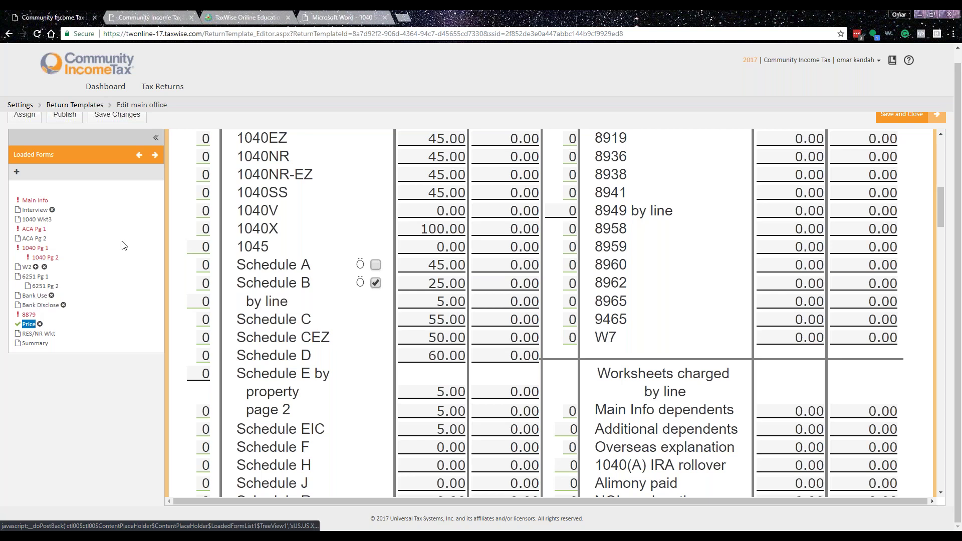
scroll(124, 245, up, 1)
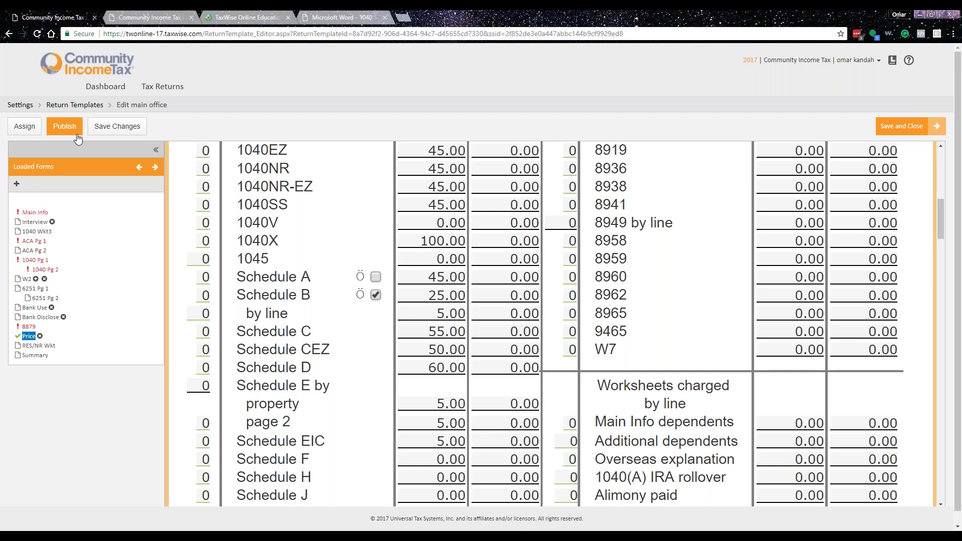
- Save the main office template changes and publish it
click(135, 131)
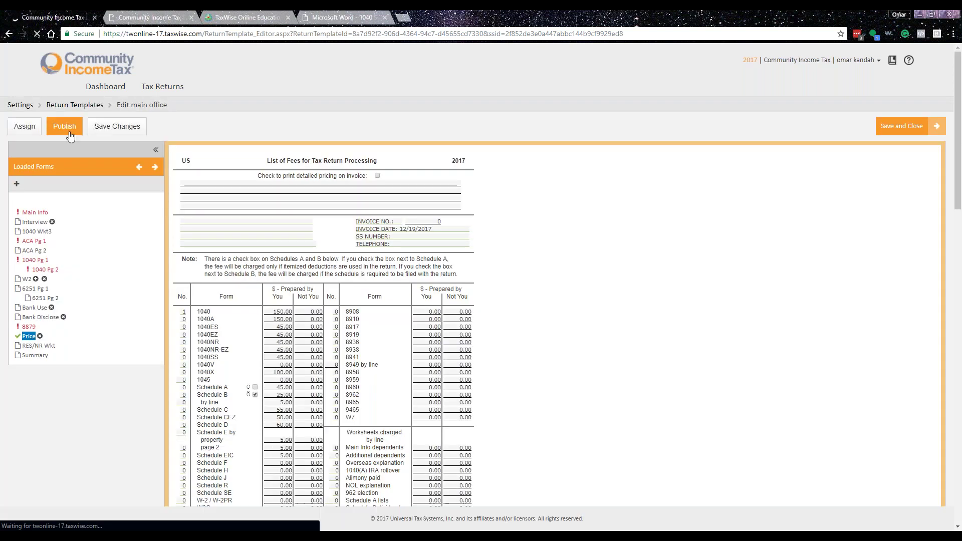
click(71, 135)
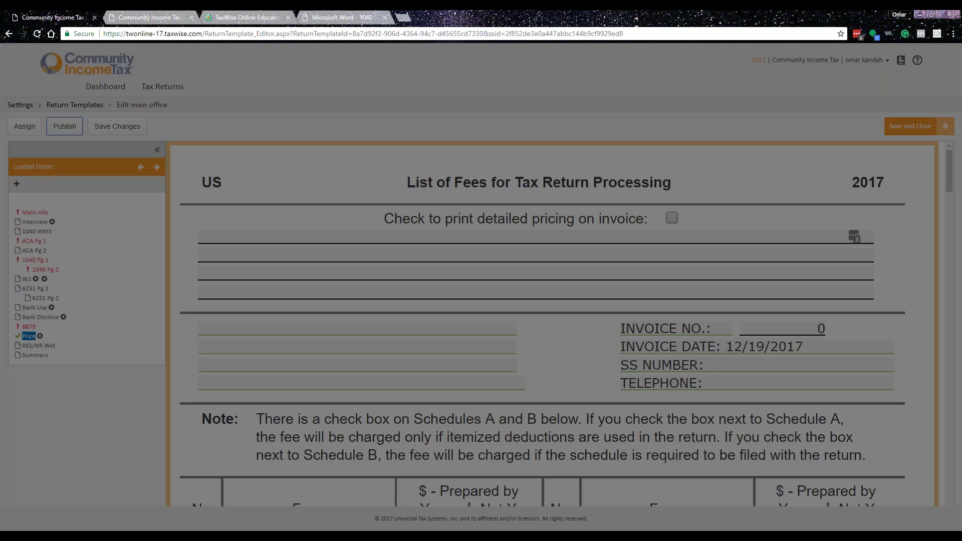
click(608, 119)
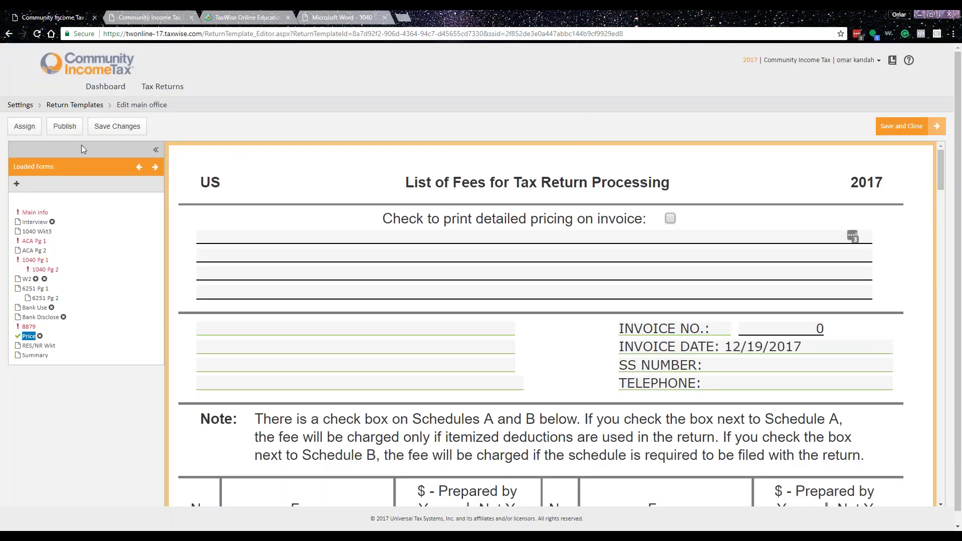
- Assign the main office template to all users, then save and close the template editor
click(24, 130)
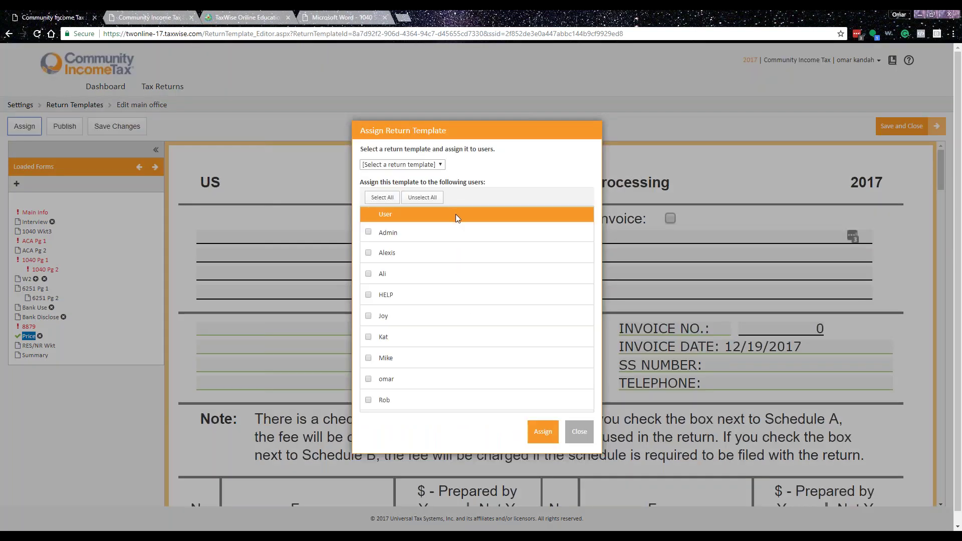
click(382, 198)
click(543, 432)
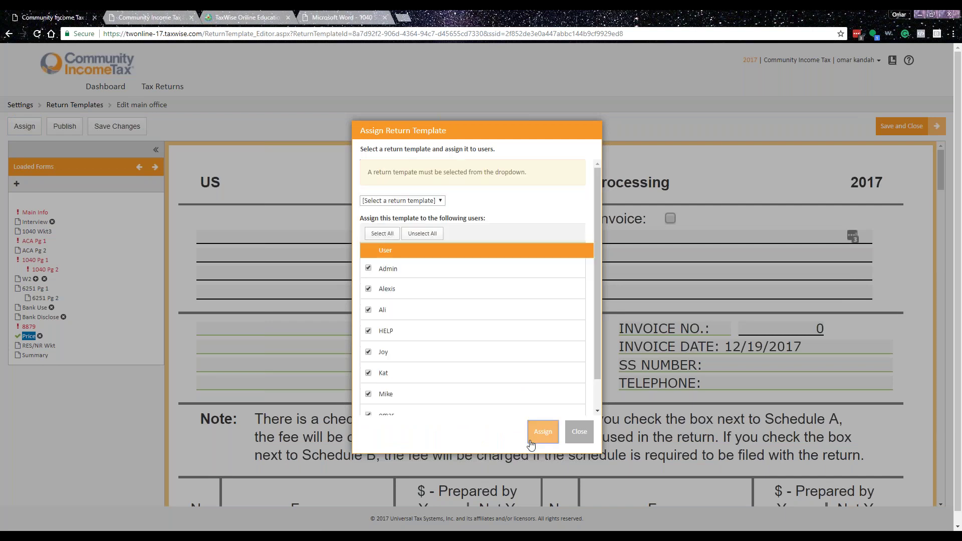
click(404, 200)
click(381, 217)
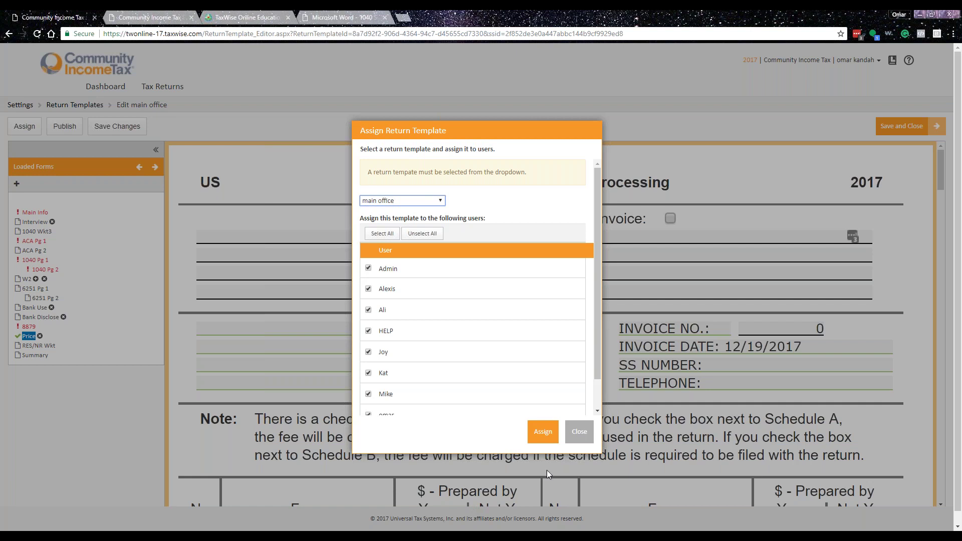
click(542, 432)
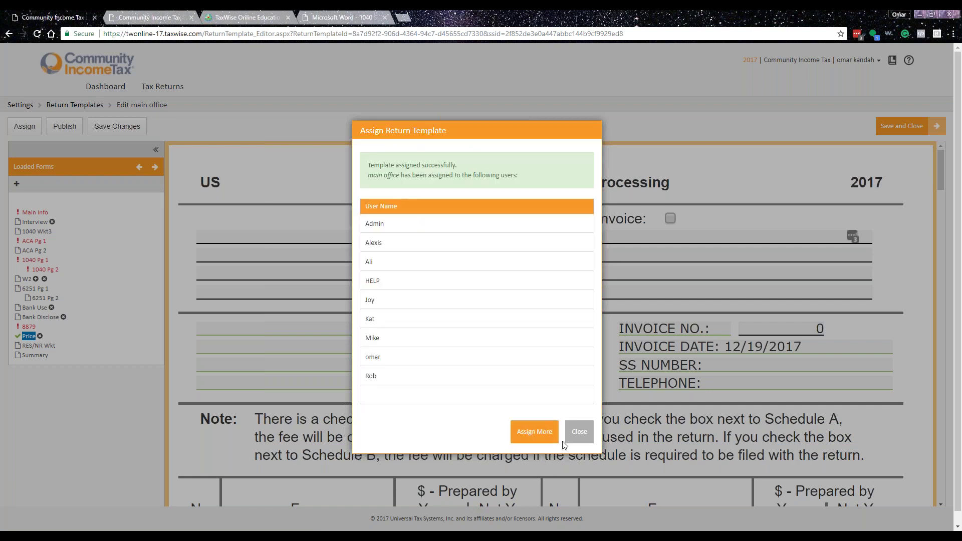
click(581, 435)
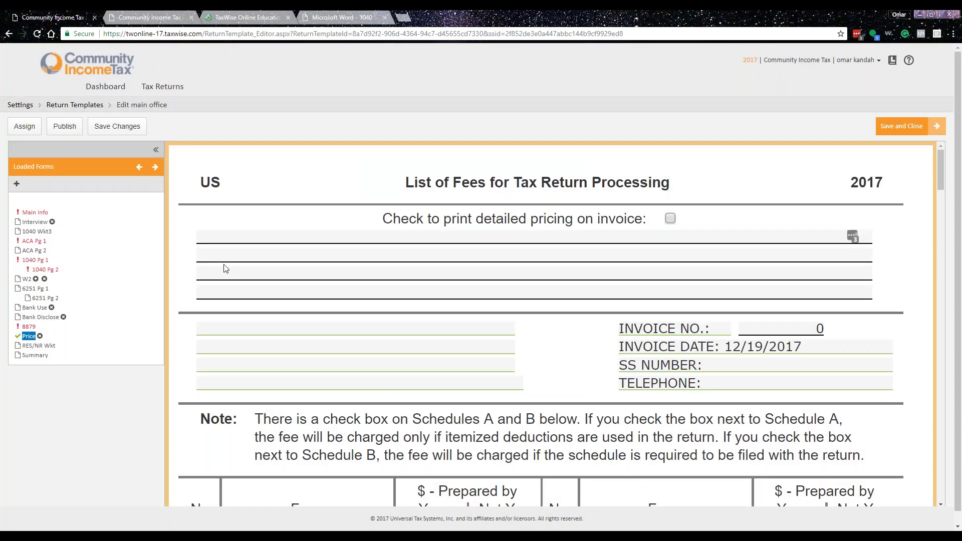
click(901, 126)
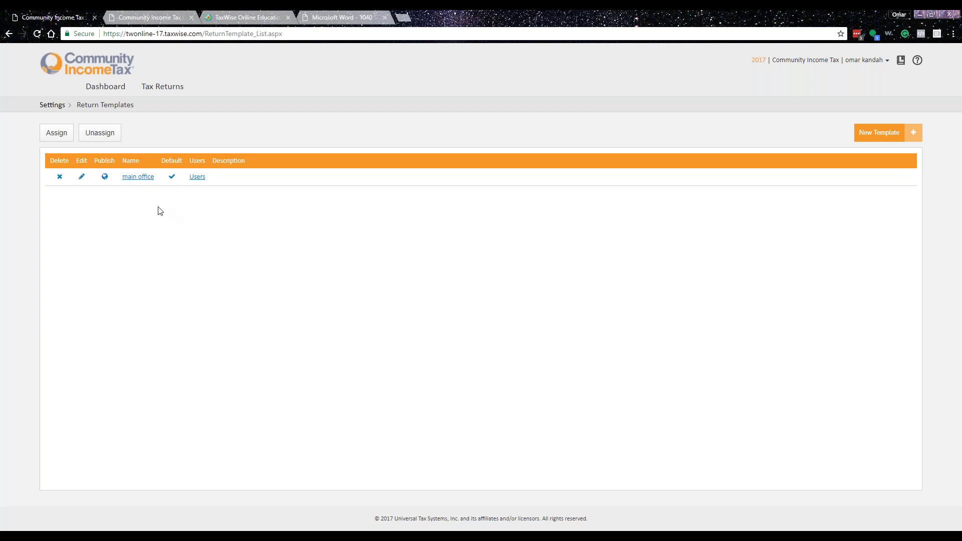
- Start a new return template but close the form without creating it, keeping main office as default
click(902, 131)
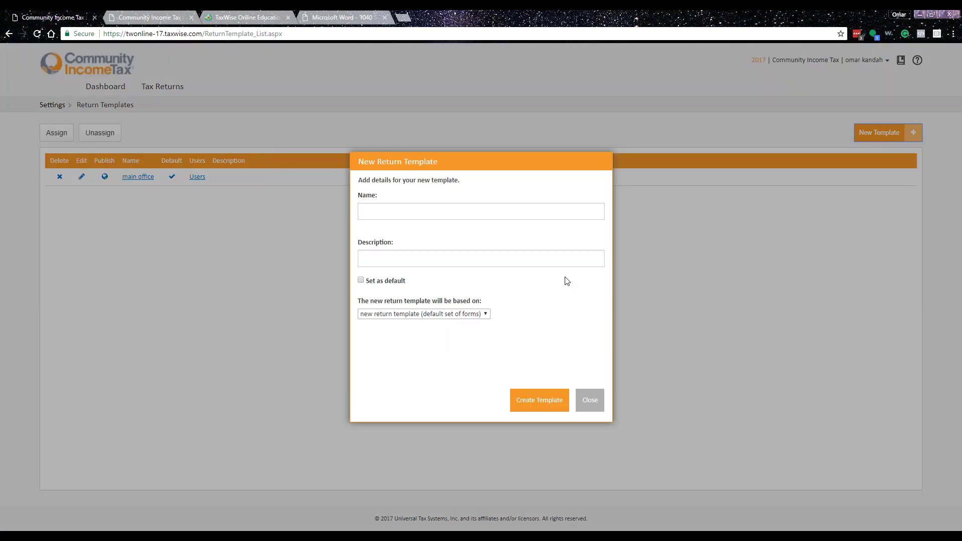
click(441, 211)
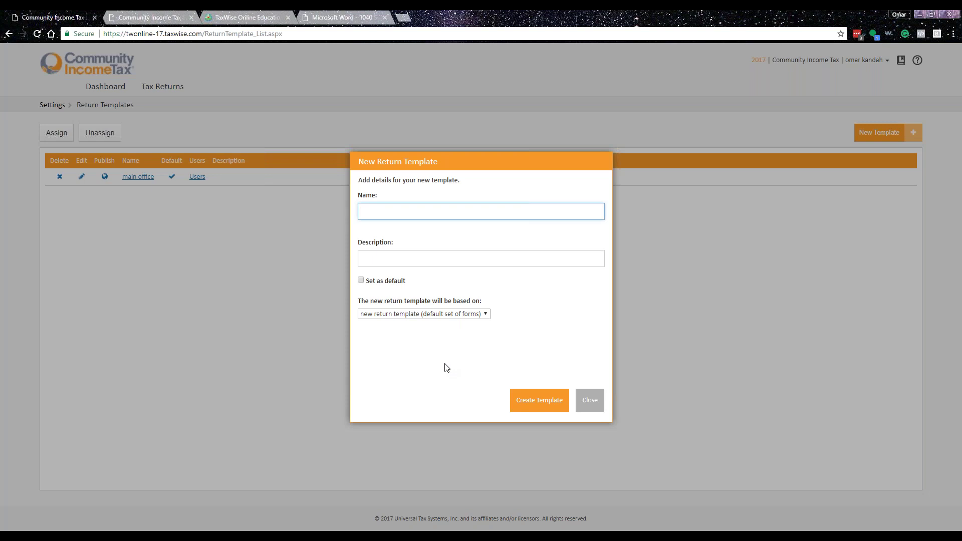
click(590, 400)
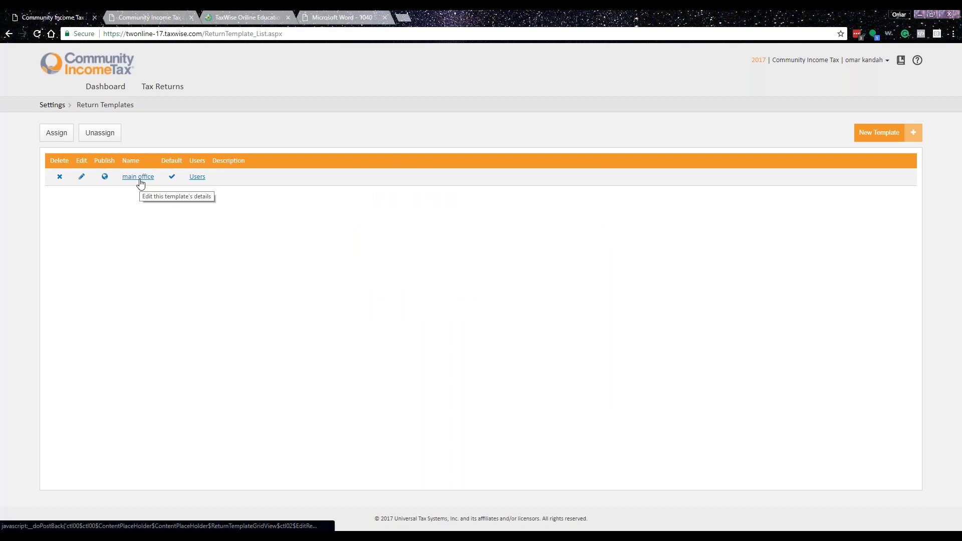
- Look over General Settings' Tax Preparer and ERO details, then close back to the Settings overview
click(52, 106)
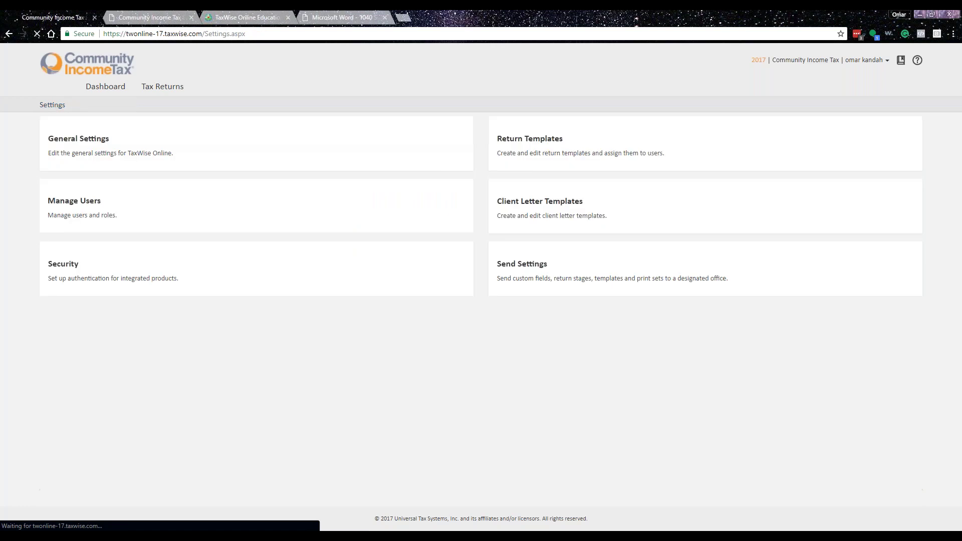
click(86, 141)
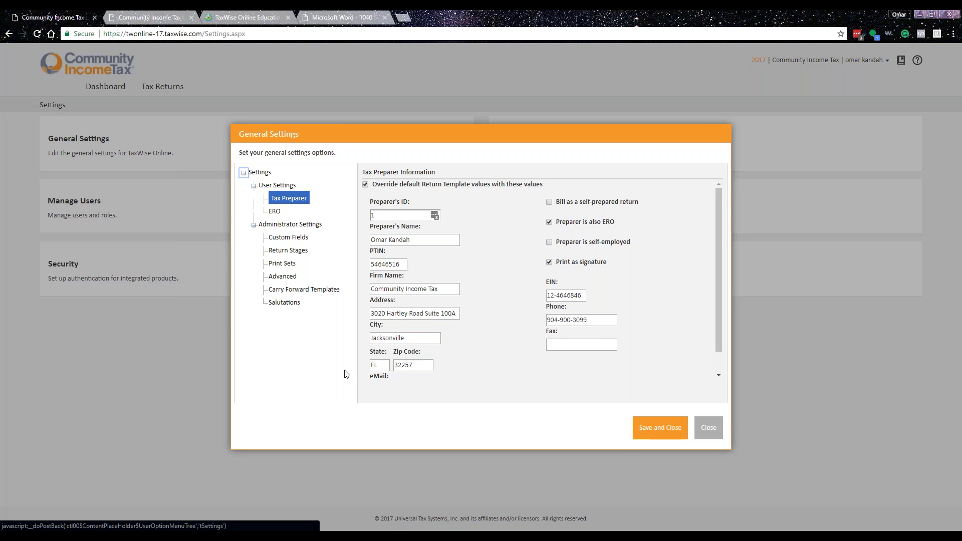
click(275, 211)
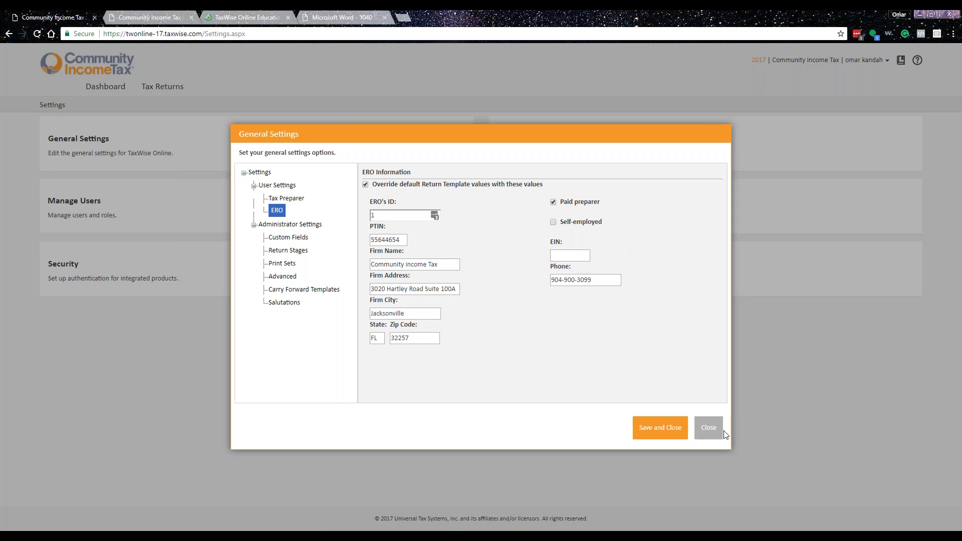
click(709, 427)
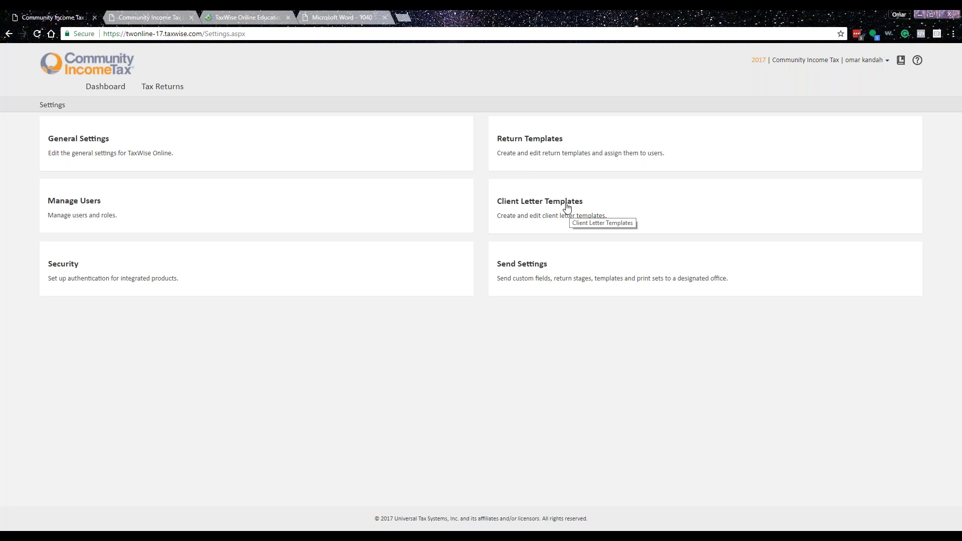
click(555, 203)
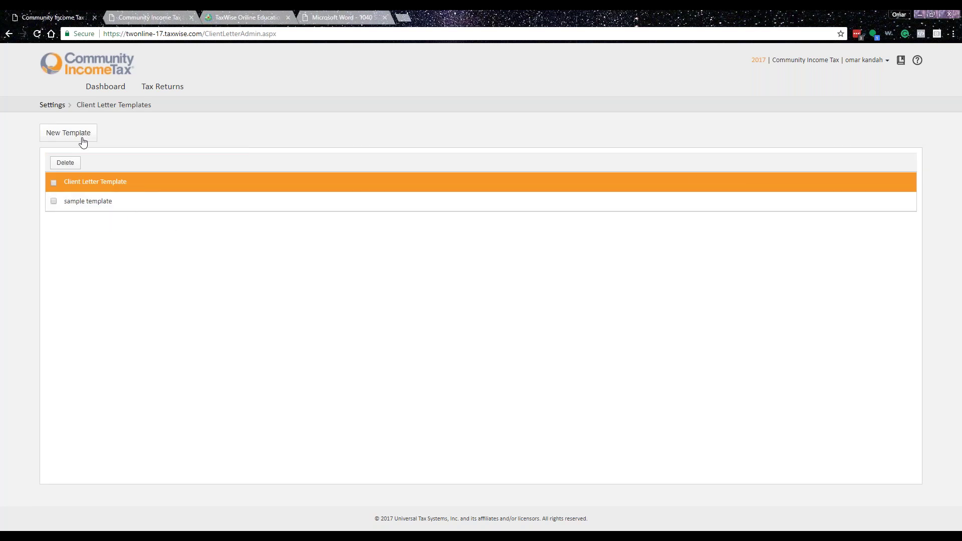
click(82, 136)
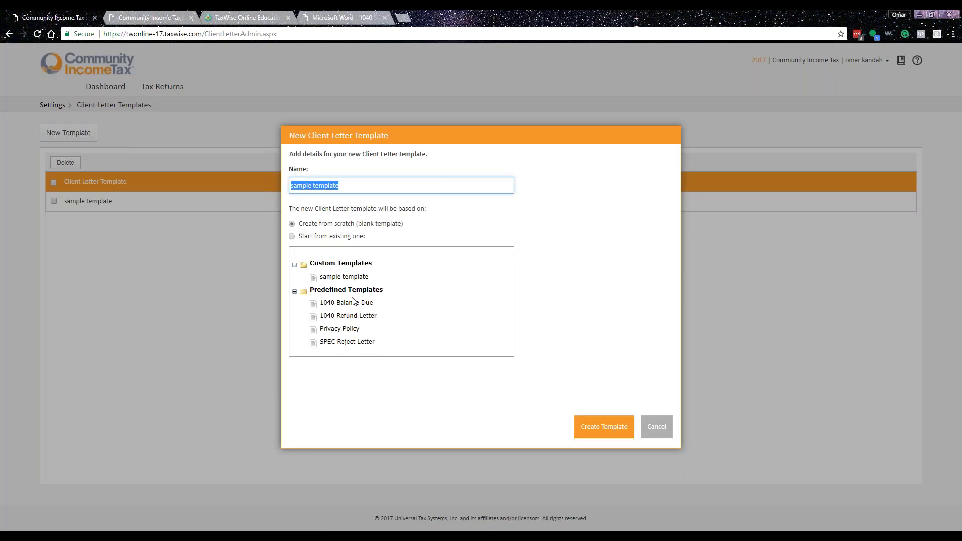
click(353, 302)
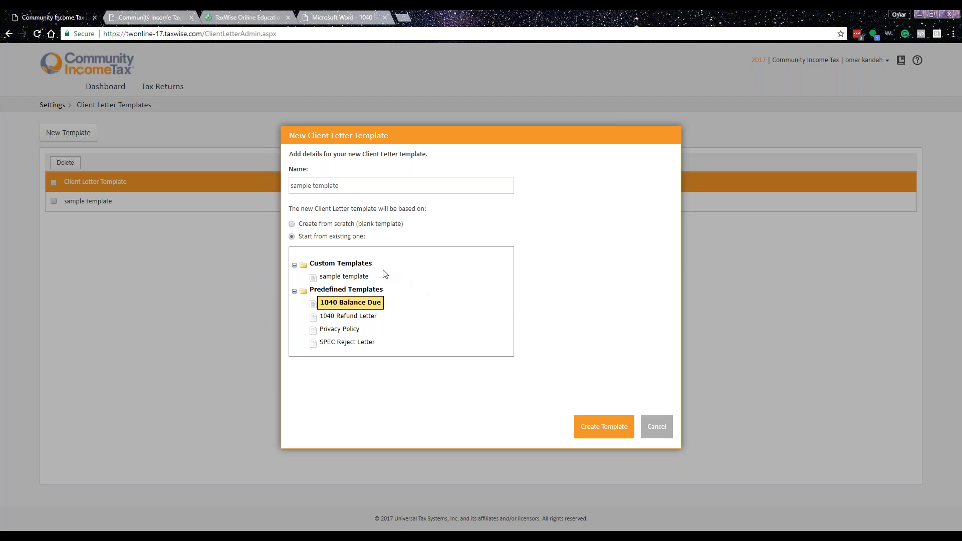
click(664, 431)
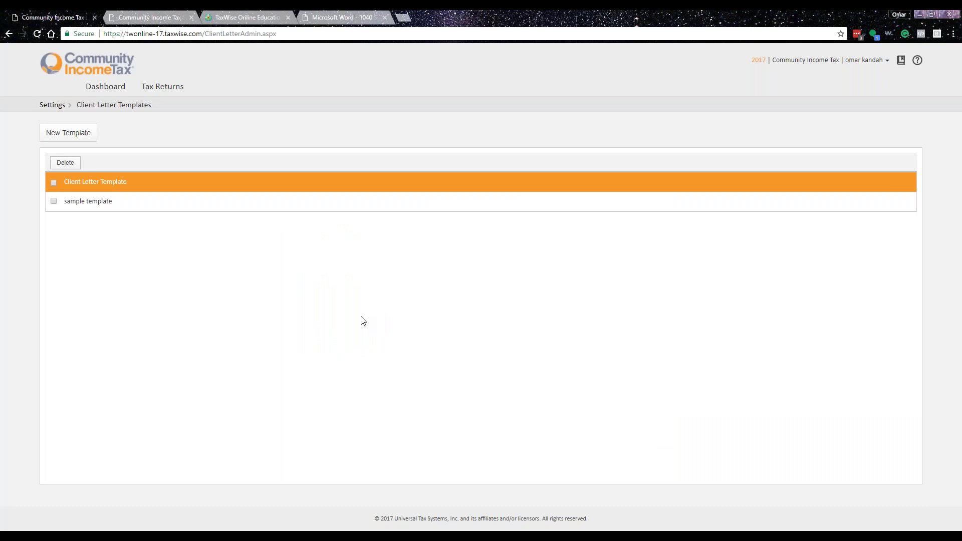
click(52, 105)
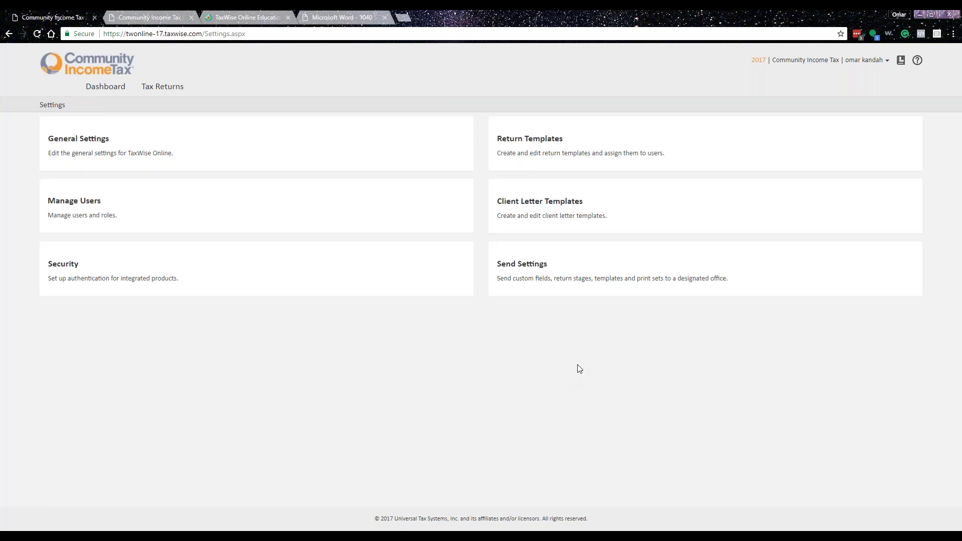
- Open the User Manager and abandon creating a new user
click(88, 207)
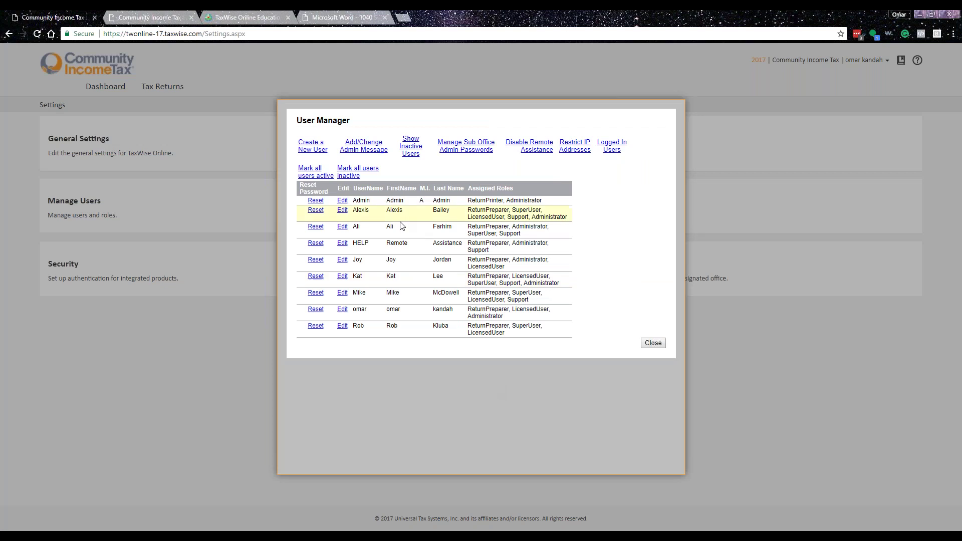
click(313, 149)
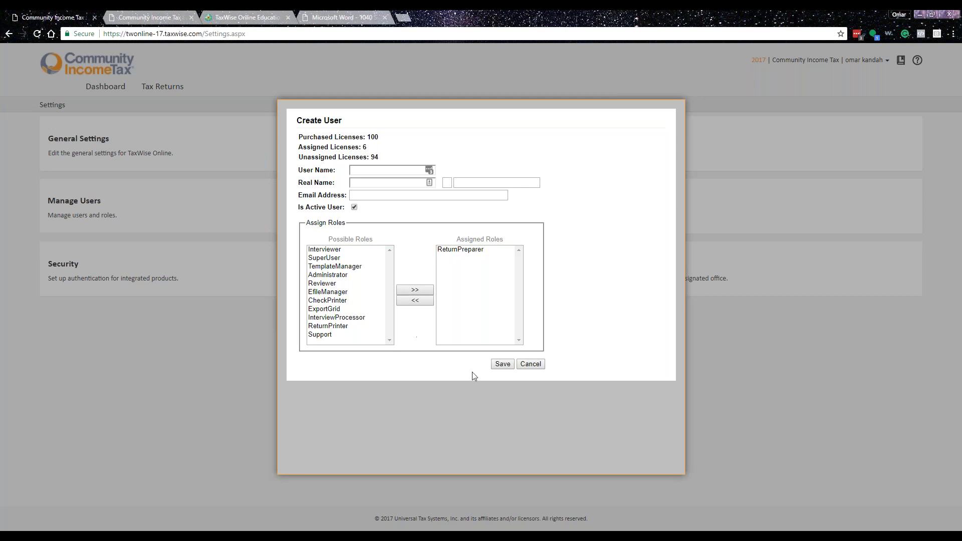
click(529, 364)
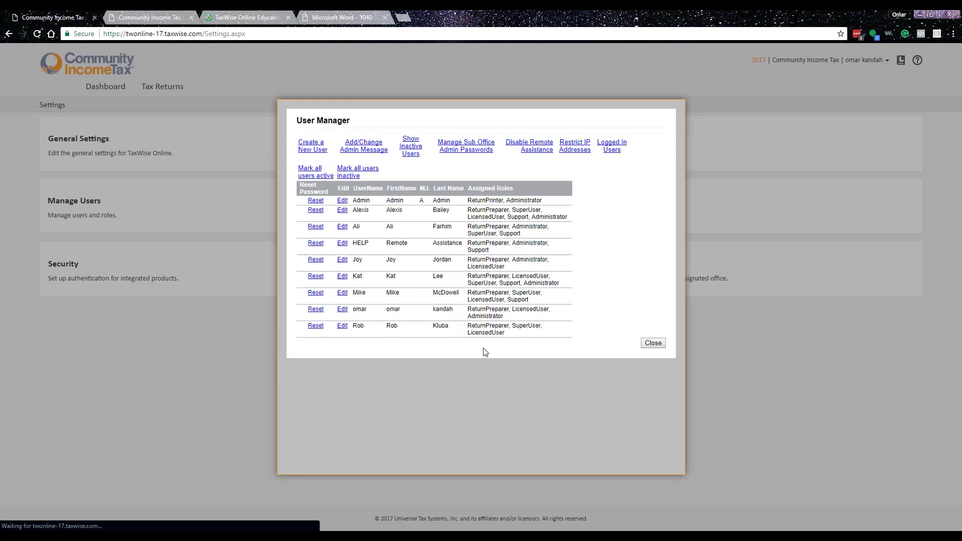
- Open a user's details, discard the edits, and close the User Manager after confirming
click(343, 260)
click(457, 264)
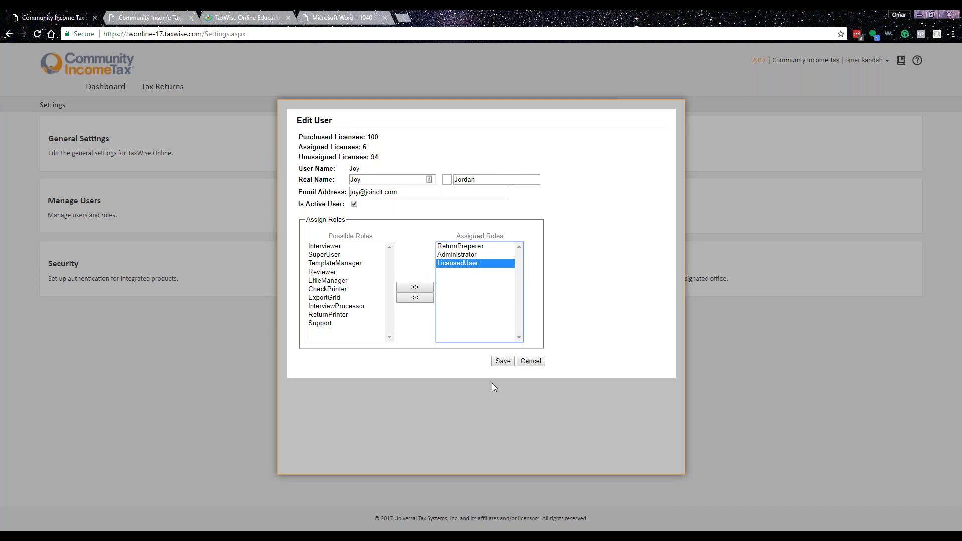
click(540, 369)
click(546, 360)
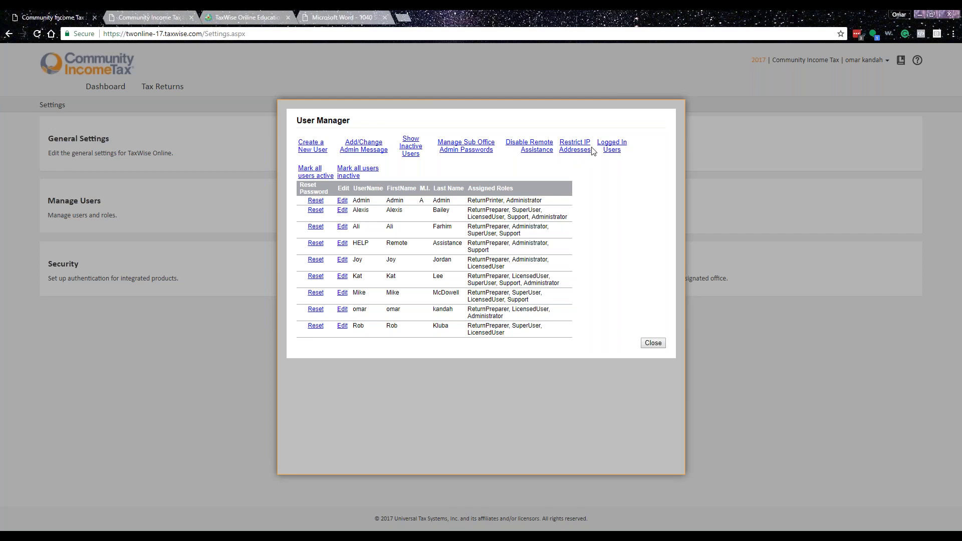
click(653, 343)
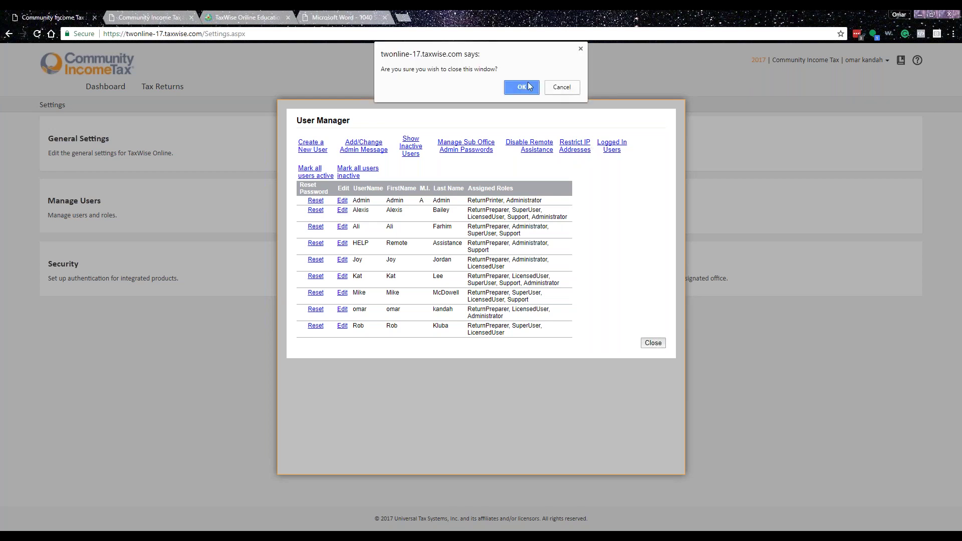
click(528, 87)
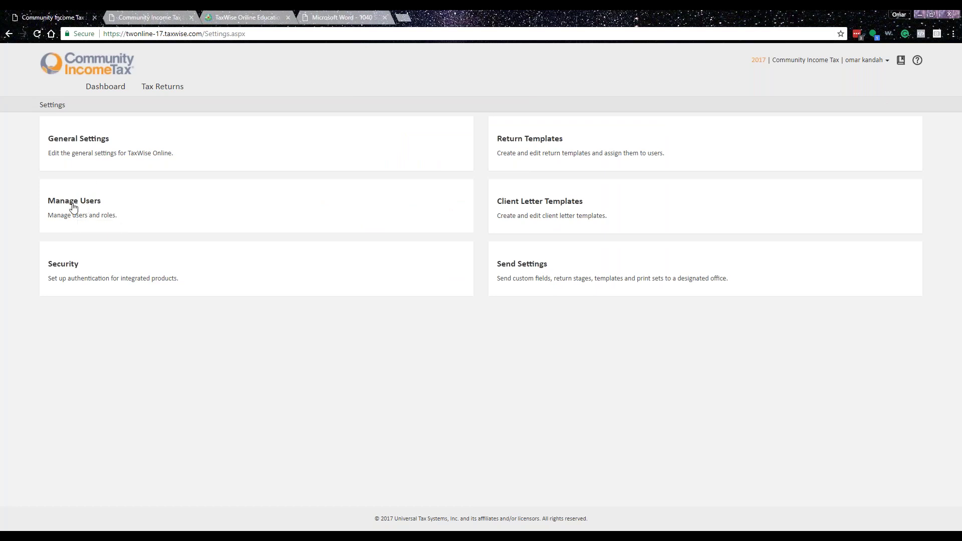
- Make Preparer Use Field 1 a required 'HOW DID YOU HEAR ABOUT US' question with pick-list value NEWSPAPER
click(100, 146)
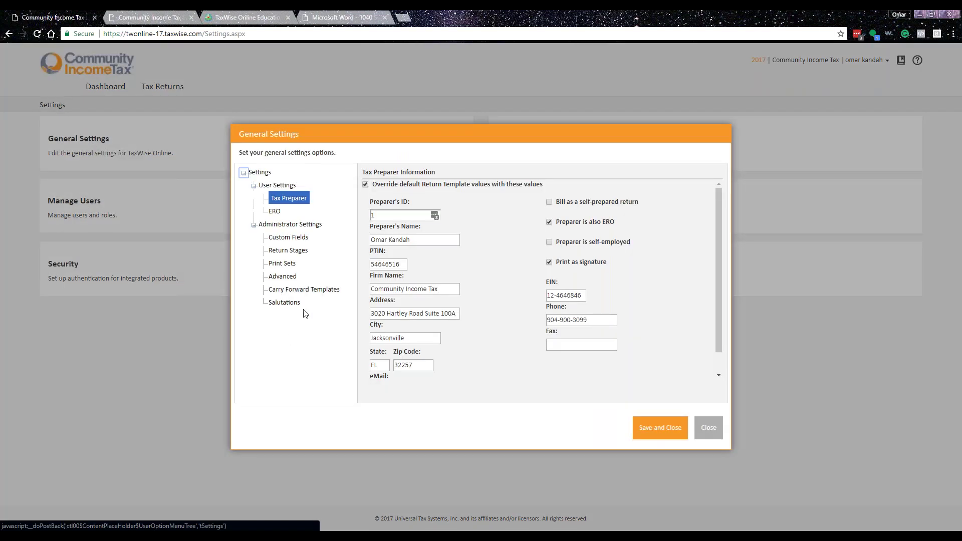
click(291, 237)
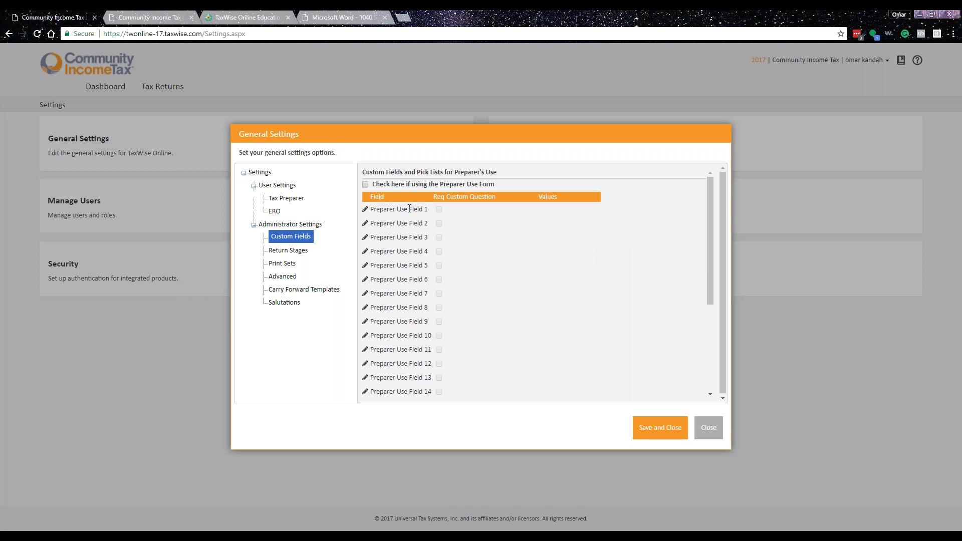
click(366, 210)
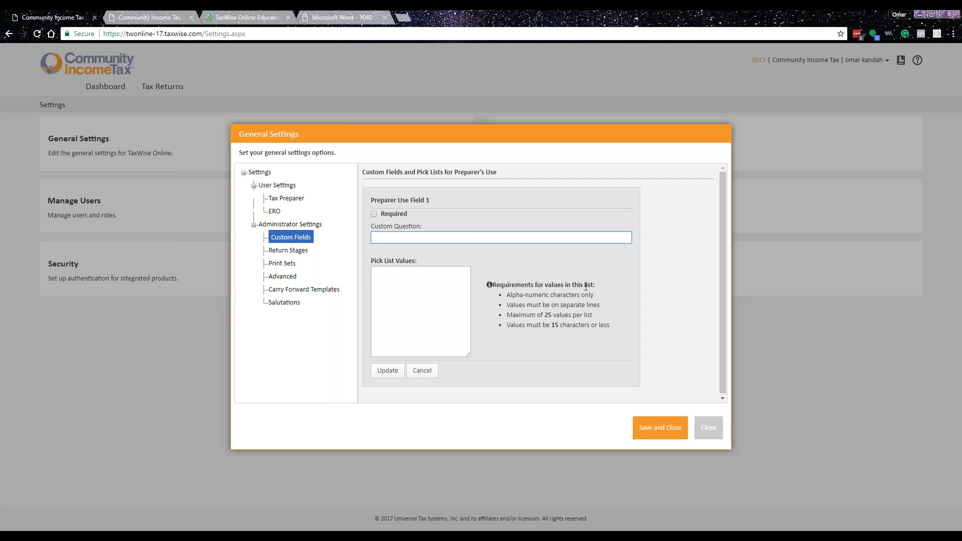
text(HOW DID YOU HEAR ABOUT US)
click(374, 214)
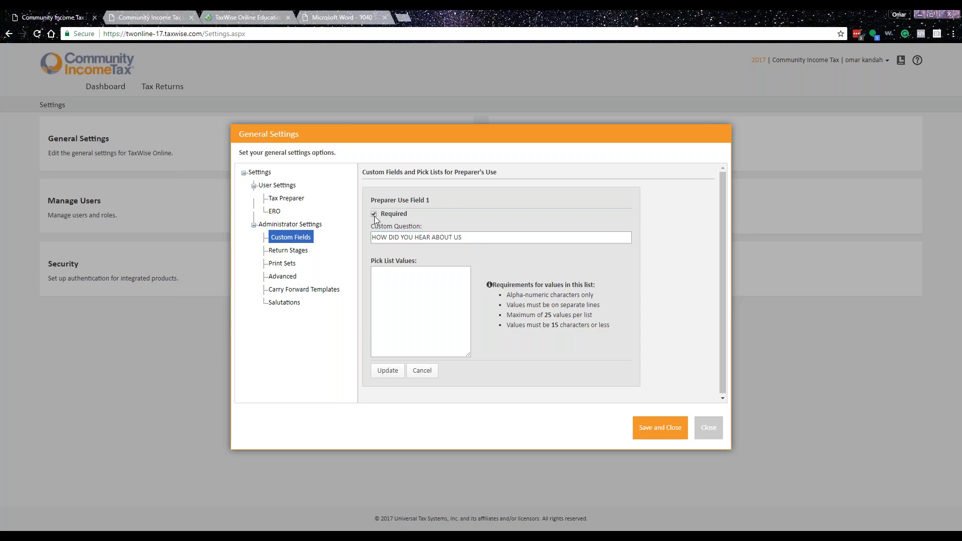
click(432, 297)
text(DF)
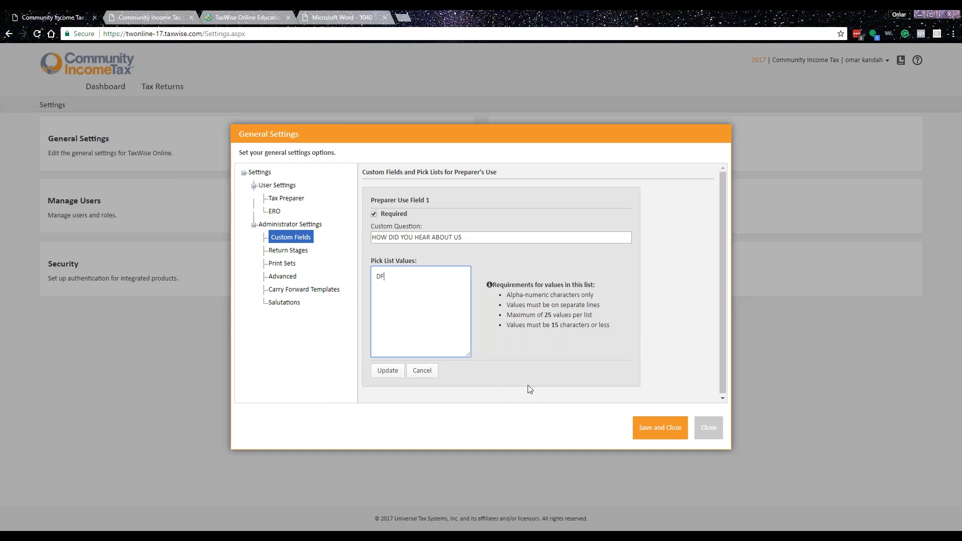
key(BackSpace)
text(NEWSPAPER)
click(388, 371)
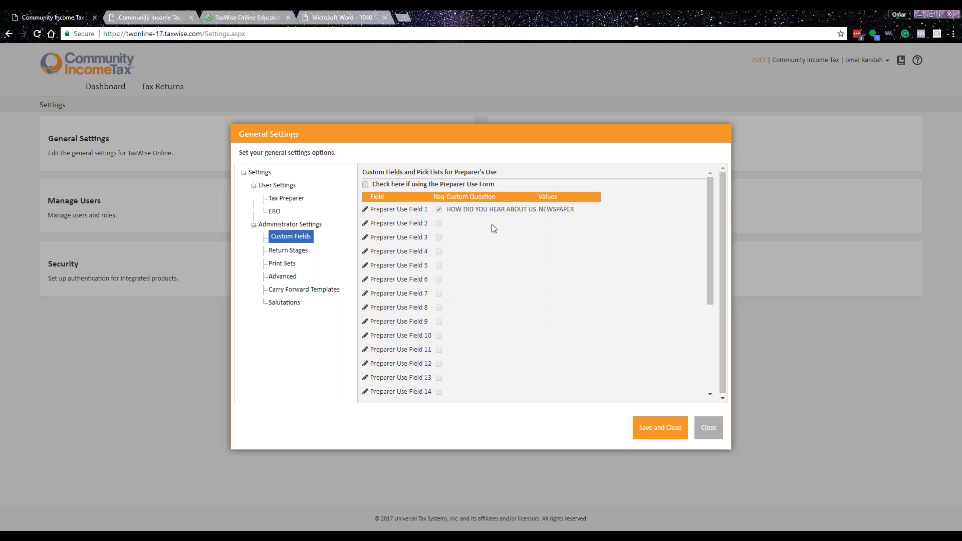
- Add FACEBOOK as a second pick-list value for Preparer Use Field 1
click(408, 220)
click(420, 271)
key(Return)
text(FACEBOOK)
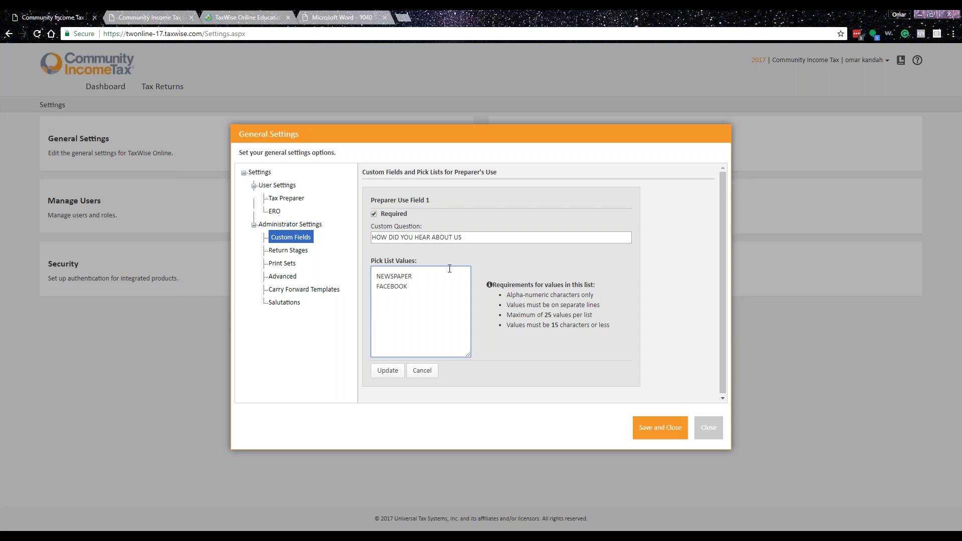
click(388, 370)
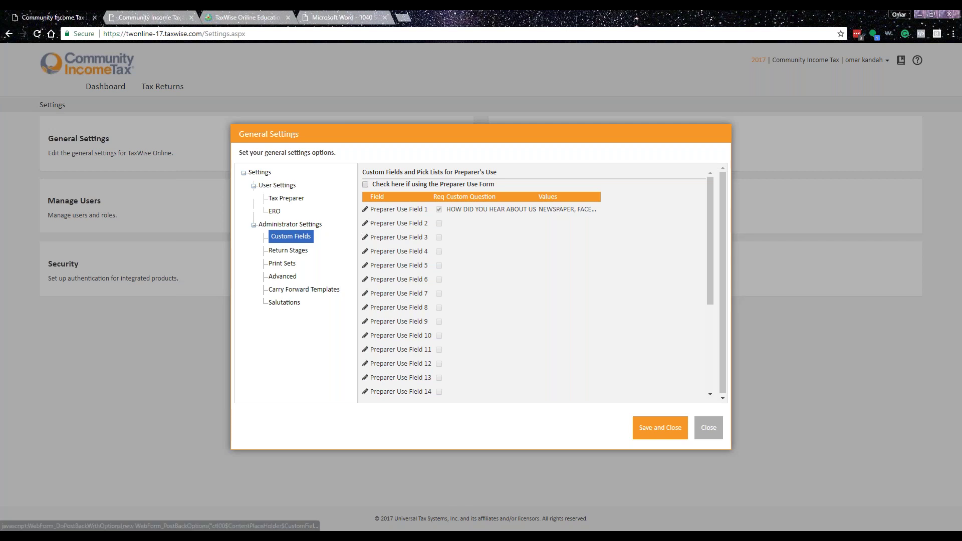
- Review the Return Stages, Print Sets, Advanced, Carry Forward Templates and Salutations pages, then close General Settings
click(293, 251)
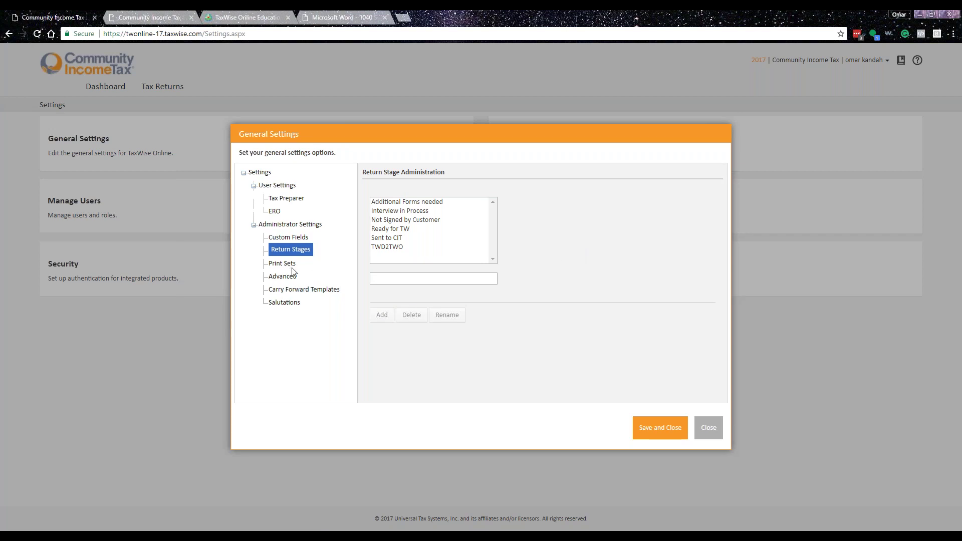
click(289, 264)
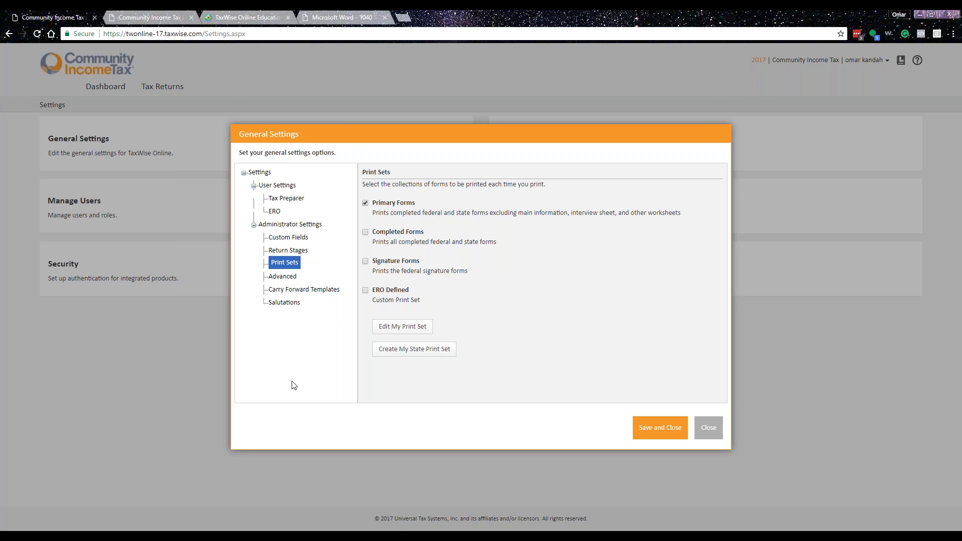
click(289, 278)
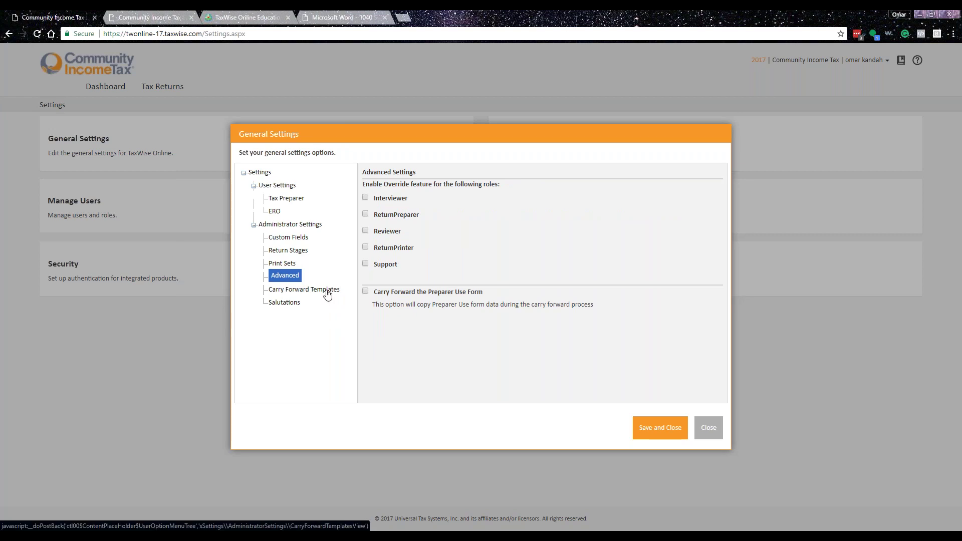
click(327, 289)
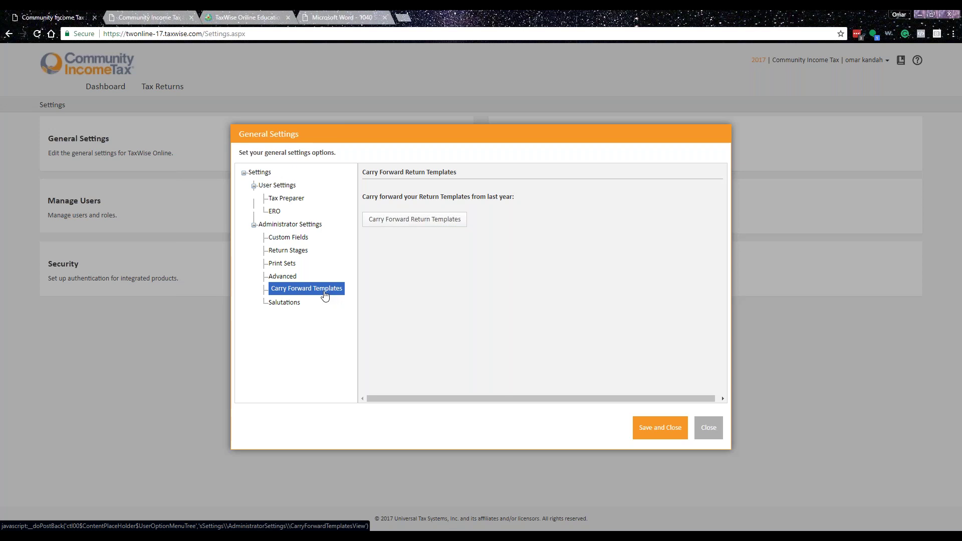
click(294, 303)
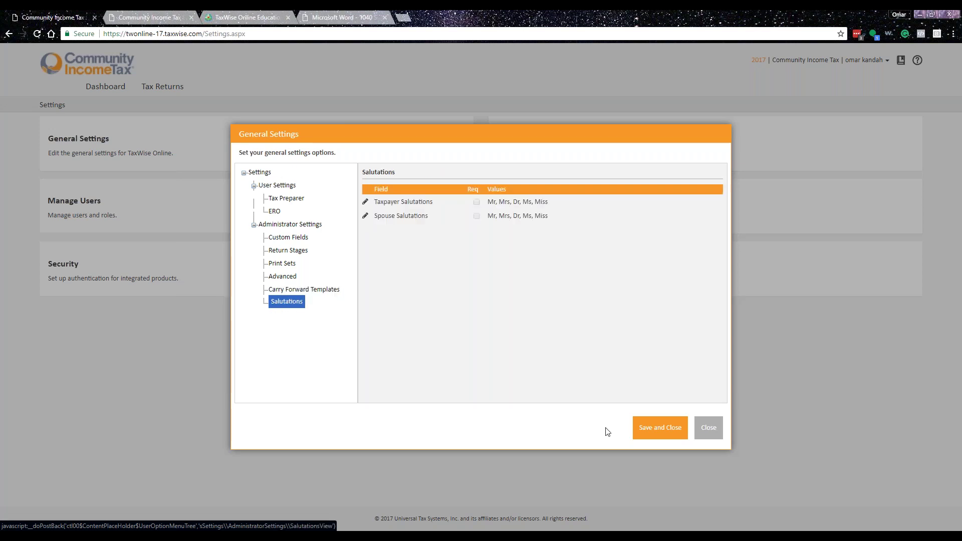
click(712, 434)
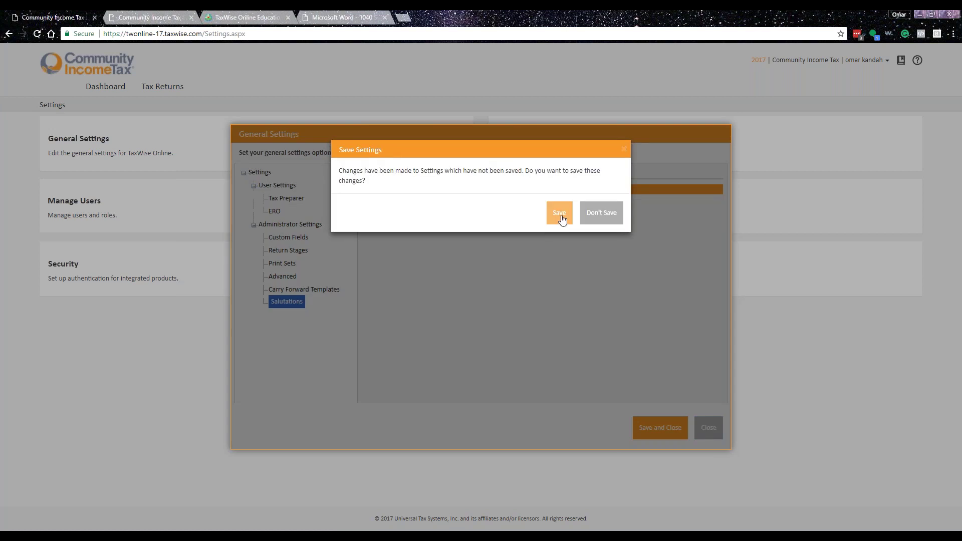
- Save the settings, then view Tax Returns filtered by Paper, Accepted, and finally All Returns
click(592, 213)
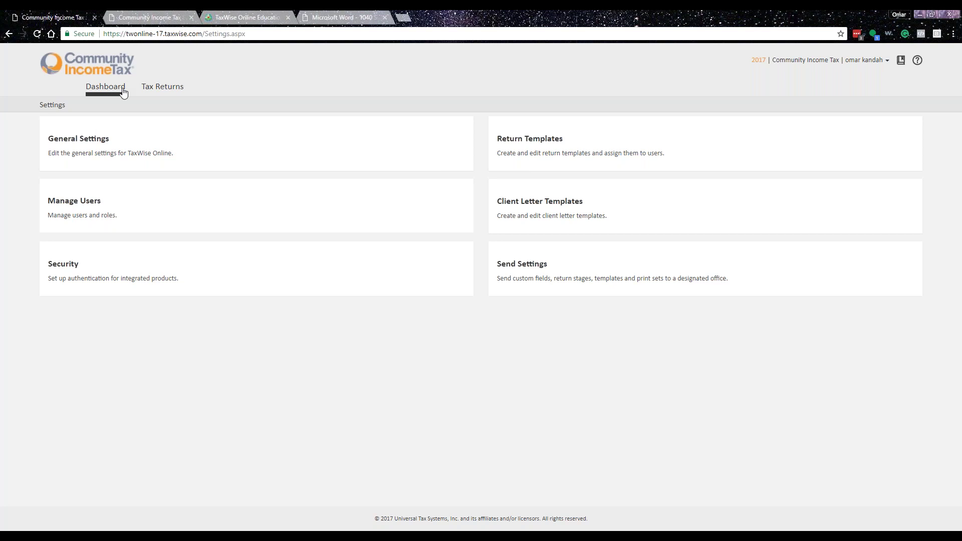
click(107, 85)
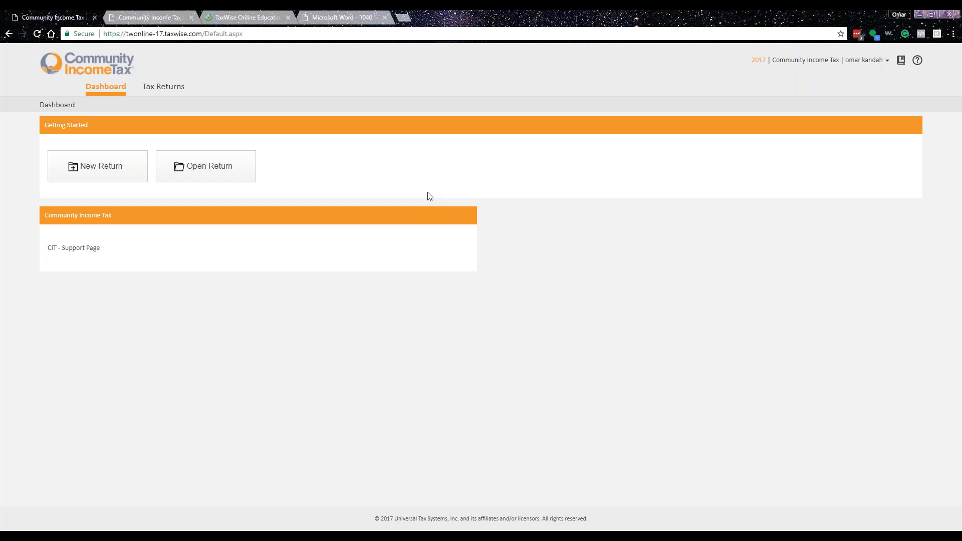
click(173, 88)
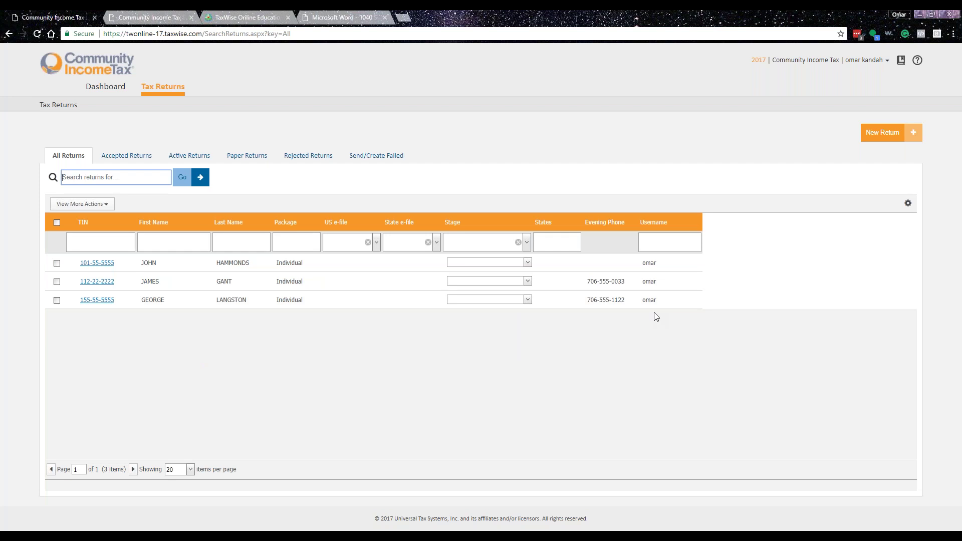
click(248, 156)
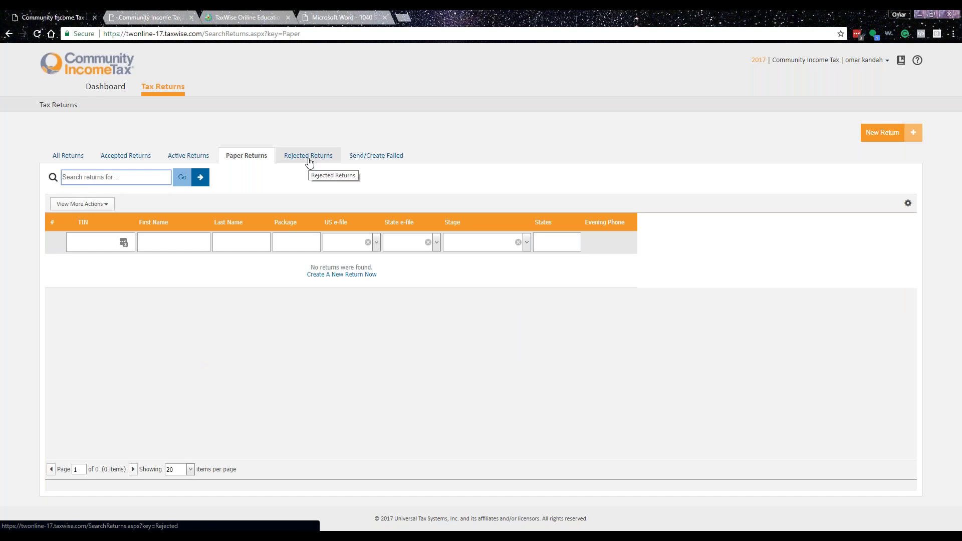
click(125, 156)
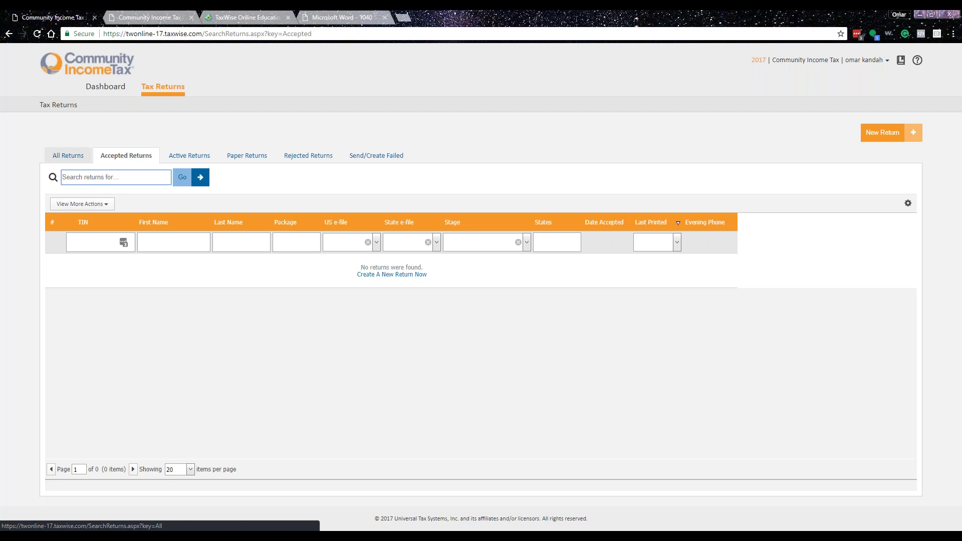
click(68, 156)
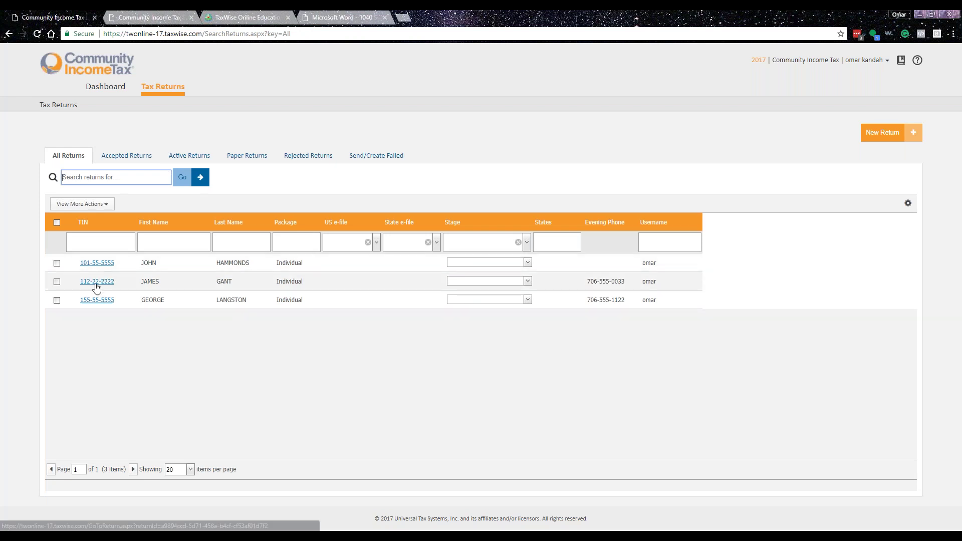
- Open the last return in the list on Form 2441 page 1 and check the care provider field
click(92, 301)
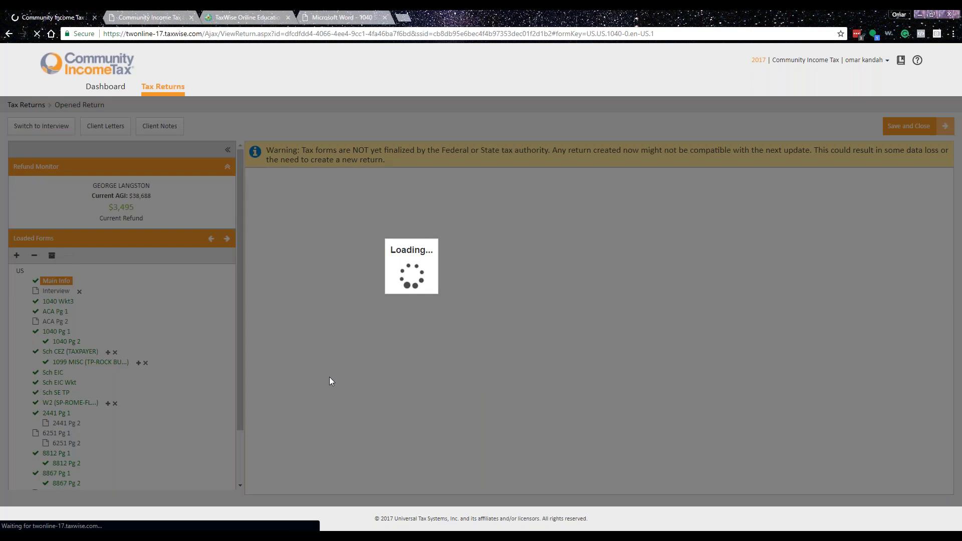
click(55, 413)
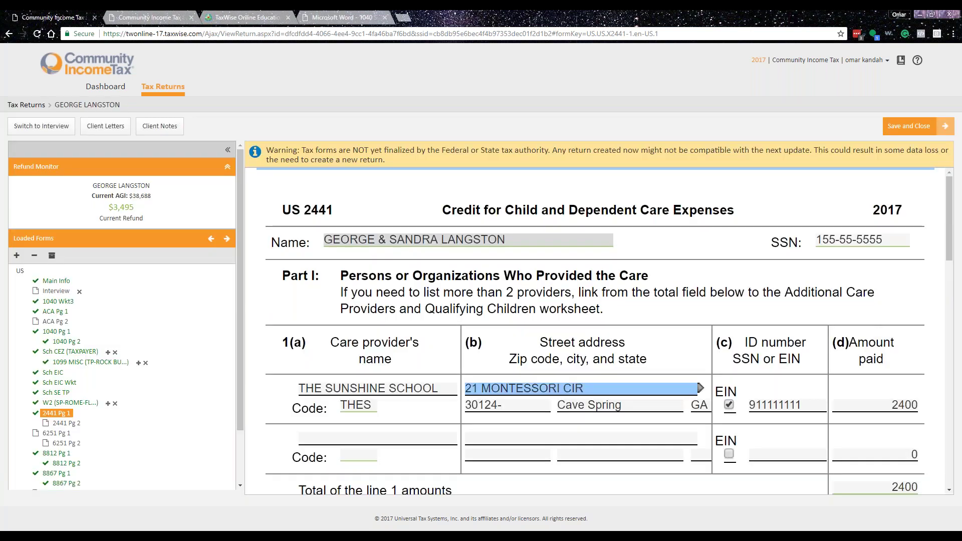
click(430, 388)
click(701, 387)
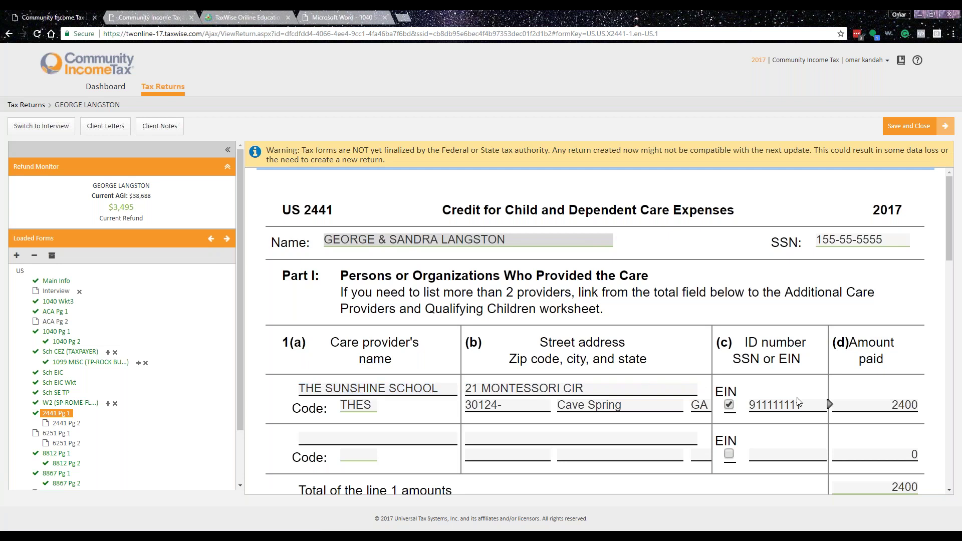
scroll(701, 387, down, 7)
- Check the qualifying persons' names and expenses, then open Link to a form on the first last-name entry
click(341, 301)
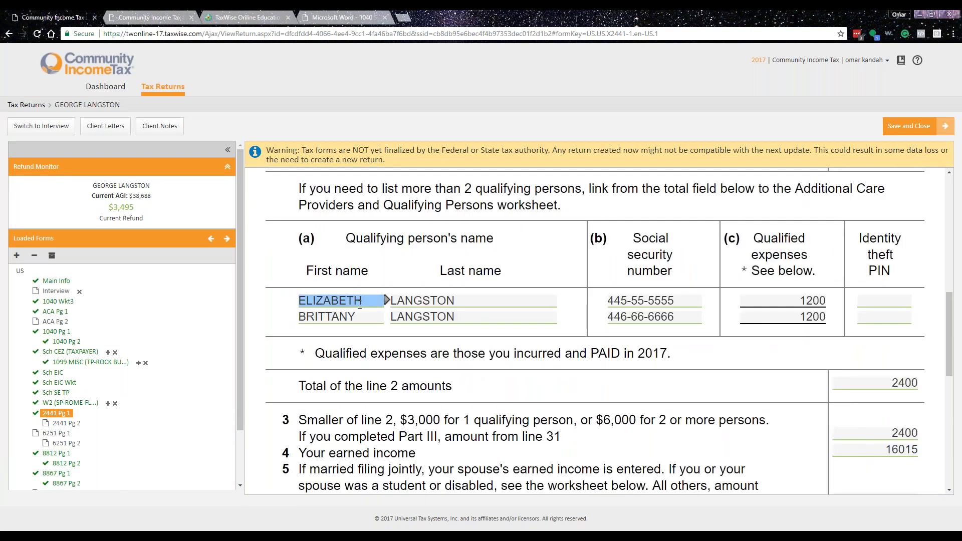
click(454, 301)
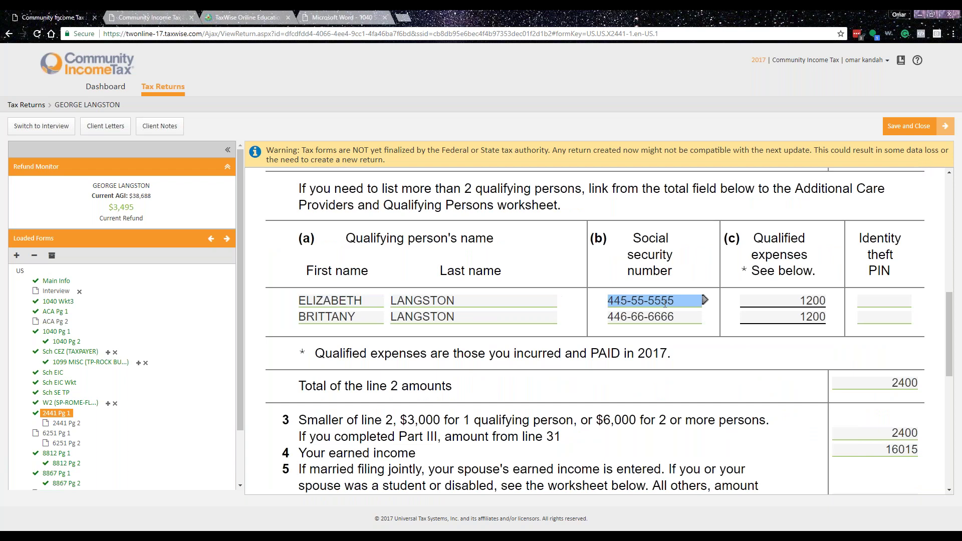
click(812, 299)
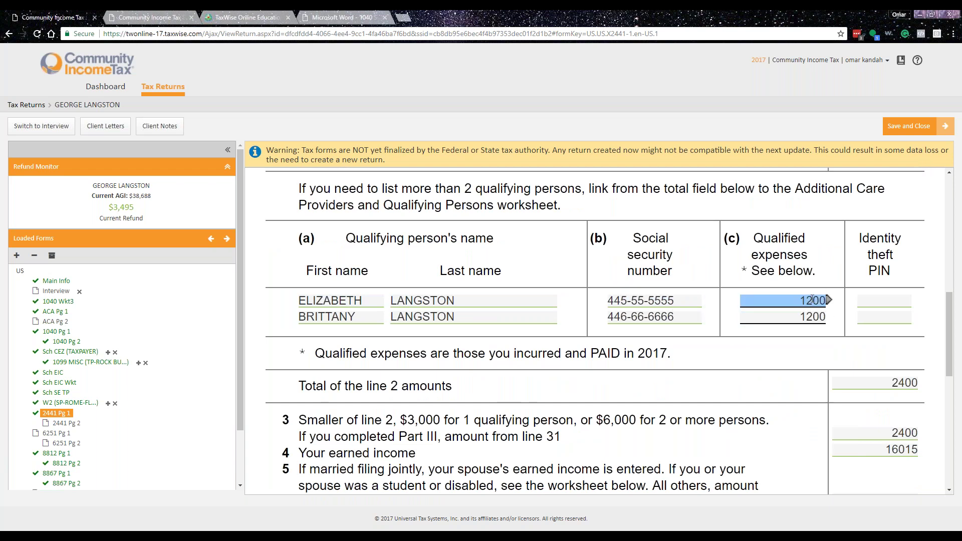
click(805, 317)
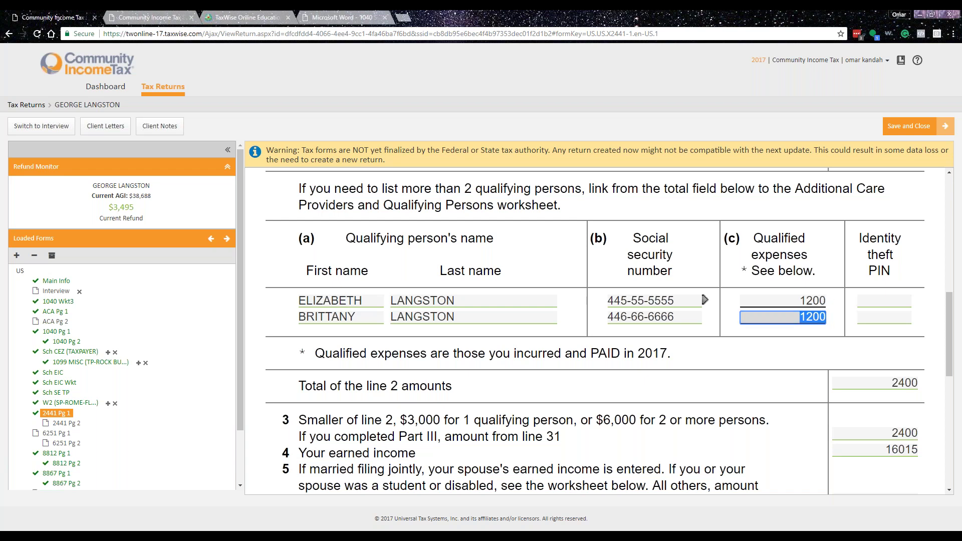
click(535, 301)
mouse_move(560, 299)
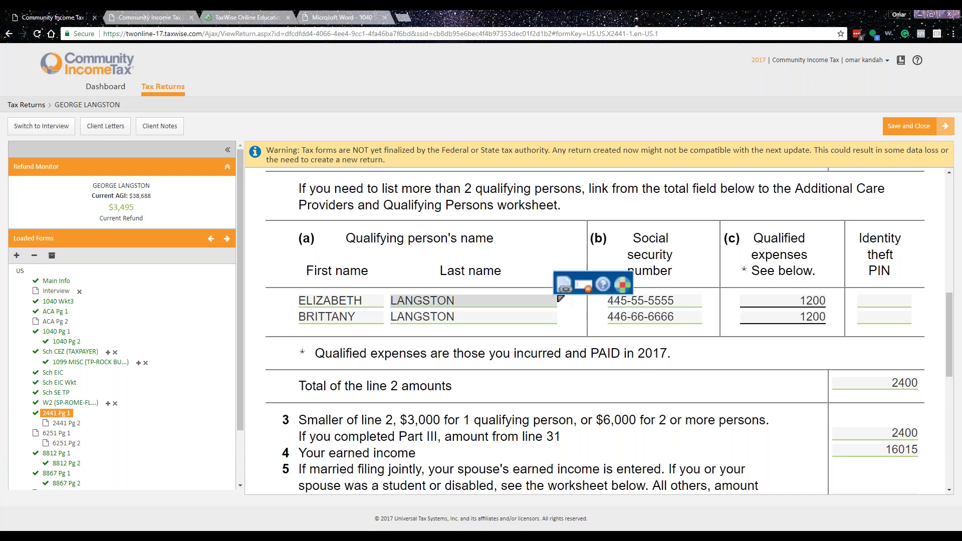
click(565, 291)
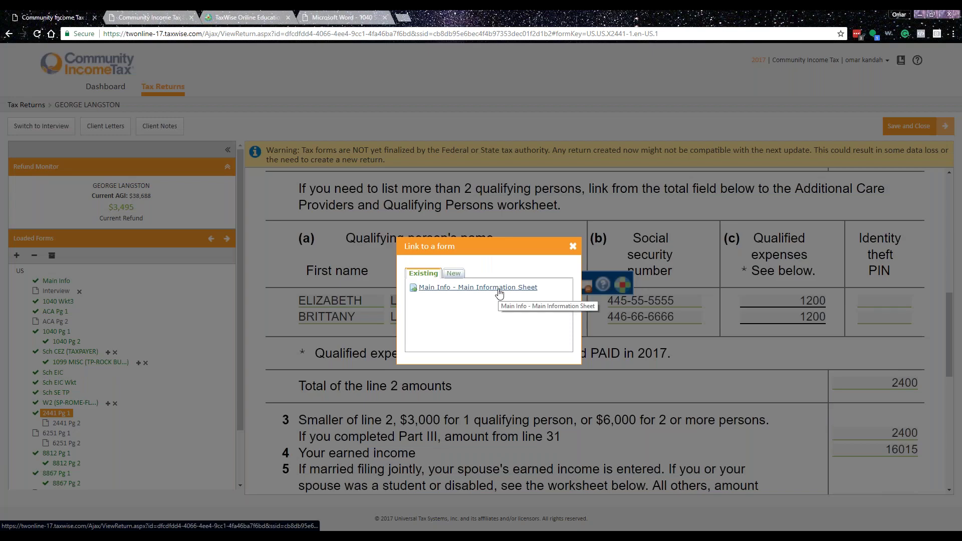
- Dismiss the link dialog without linking and scroll back to THE SUNSHINE SCHOOL care provider details
click(572, 246)
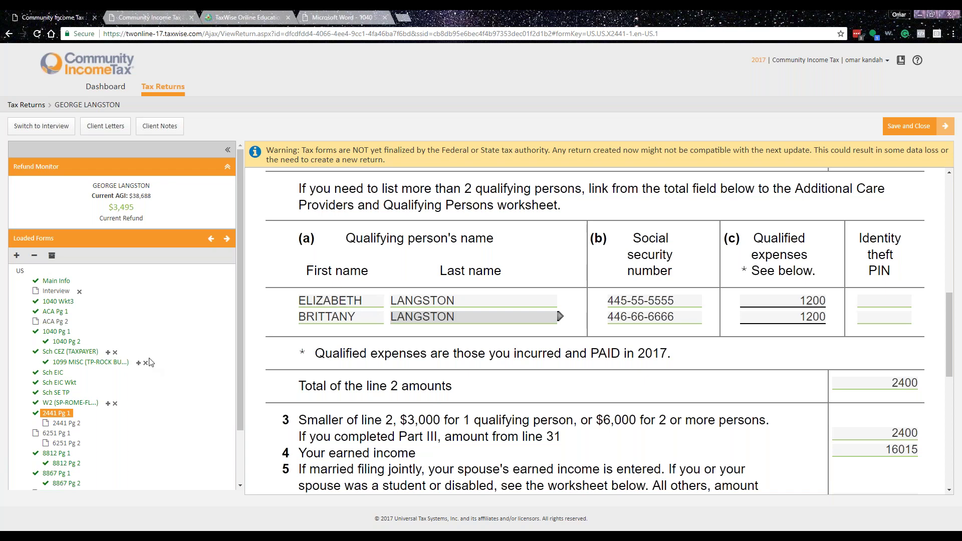
scroll(505, 346, up, 1)
scroll(505, 346, up, 5)
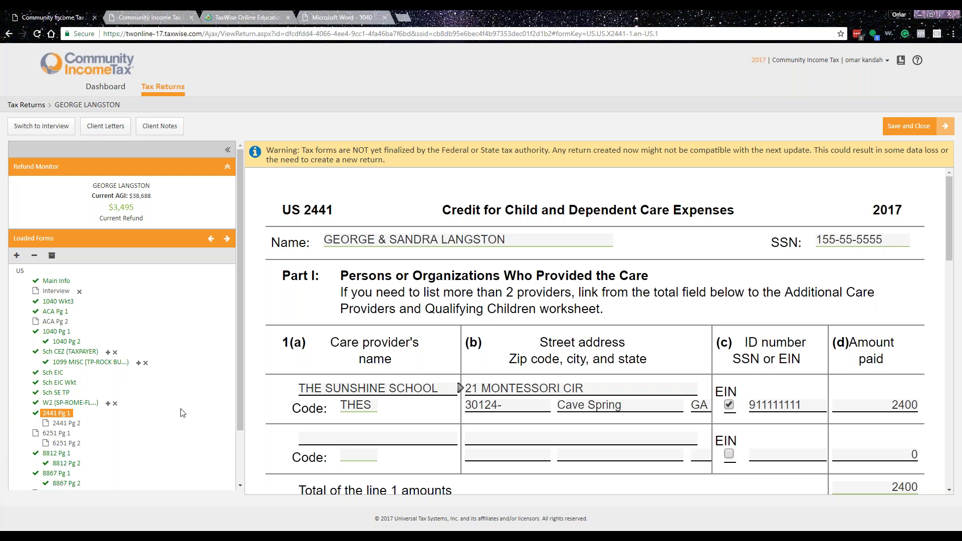
scroll(183, 413, down, 2)
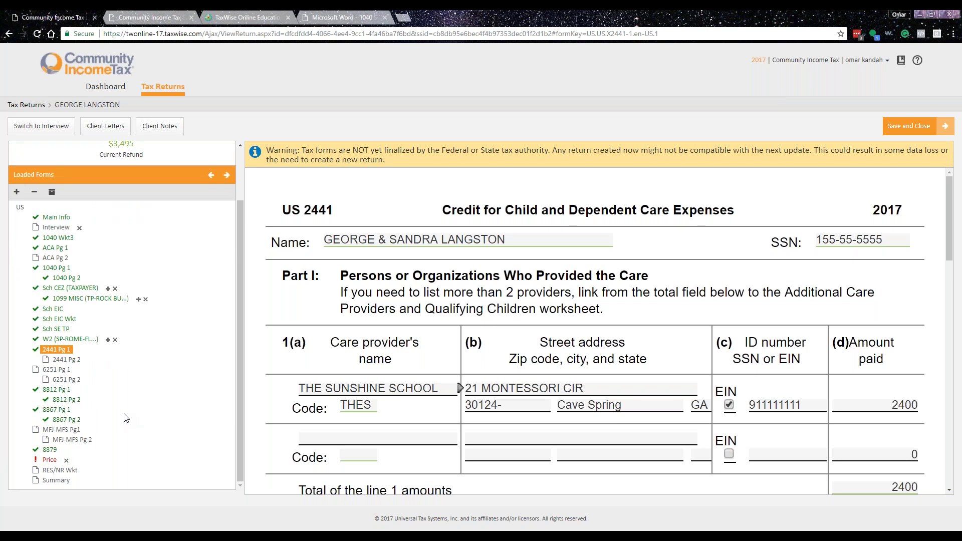
scroll(126, 418, up, 2)
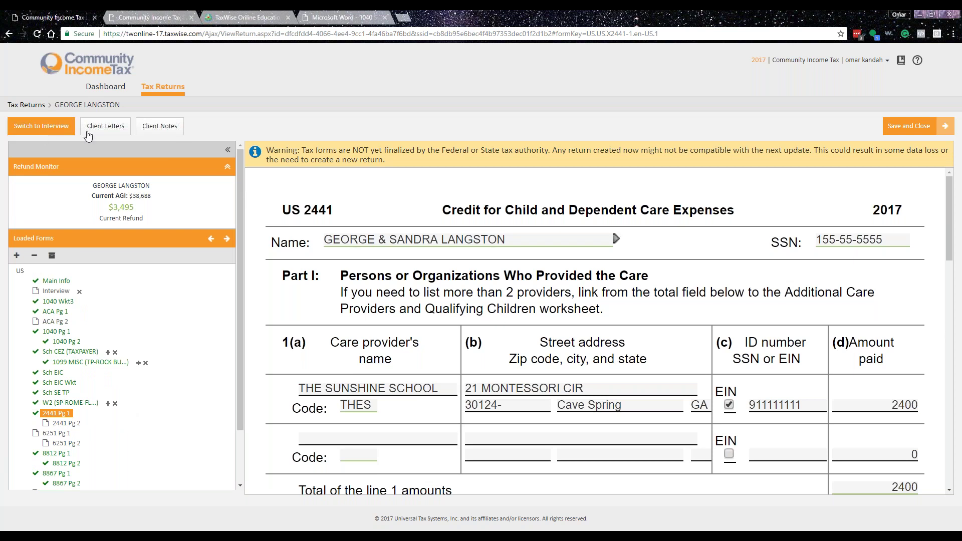
click(109, 129)
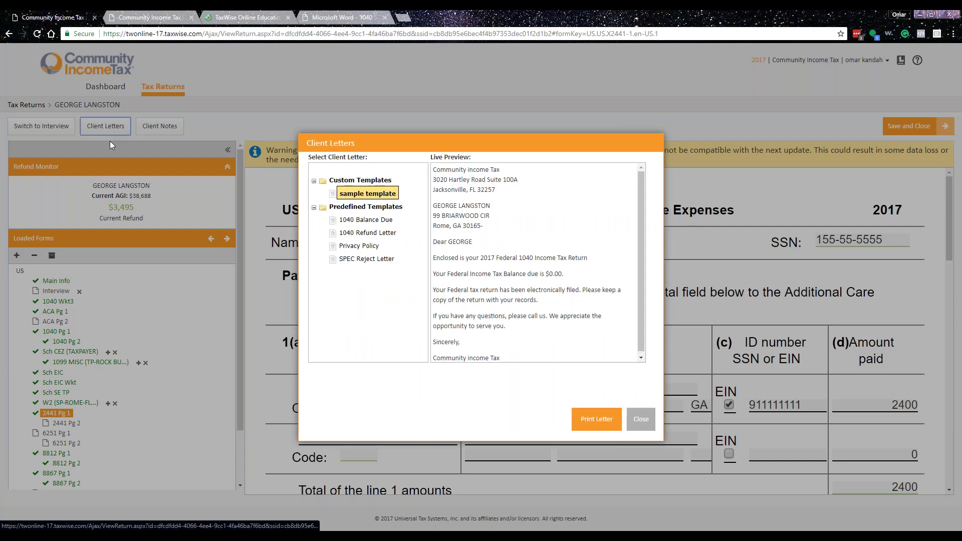
click(373, 232)
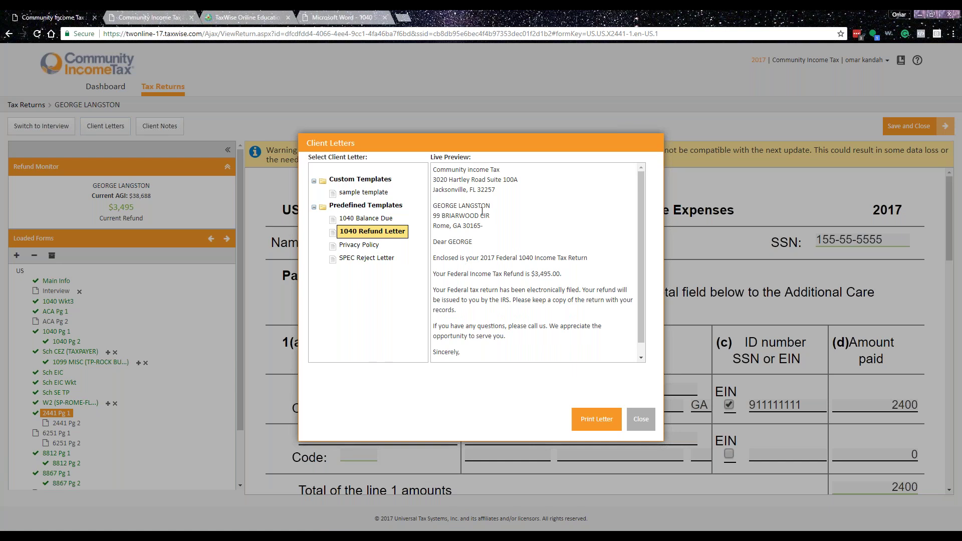
scroll(504, 320, down, 1)
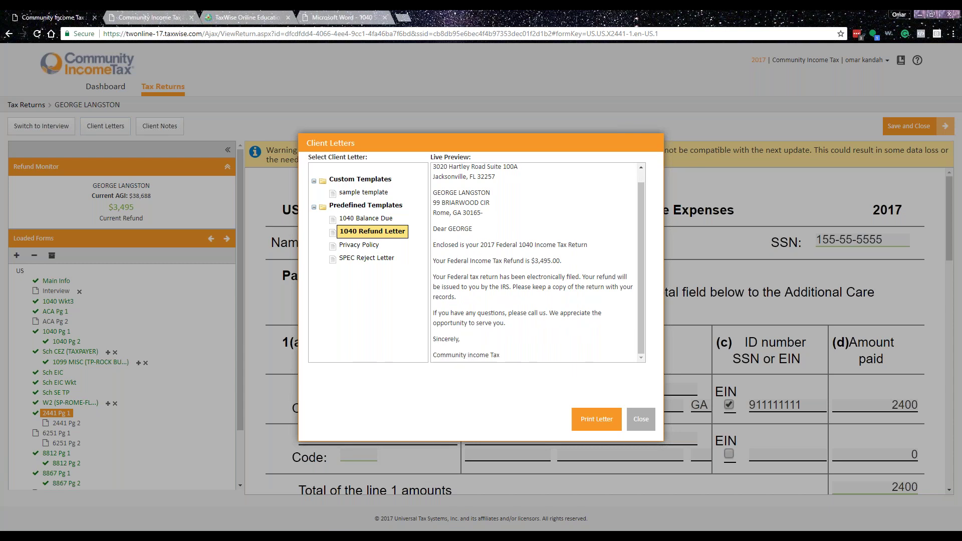
click(371, 246)
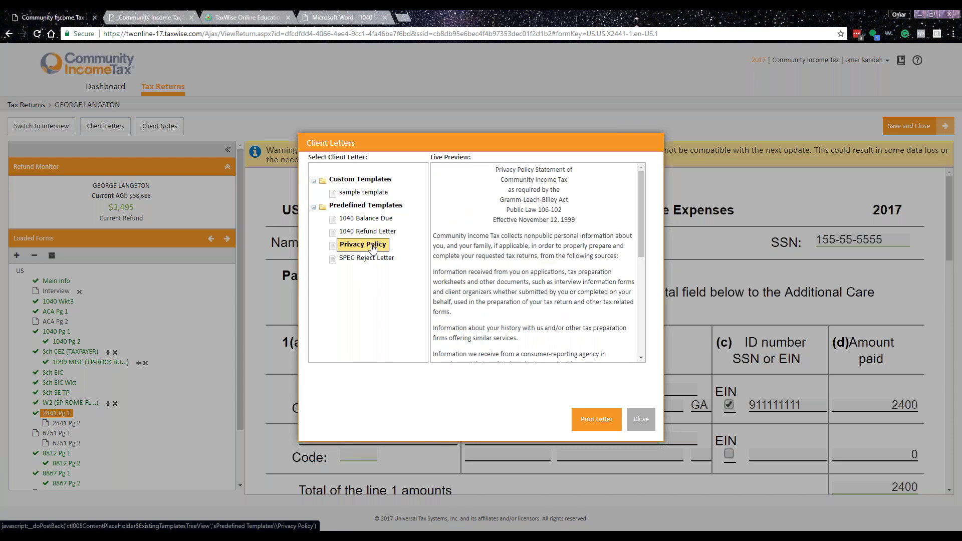
click(364, 258)
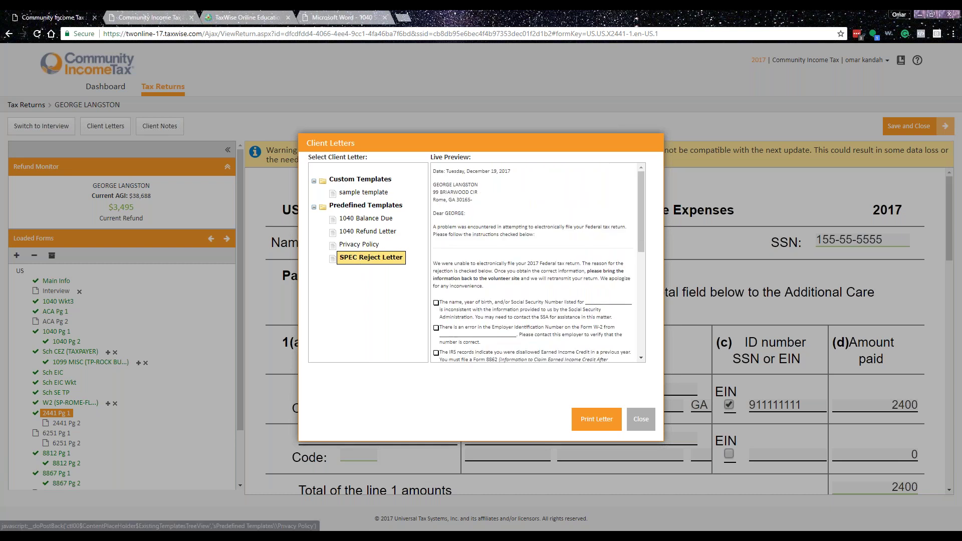
click(382, 232)
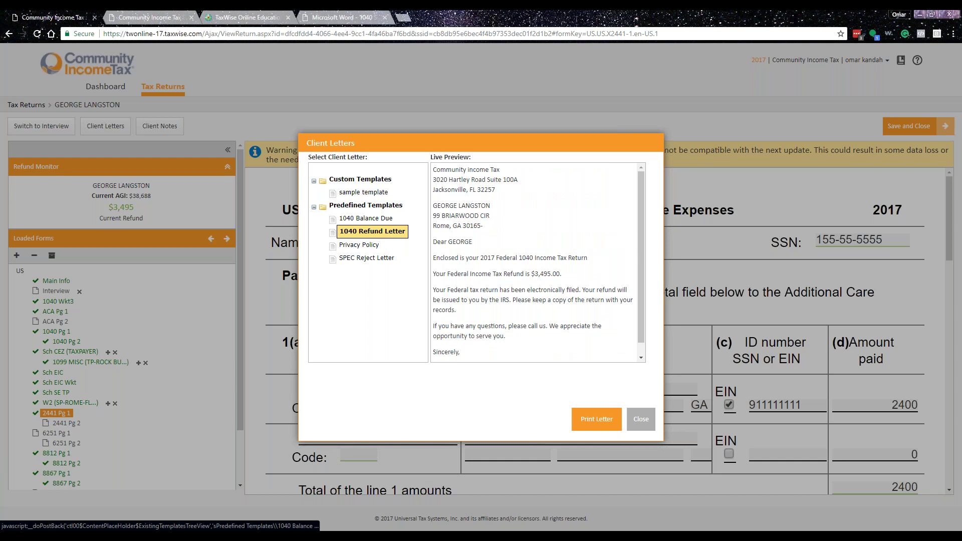
click(366, 218)
click(641, 419)
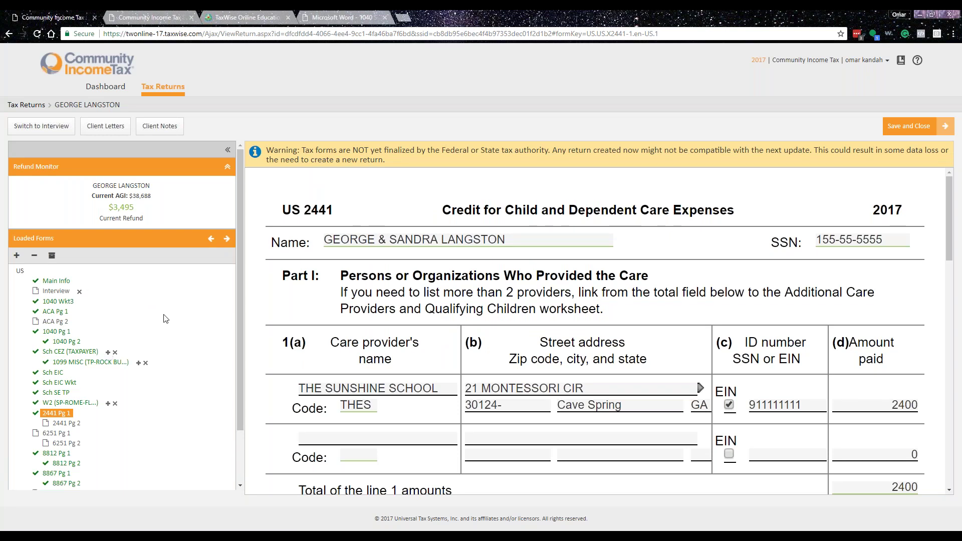
- Open the spouse's W-2, then look inside the return's Document Vault, which is empty, and close it
click(56, 400)
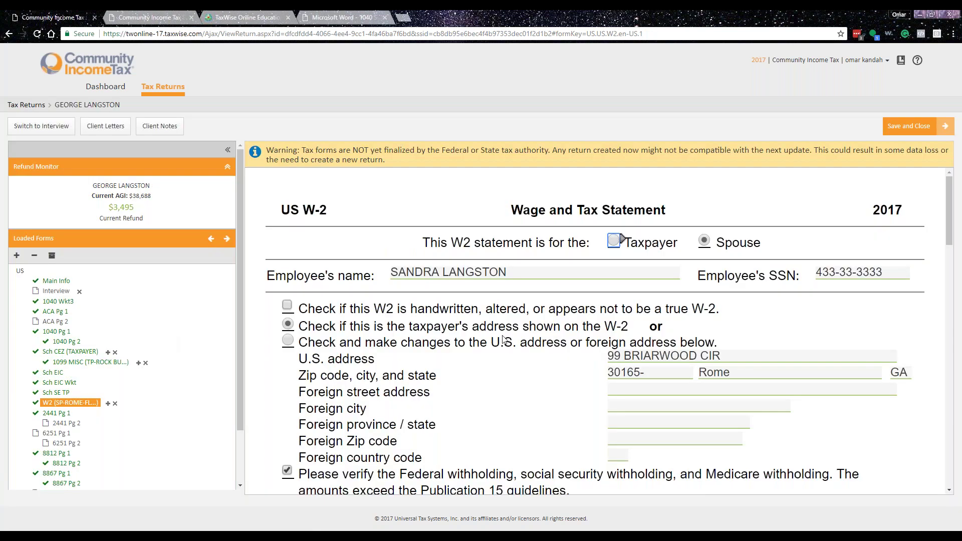
click(52, 255)
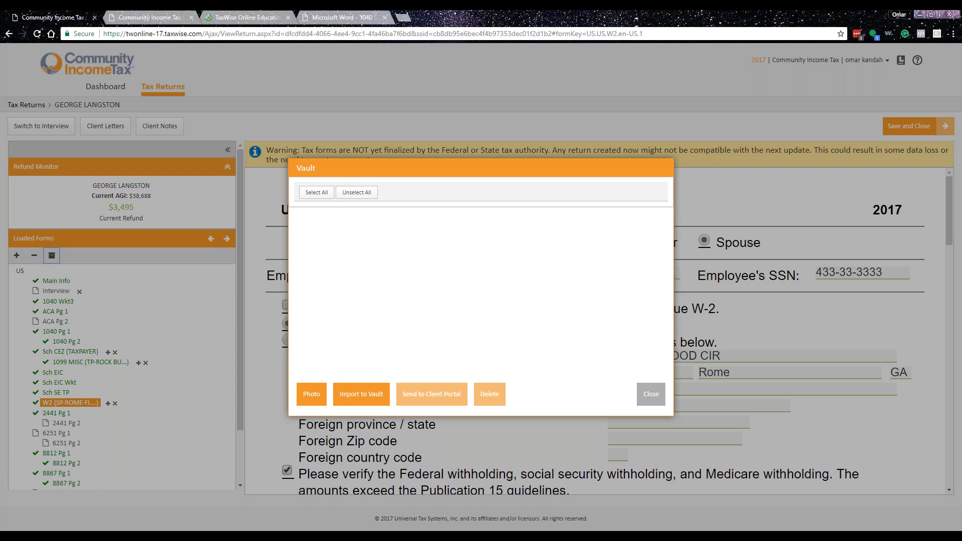
click(648, 402)
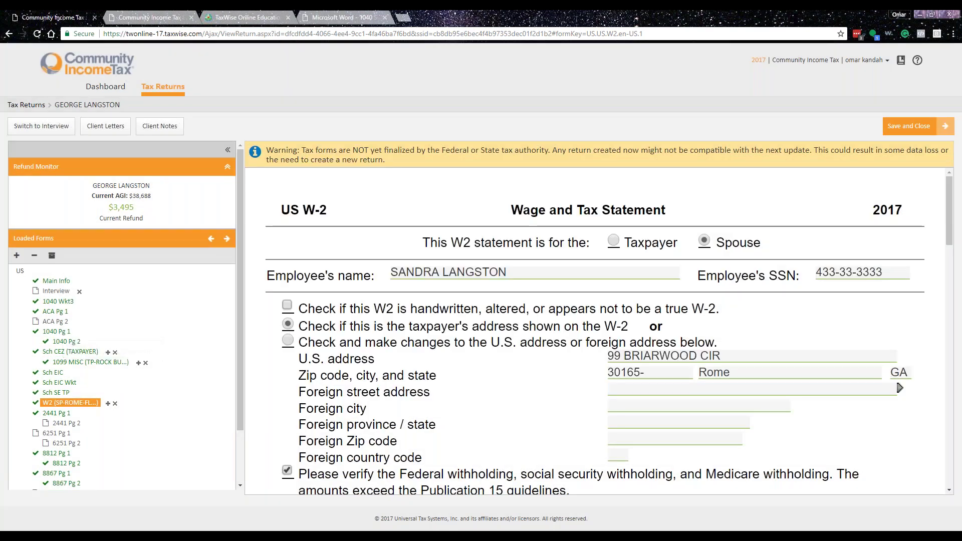
scroll(152, 372, down, 2)
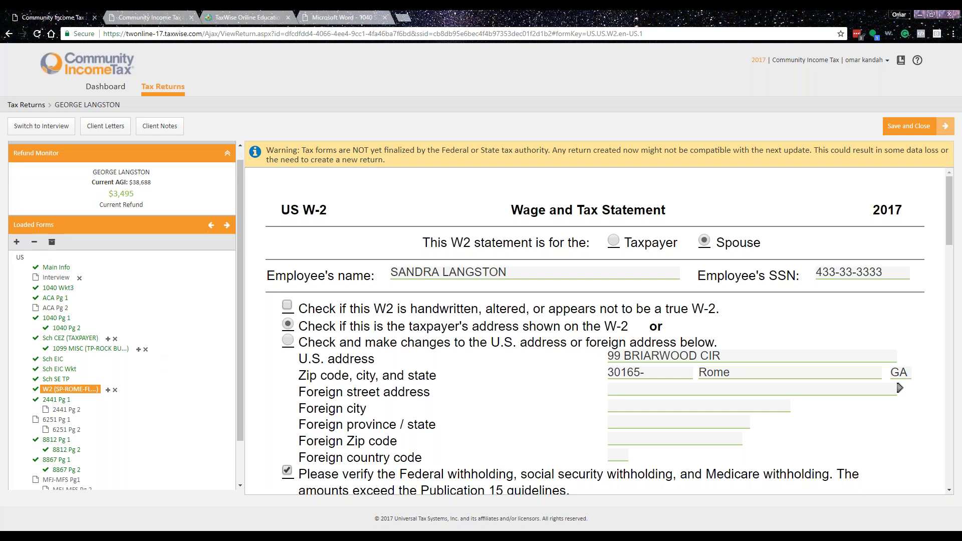
scroll(56, 141, up, 2)
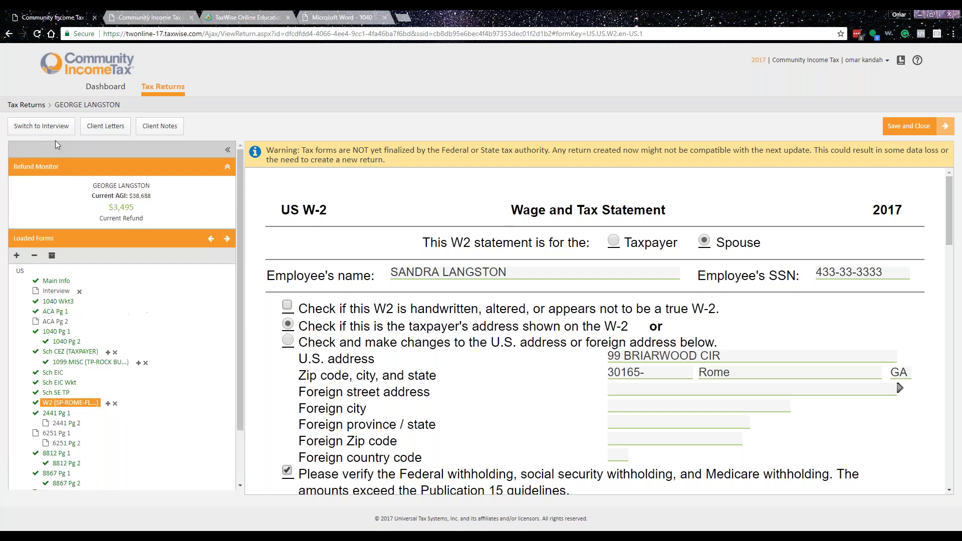
- Return to the Tax Returns list, view Accepted Returns, then All Returns
click(33, 105)
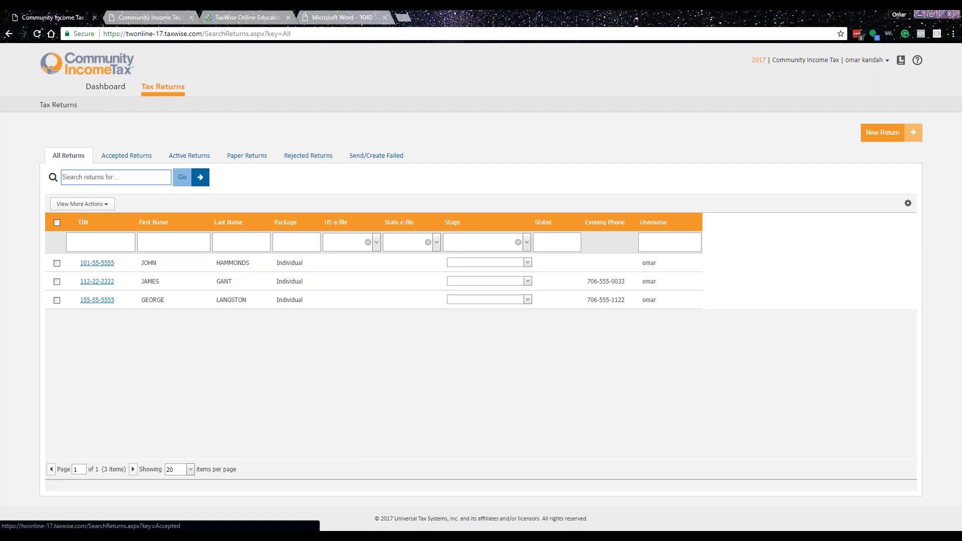
click(132, 156)
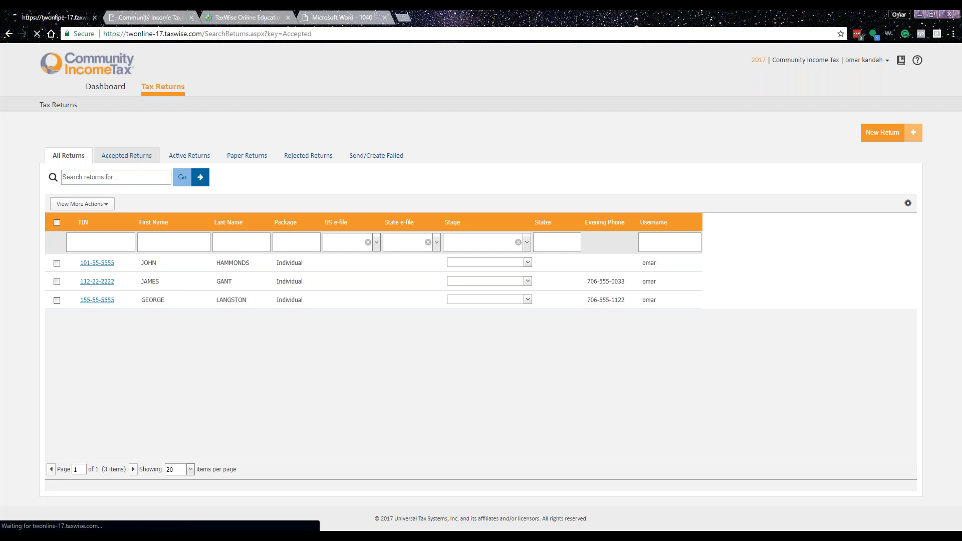
click(69, 155)
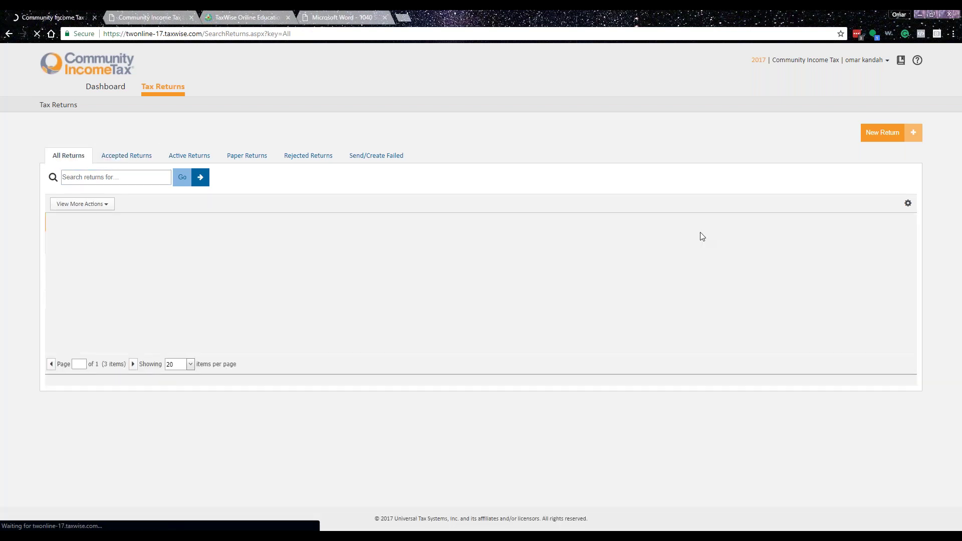